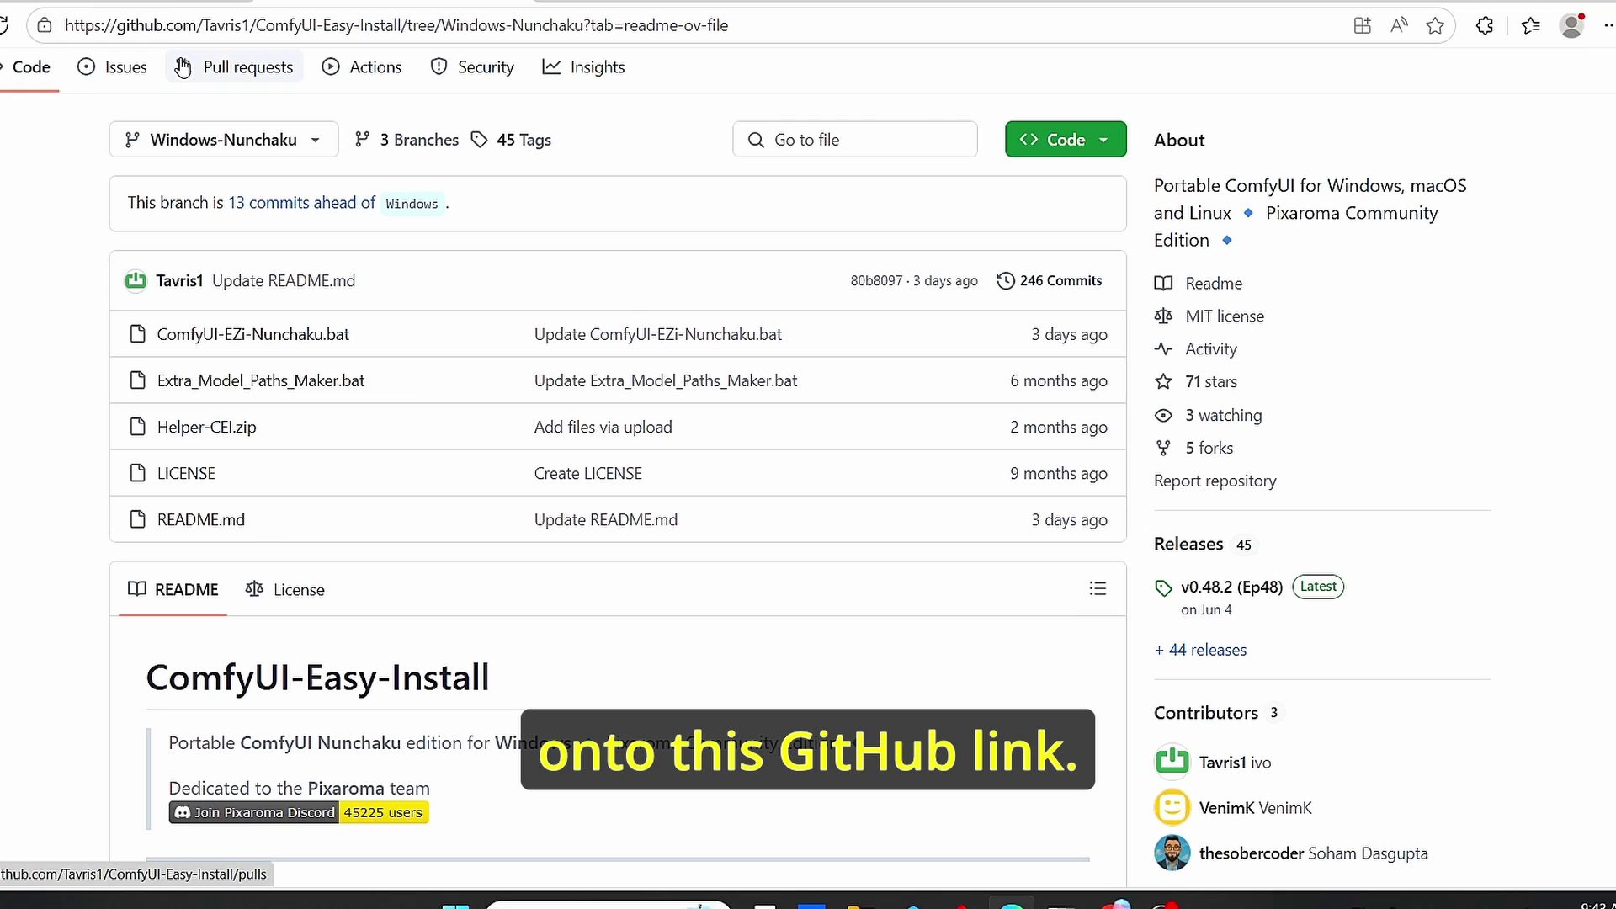
# Run the ComfyUI-EZi-Nunchaku installer from the ComfyUI-Nunchaku folder on drive C and dismiss its console window
pyautogui.scroll(-20, 726, 519)
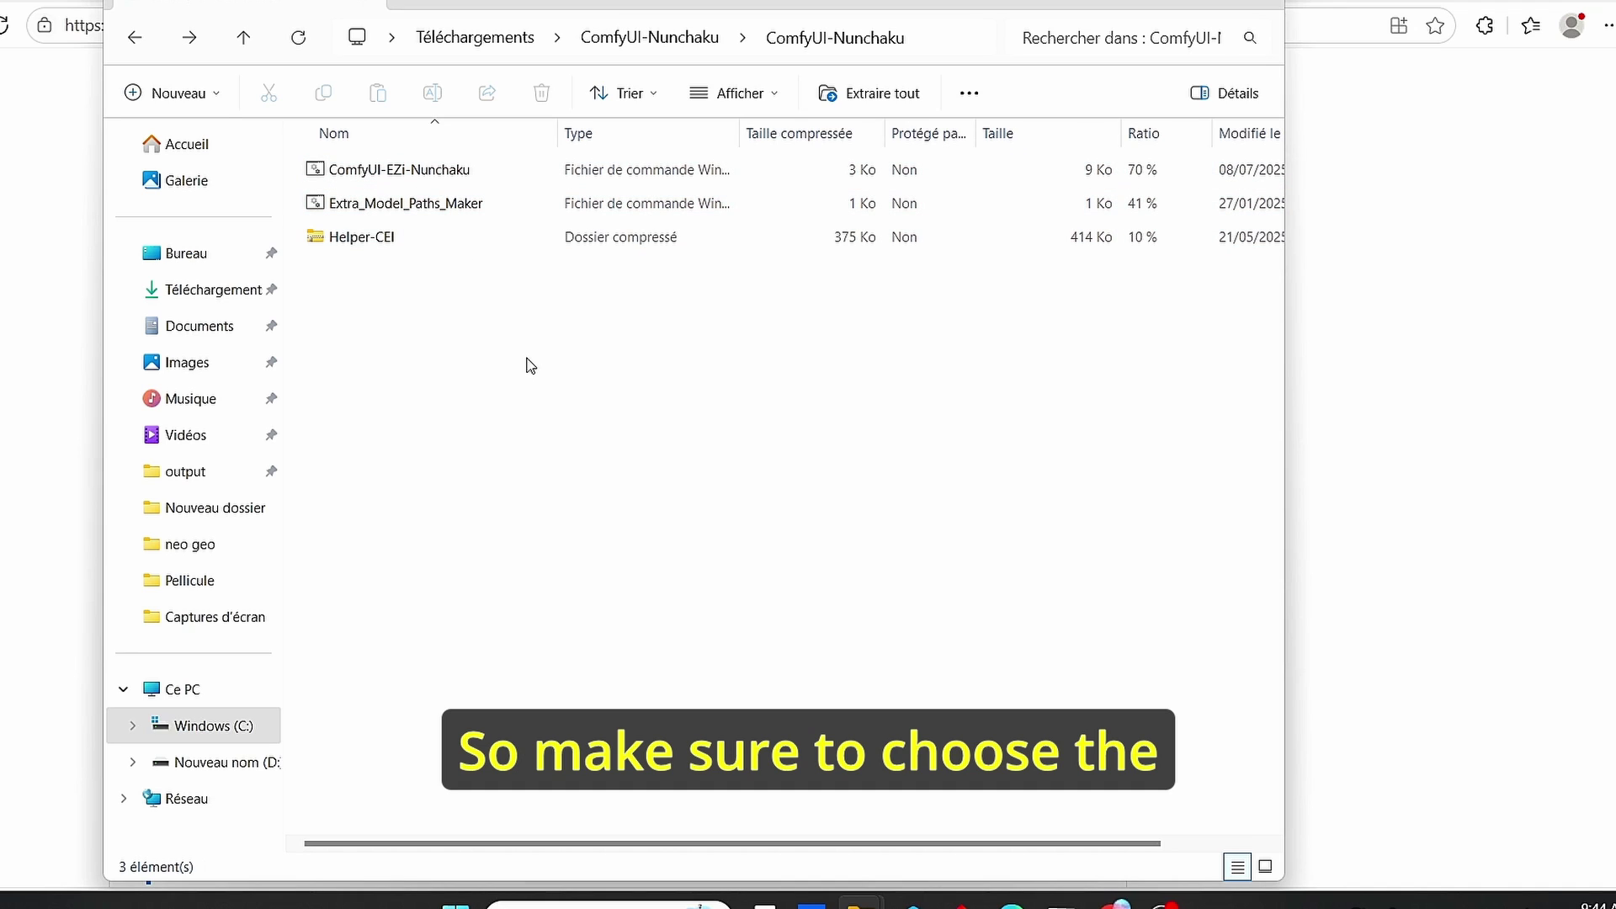
pyautogui.click(199, 724)
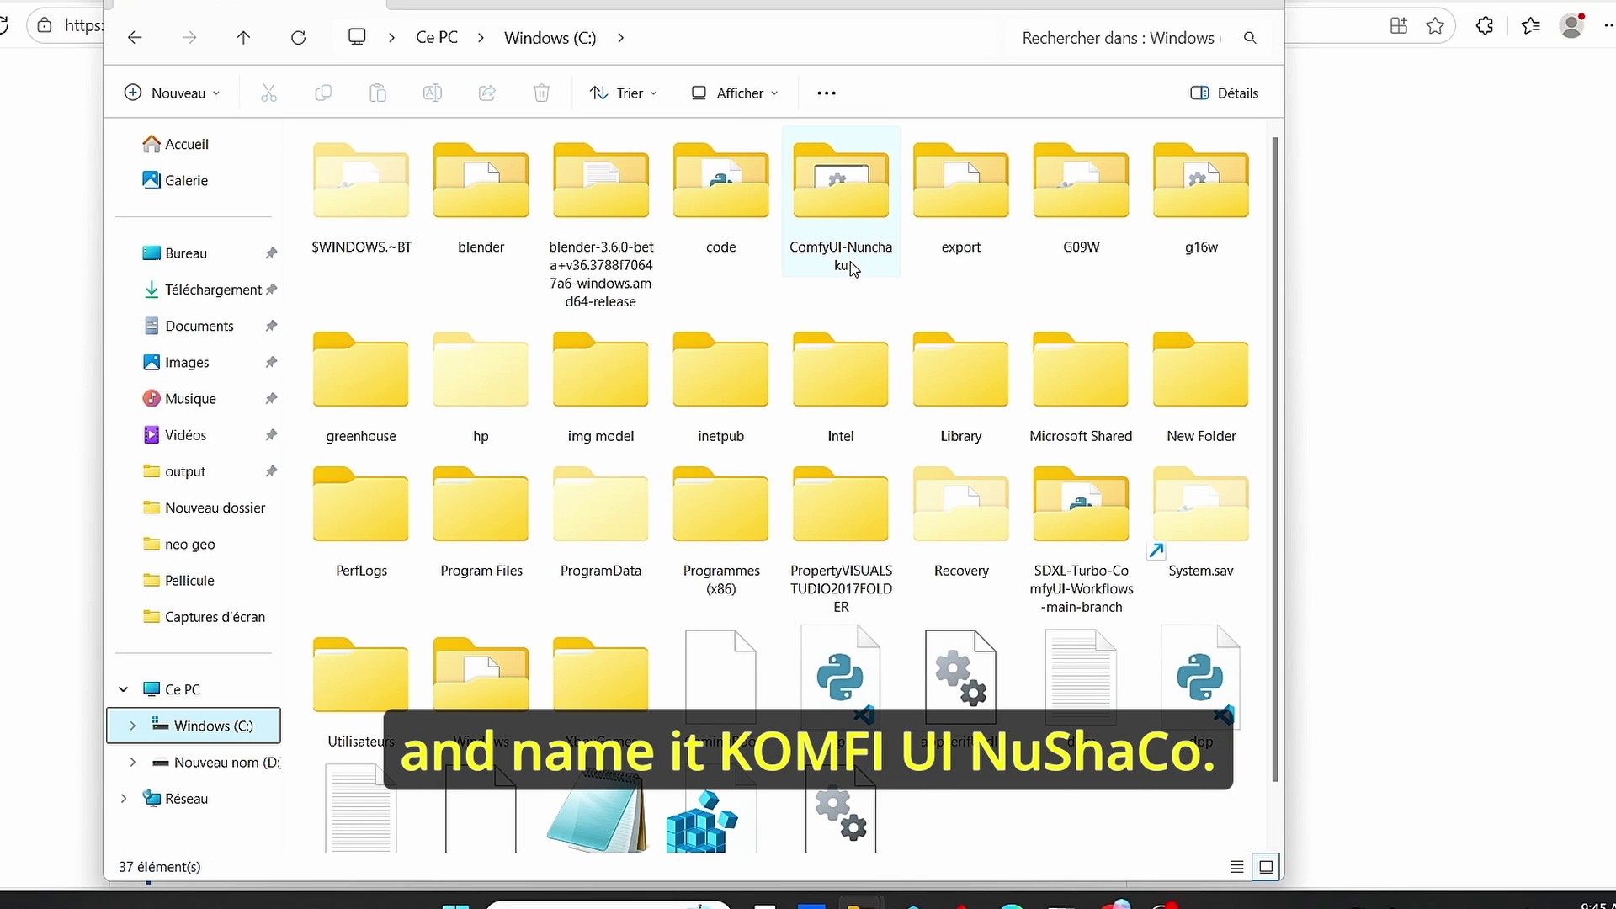
pyautogui.click(852, 267)
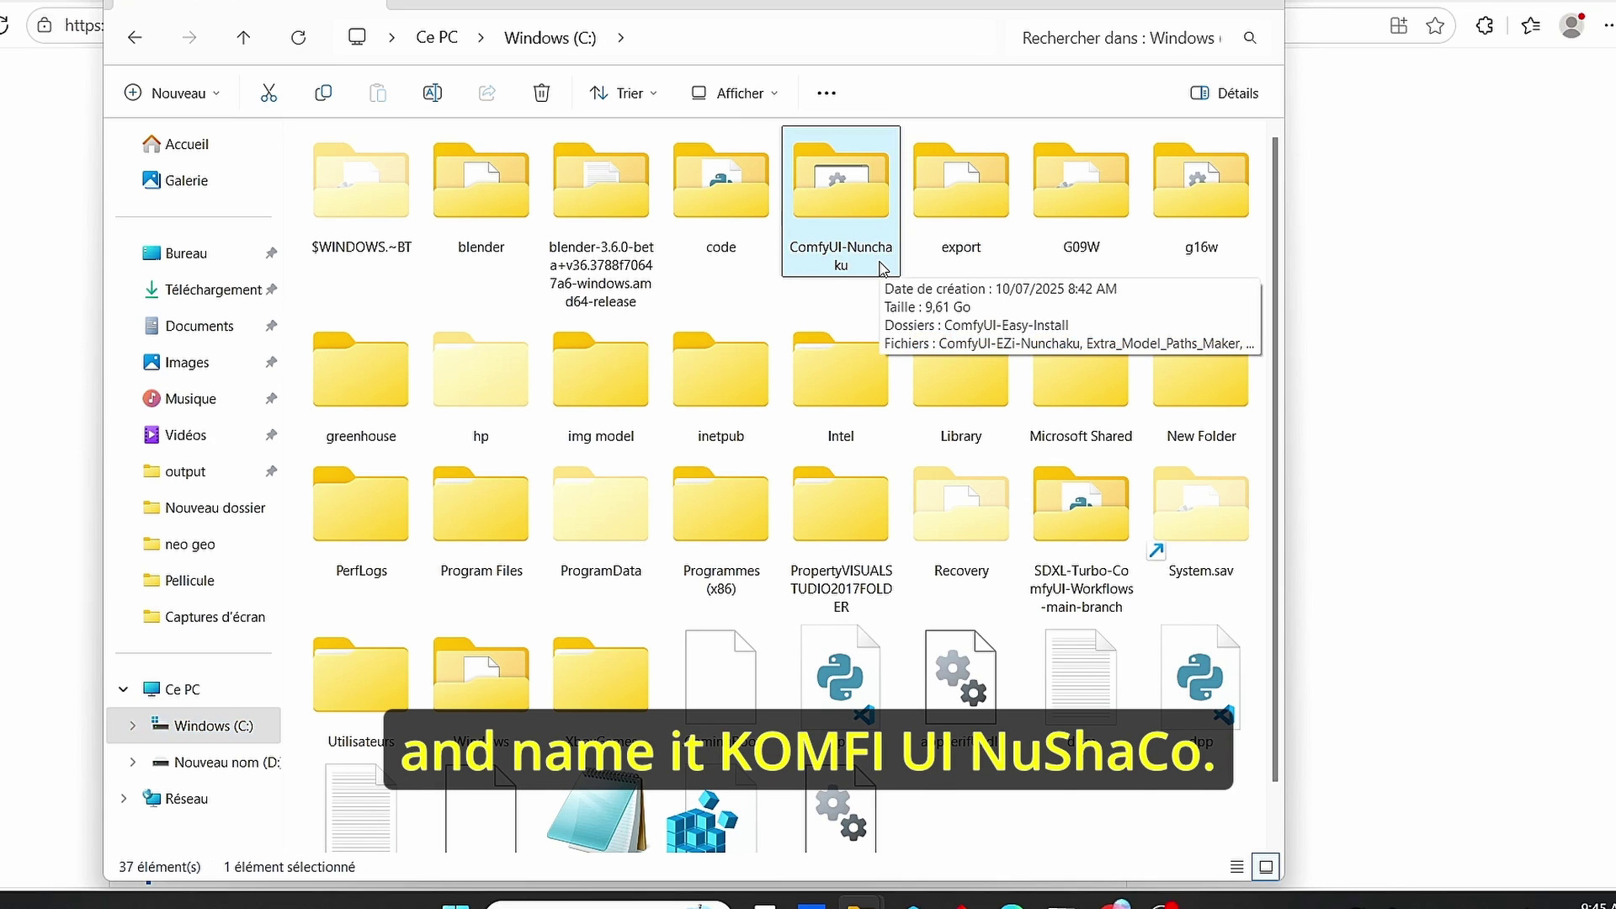
pyautogui.press('Return')
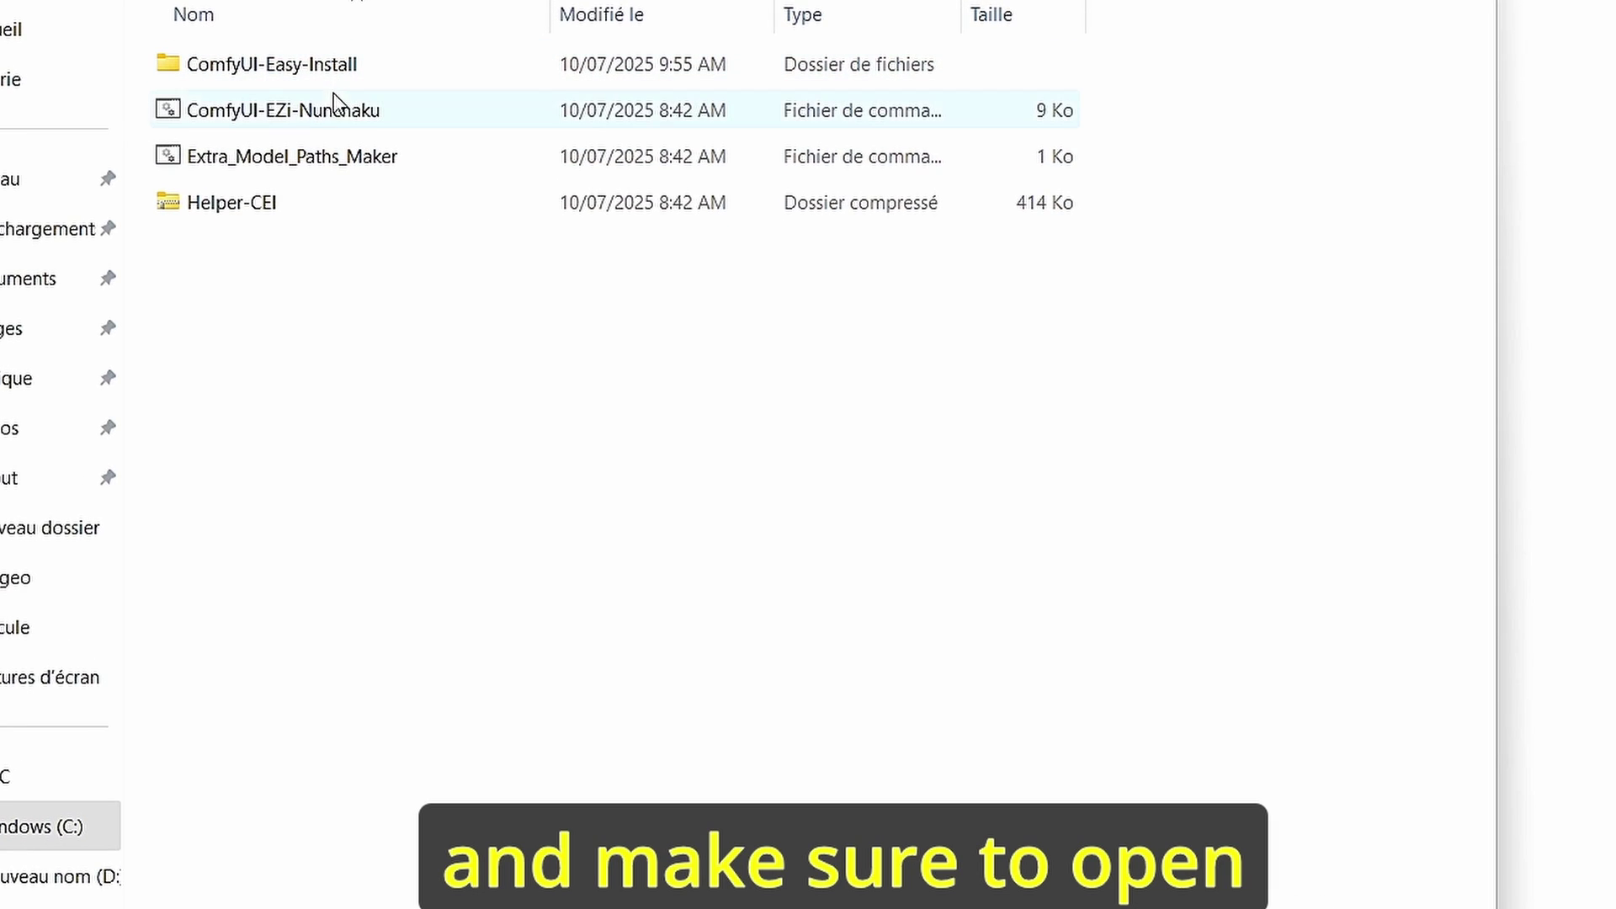
pyautogui.doubleClick(284, 124)
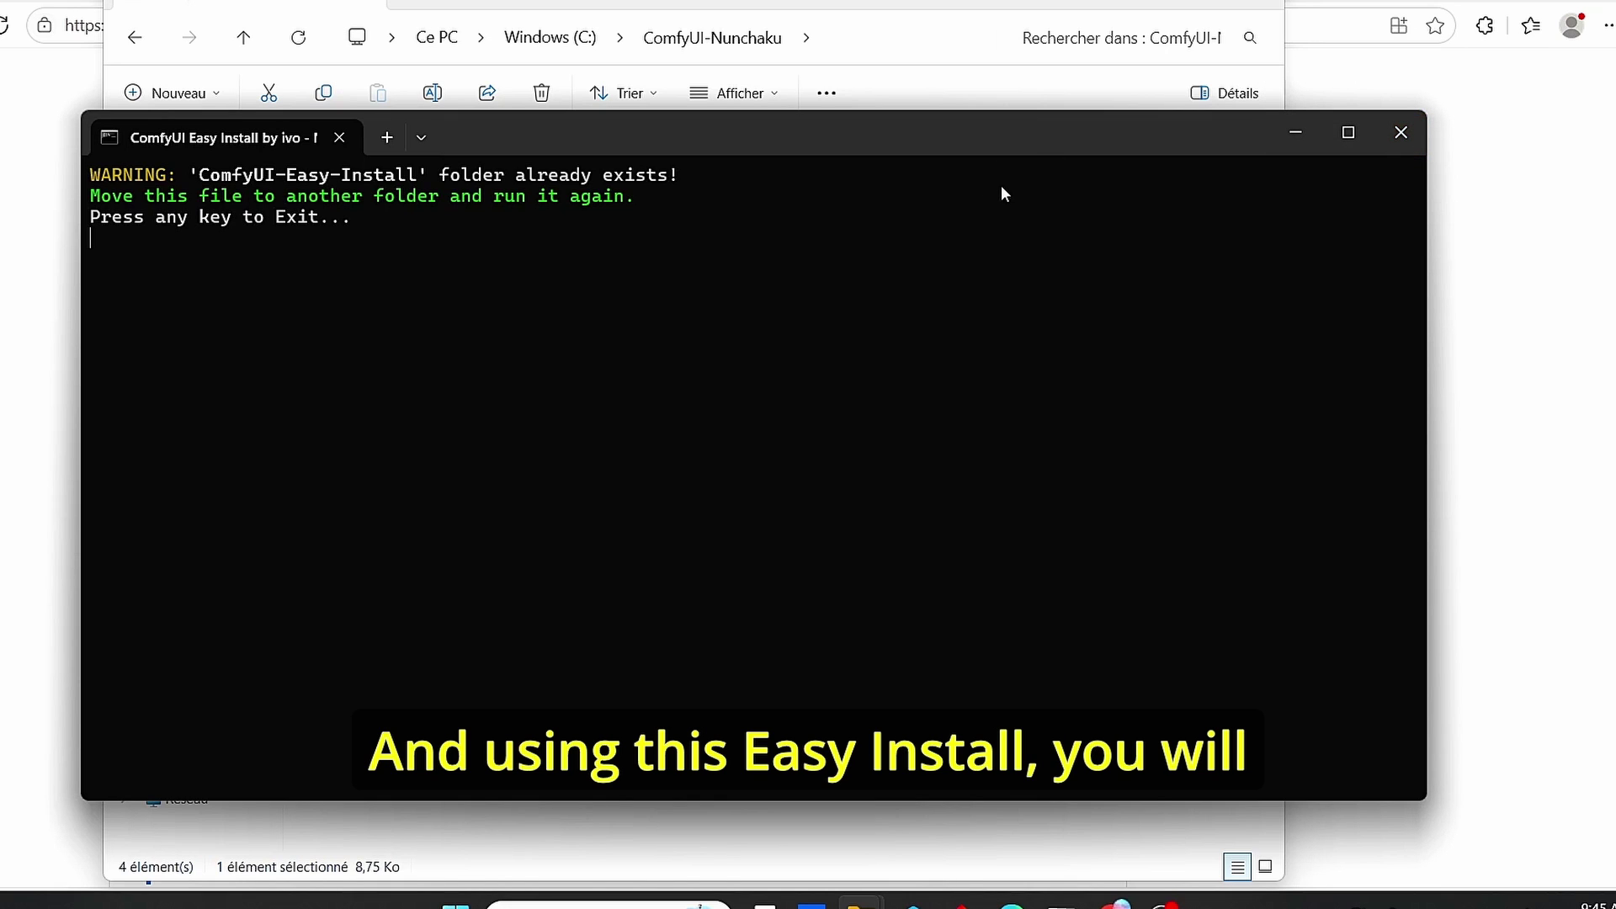
pyautogui.click(1301, 144)
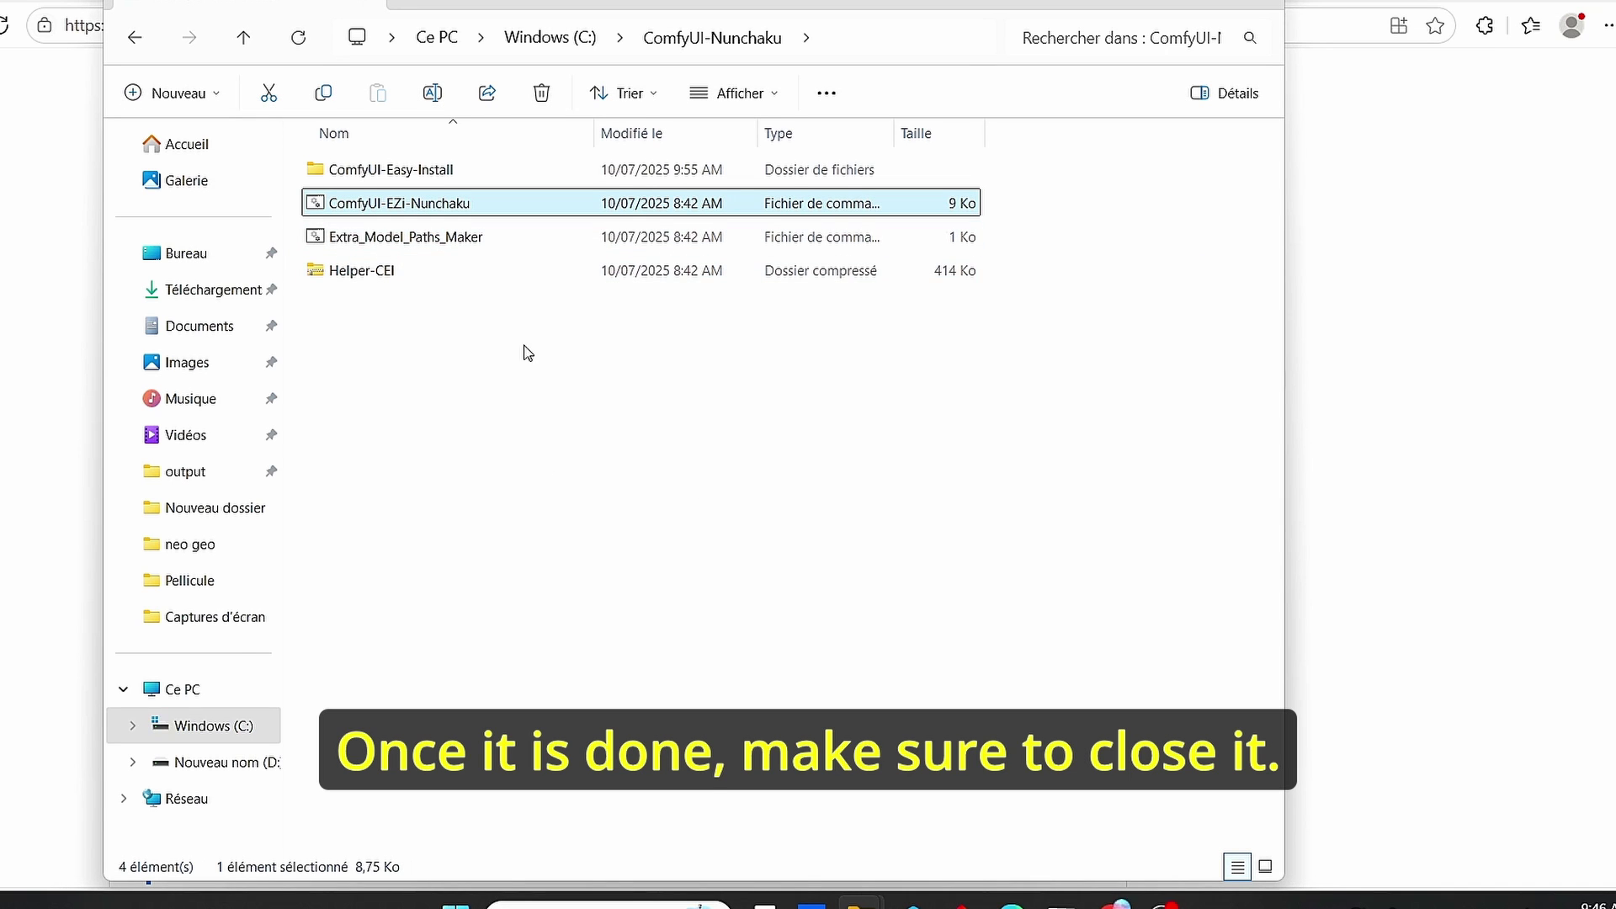
# Copy Extra_Model_Paths_Maker and open the models folder of the old ComfyUI_windows_portable installation on drive D
pyautogui.press('Down')
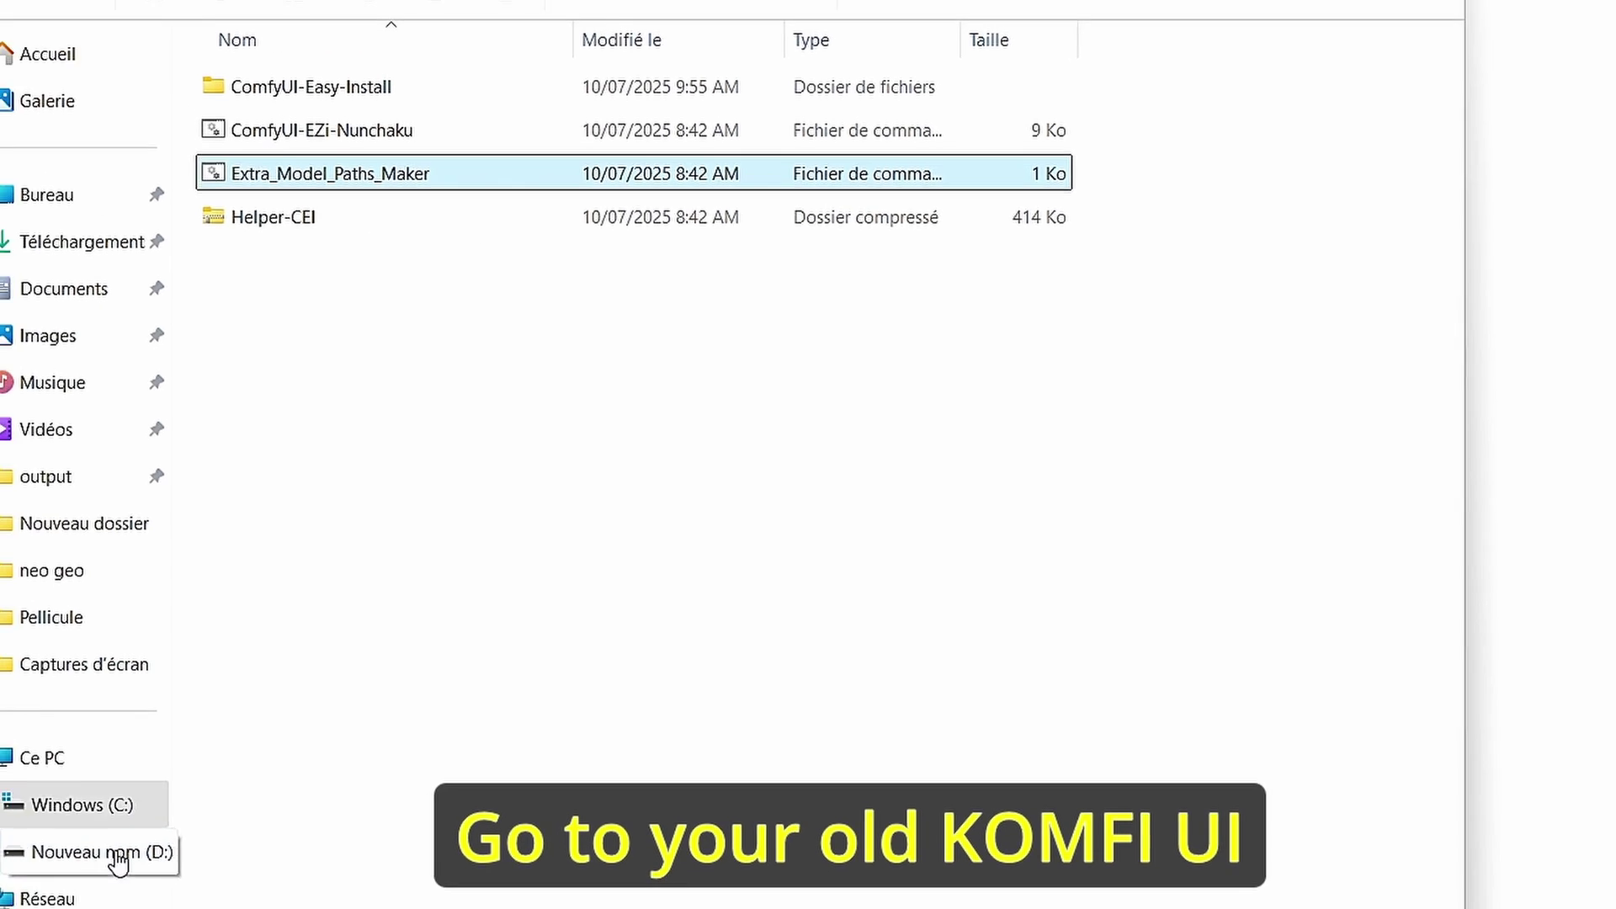
pyautogui.click(118, 854)
pyautogui.doubleClick(426, 170)
pyautogui.doubleClick(415, 173)
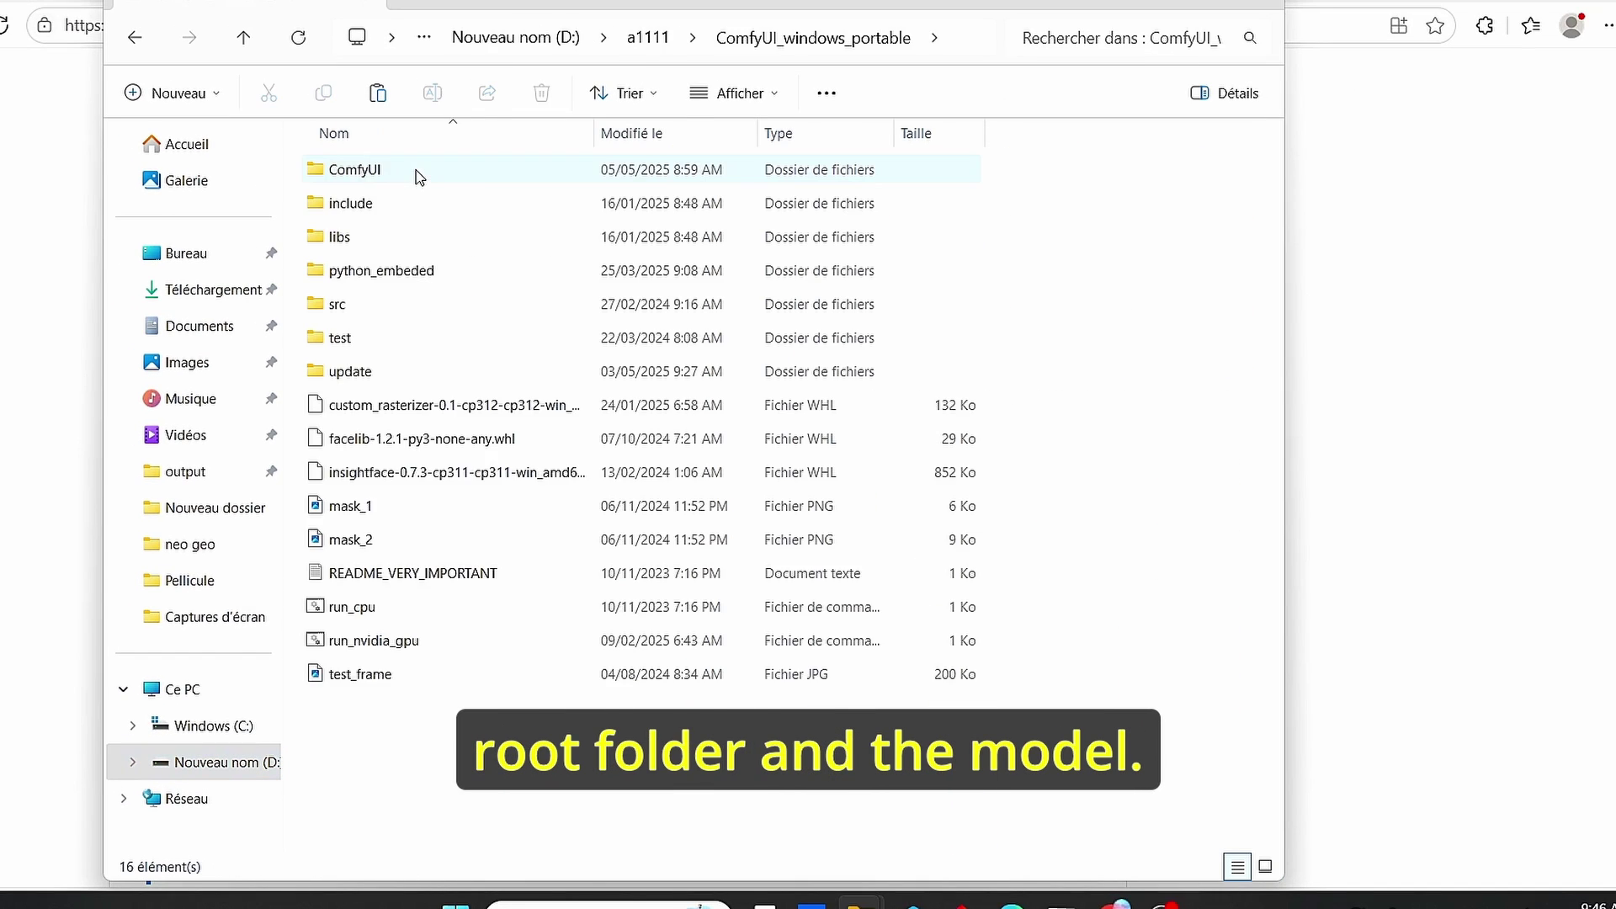
pyautogui.doubleClick(415, 174)
pyautogui.doubleClick(363, 645)
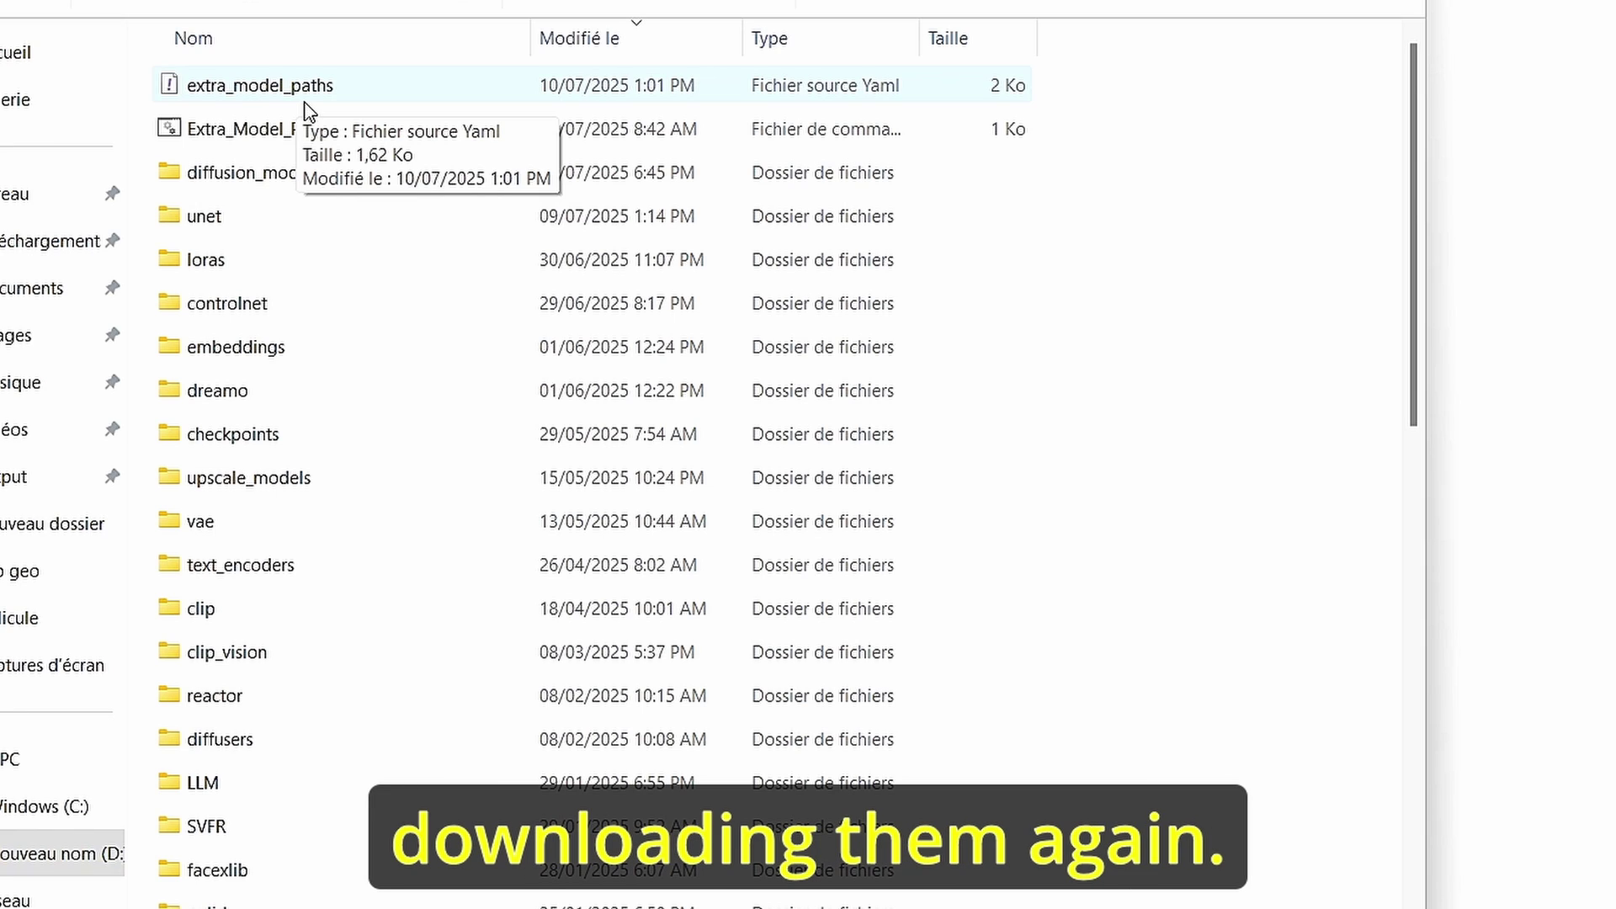
# Select extra_model_paths in the old models folder, and open the new installation's ComfyUI-Easy-Install\ComfyUI\models folder on drive C
pyautogui.click(326, 101)
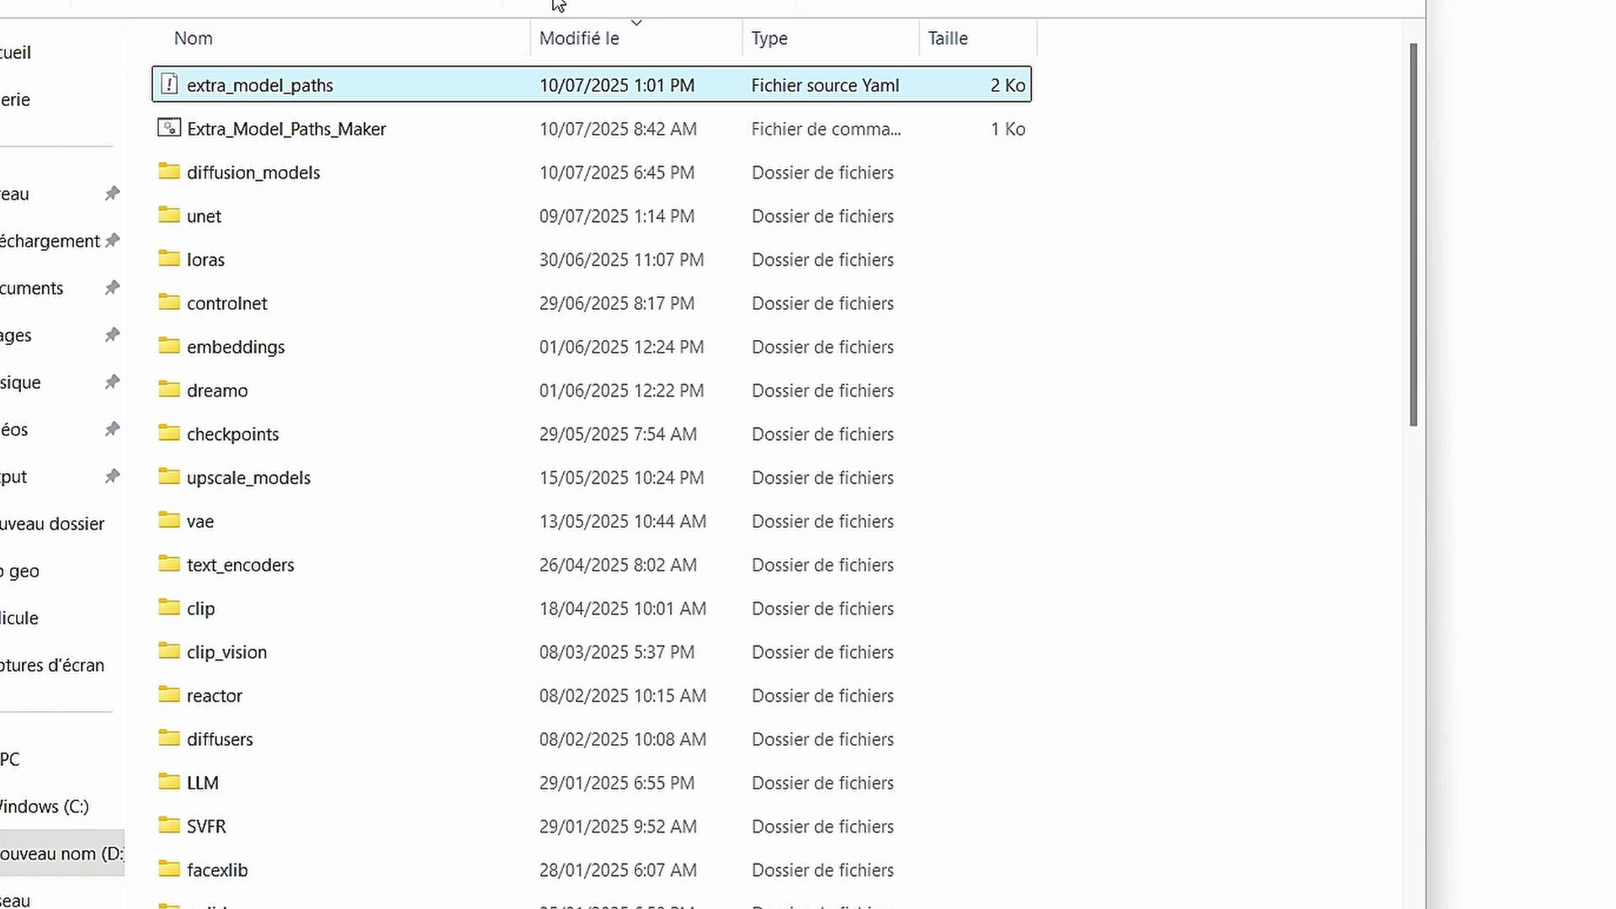
pyautogui.hotkey('alt', 'Left')
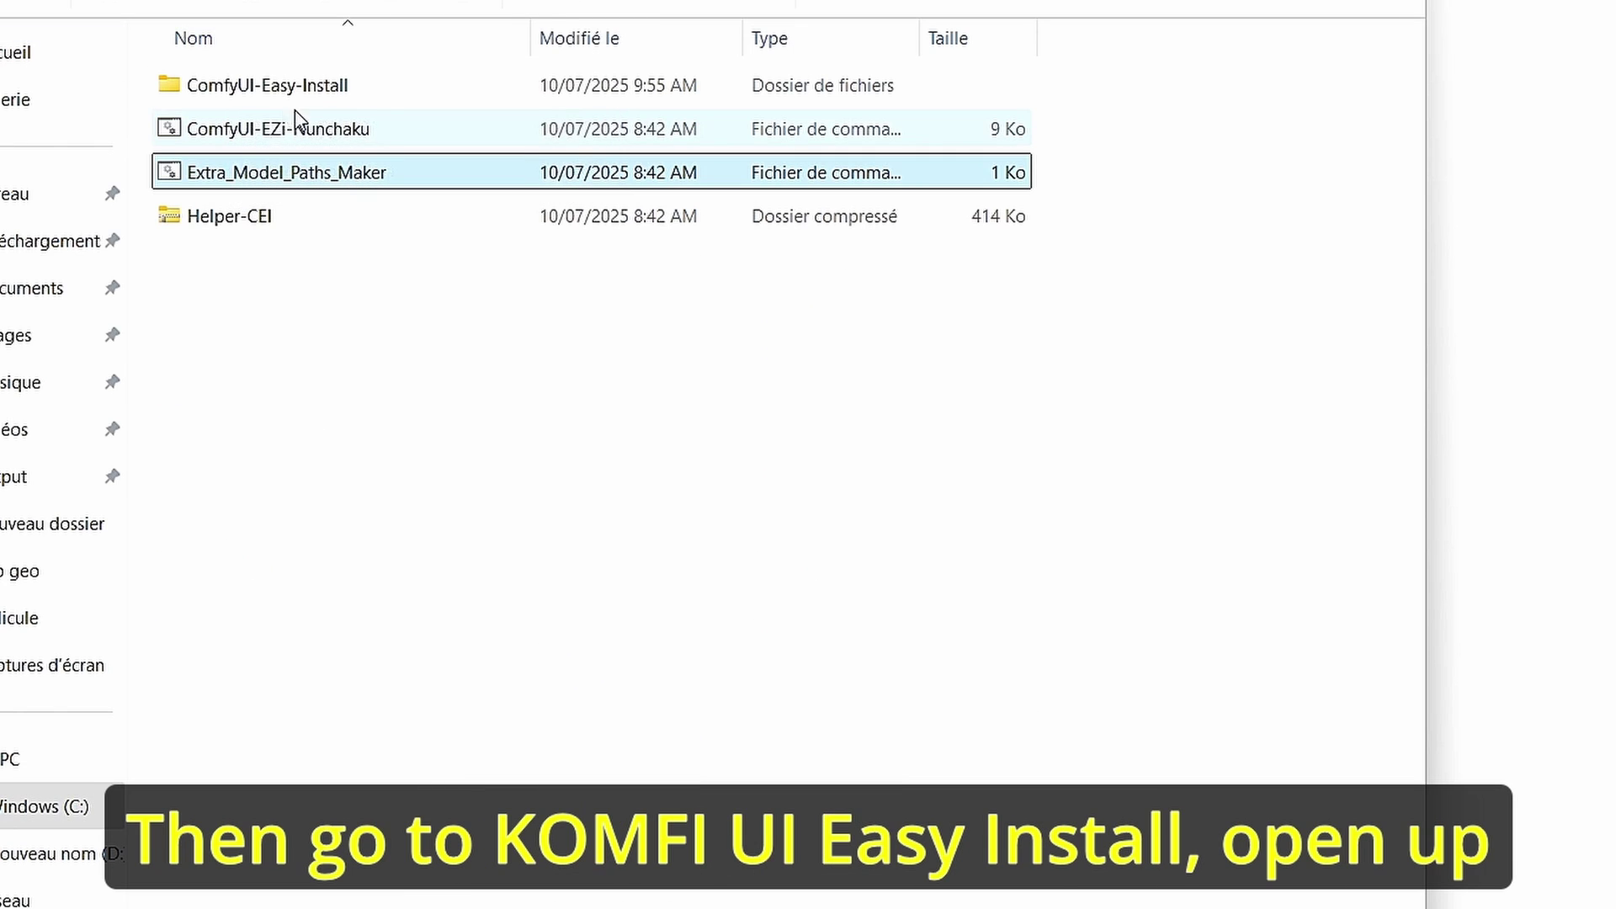
pyautogui.click(251, 96)
pyautogui.doubleClick(257, 103)
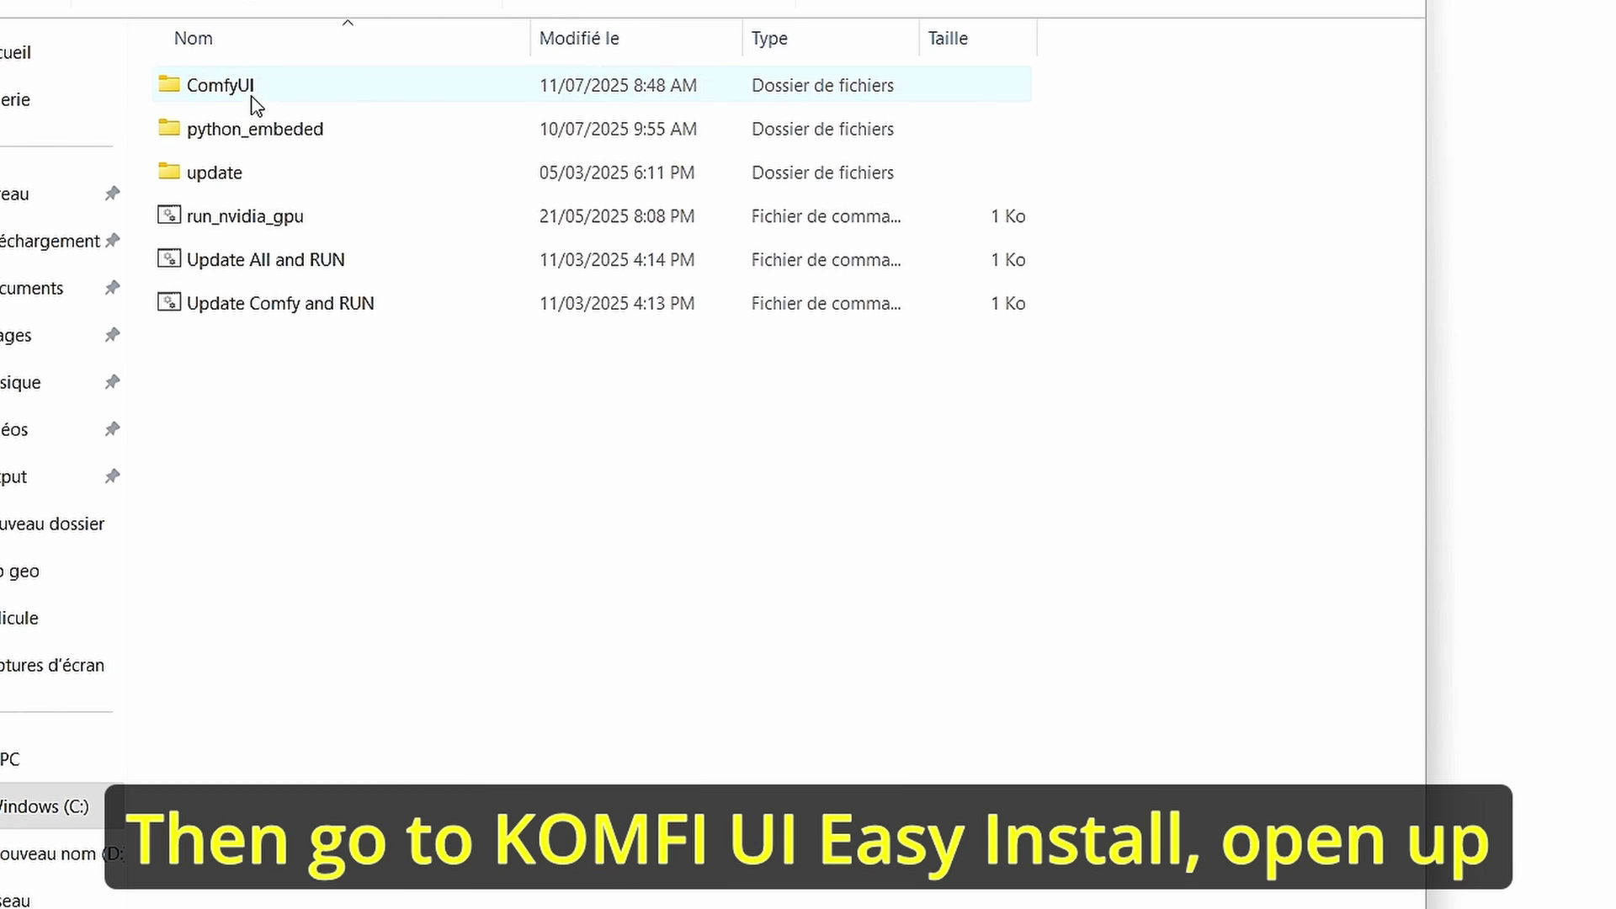
pyautogui.doubleClick(255, 103)
pyautogui.click(253, 599)
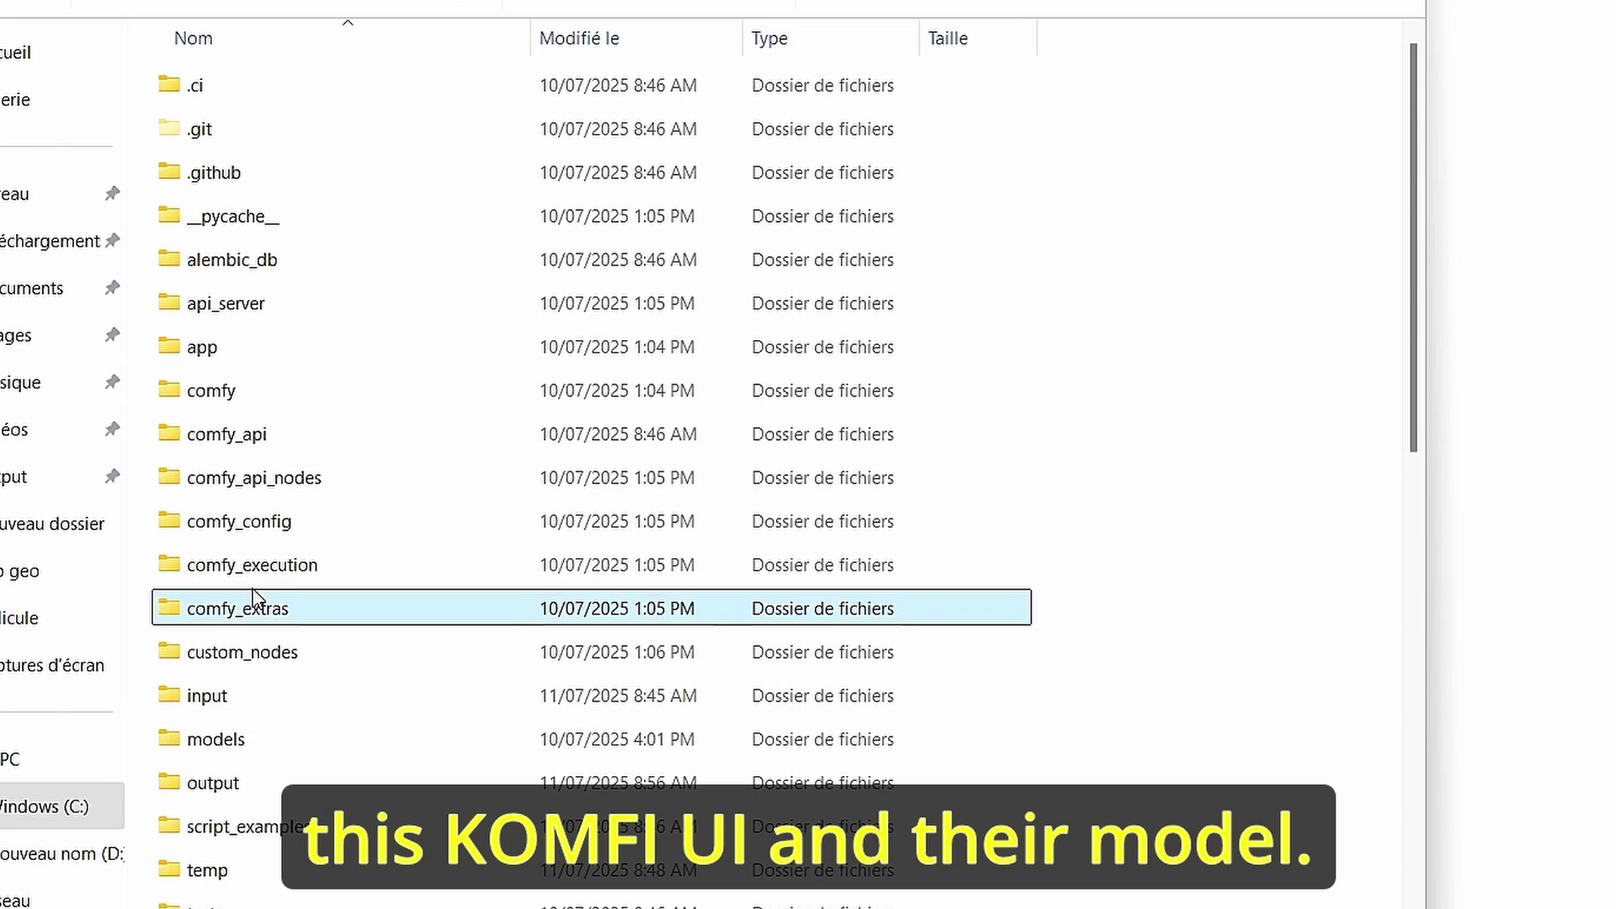
pyautogui.click(261, 739)
pyautogui.doubleClick(261, 739)
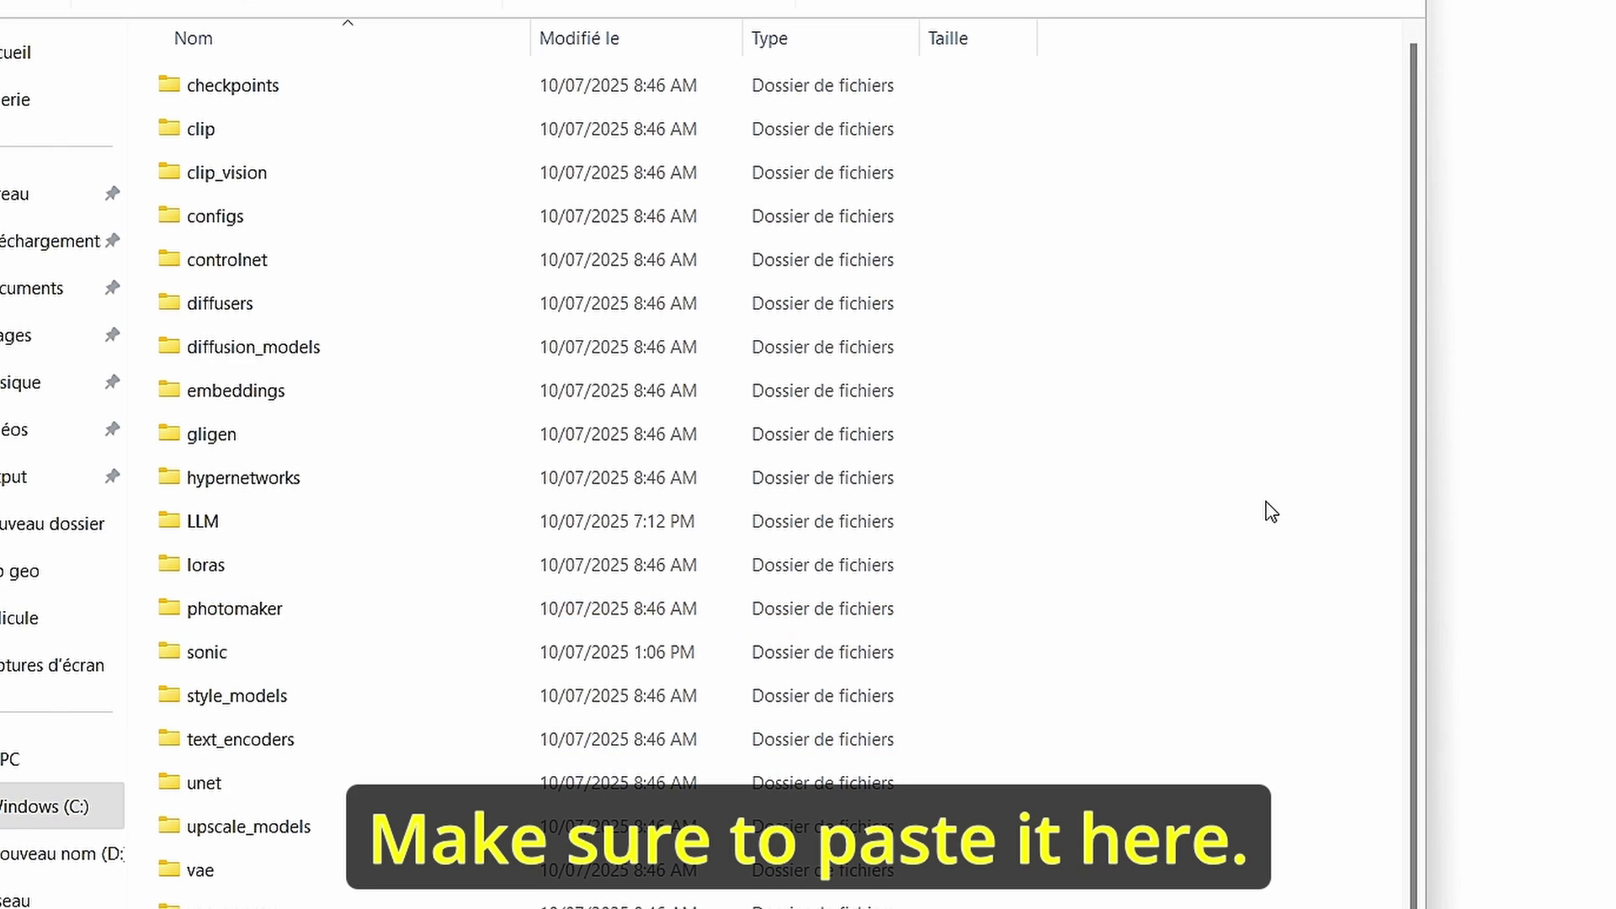
# Check for the extra_model_paths file in the new installation's ComfyUI folder
pyautogui.hotkey('alt', 'Left')
pyautogui.scroll(-5, 804, 577)
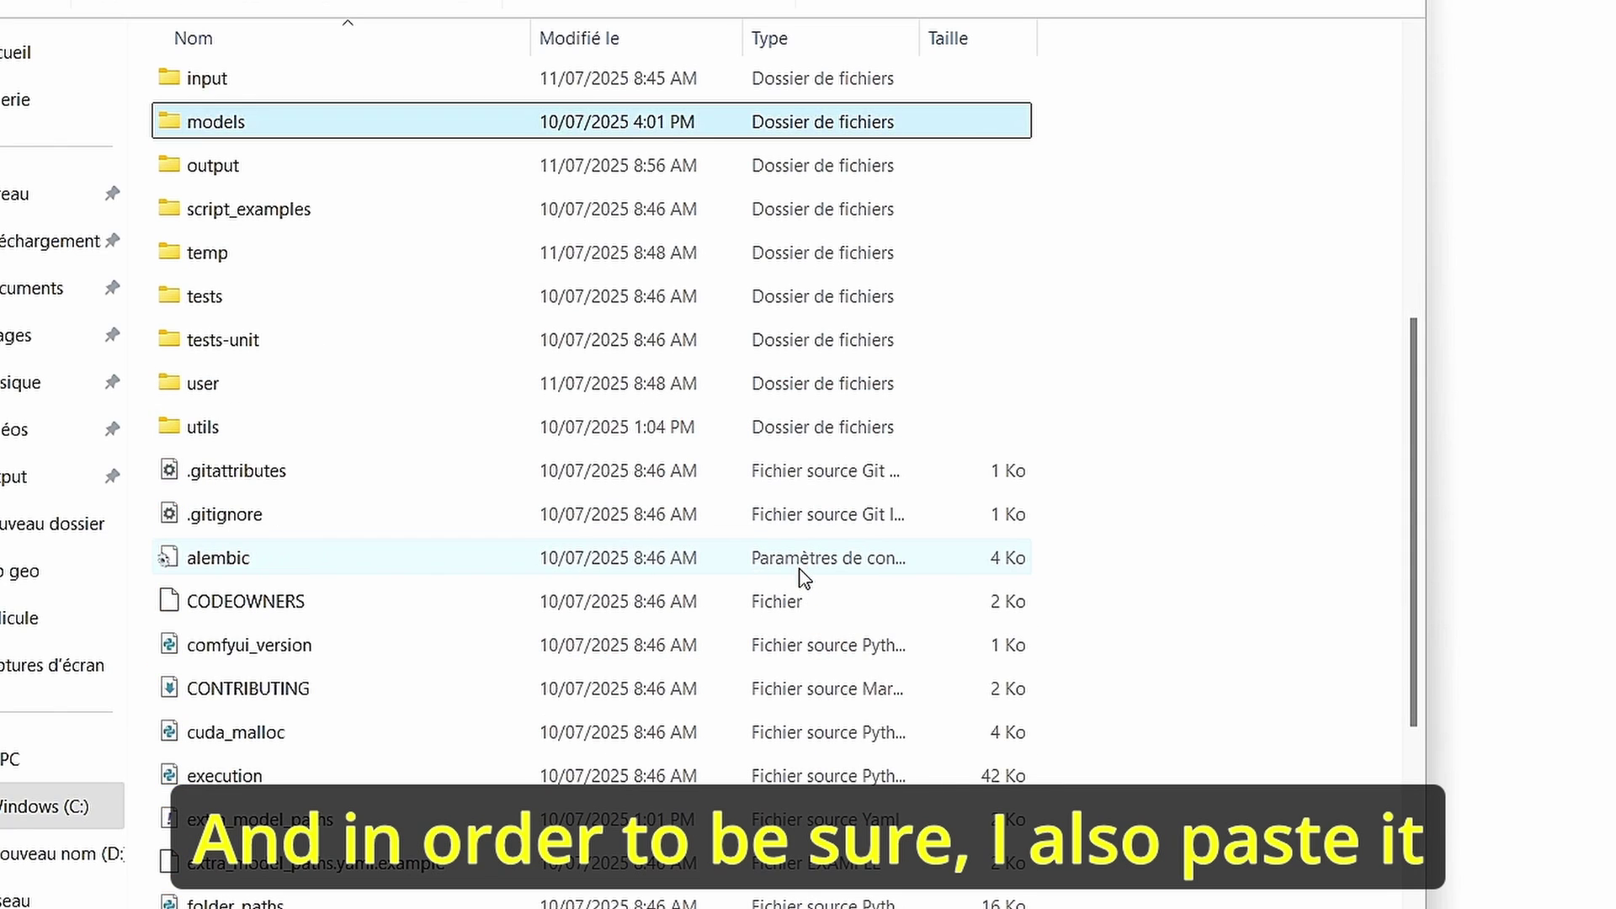
pyautogui.scroll(-2, 804, 577)
pyautogui.click(313, 571)
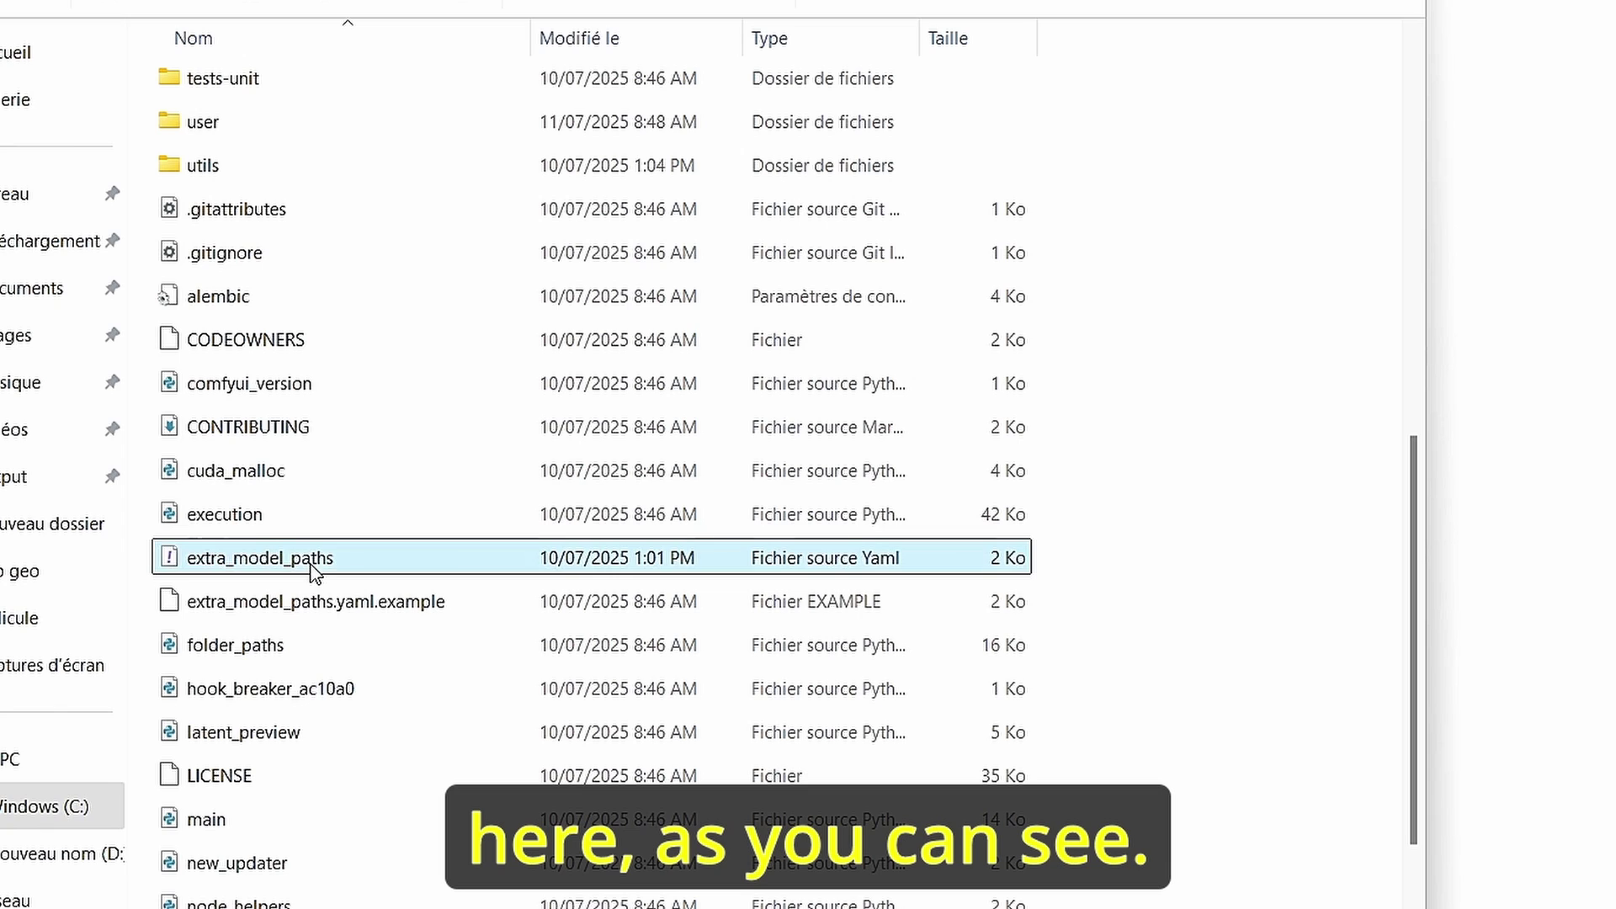
pyautogui.scroll(7, 876, 613)
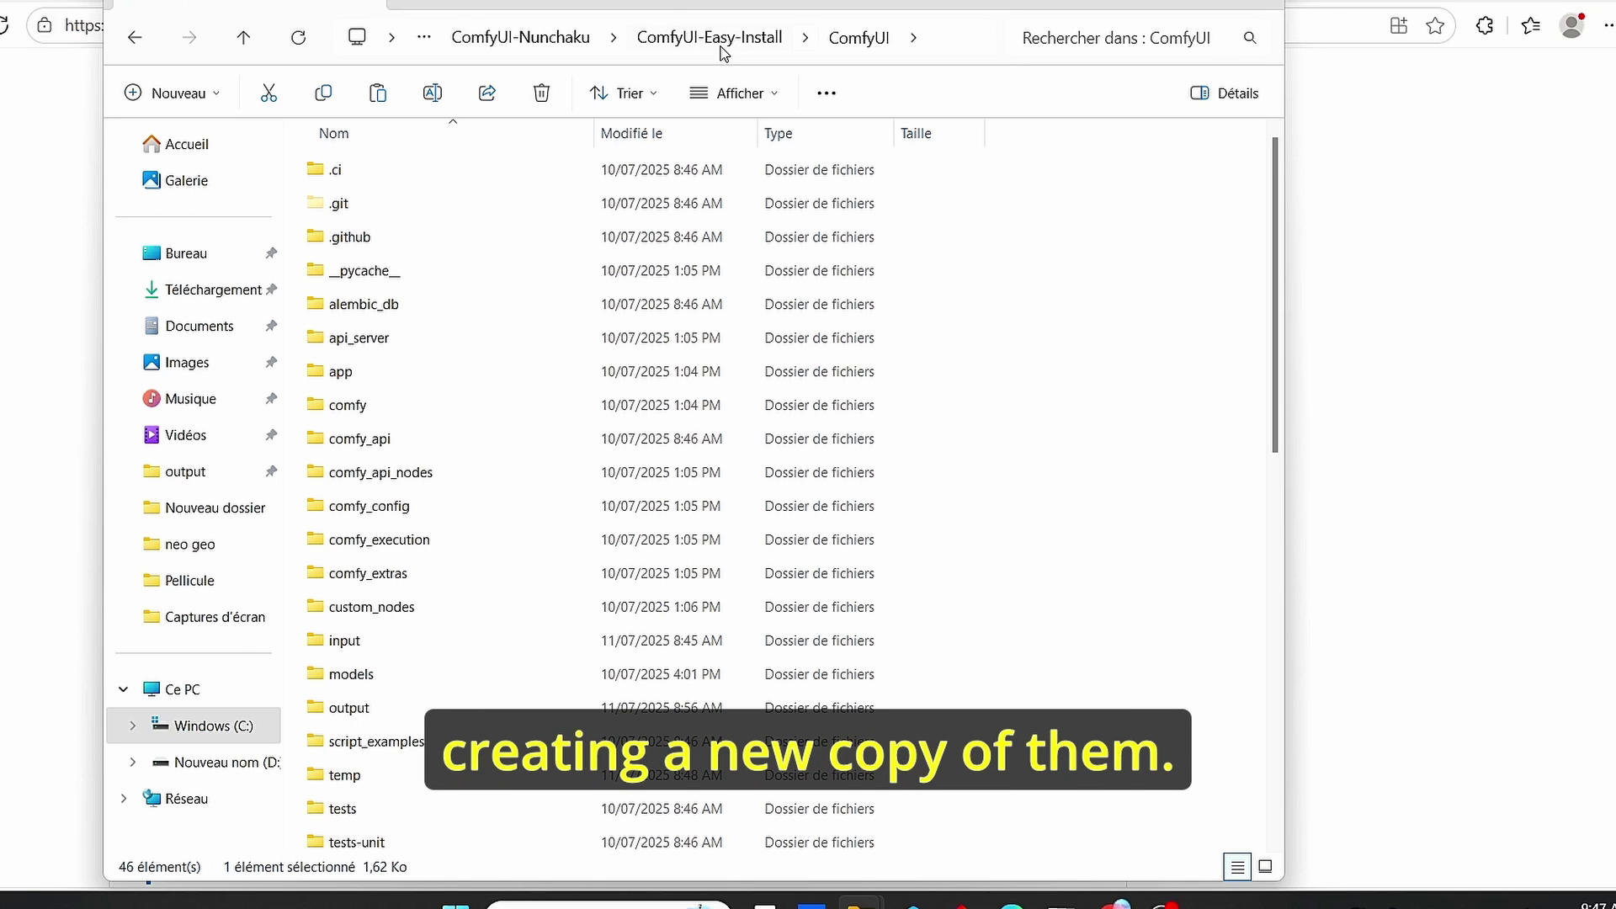
# Create a desktop shortcut to run_nvidia_gpu from the ComfyUI-Easy-Install folder
pyautogui.click(520, 37)
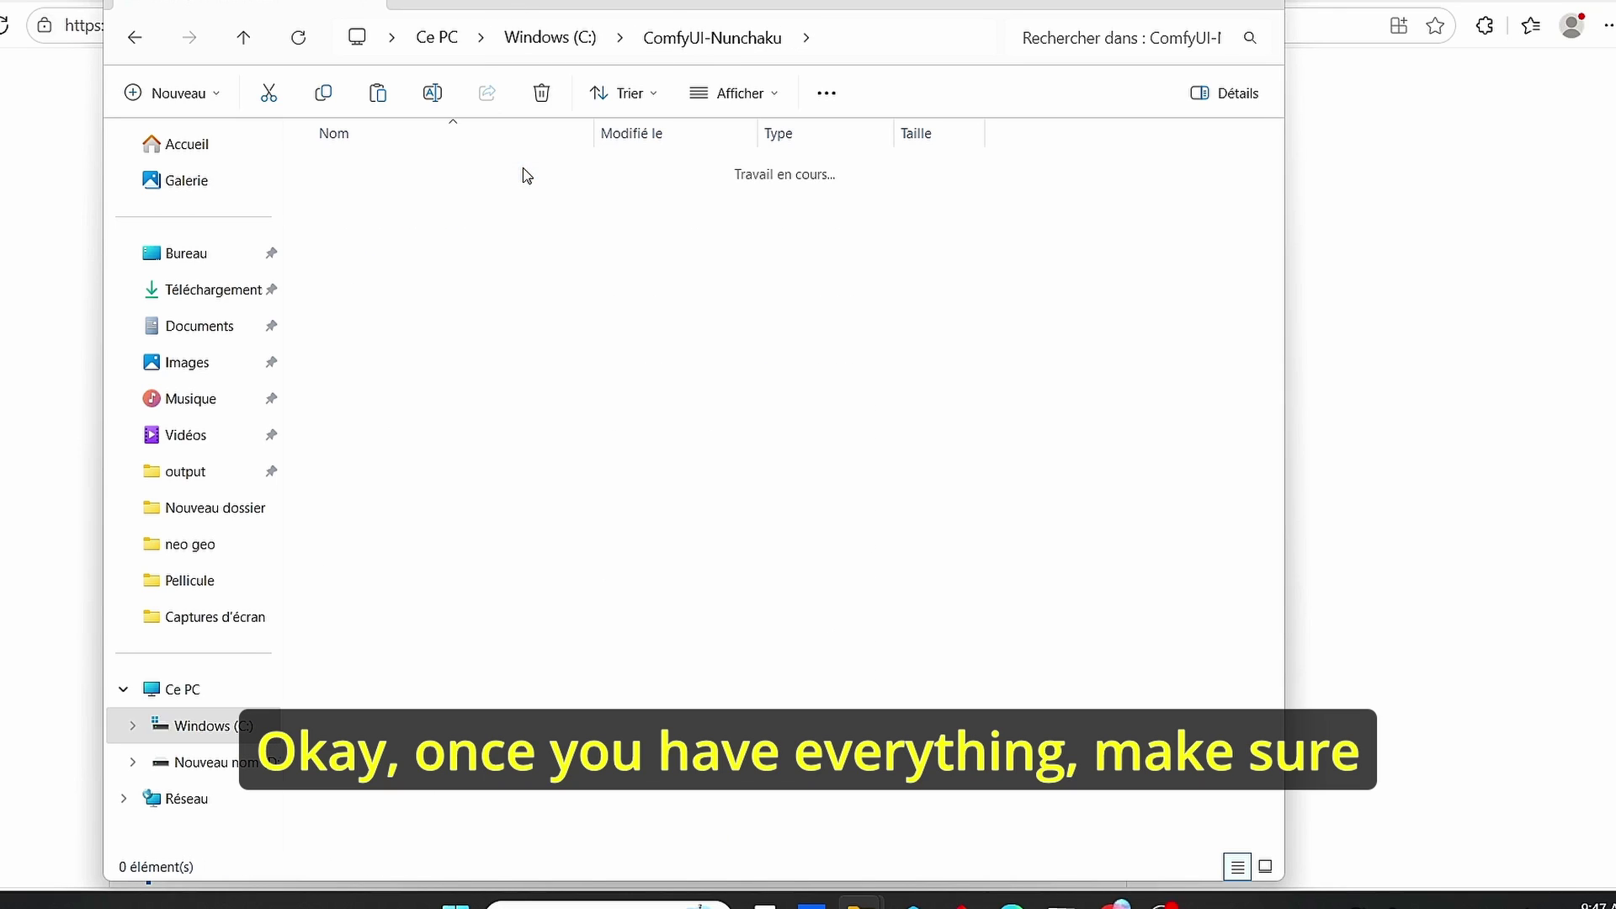
pyautogui.click(426, 269)
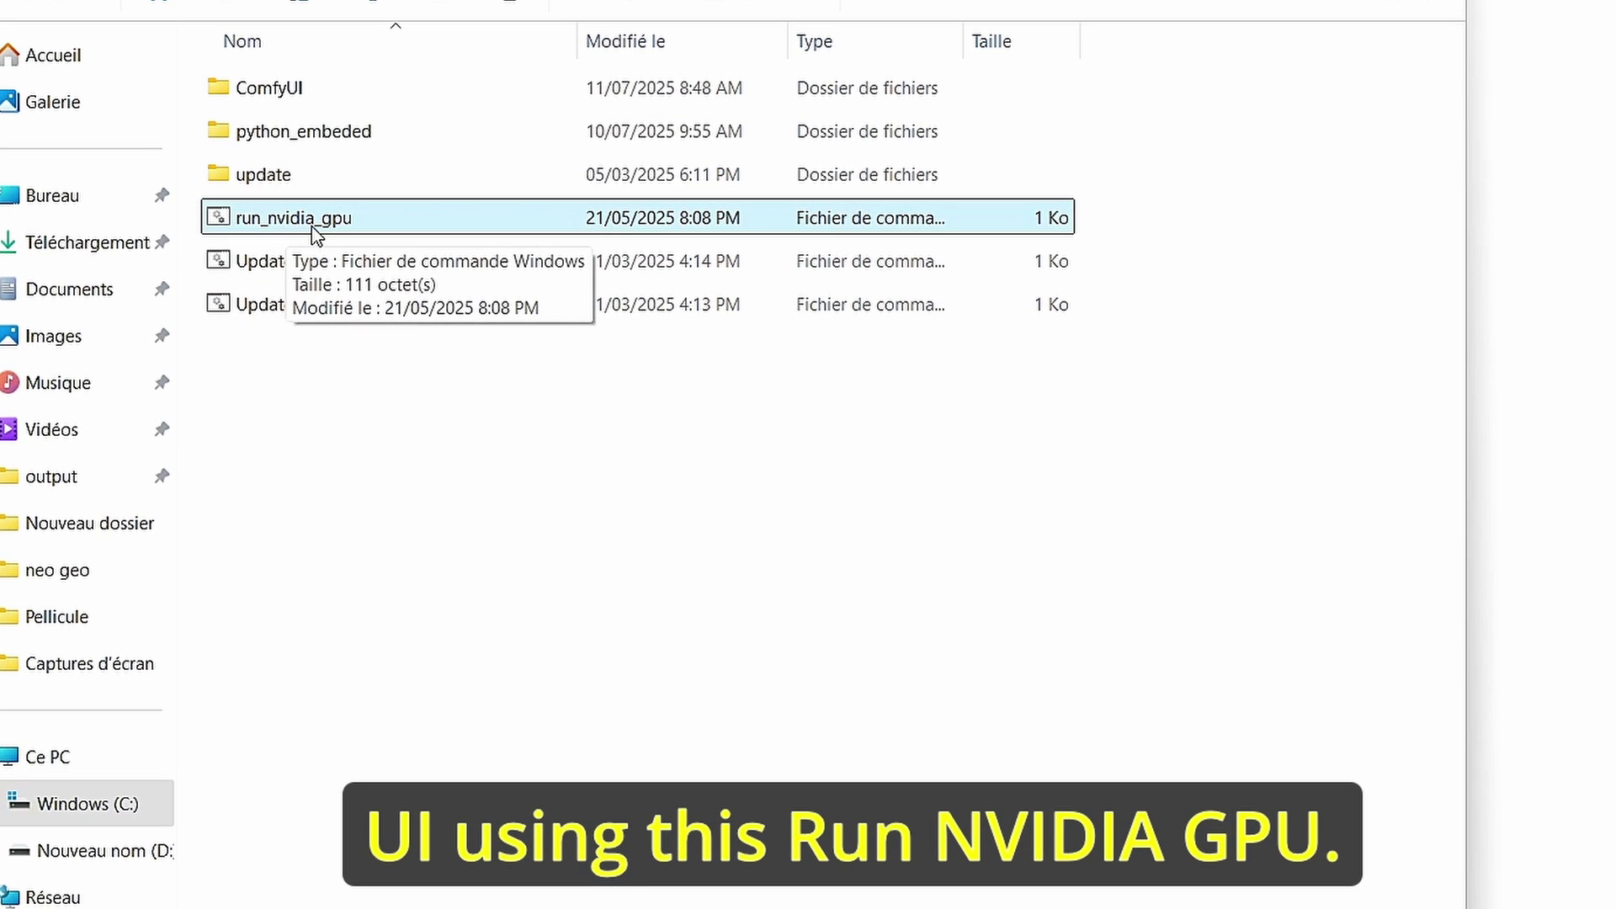
pyautogui.rightClick(312, 226)
pyautogui.rightClick(314, 229)
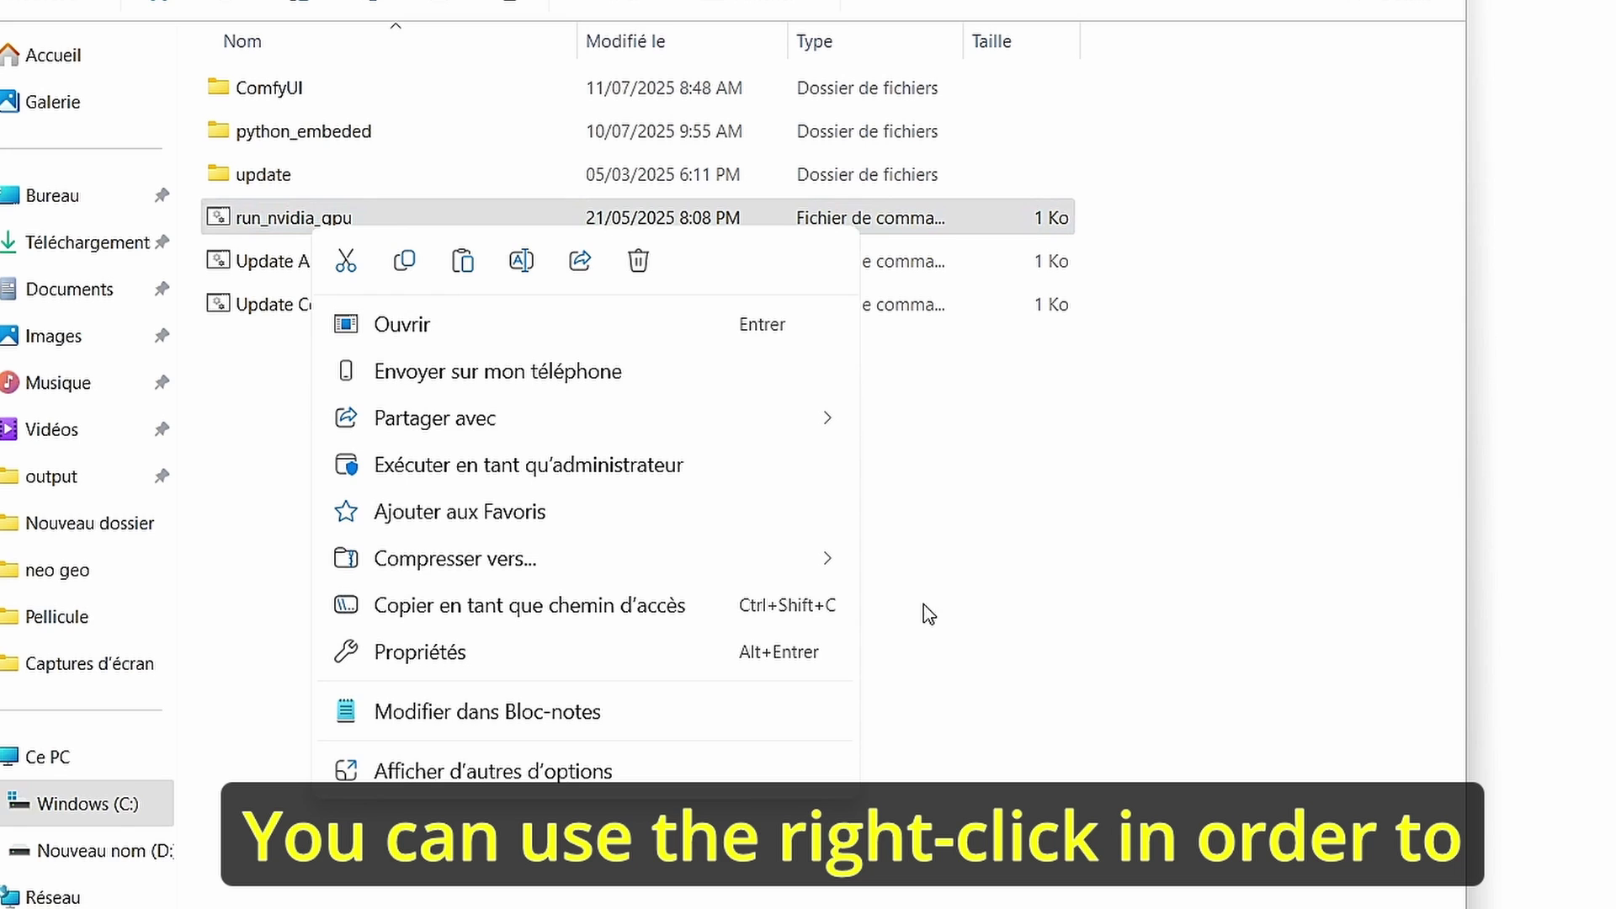
pyautogui.click(605, 784)
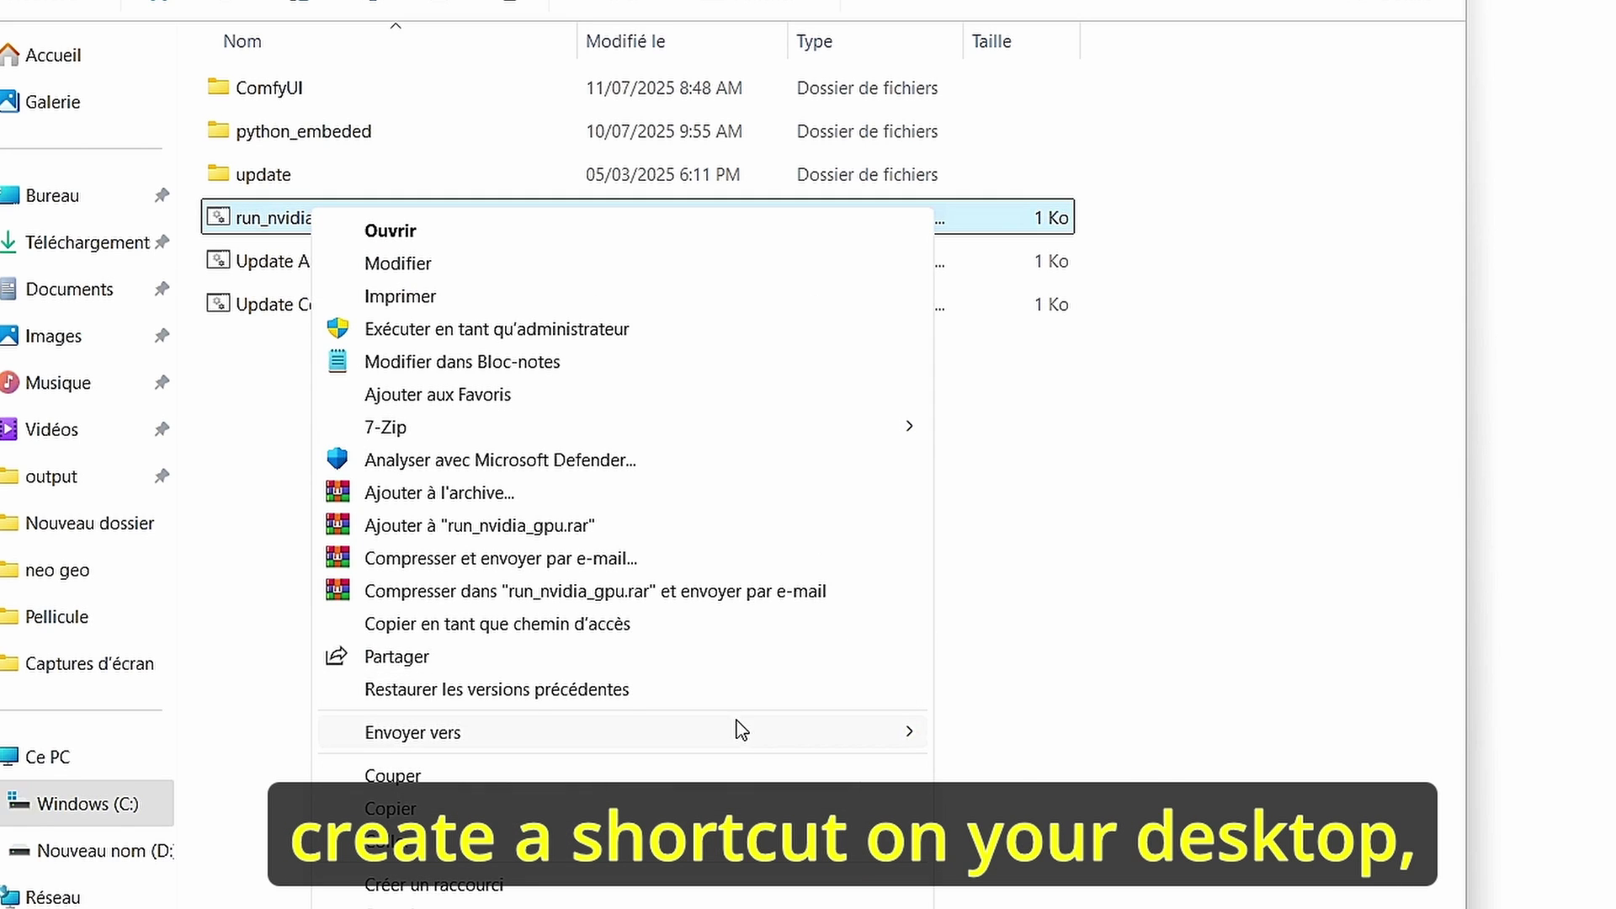
pyautogui.moveTo(762, 739)
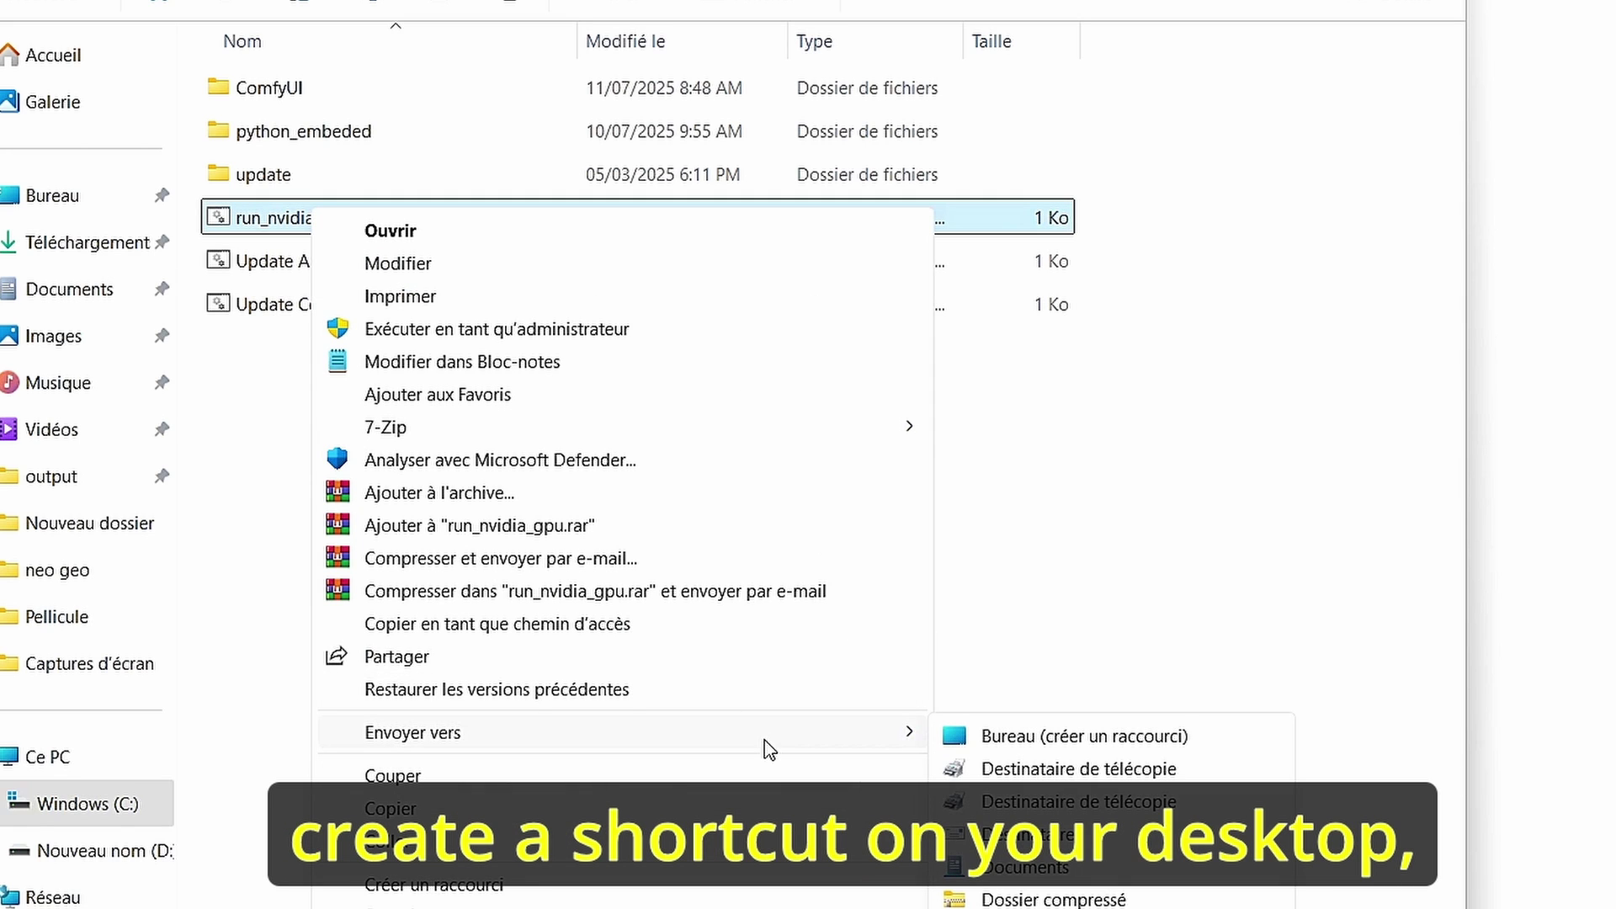
pyautogui.click(1020, 739)
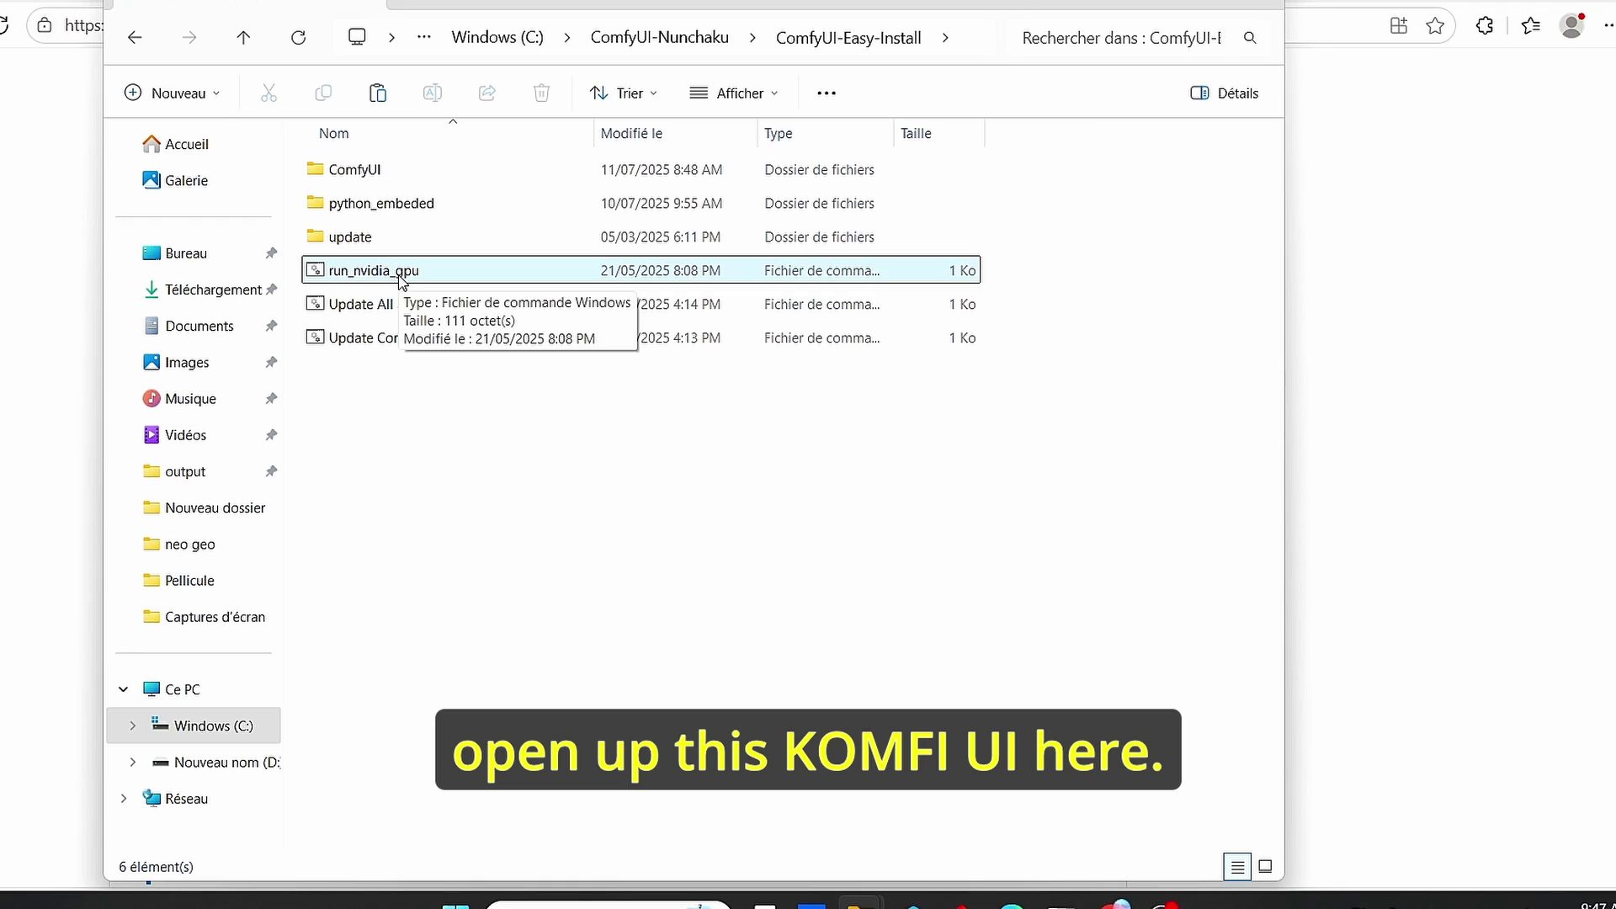
pyautogui.click(399, 280)
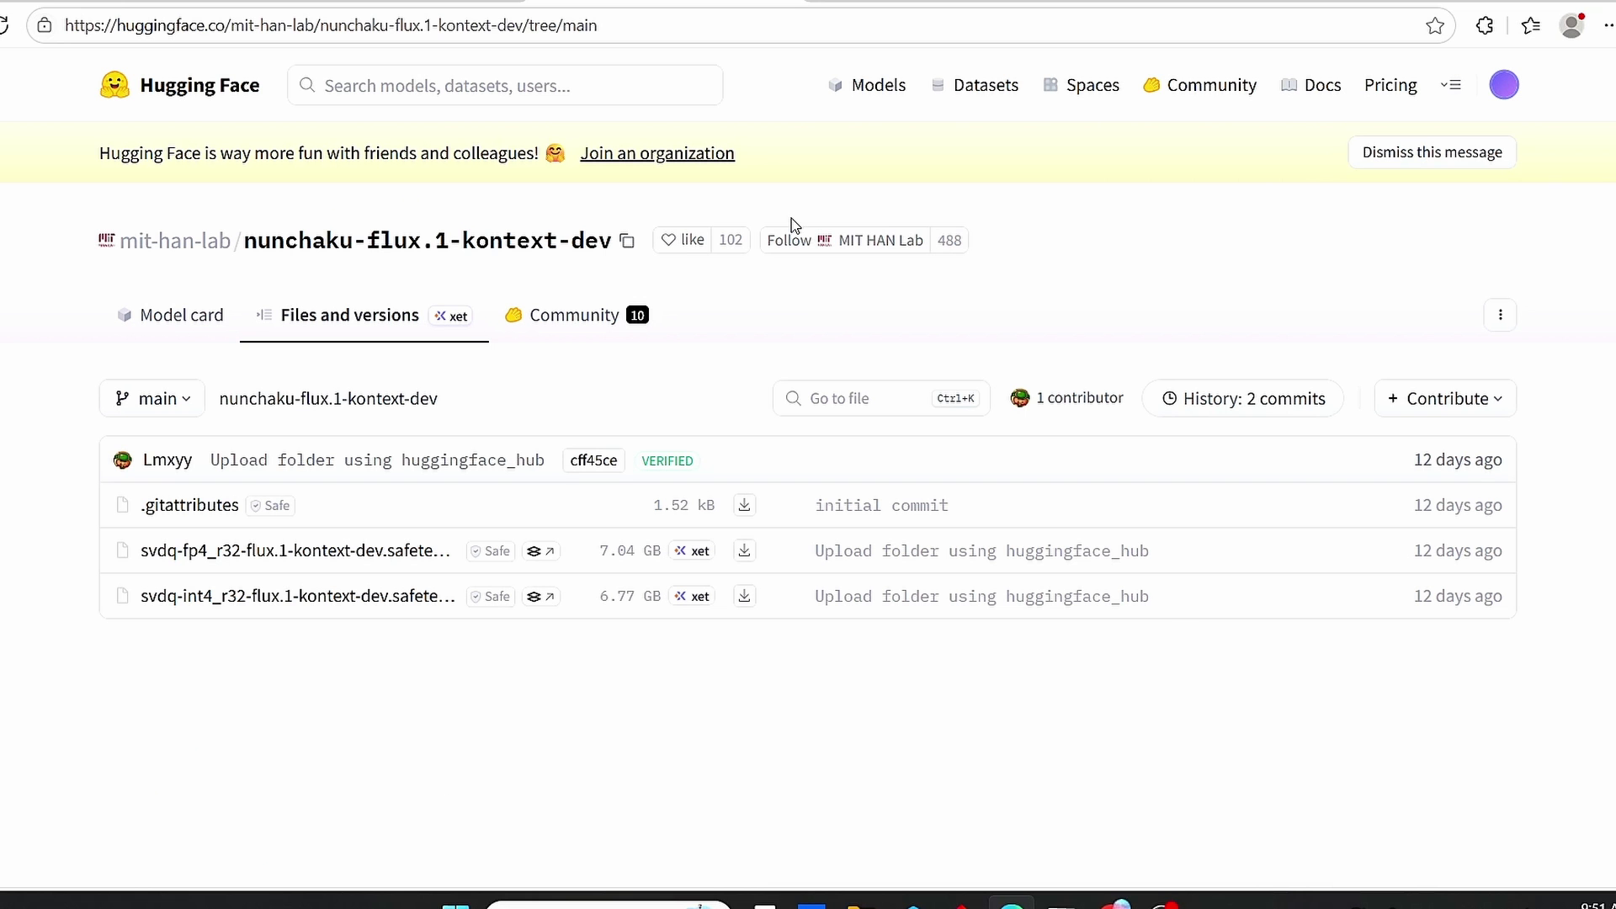
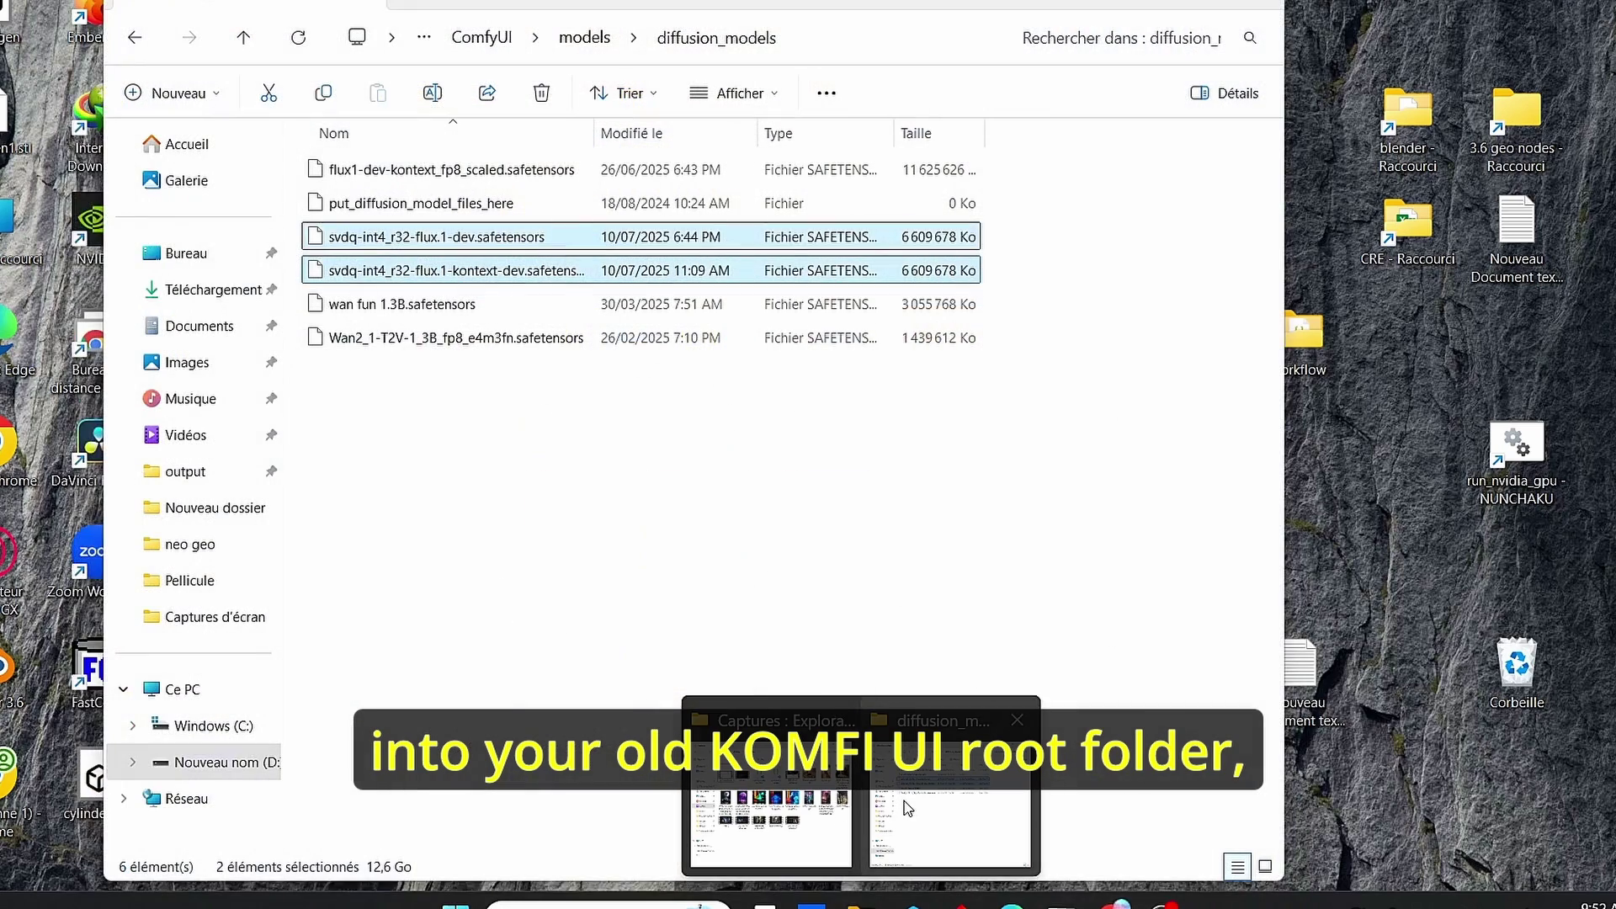
# View the two svdq-int4 Flux model files in the old installation's diffusion_models folder
pyautogui.click(924, 805)
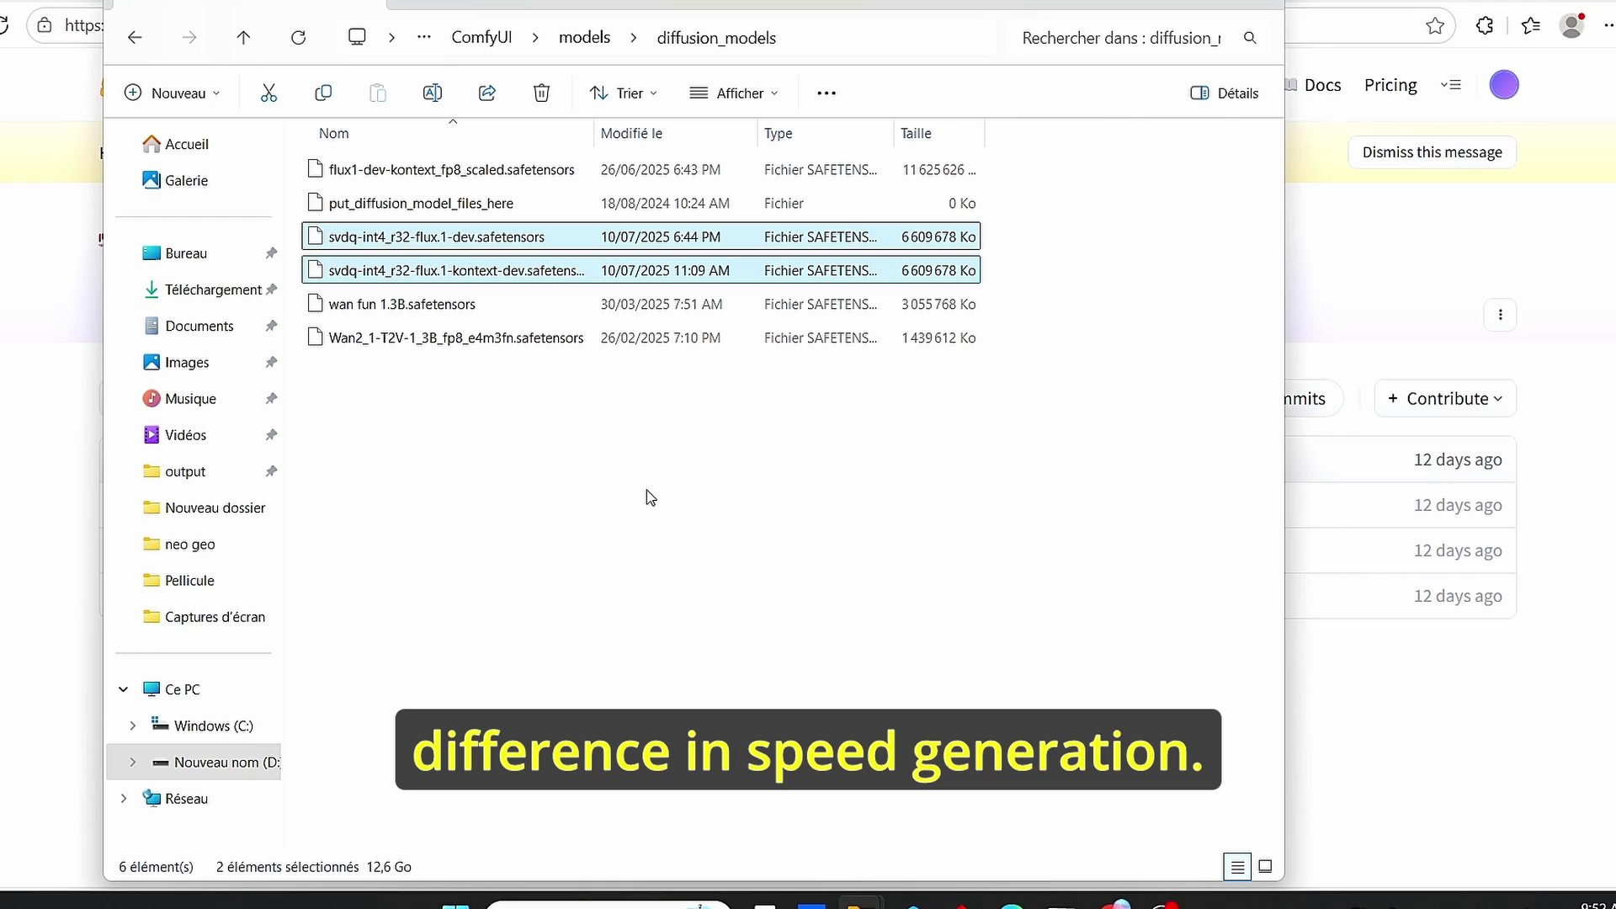
pyautogui.click(1384, 808)
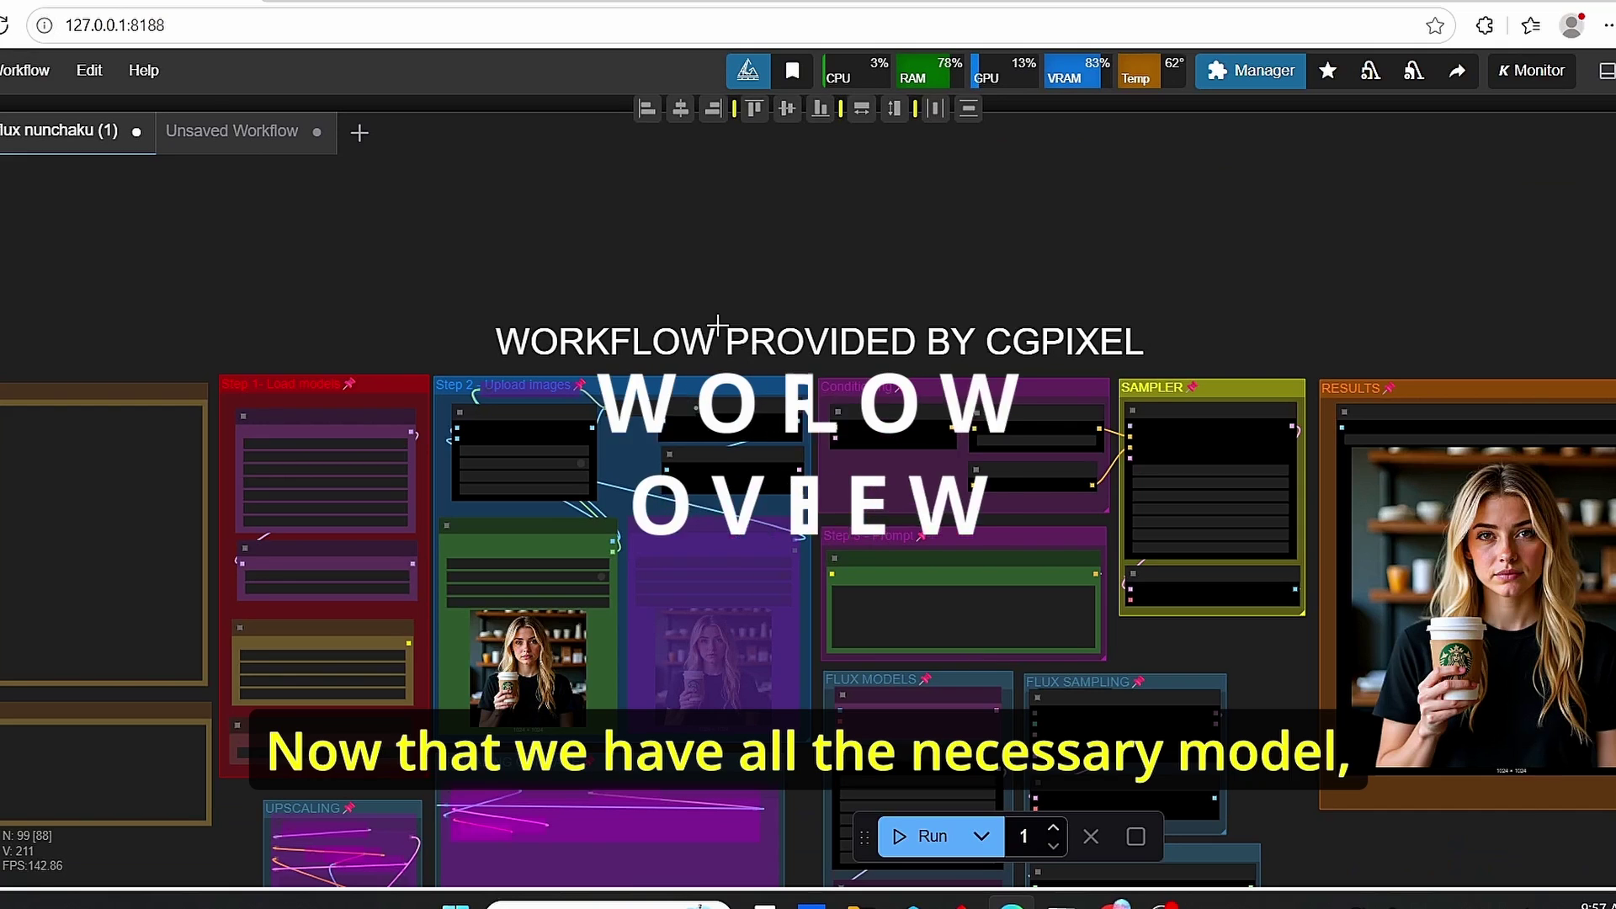
# Look over the flux nunchaku workflow in ComfyUI, focusing on the model loading, image upload and prompt groups
pyautogui.moveTo(463, 290); pyautogui.dragTo(539, 274)
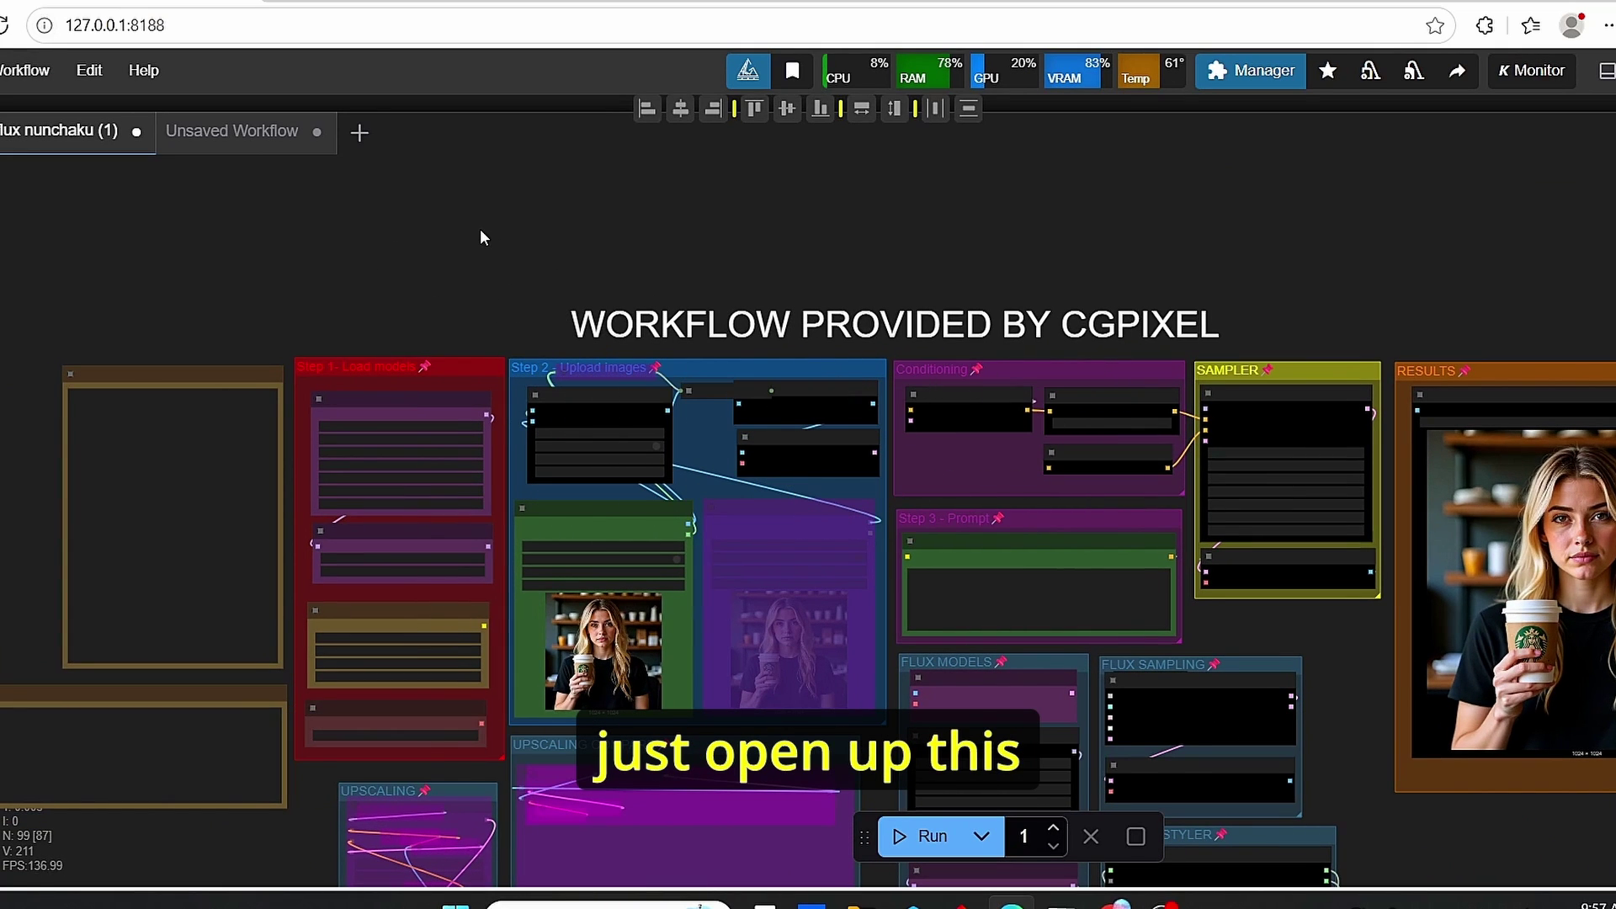
pyautogui.scroll(3, 498, 285)
pyautogui.moveTo(492, 289); pyautogui.dragTo(564, 264)
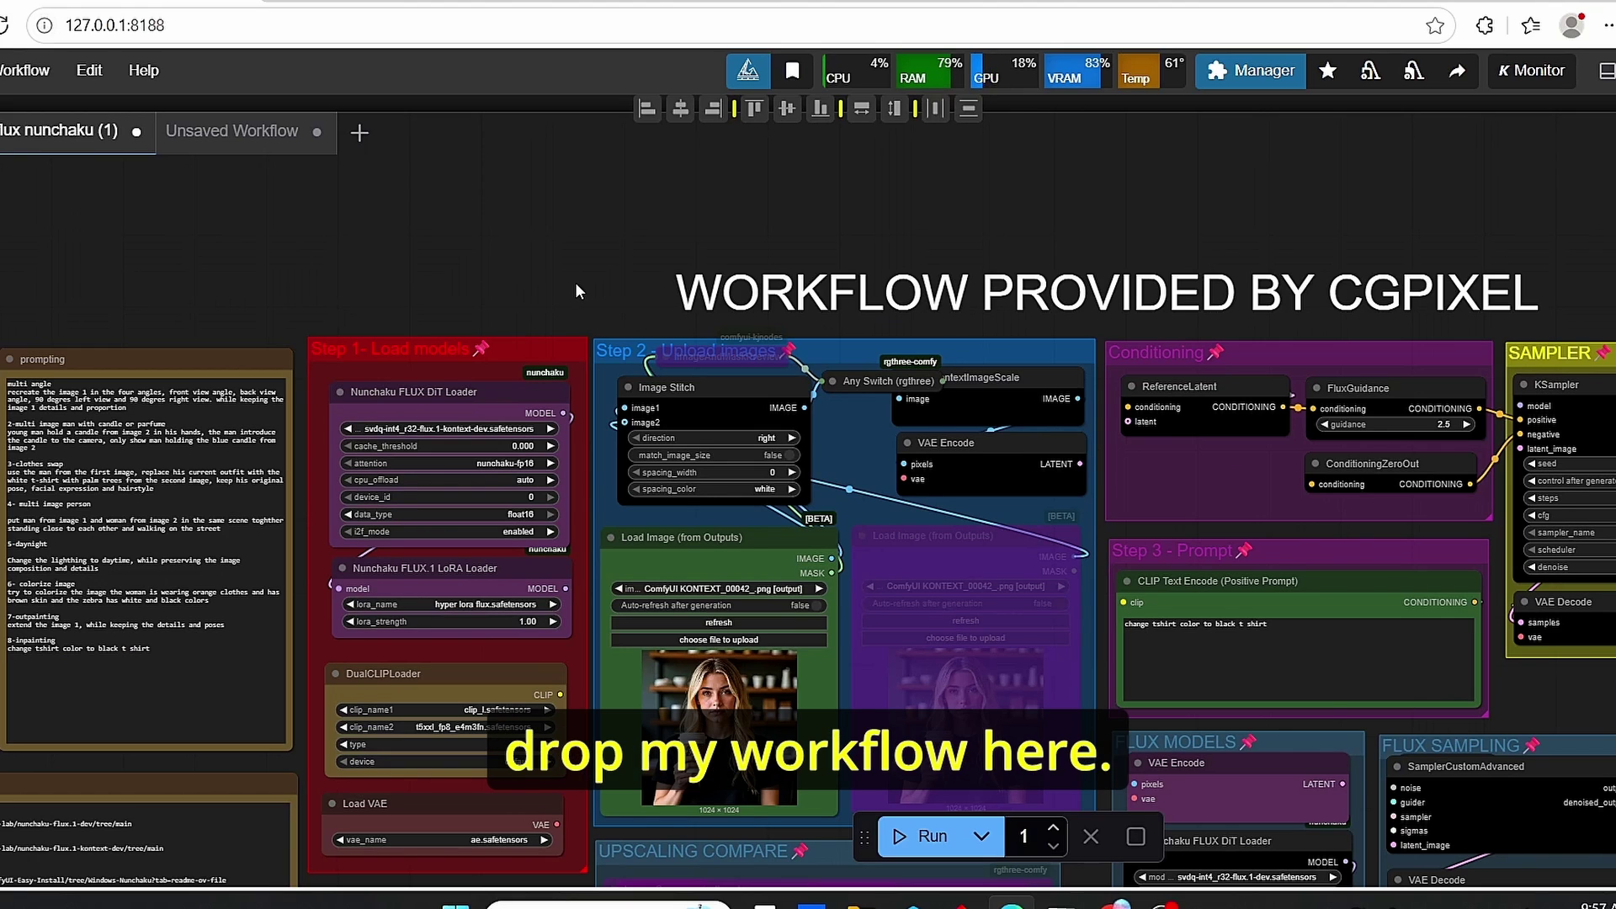
pyautogui.scroll(1, 574, 282)
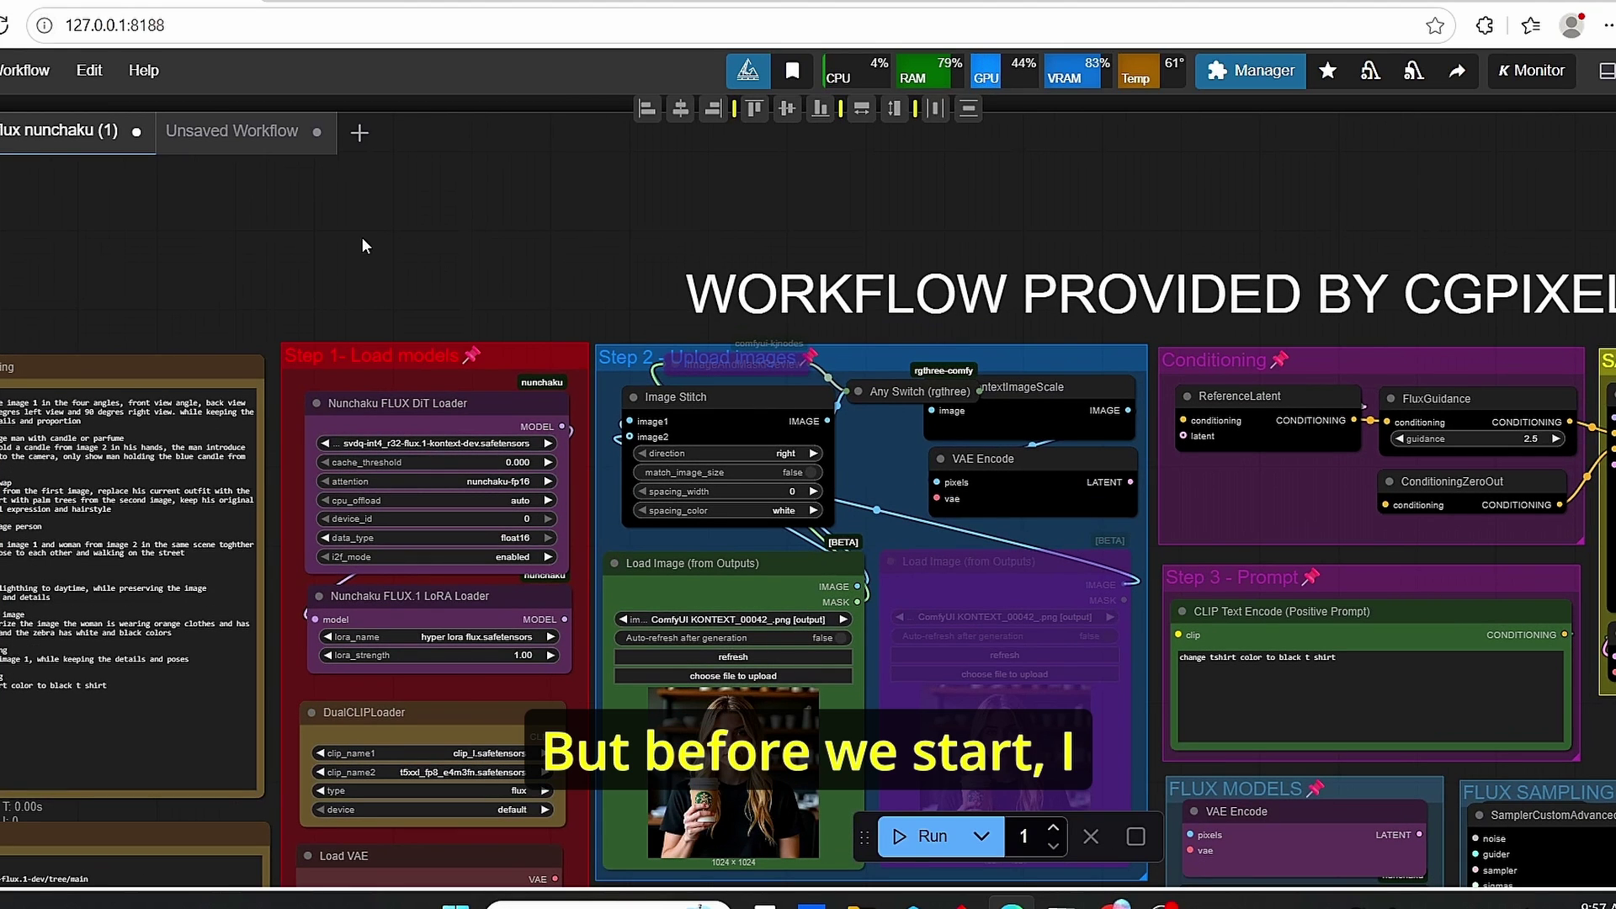
# In the unsaved workflow, reposition the Load Diffusion Model node and place the LoraLoaderModelOnly node directly beneath it, away from the Nunchaku loaders
pyautogui.click(245, 145)
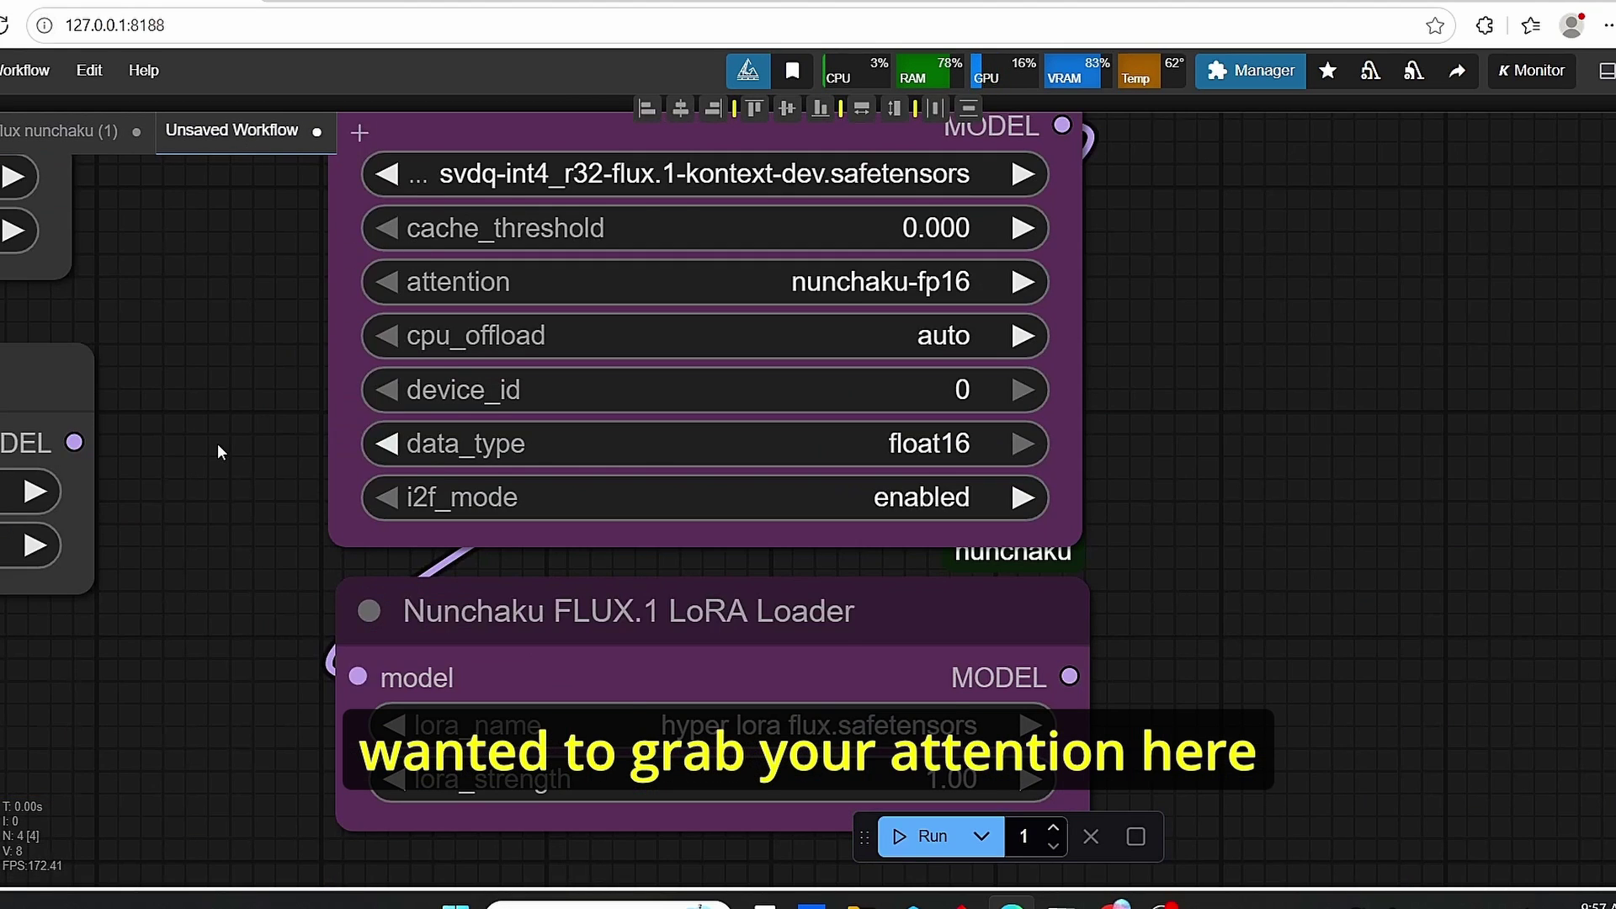
pyautogui.scroll(-6, 218, 443)
pyautogui.moveTo(219, 442); pyautogui.dragTo(977, 646)
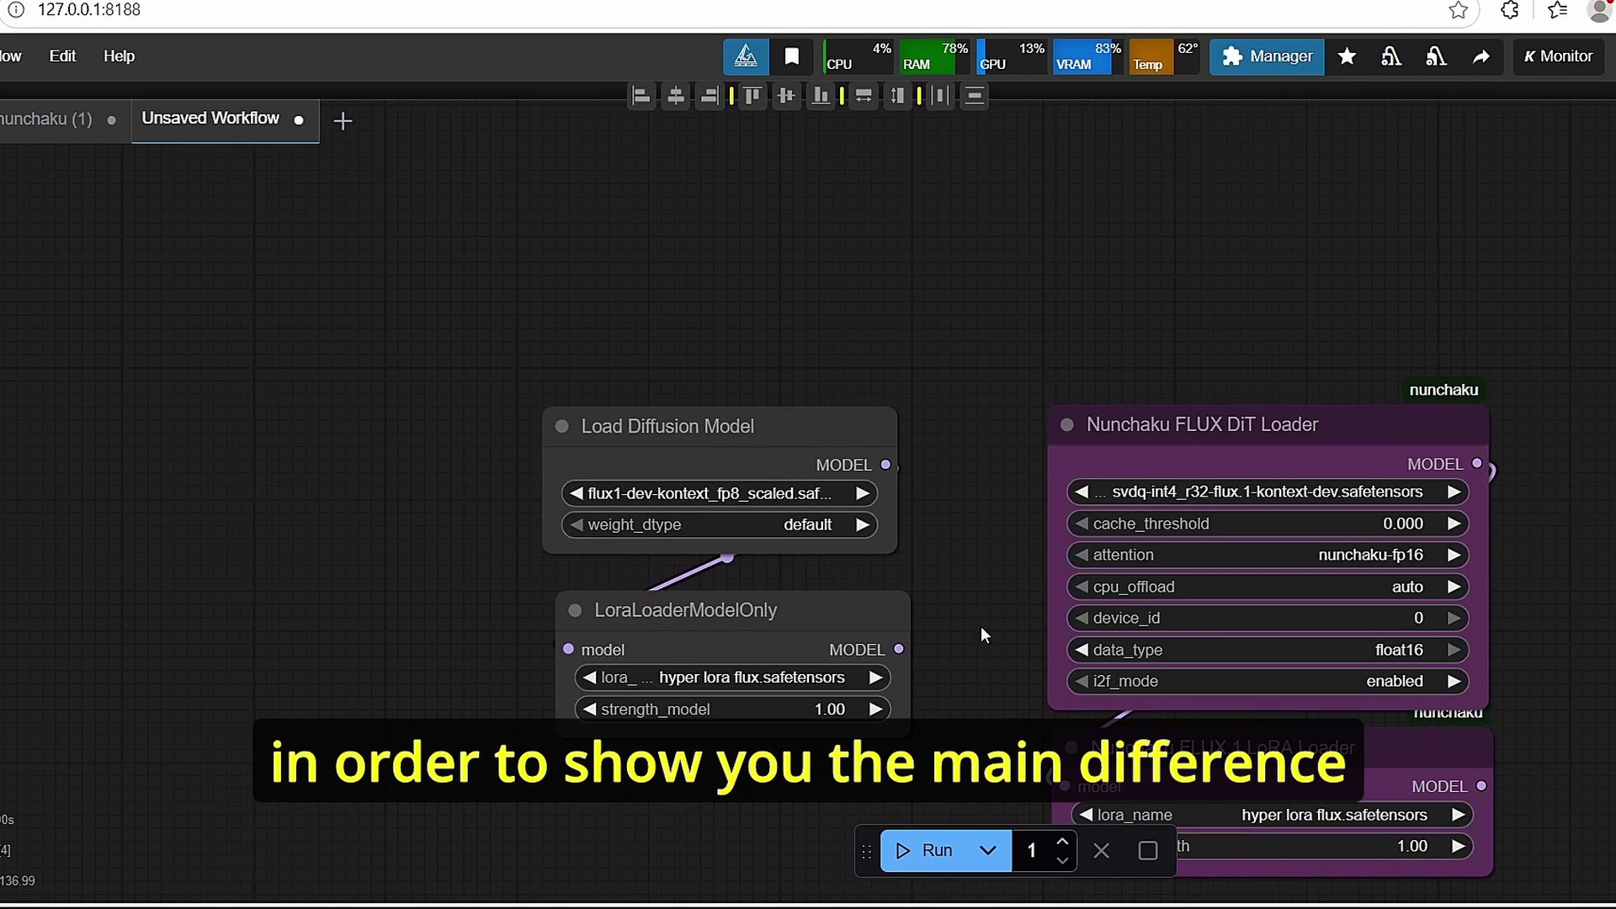
pyautogui.moveTo(981, 567); pyautogui.dragTo(1141, 548)
pyautogui.scroll(1, 1142, 547)
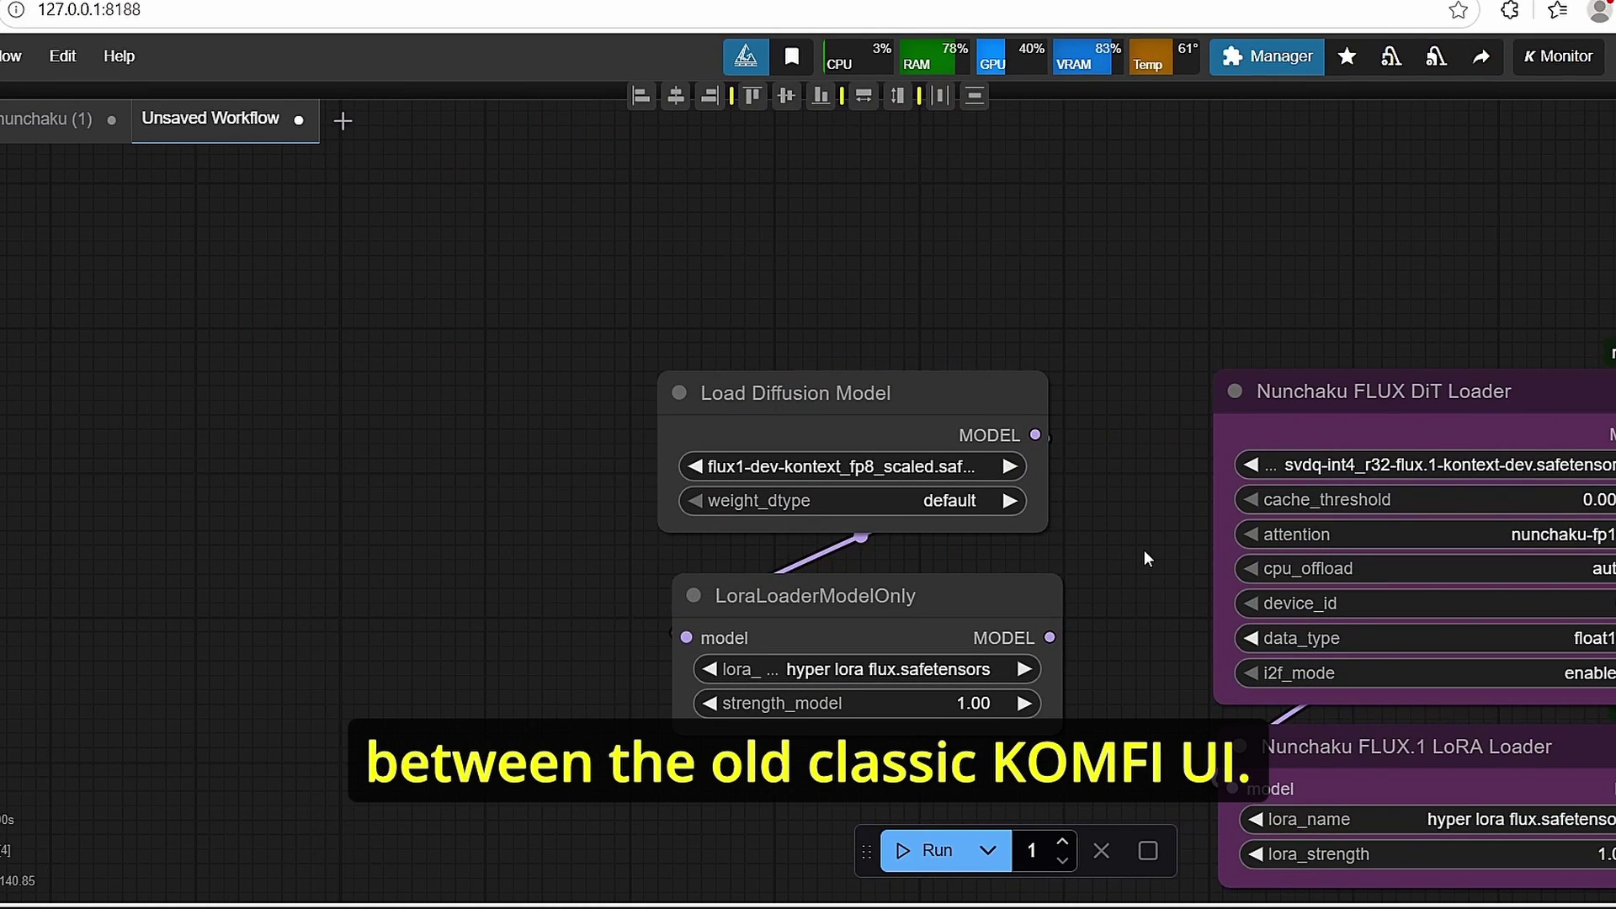
pyautogui.scroll(2, 1144, 551)
pyautogui.moveTo(1144, 552); pyautogui.dragTo(1376, 502)
pyautogui.moveTo(1080, 329); pyautogui.dragTo(921, 294)
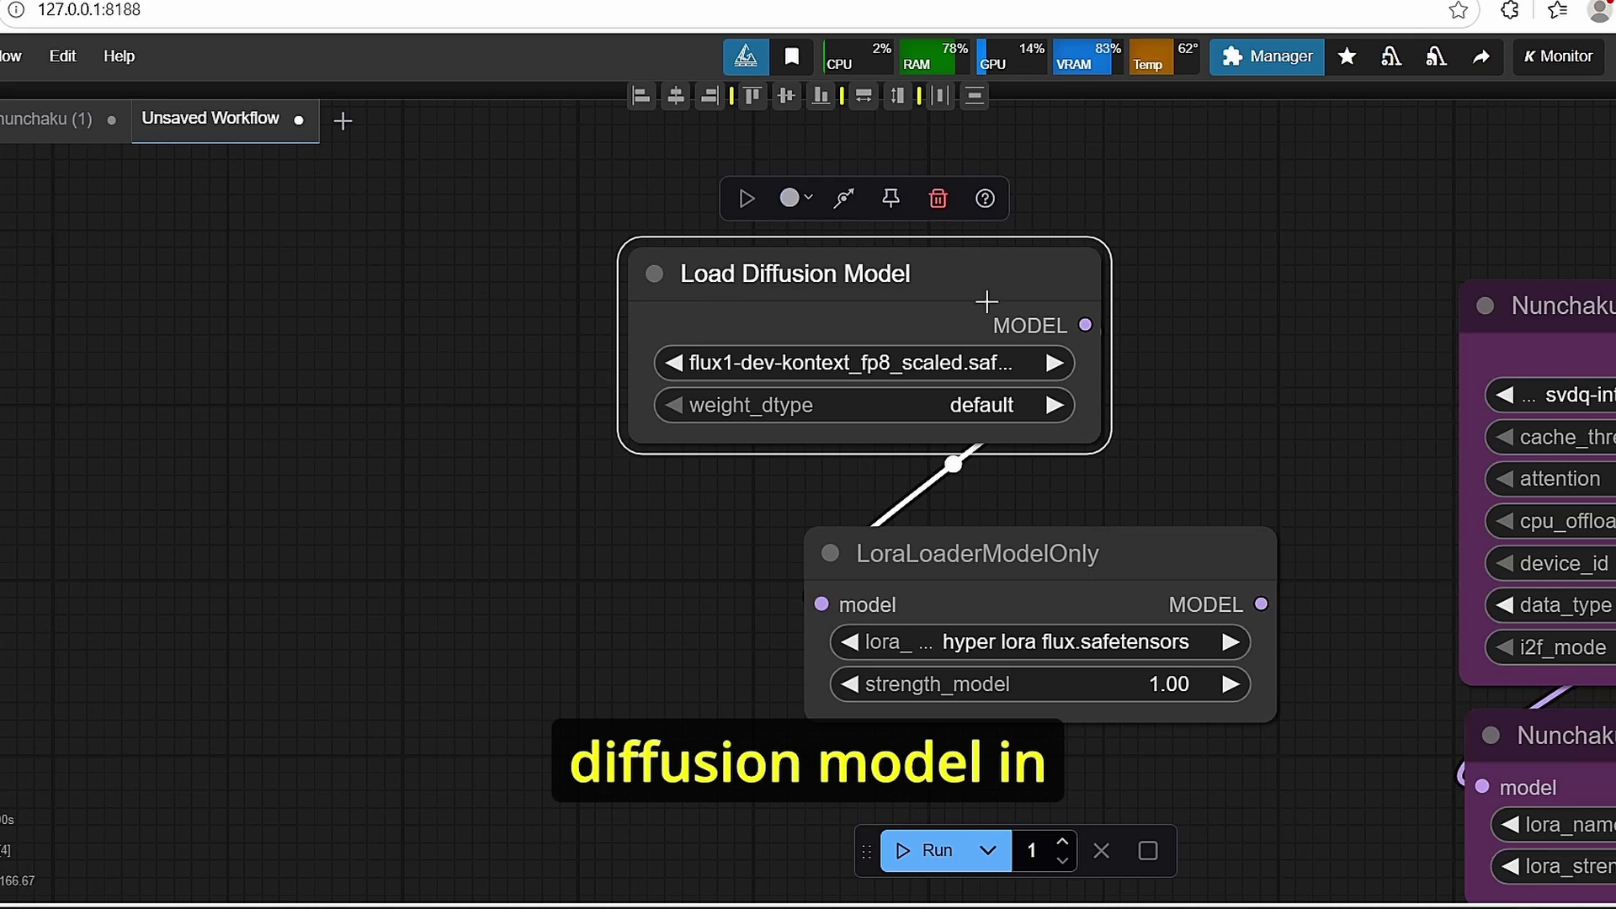
pyautogui.moveTo(1093, 552); pyautogui.dragTo(958, 544)
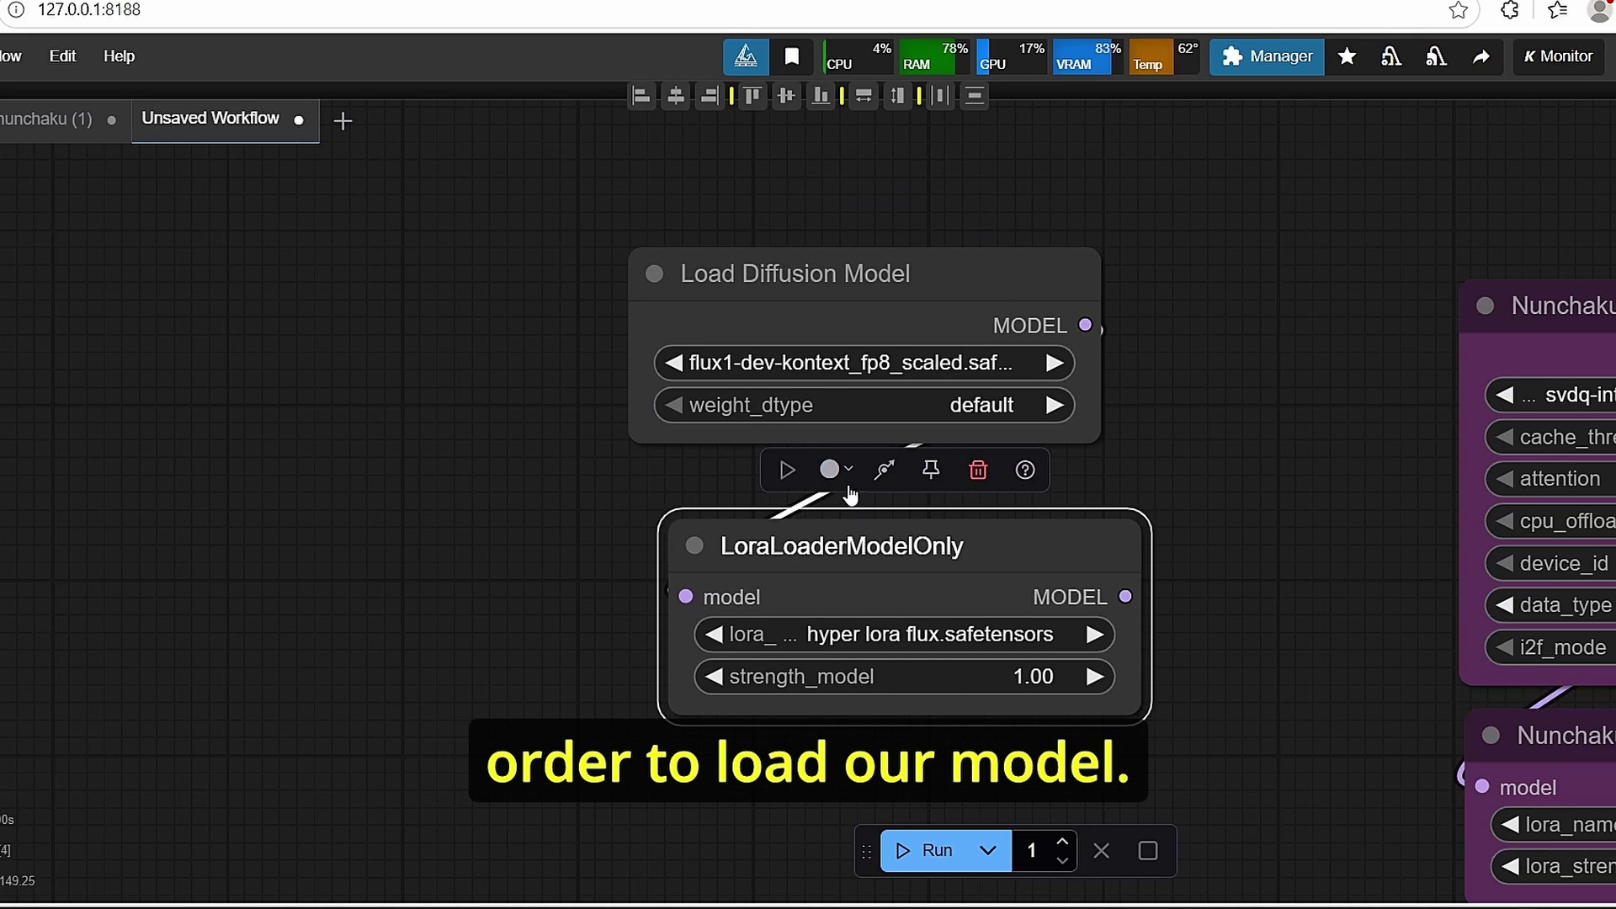
# Compare the Load Diffusion Model and LoraLoaderModelOnly nodes with the Nunchaku FLUX DiT Loader
pyautogui.scroll(2, 1447, 867)
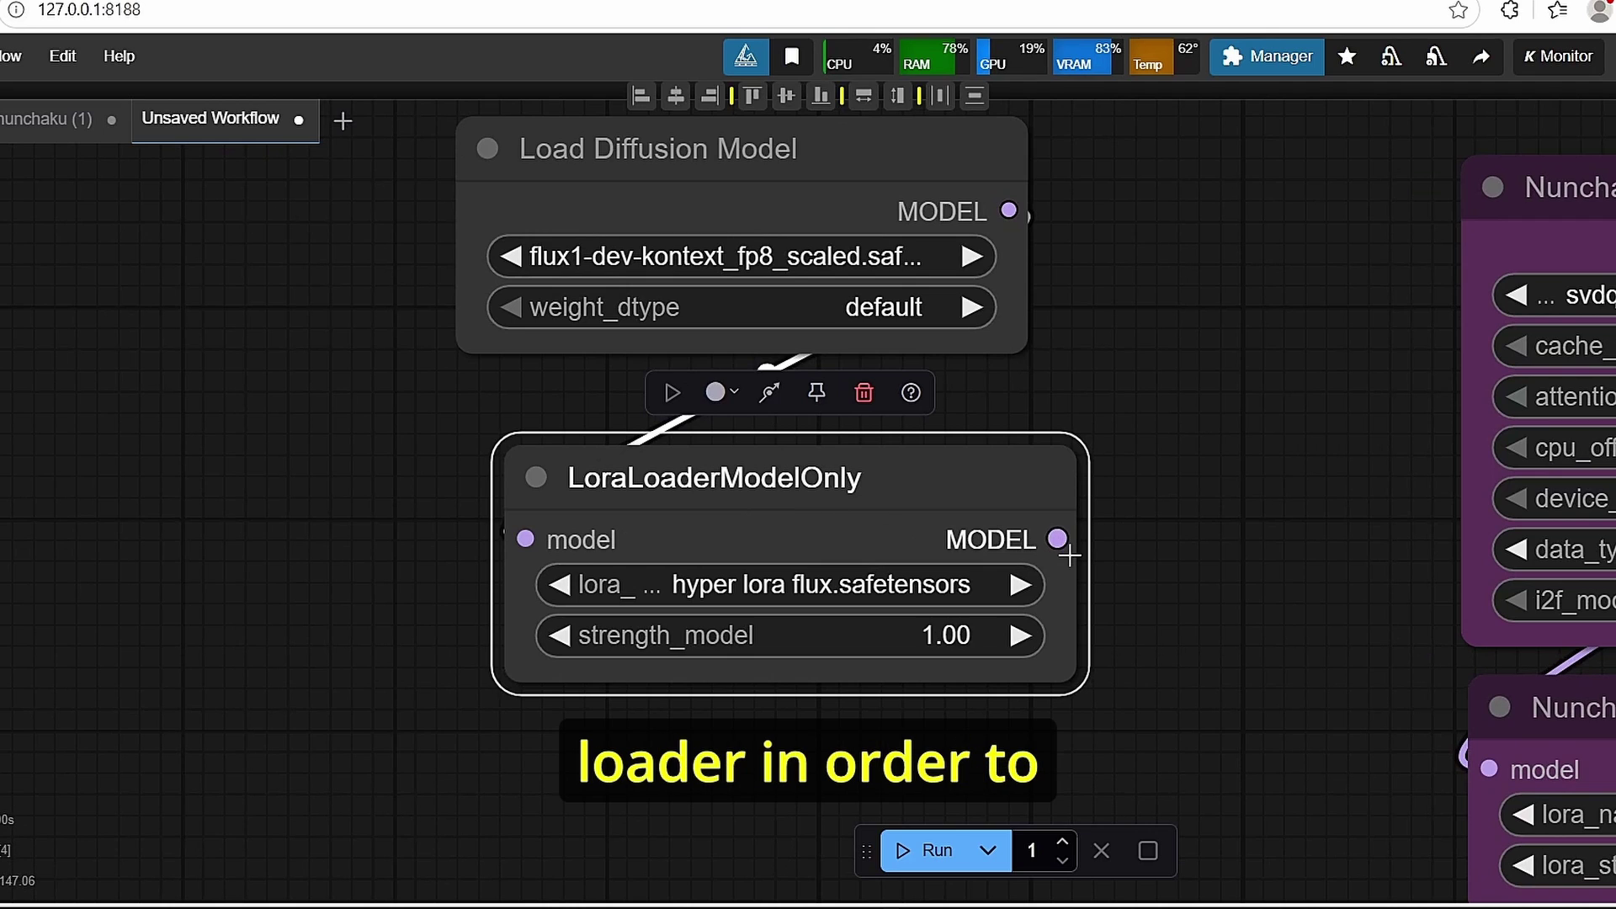
pyautogui.scroll(-2, 1128, 589)
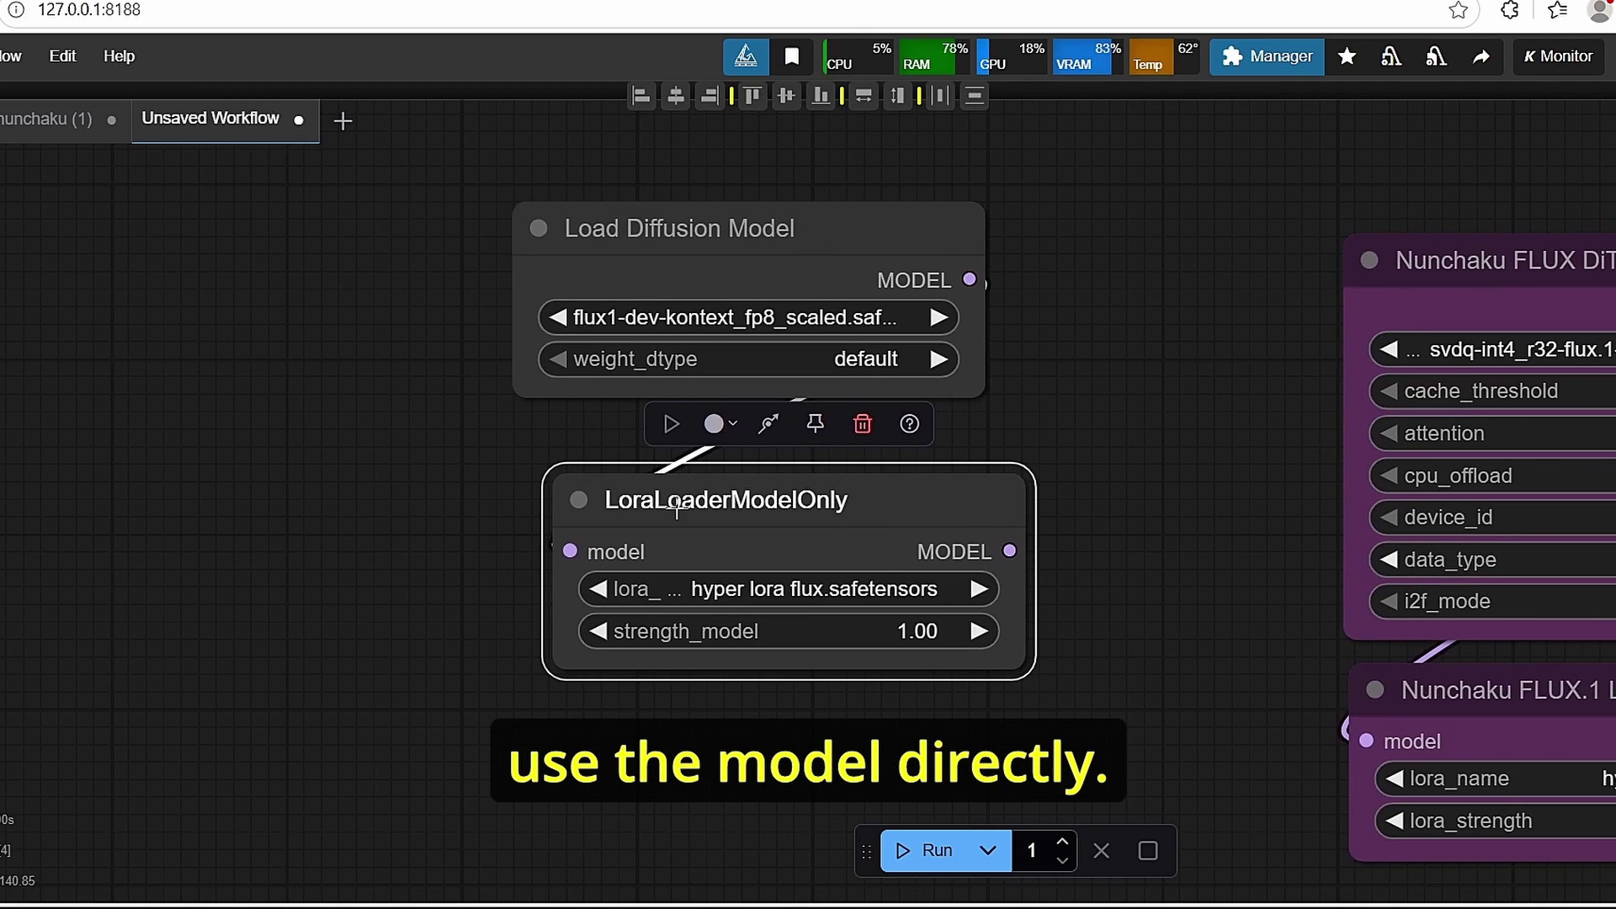
pyautogui.moveTo(1268, 587); pyautogui.dragTo(378, 478)
pyautogui.moveTo(1236, 374); pyautogui.dragTo(1186, 558)
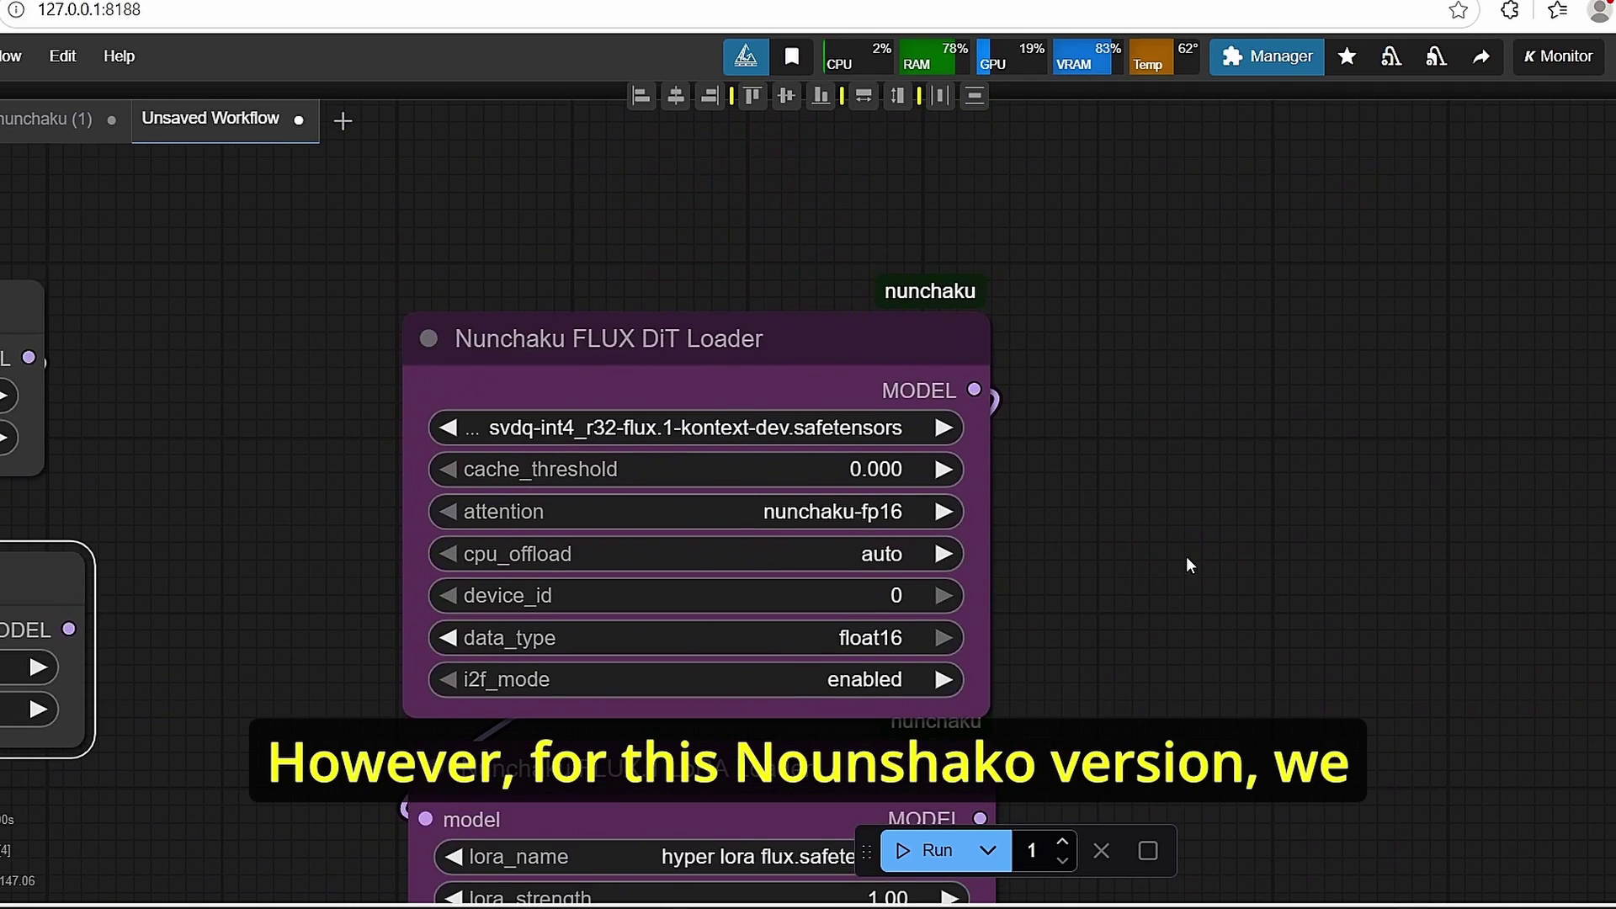
pyautogui.scroll(2, 926, 522)
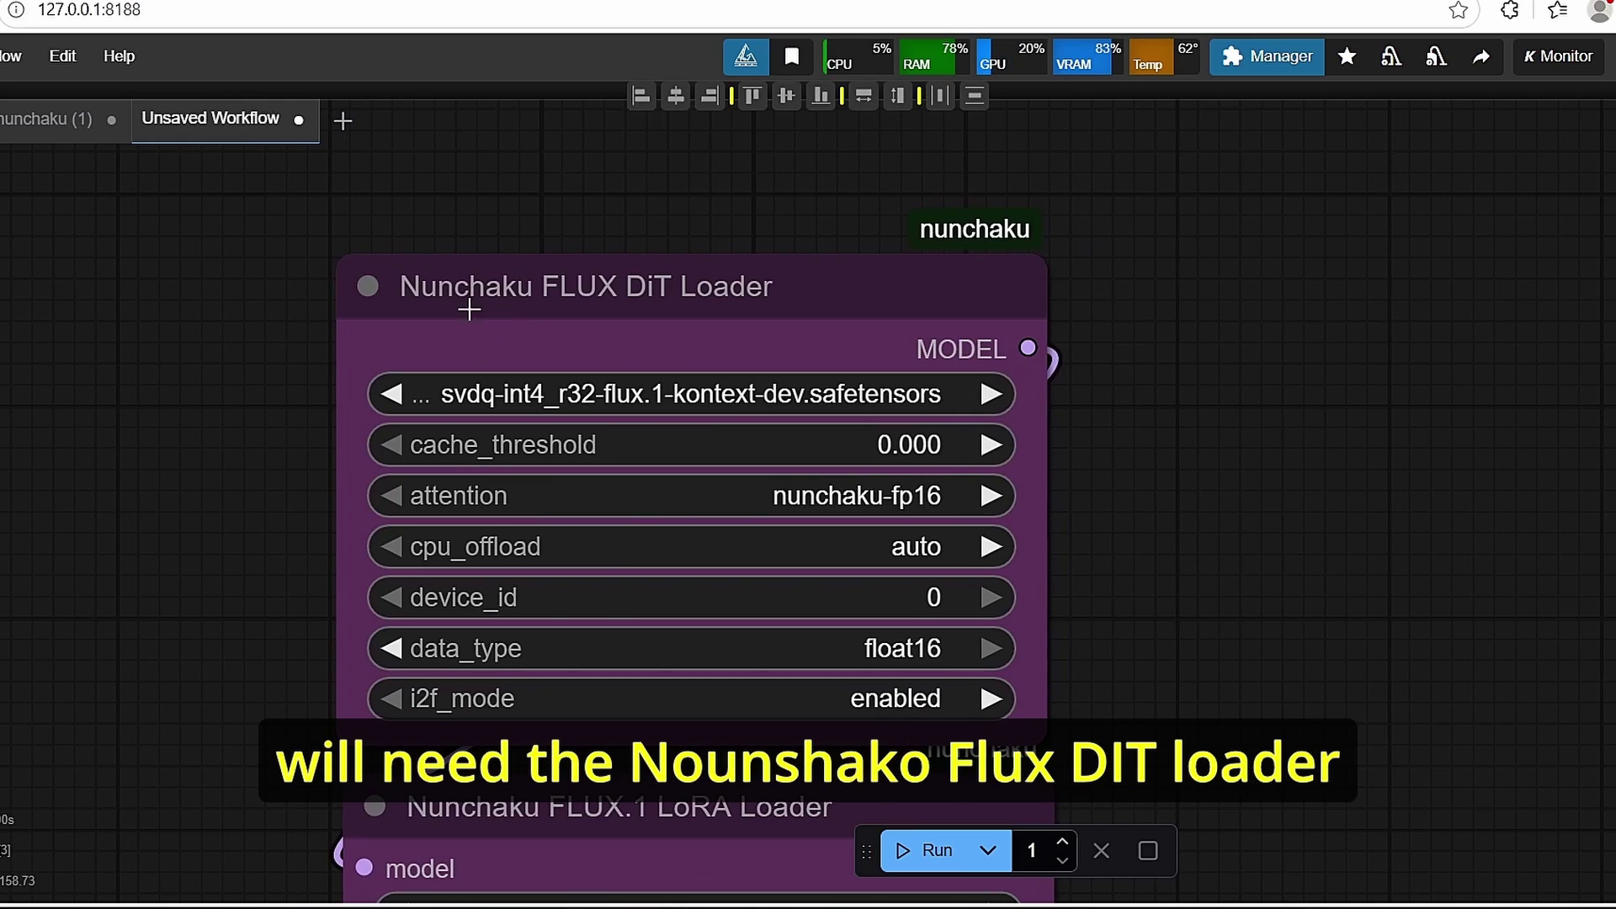
pyautogui.moveTo(1212, 713); pyautogui.dragTo(1262, 344)
pyautogui.scroll(1, 535, 456)
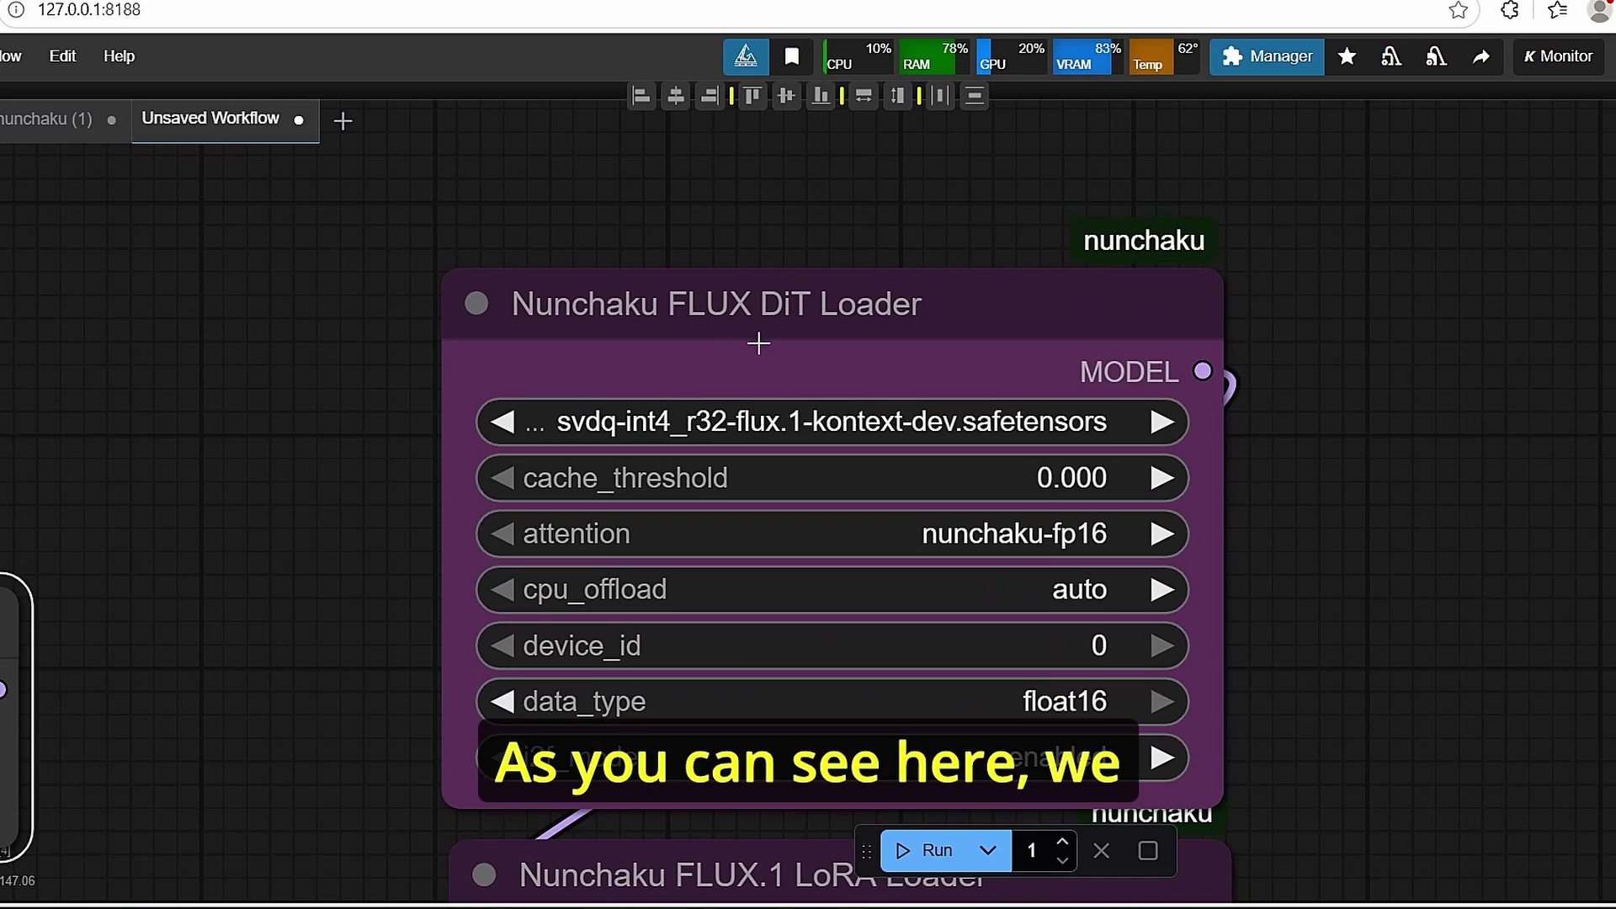
# Examine the Nunchaku FLUX DiT Loader's settings from cache_threshold to i2f_mode, and view the available attention options without changing them
pyautogui.moveTo(758, 342); pyautogui.dragTo(739, 318)
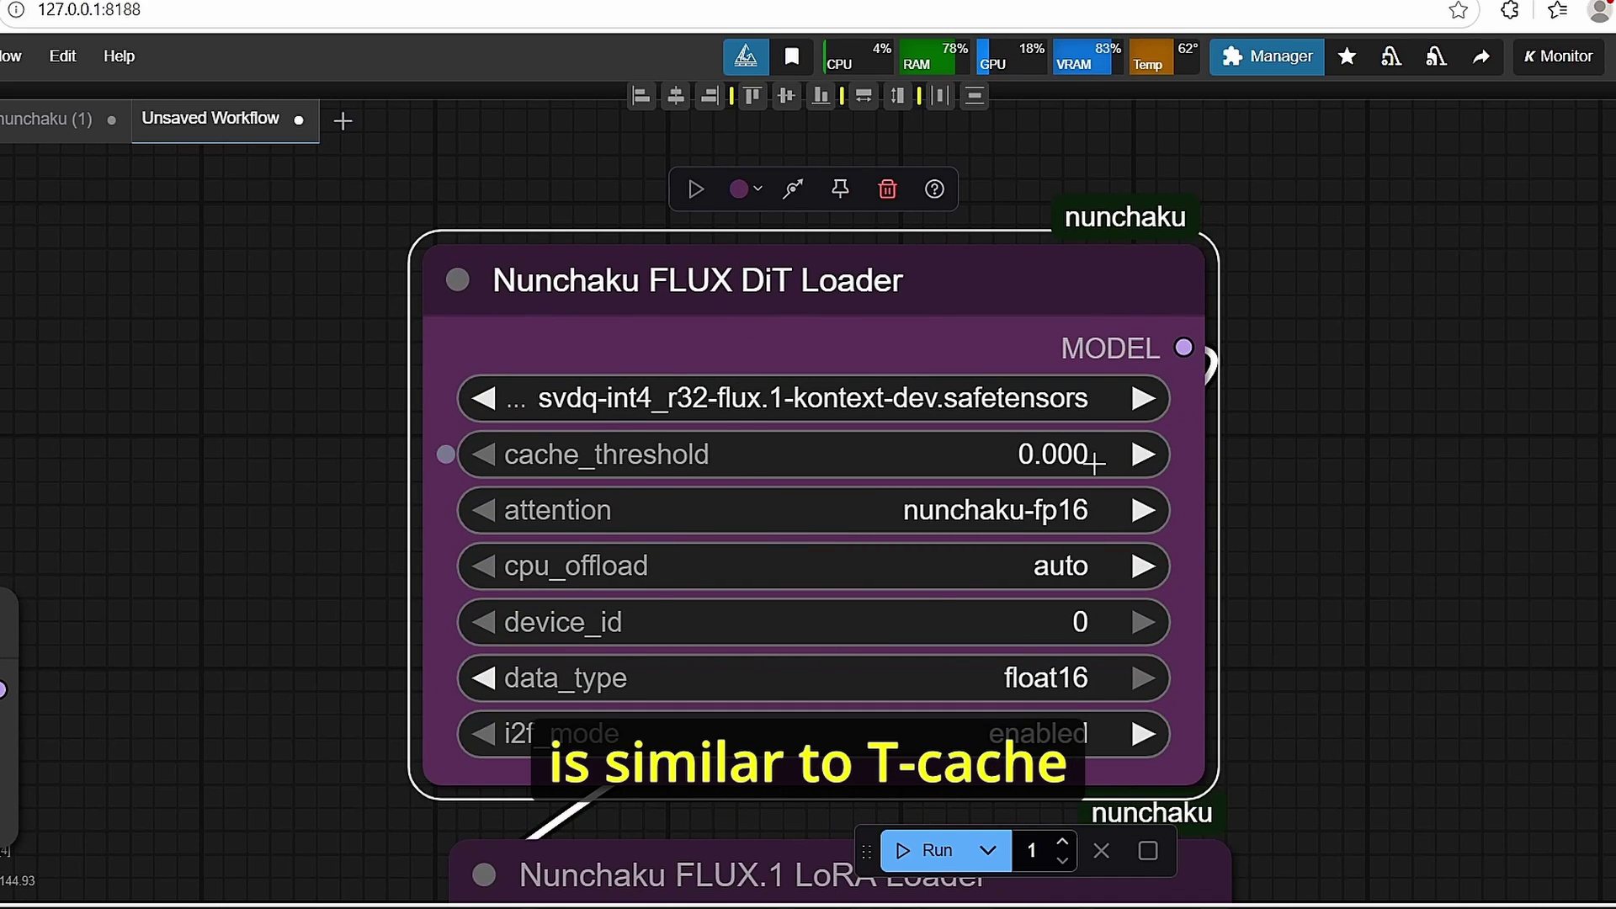
pyautogui.moveTo(1094, 460)
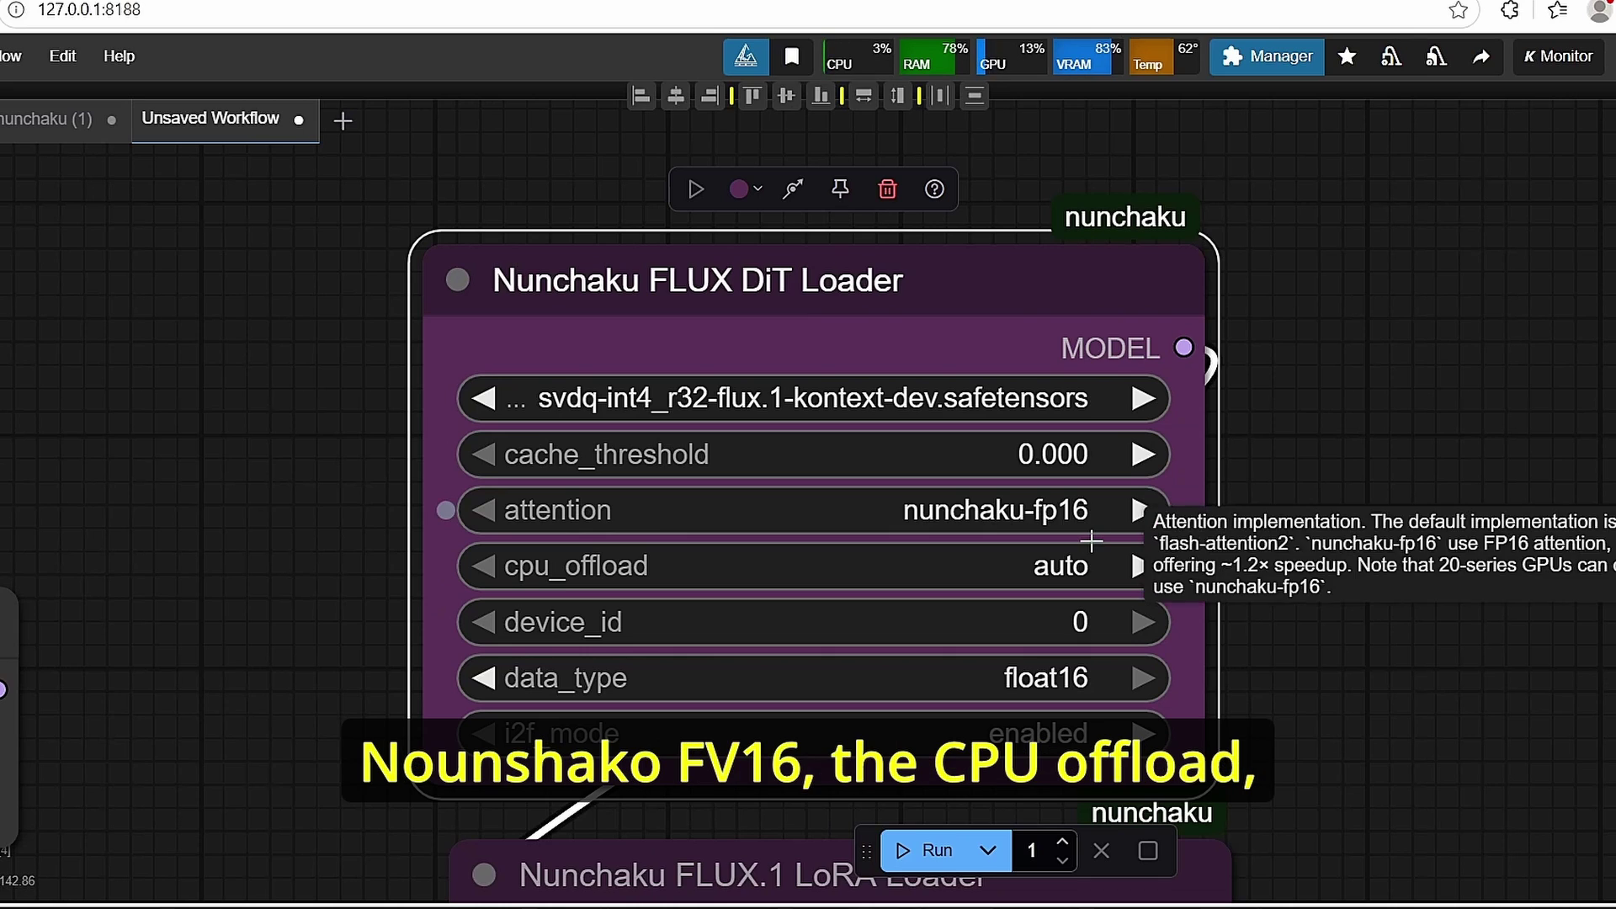
pyautogui.moveTo(1270, 673); pyautogui.dragTo(1198, 575)
pyautogui.scroll(3, 444, 445)
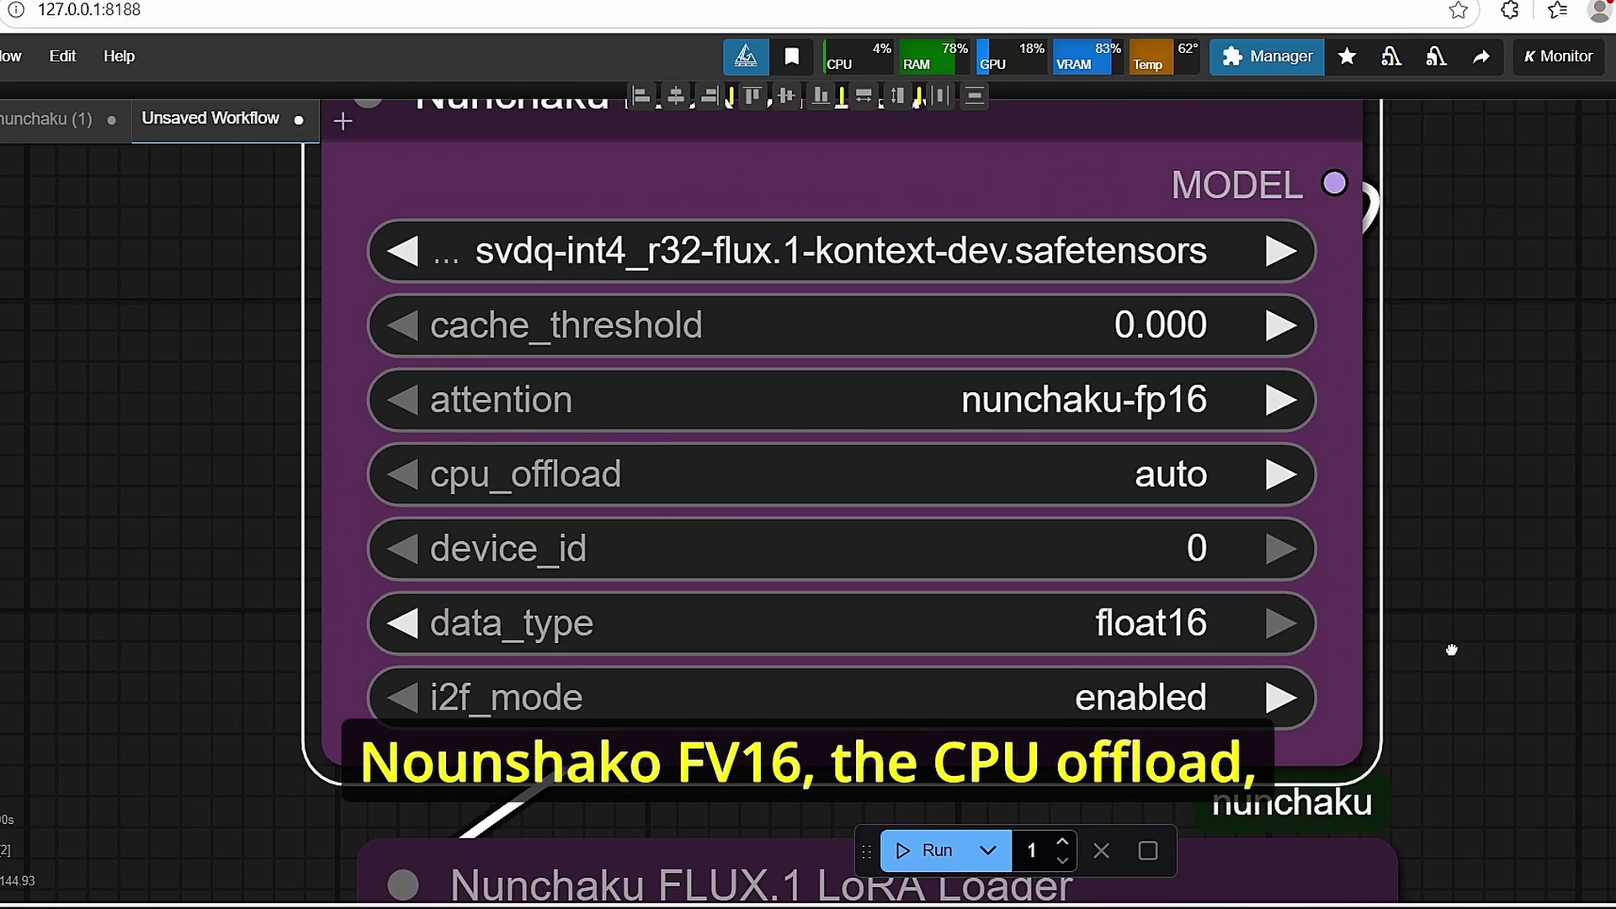
pyautogui.moveTo(1453, 652); pyautogui.dragTo(1335, 474)
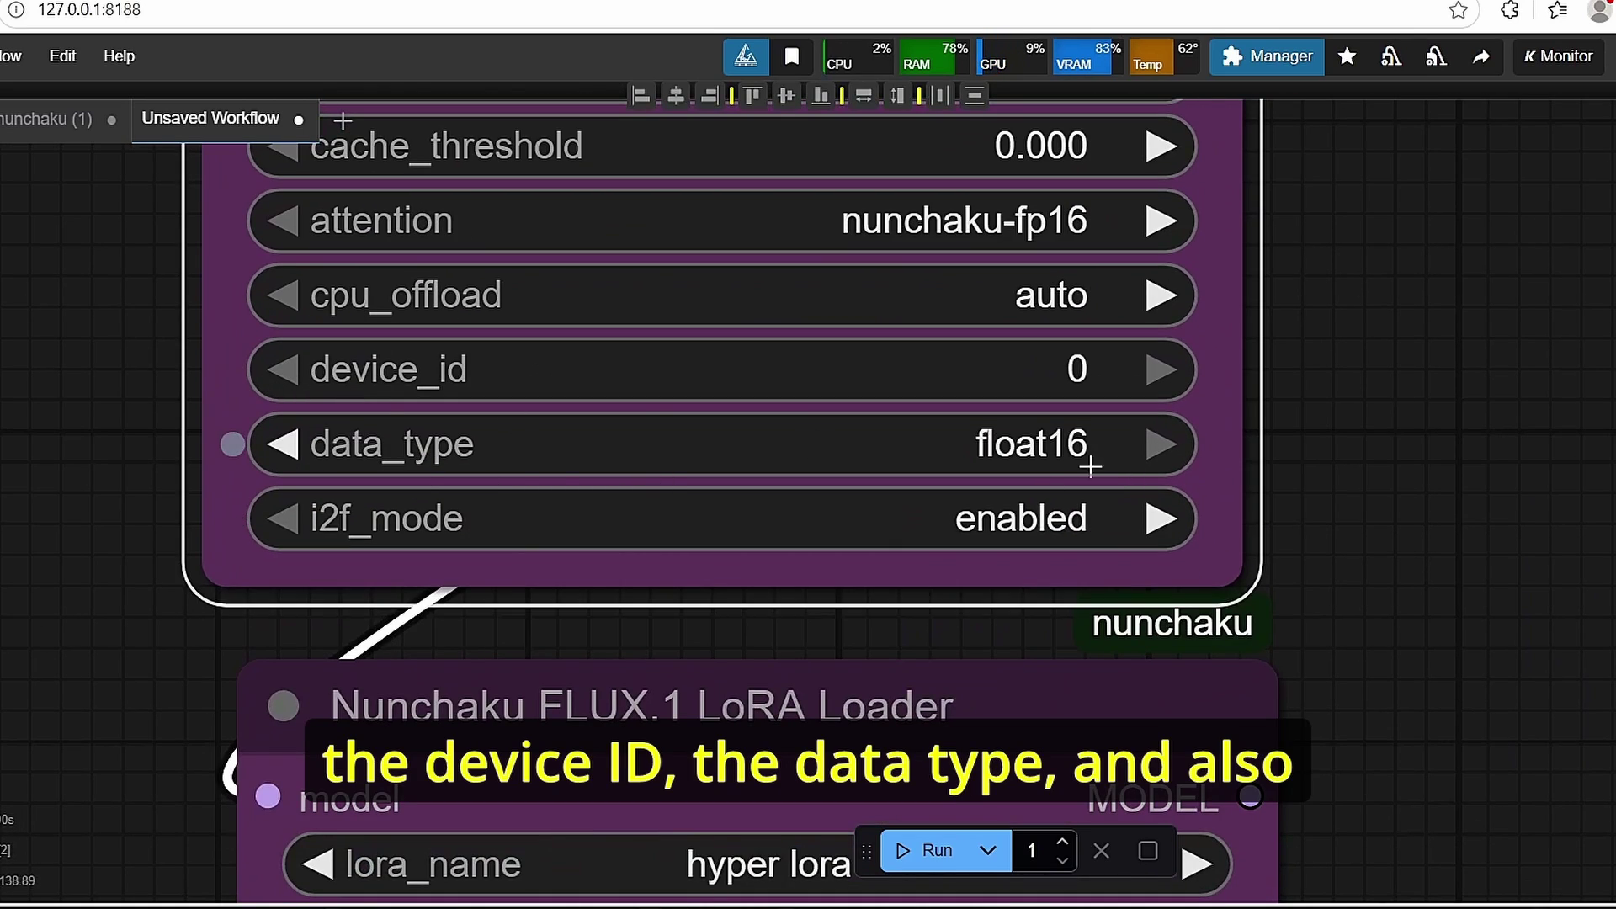
pyautogui.moveTo(329, 538)
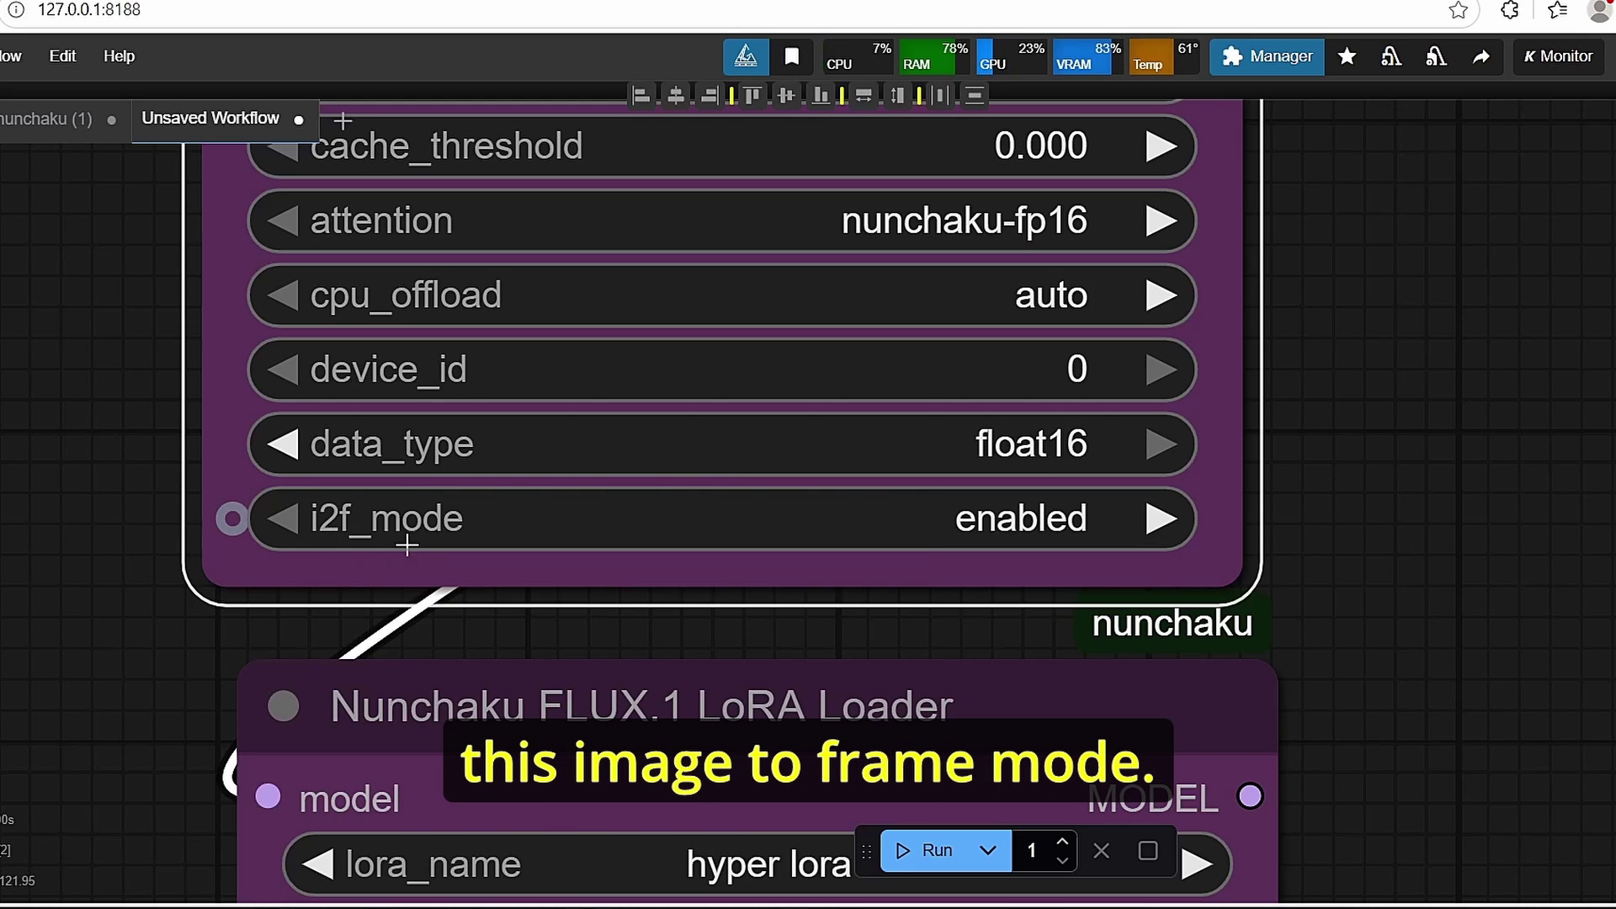
pyautogui.scroll(2, 1301, 495)
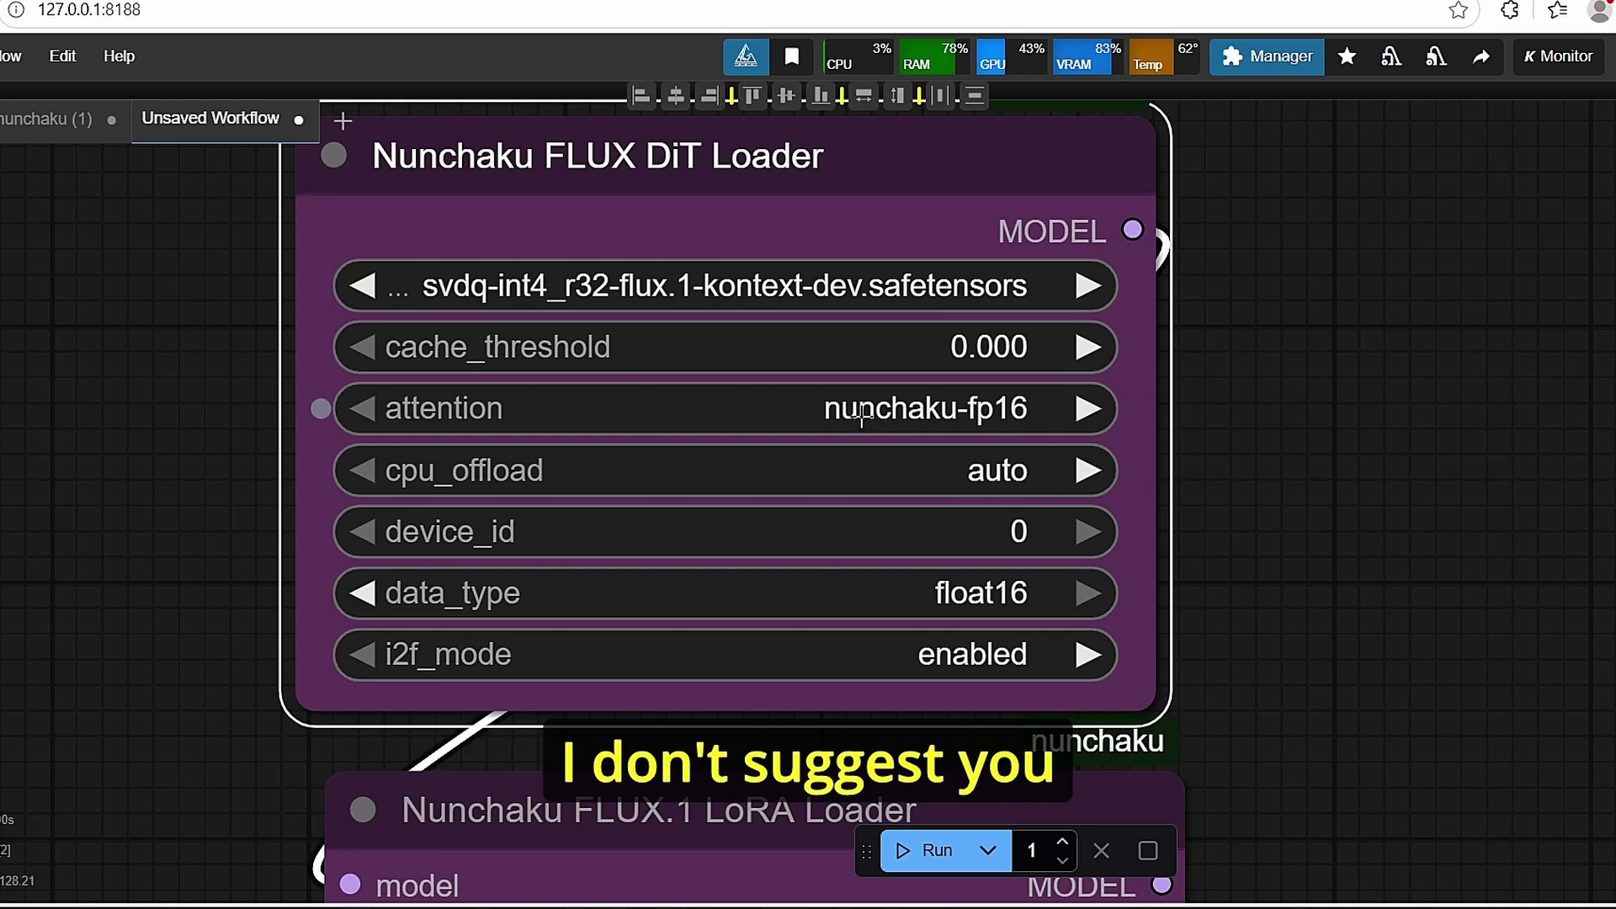
pyautogui.click(998, 418)
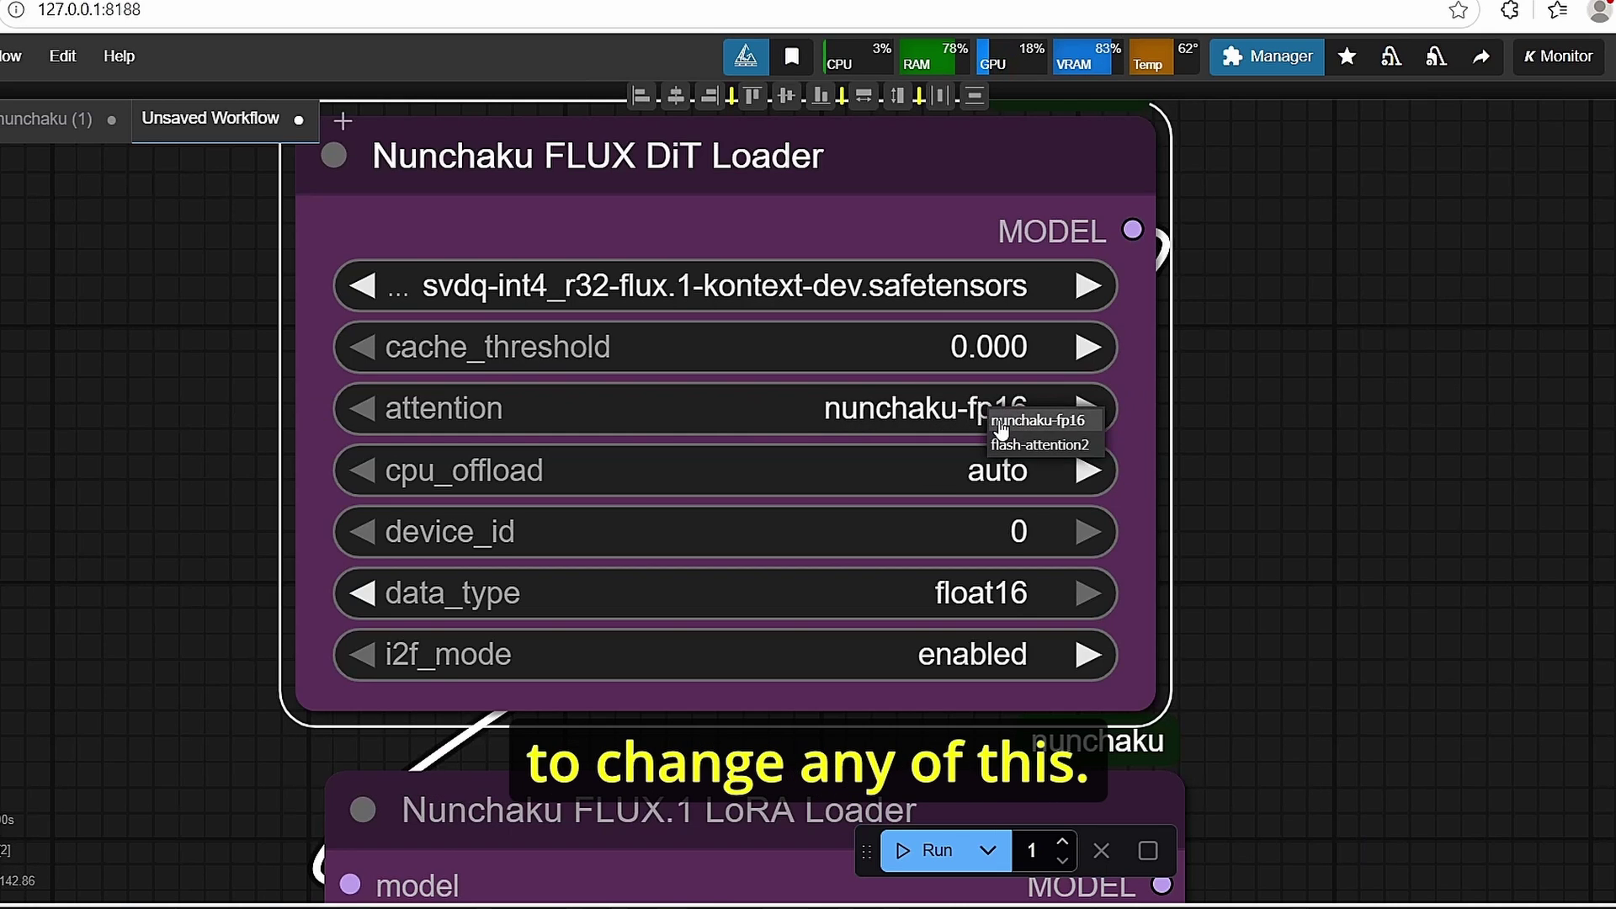
pyautogui.click(1390, 468)
# Return to the flux nunchaku workflow and look over its layout, focusing on the Step 1 - Load models group
pyautogui.scroll(-3, 1141, 445)
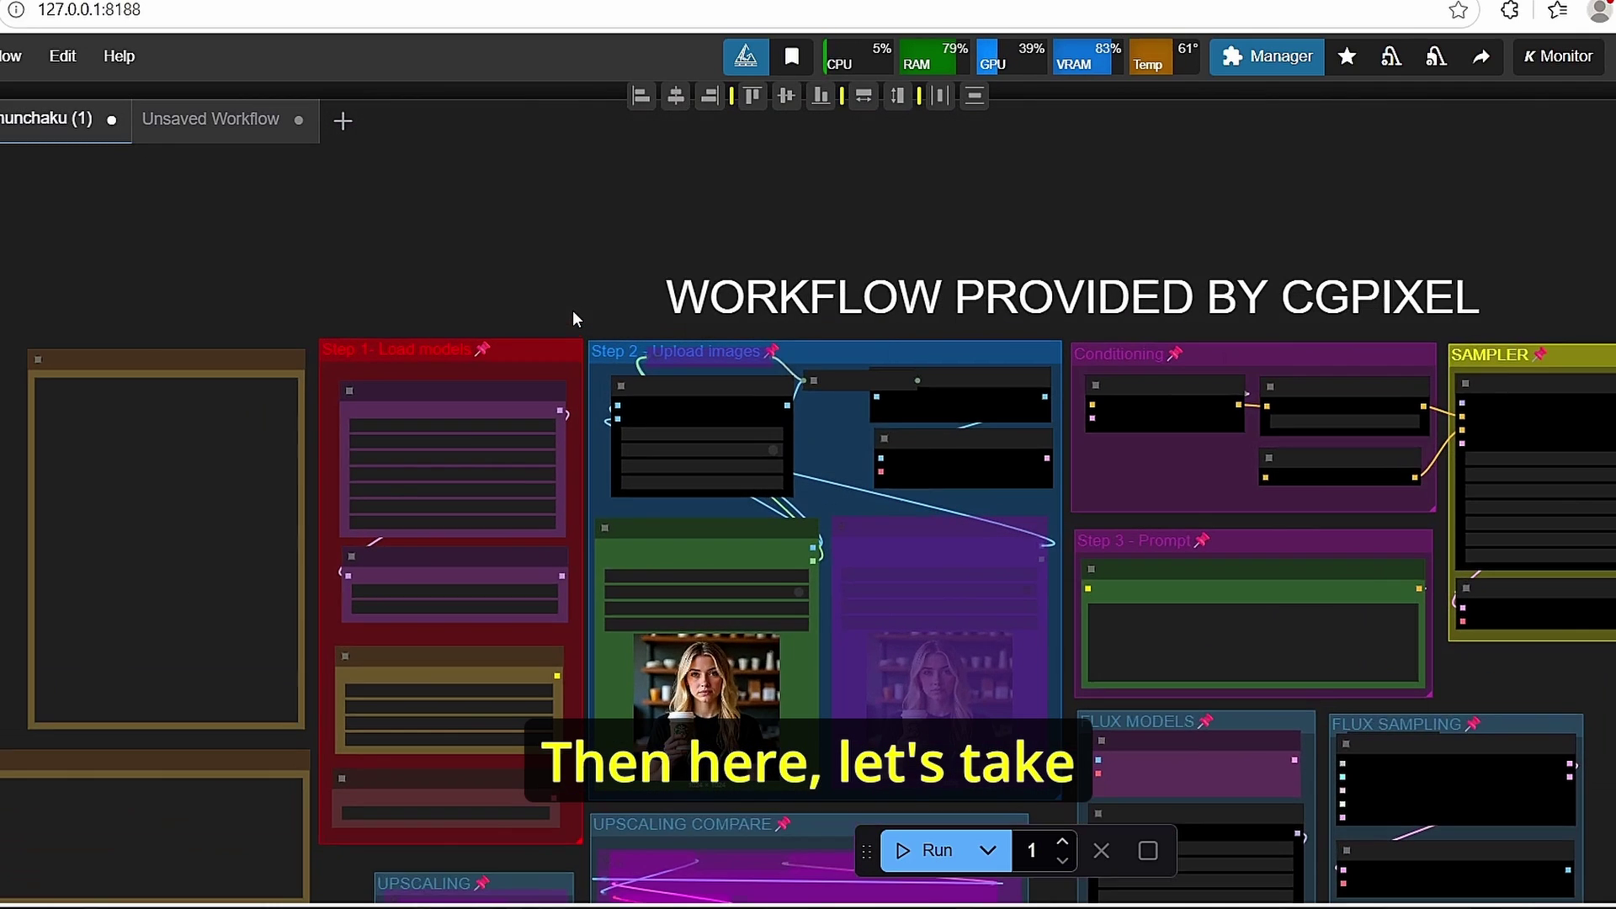
pyautogui.moveTo(617, 303); pyautogui.dragTo(542, 286)
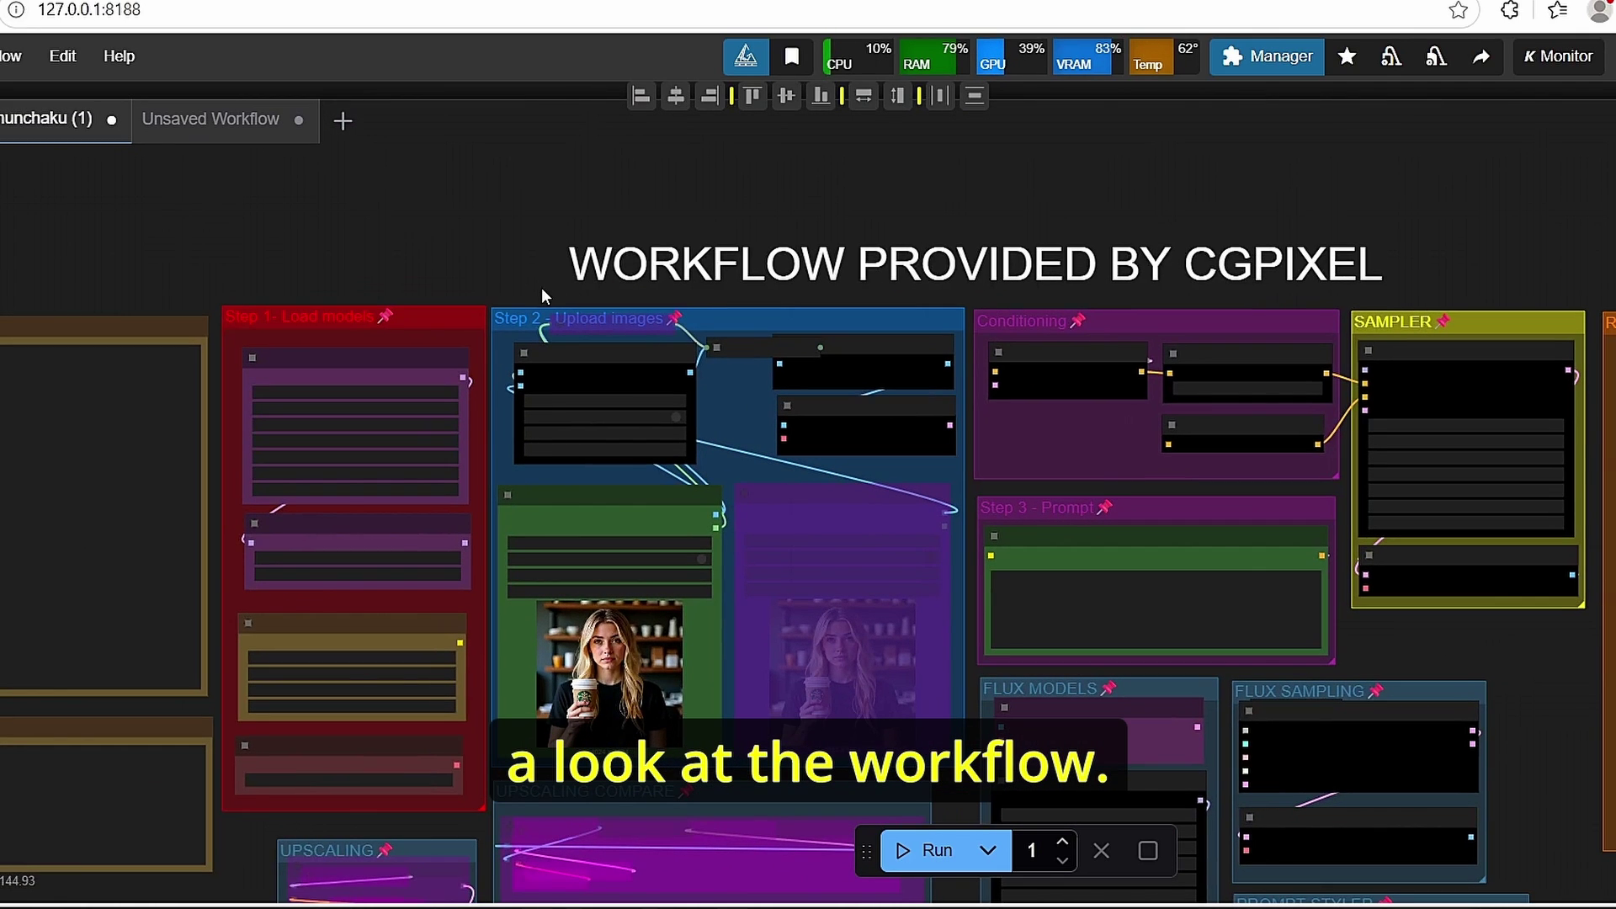
pyautogui.scroll(1, 532, 284)
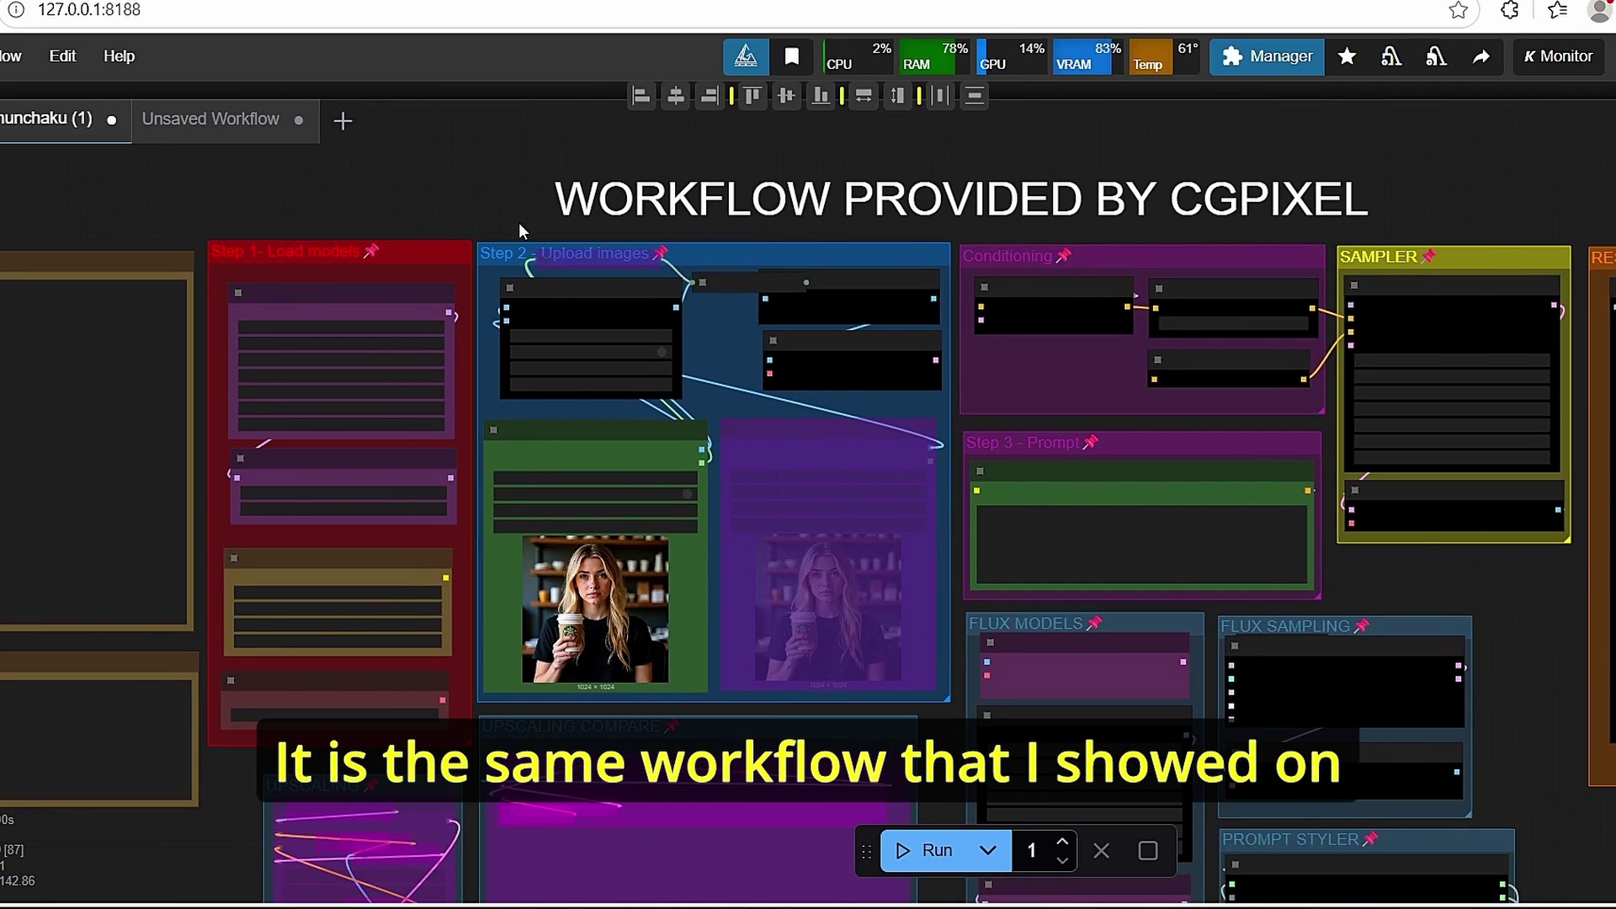
pyautogui.scroll(1, 518, 222)
pyautogui.moveTo(417, 210)
pyautogui.mouseDown()
pyautogui.moveTo(658, 129)
pyautogui.moveTo(611, 202)
pyautogui.moveTo(885, 0)
pyautogui.mouseUp()
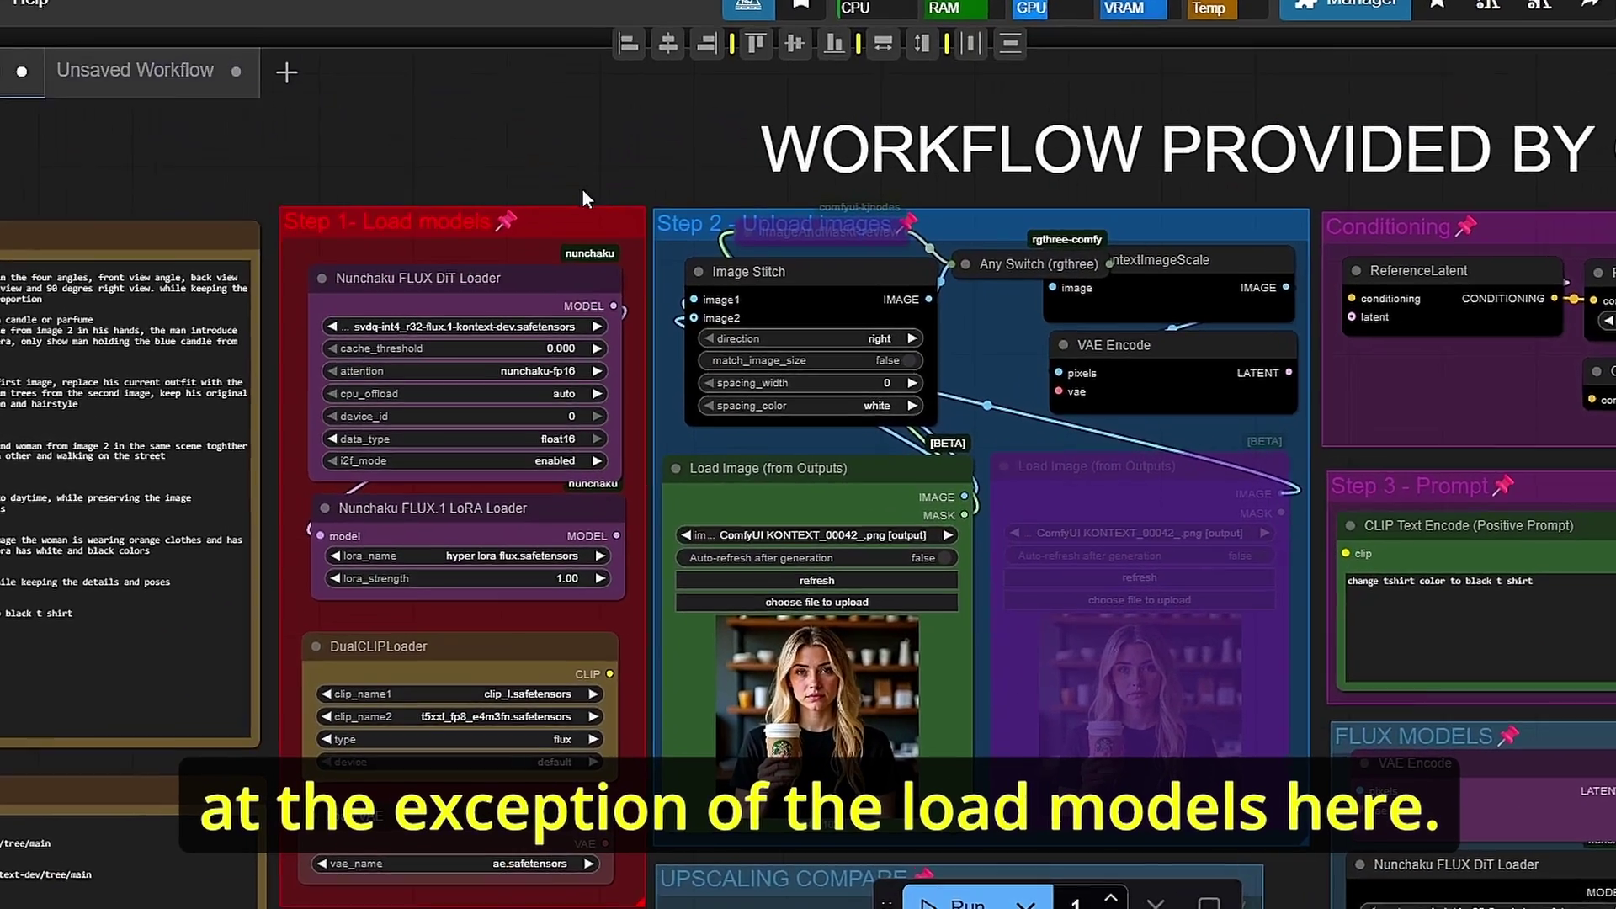
pyautogui.scroll(3, 583, 188)
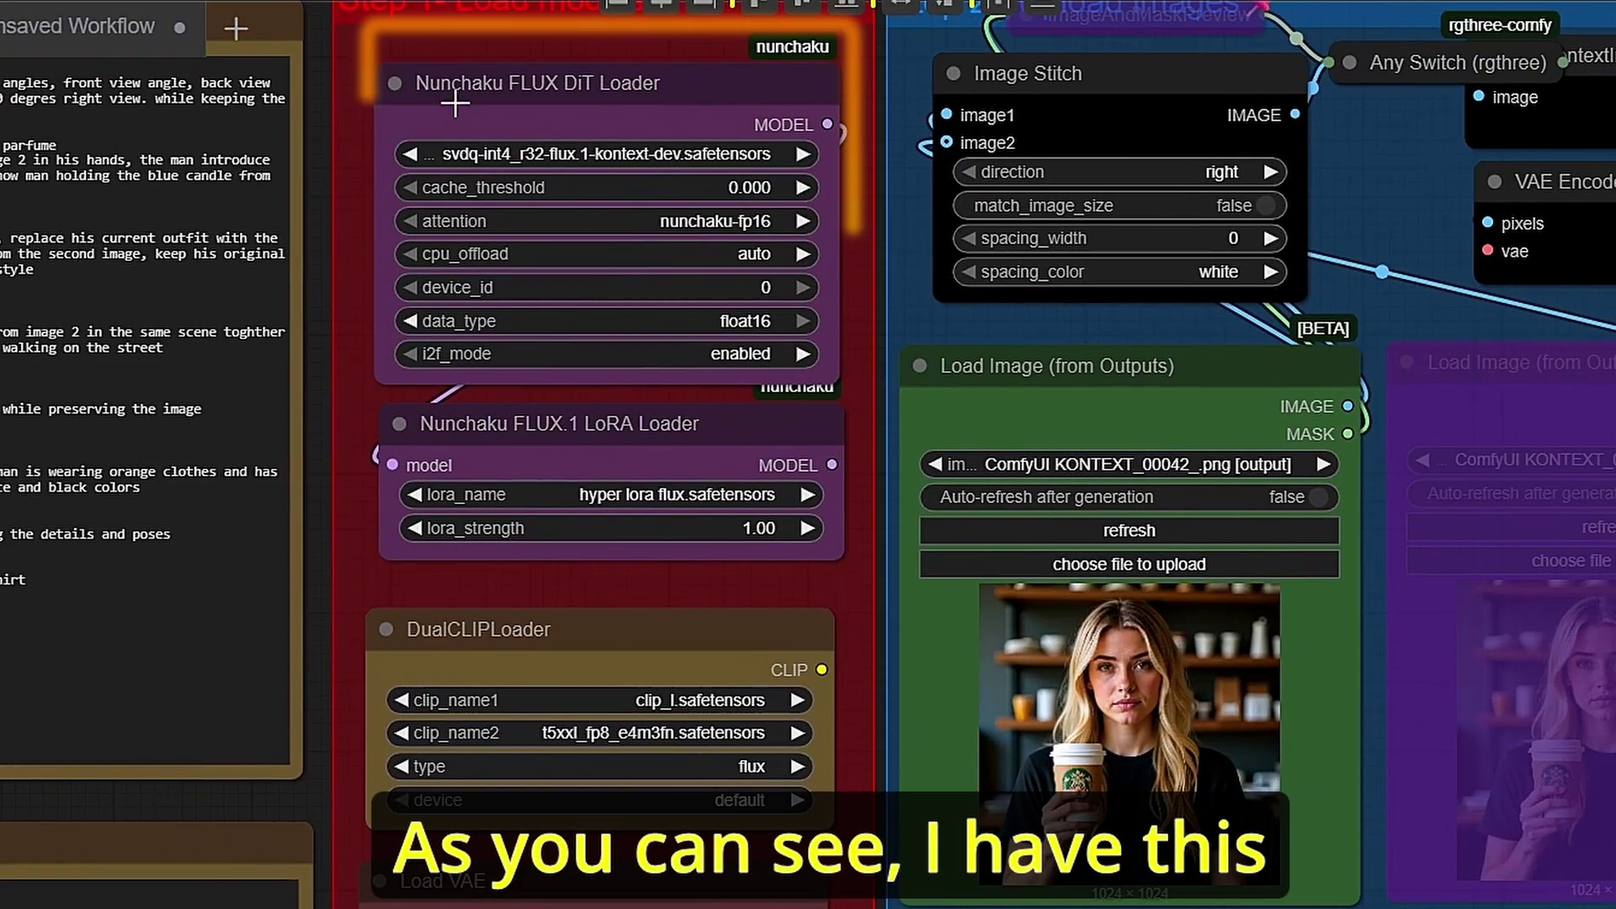
# Examine the Nunchaku FLUX.1 LoRA Loader, DualCLIPLoader and Load VAE nodes in the Load models group
pyautogui.scroll(2, 321, 650)
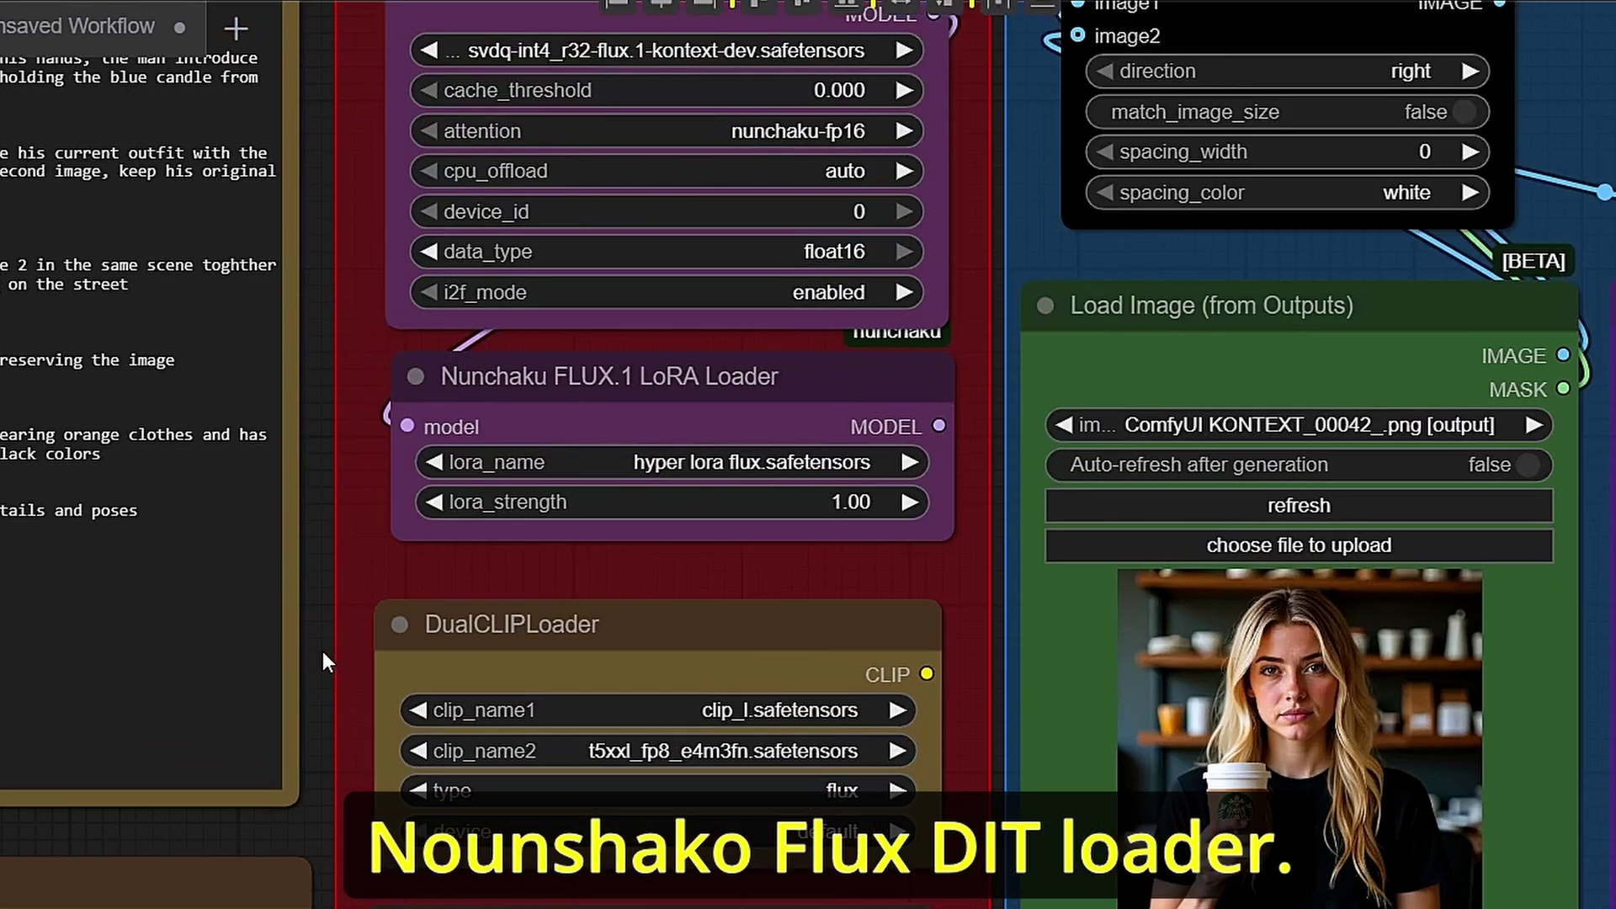
pyautogui.moveTo(617, 551); pyautogui.dragTo(660, 310)
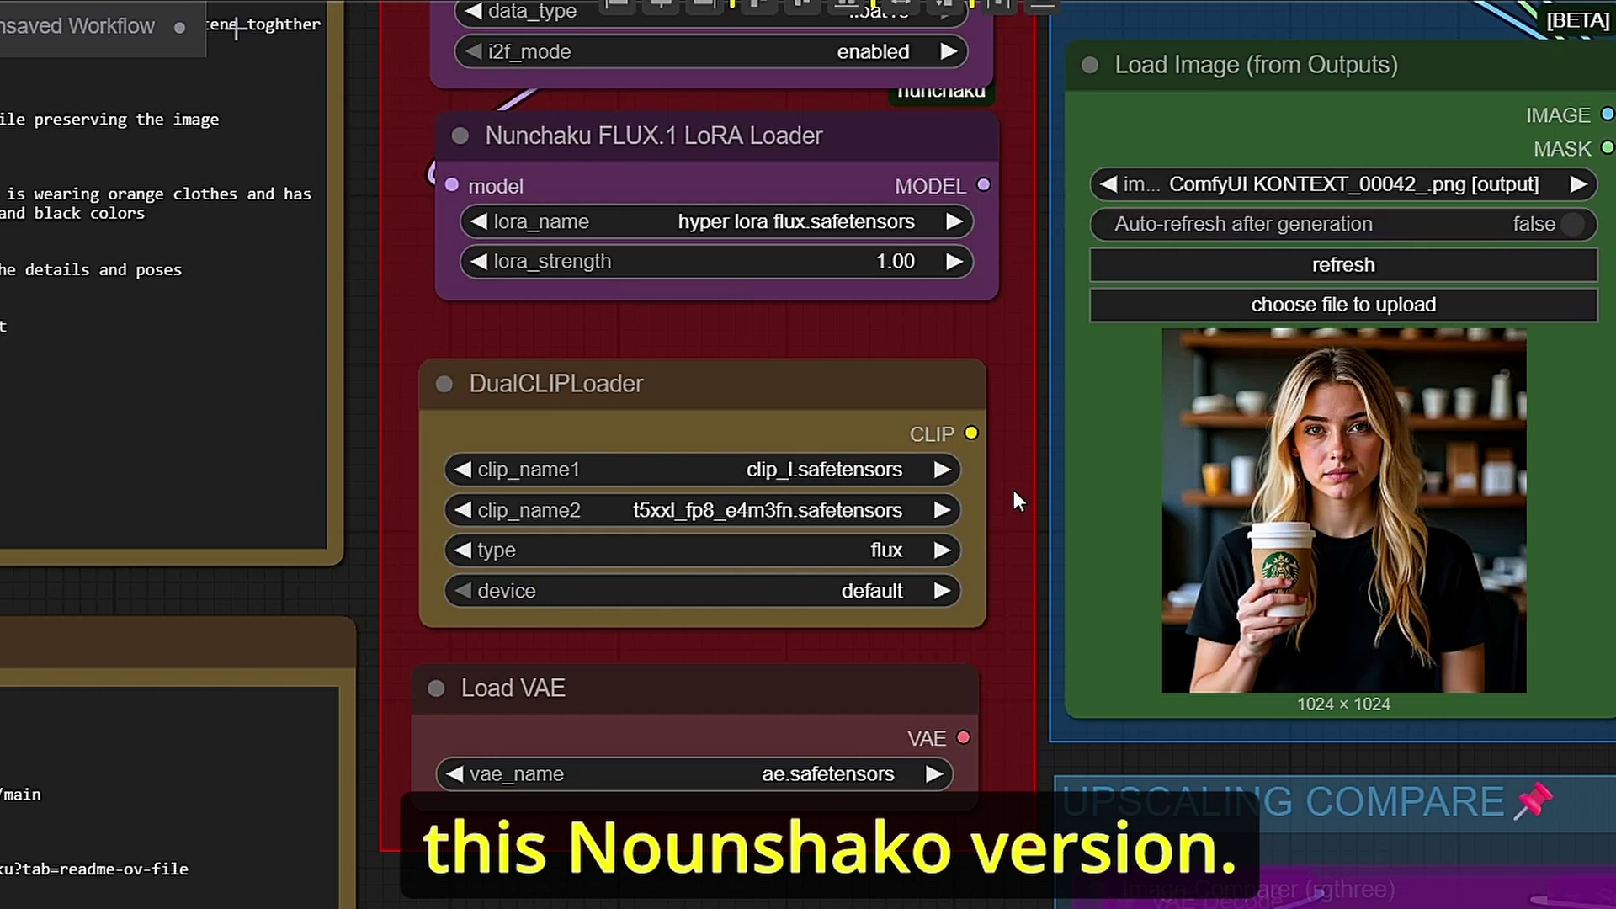
pyautogui.scroll(2, 564, 404)
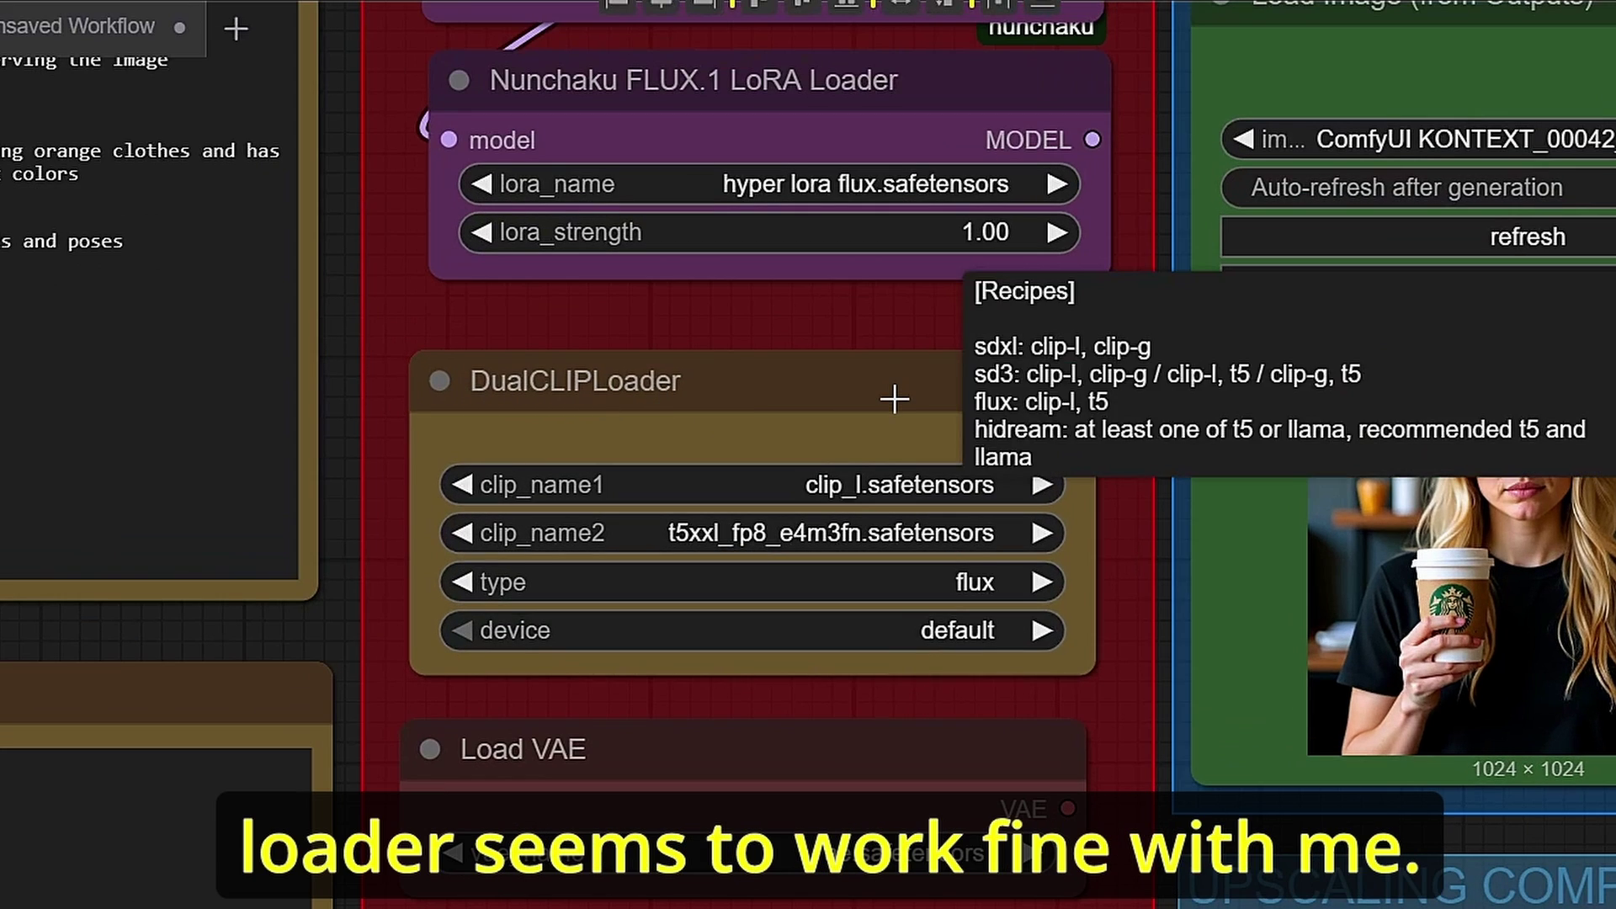
pyautogui.scroll(-2, 774, 717)
pyautogui.moveTo(635, 904); pyautogui.dragTo(574, 679)
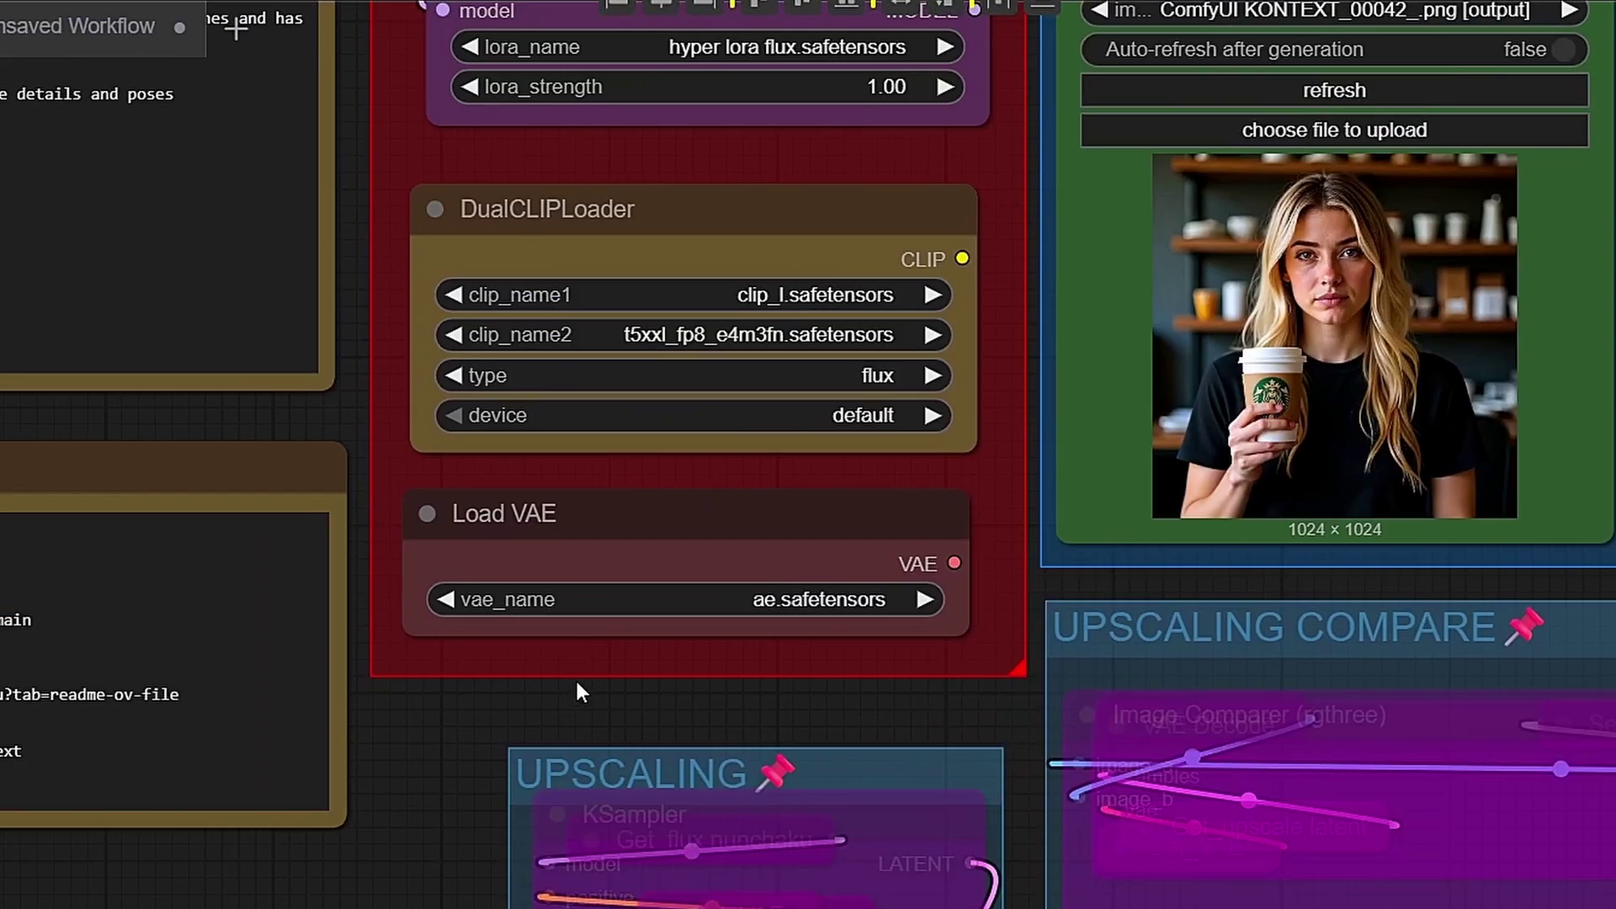
pyautogui.scroll(3, 576, 677)
pyautogui.scroll(-2, 954, 665)
pyautogui.scroll(-1, 955, 665)
pyautogui.scroll(-4, 1032, 704)
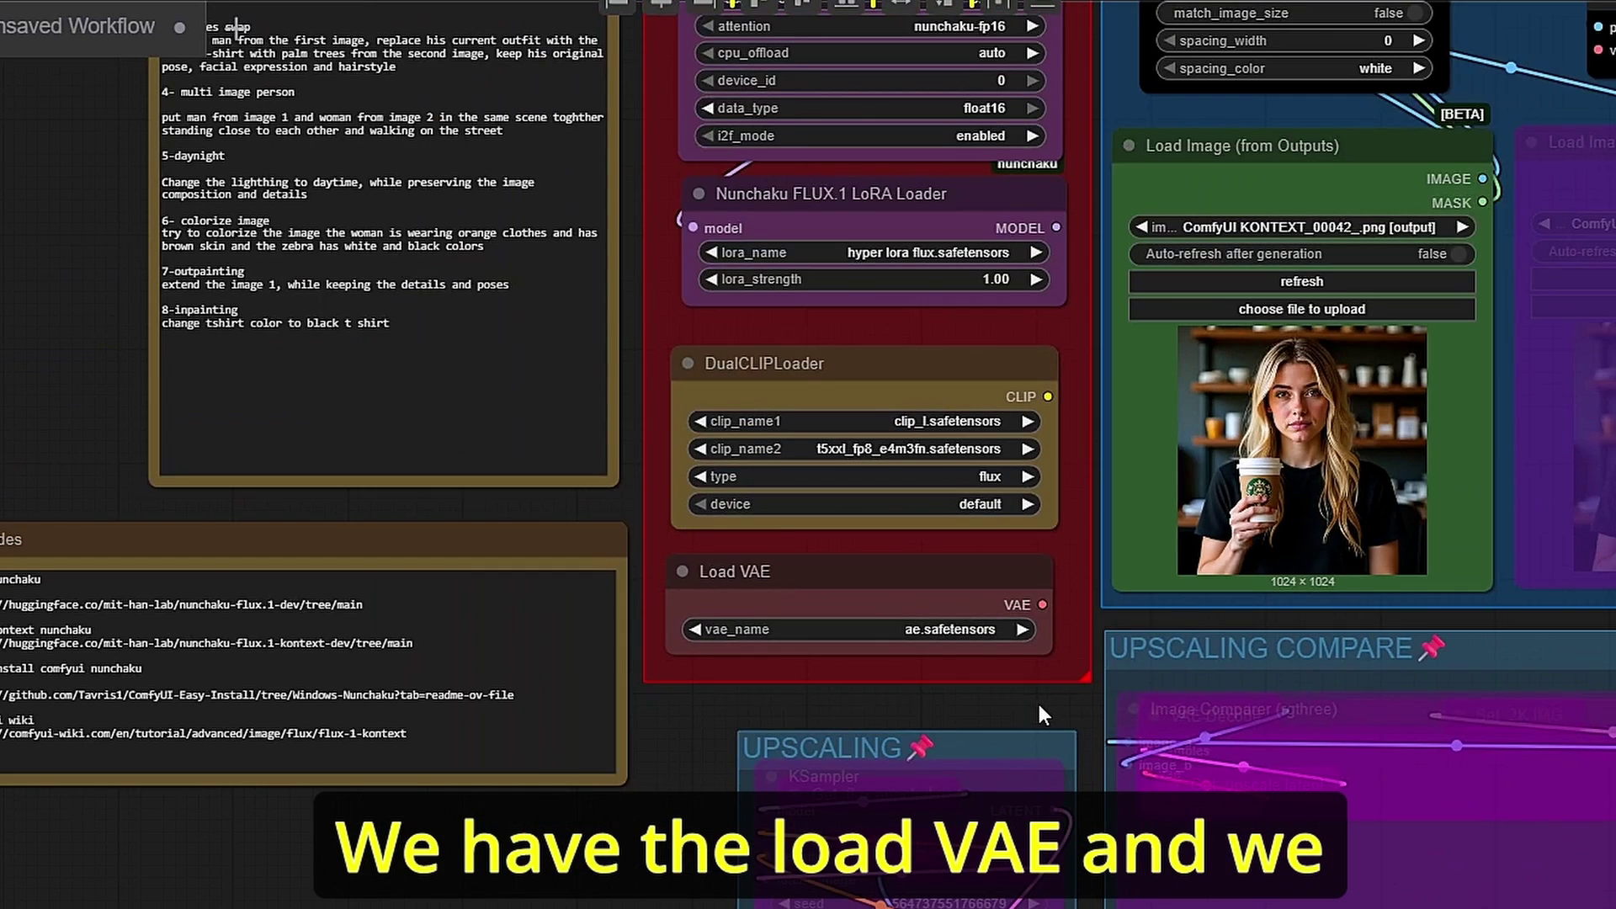
pyautogui.moveTo(1038, 704); pyautogui.dragTo(973, 903)
# Inspect the two Load Image (from Outputs) nodes in the Step 2 - Upload images group, selecting each one
pyautogui.moveTo(973, 345)
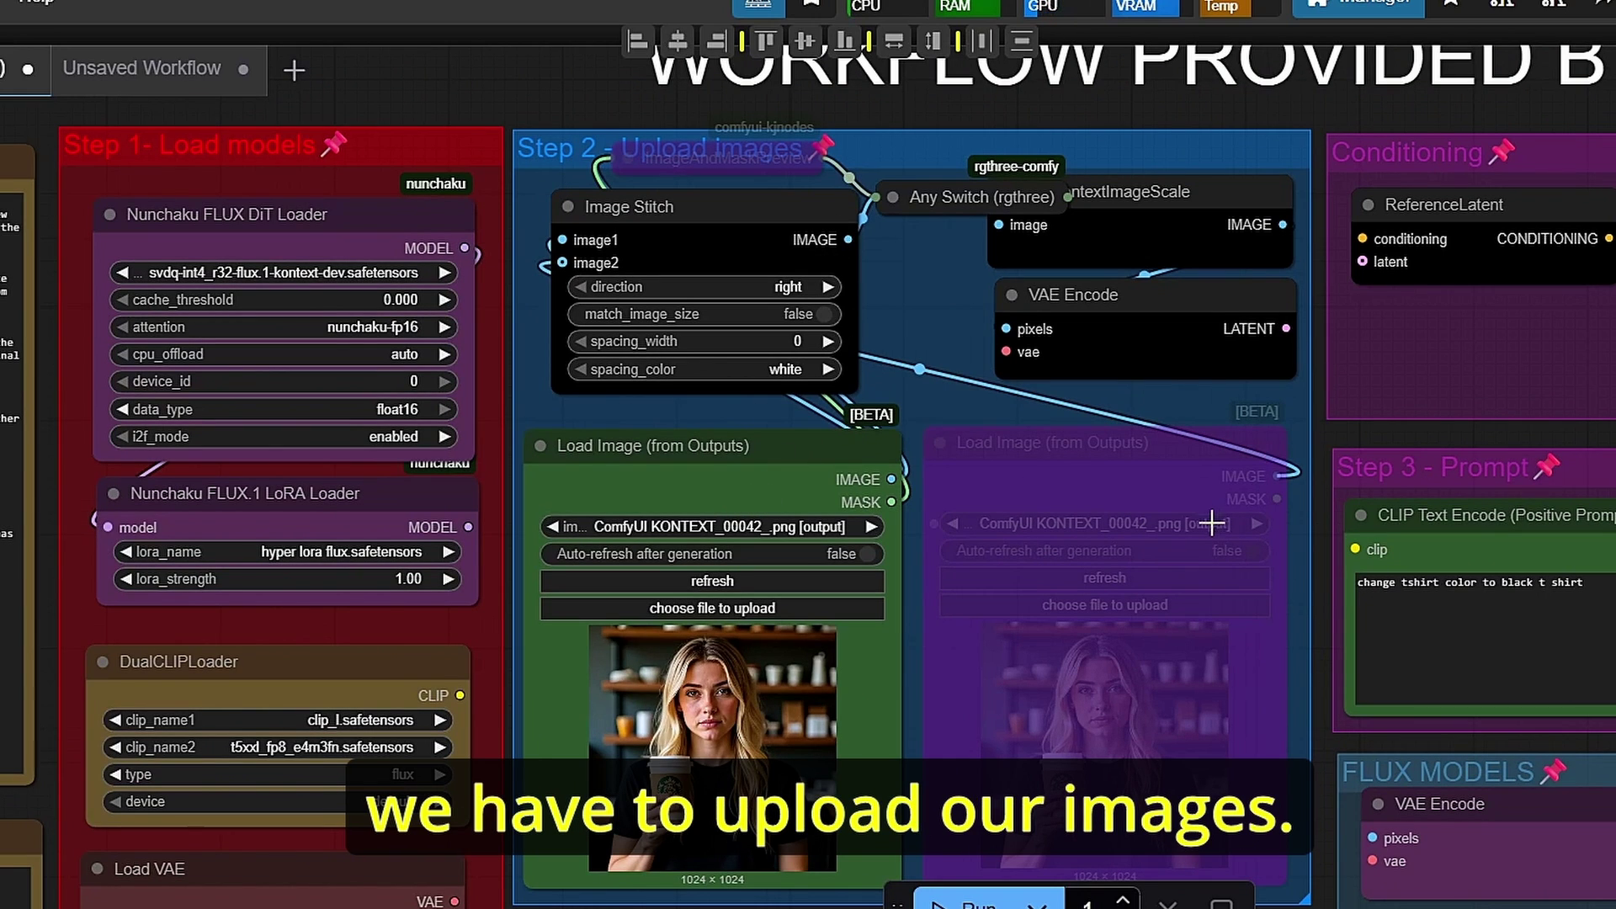
pyautogui.click(1181, 470)
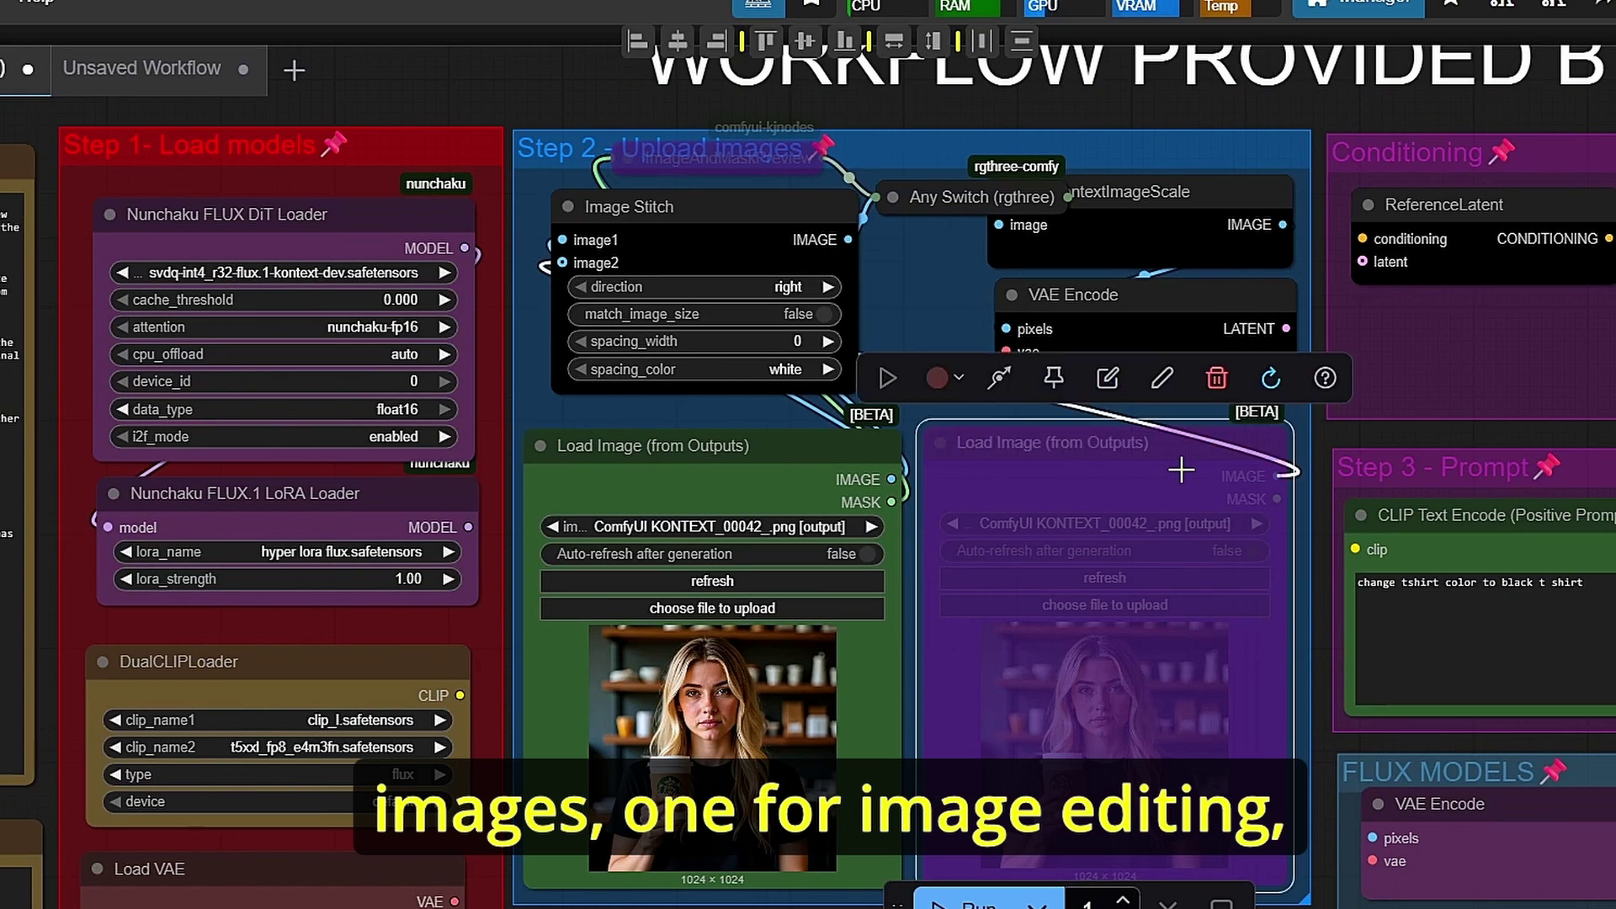
pyautogui.click(702, 502)
pyautogui.scroll(-3, 1053, 421)
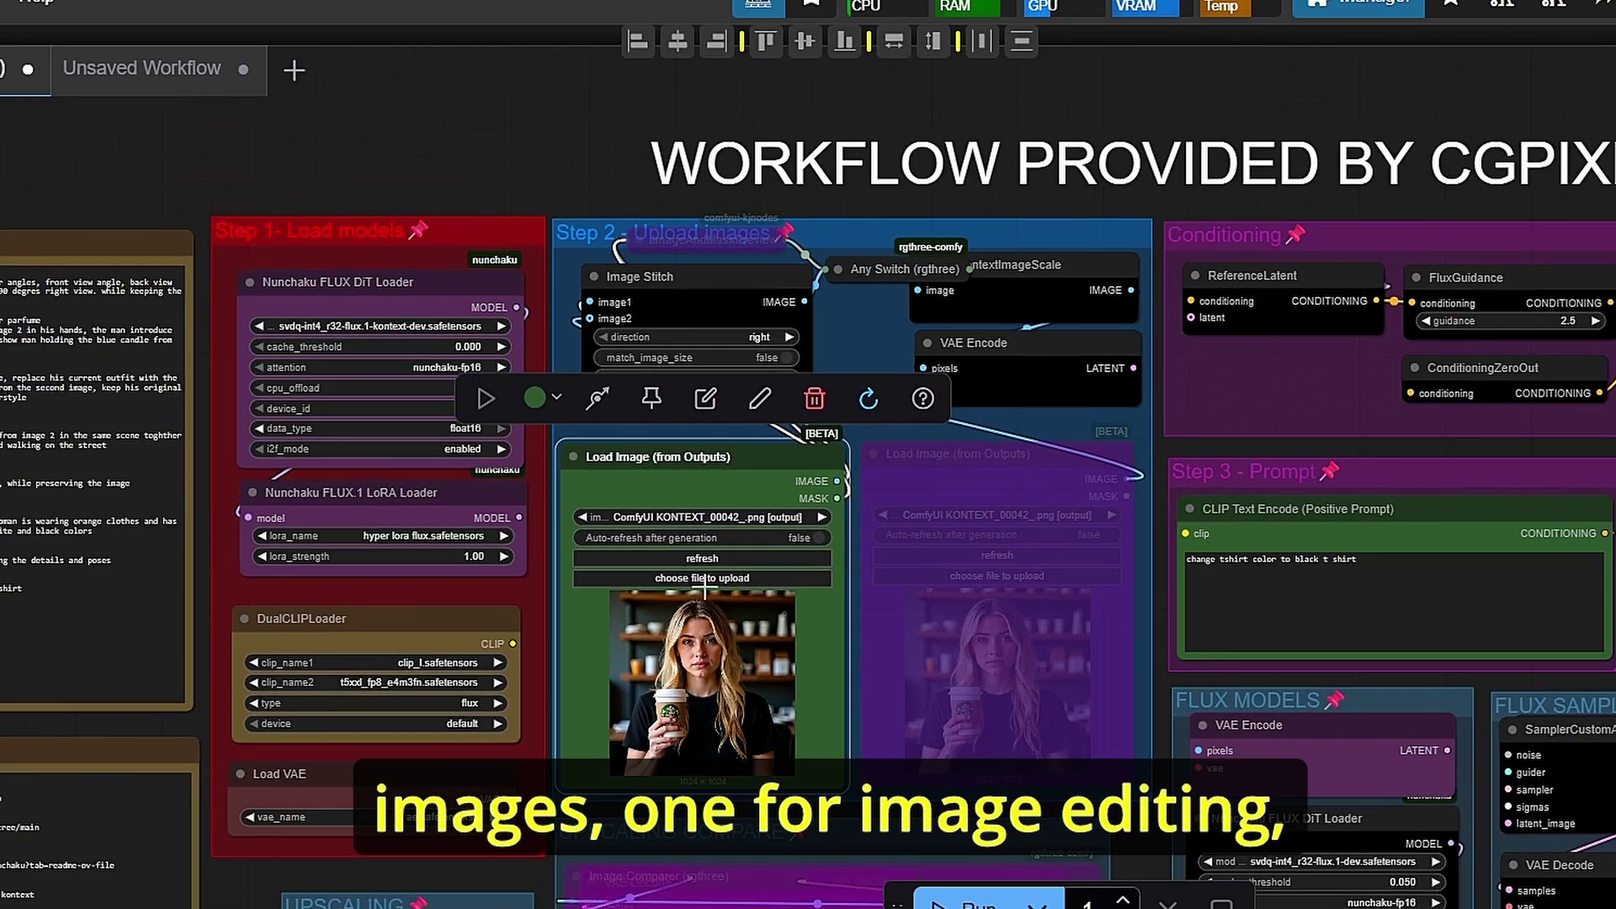
pyautogui.scroll(4, 1055, 422)
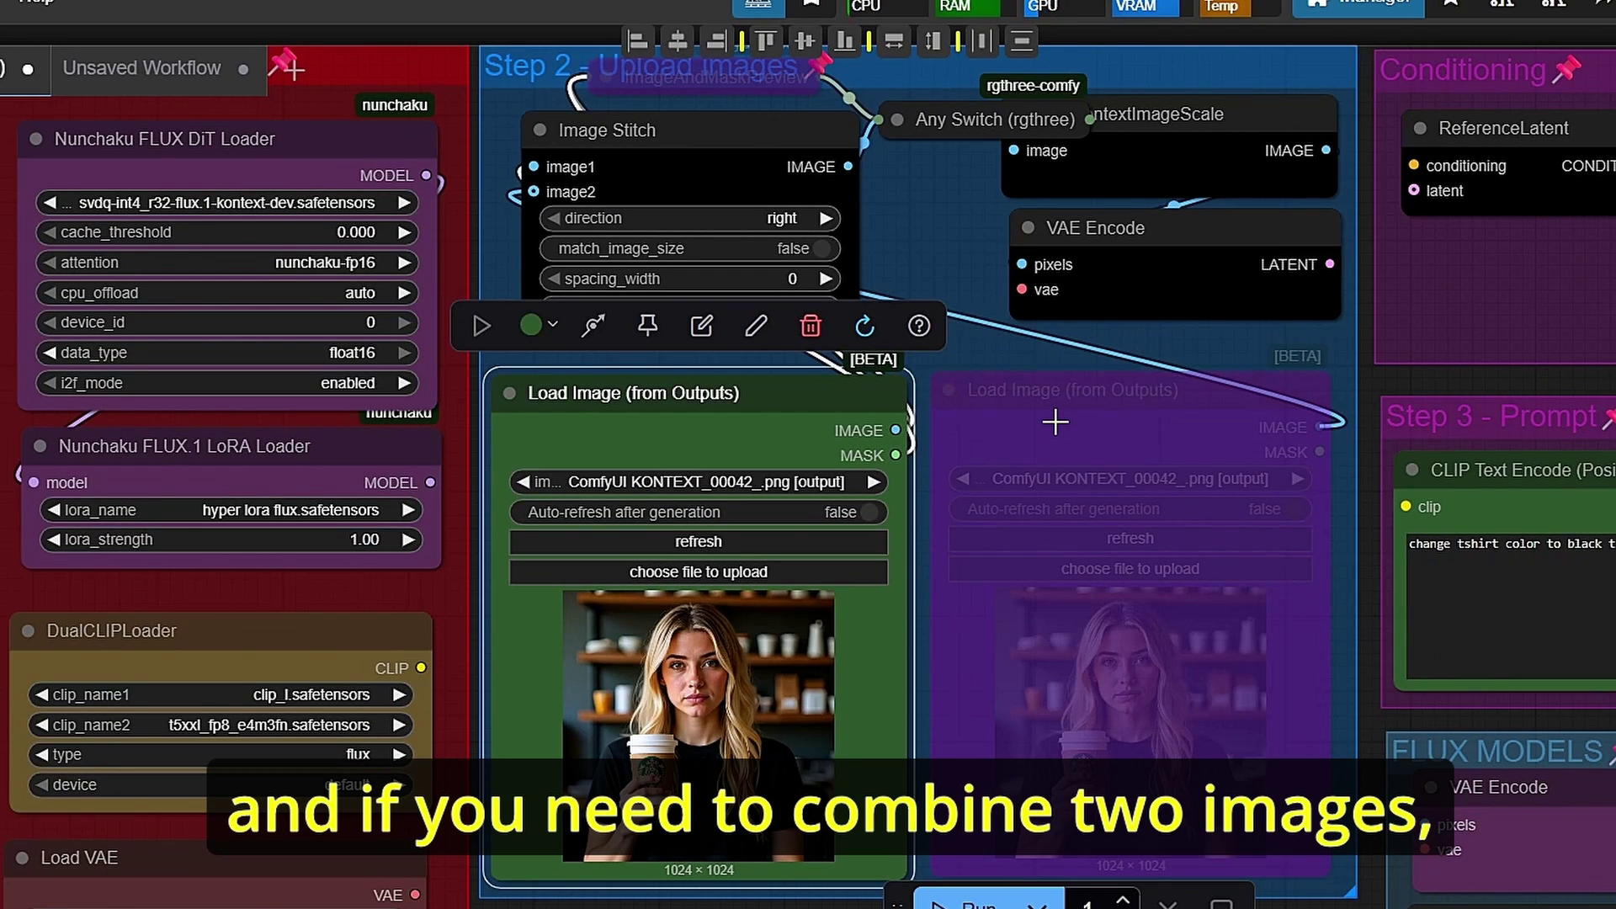
# Enable the bypassed second Load Image (from Outputs) node and bypass it again
pyautogui.click(1056, 421)
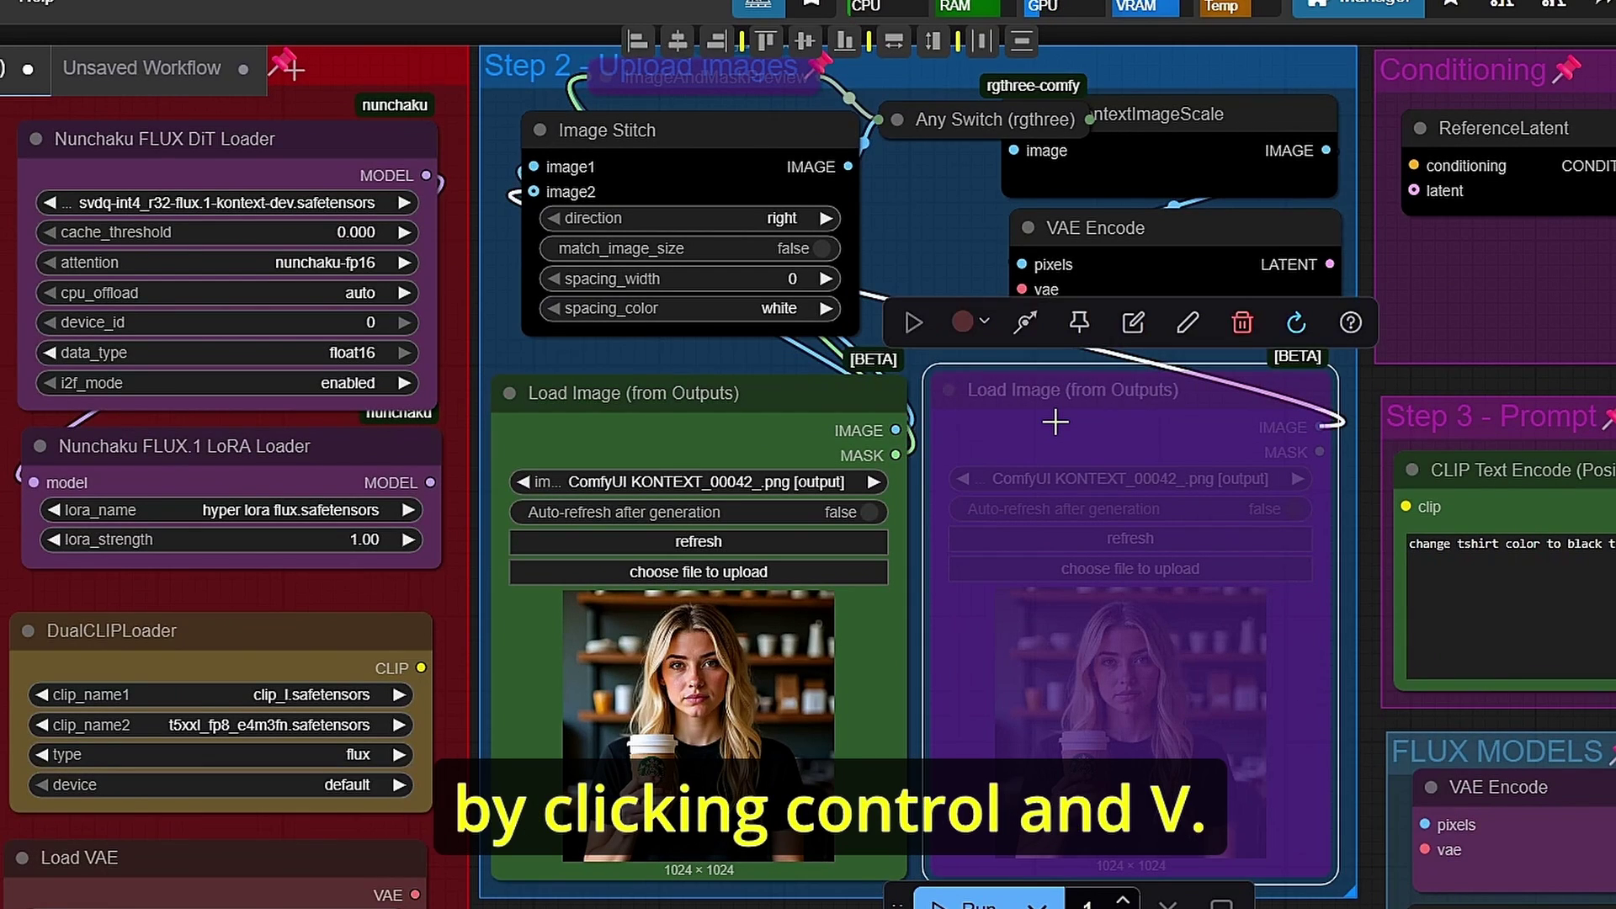
pyautogui.hotkey('ctrl', 'b')
pyautogui.hotkey('ctrl', 'b')
# Enable and expand the ImageAndMaskPreview node above Image Stitch, shift it slightly, and check it against the first Load Image node
pyautogui.moveTo(944, 284); pyautogui.dragTo(1022, 464)
pyautogui.scroll(3, 762, 245)
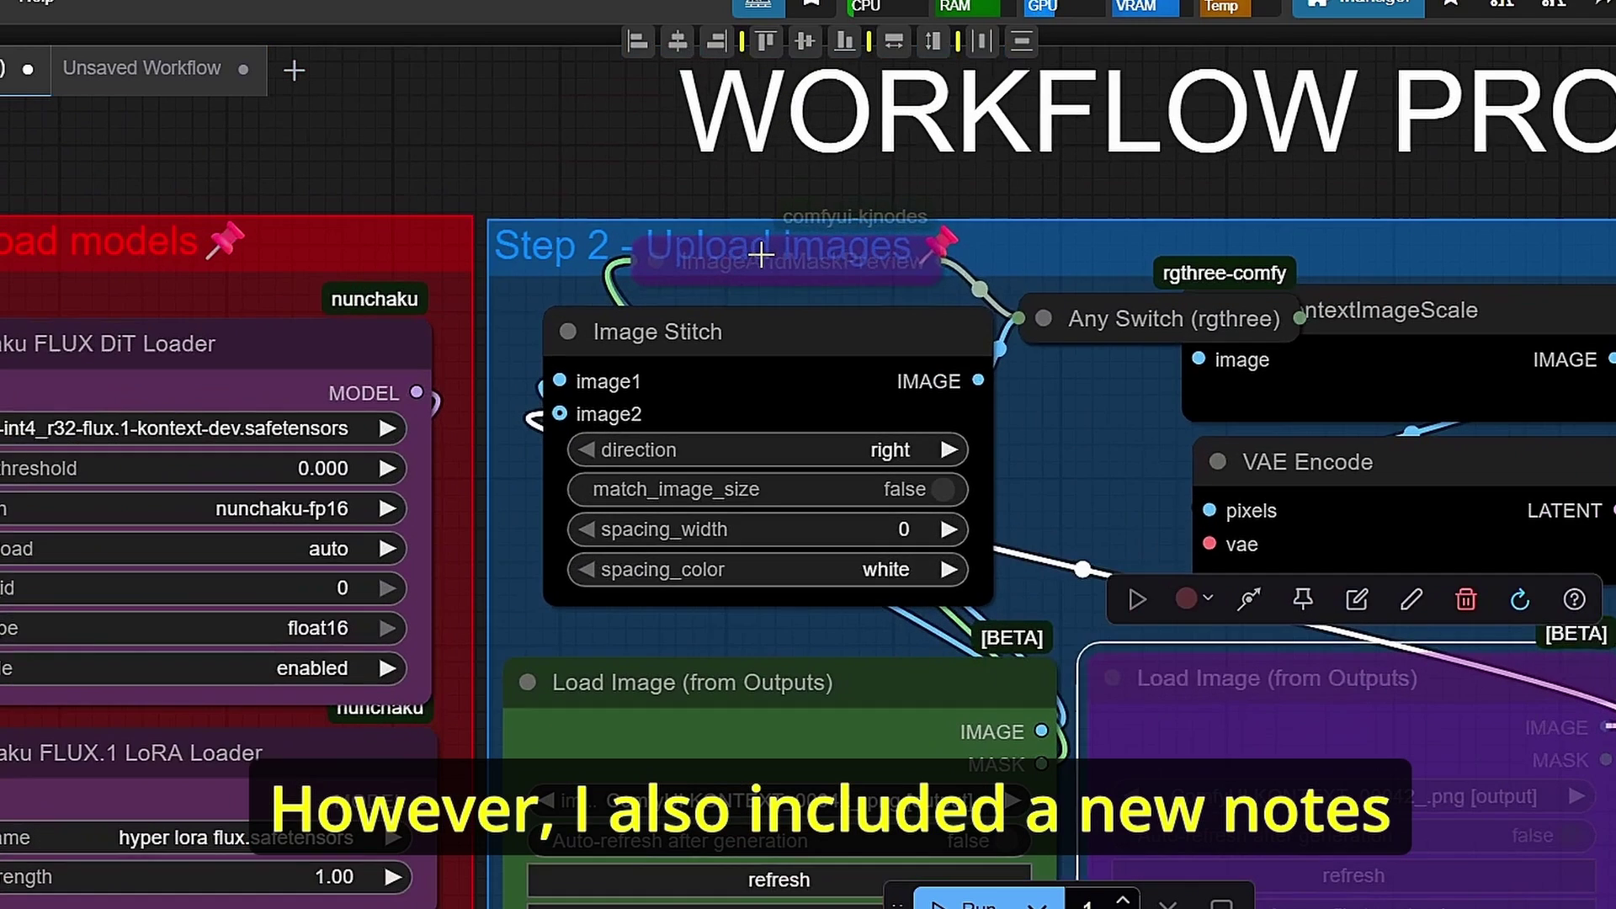
pyautogui.click(761, 255)
pyautogui.click(664, 260)
pyautogui.moveTo(808, 281); pyautogui.dragTo(757, 291)
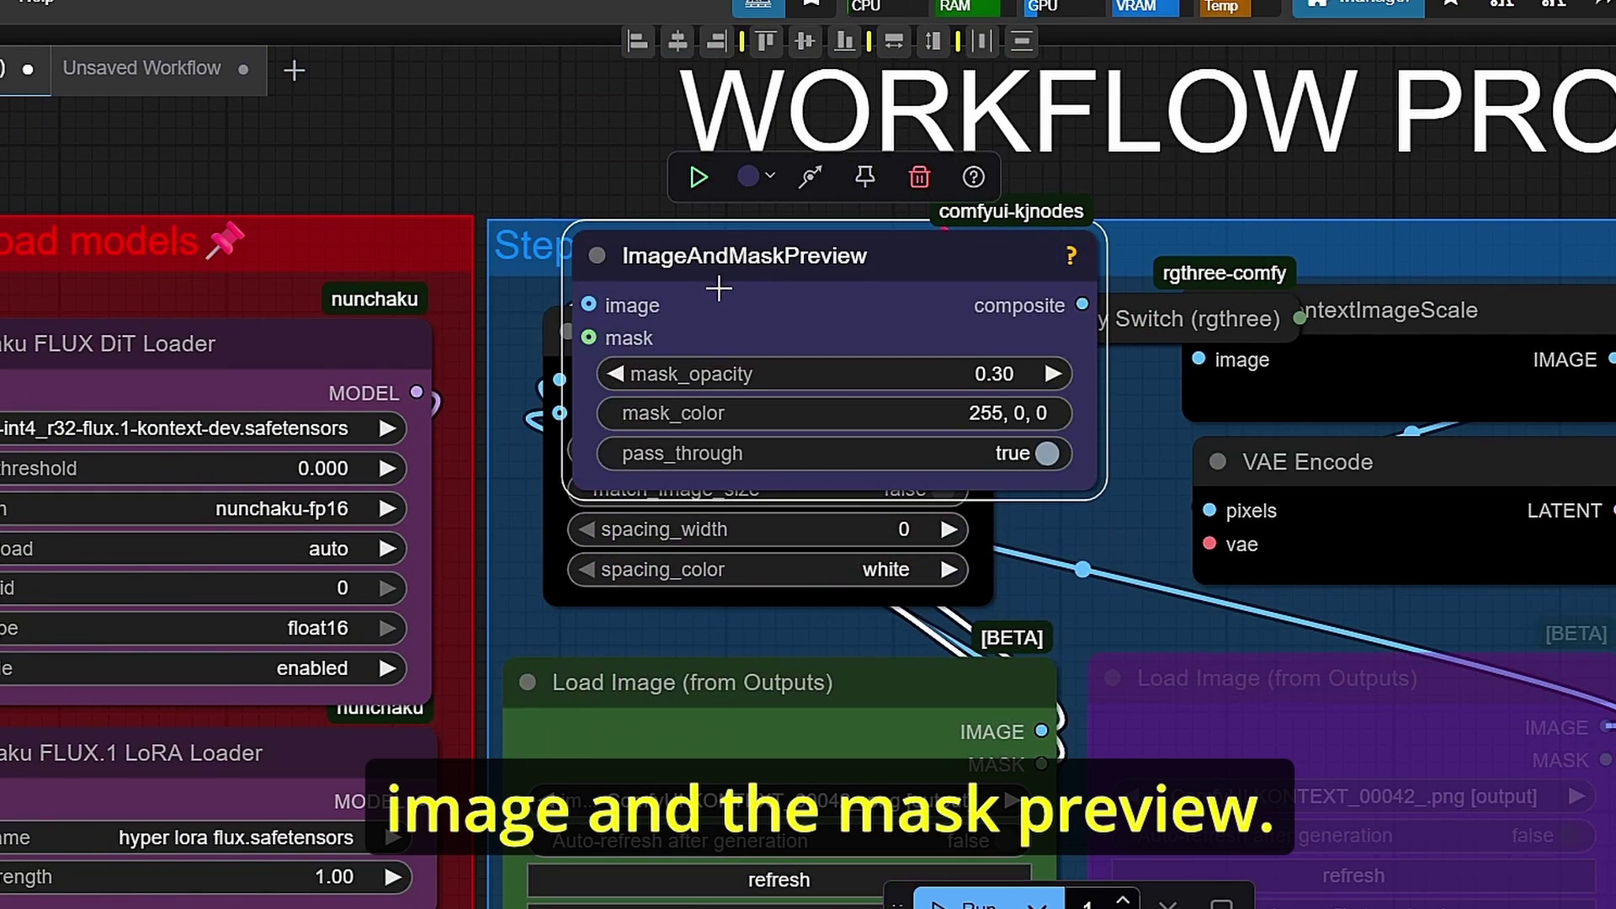
pyautogui.scroll(-1, 887, 294)
pyautogui.moveTo(1096, 588); pyautogui.dragTo(1128, 217)
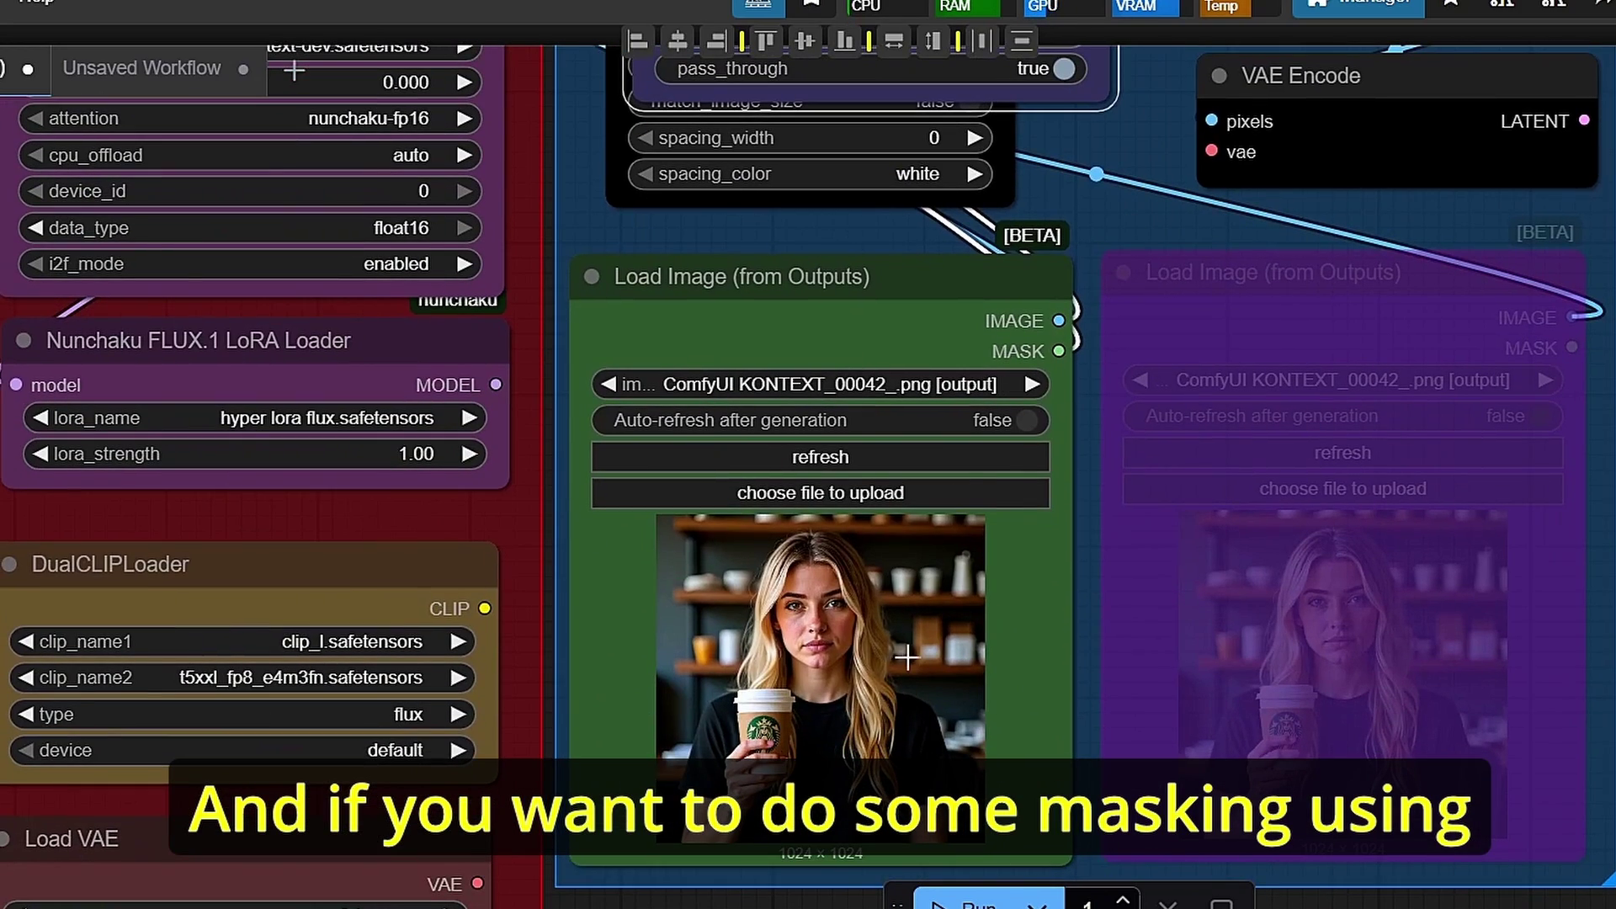
pyautogui.moveTo(1146, 208); pyautogui.dragTo(1135, 560)
pyautogui.scroll(3, 851, 298)
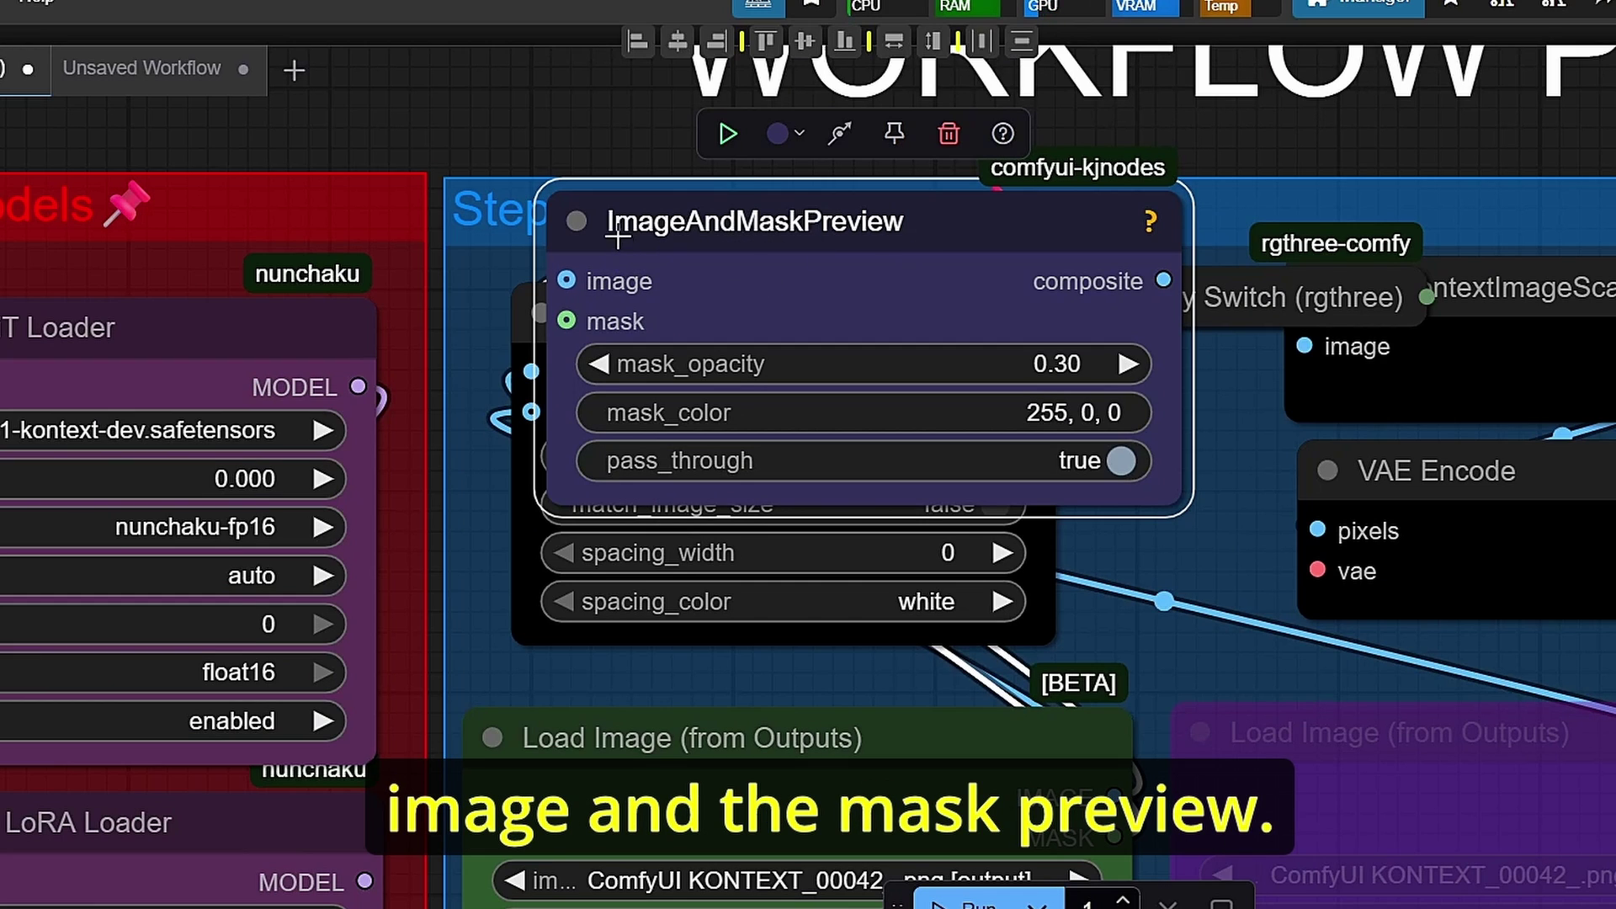
# Collapse the ImageAndMaskPreview node, bypass it, and select the Image Stitch node
pyautogui.click(576, 222)
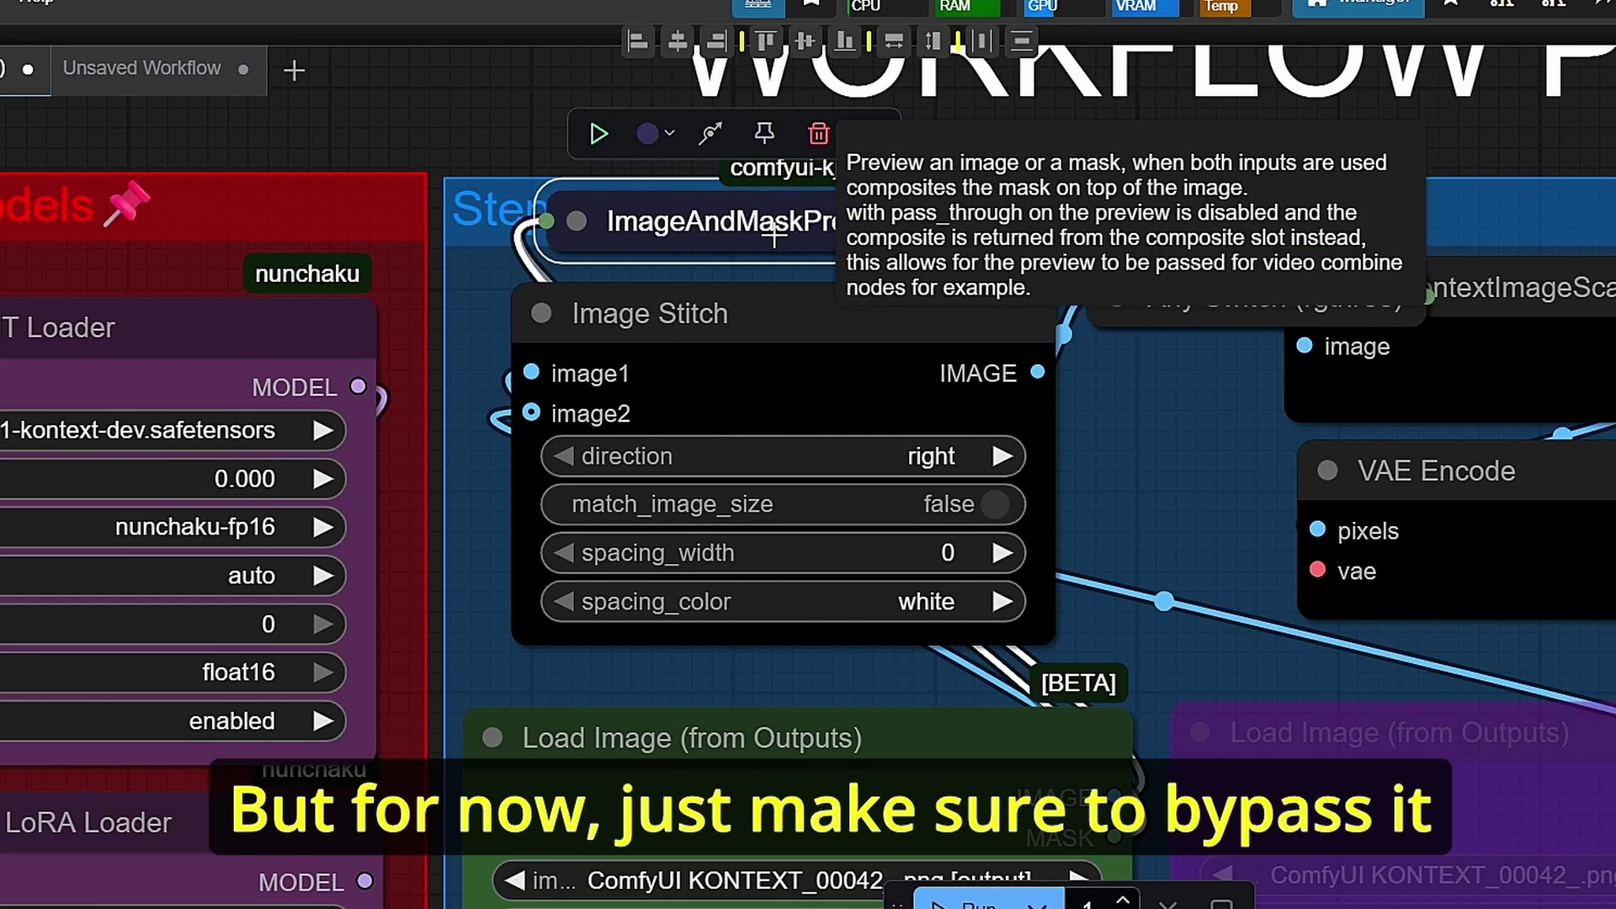
pyautogui.hotkey('ctrl', 'b')
pyautogui.click(765, 350)
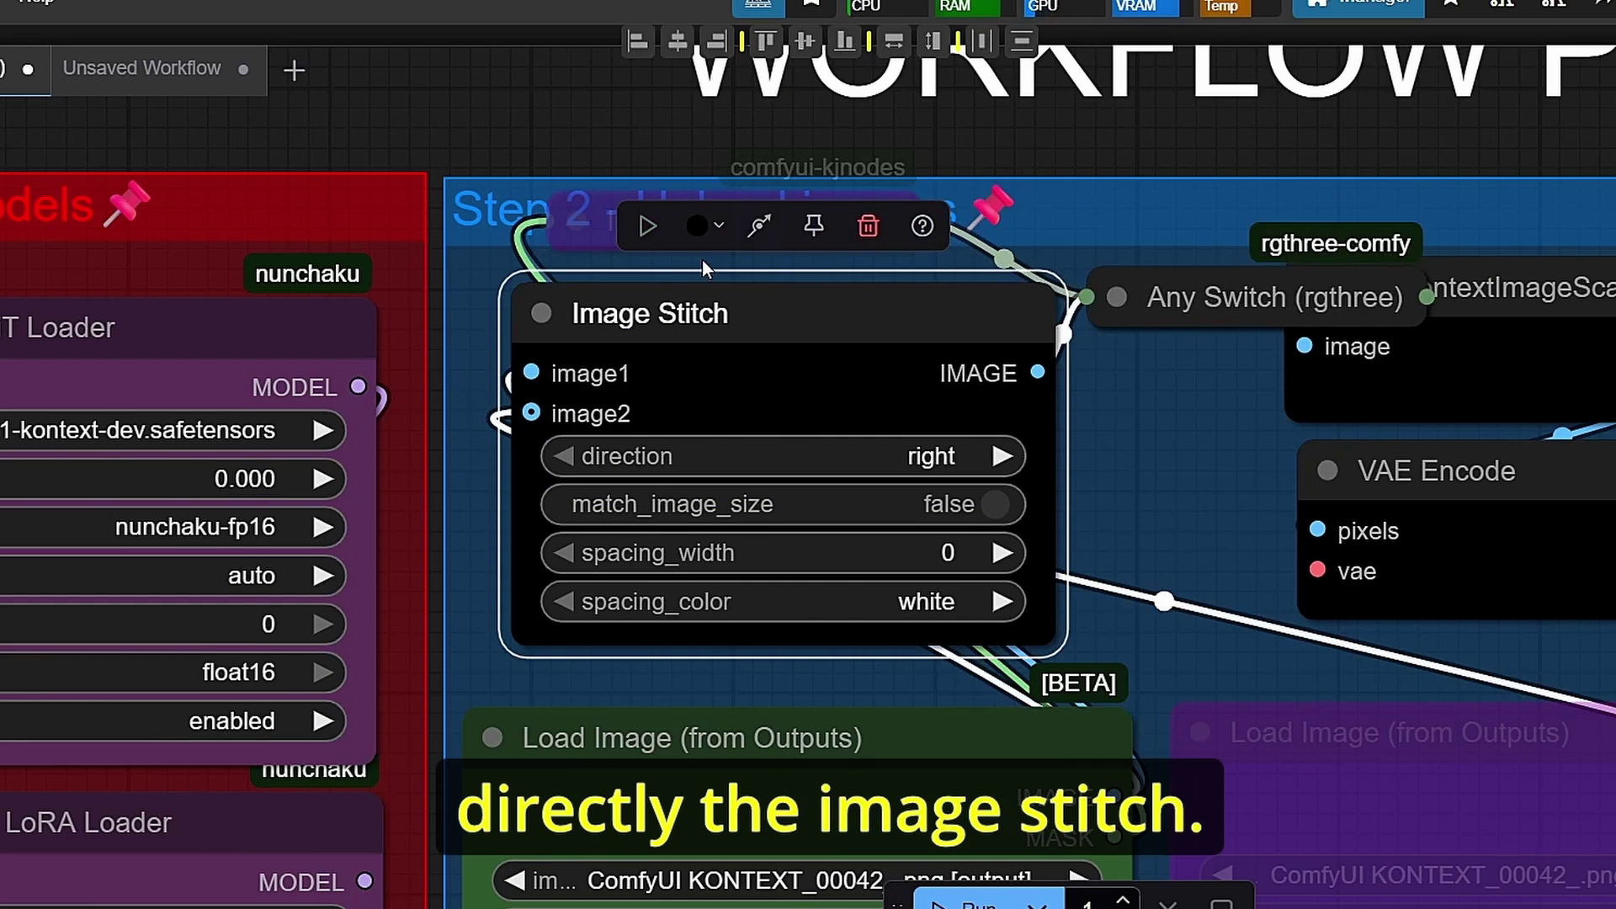
# Look over the Upload images group and select the collapsed, bypassed ImageAndMaskPreview node
pyautogui.scroll(-4, 1124, 427)
pyautogui.moveTo(1153, 442); pyautogui.dragTo(901, 339)
pyautogui.scroll(5, 584, 187)
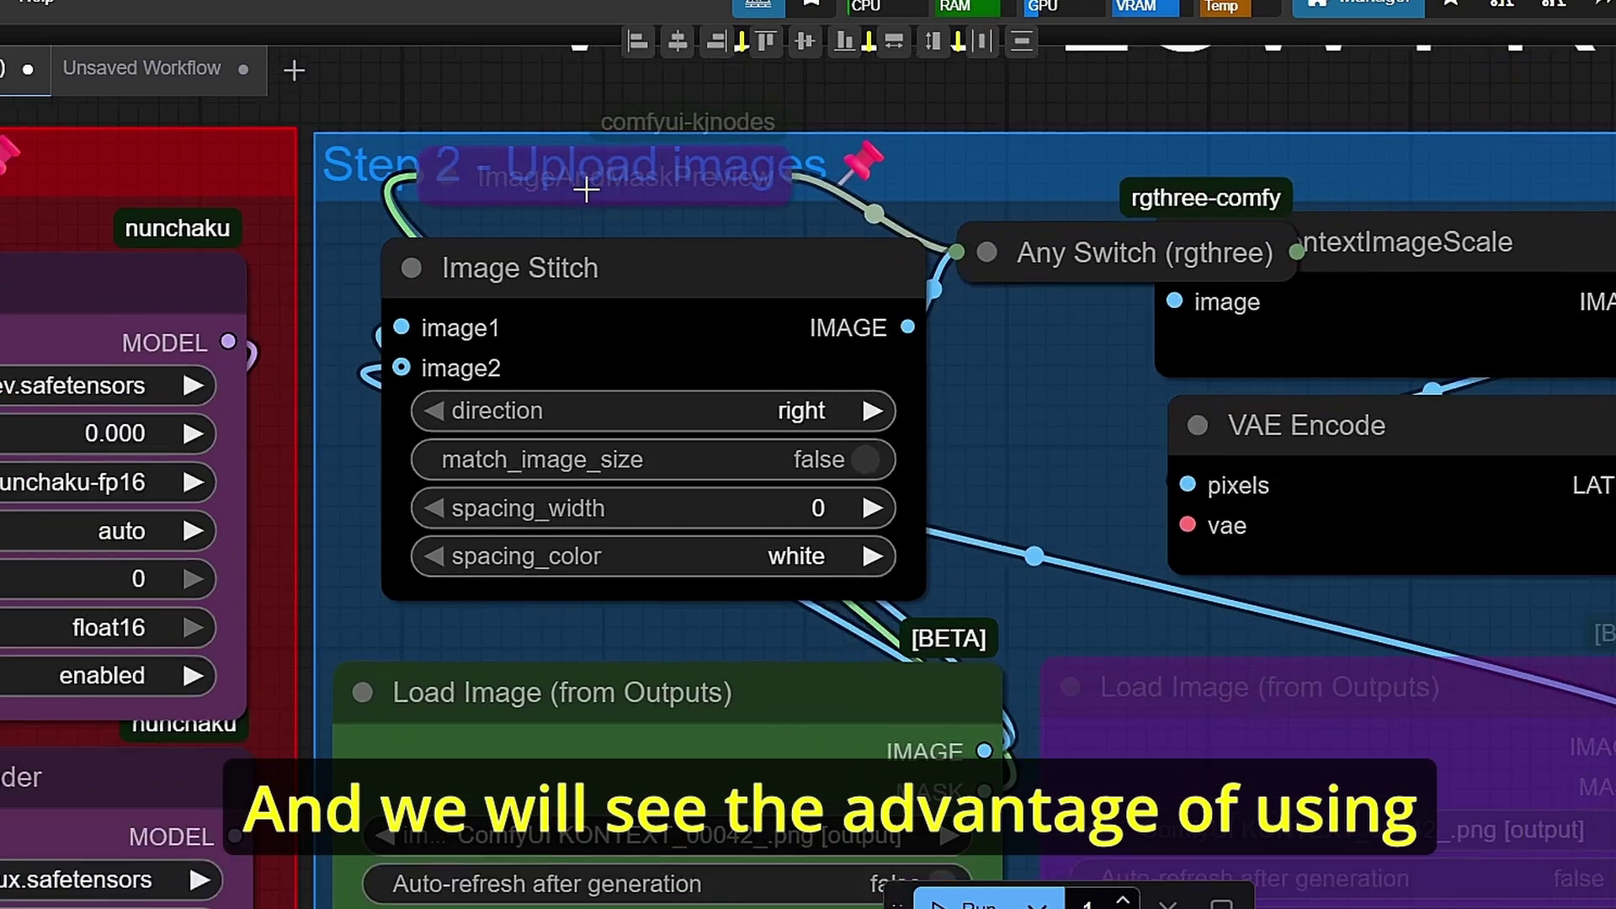
pyautogui.click(578, 187)
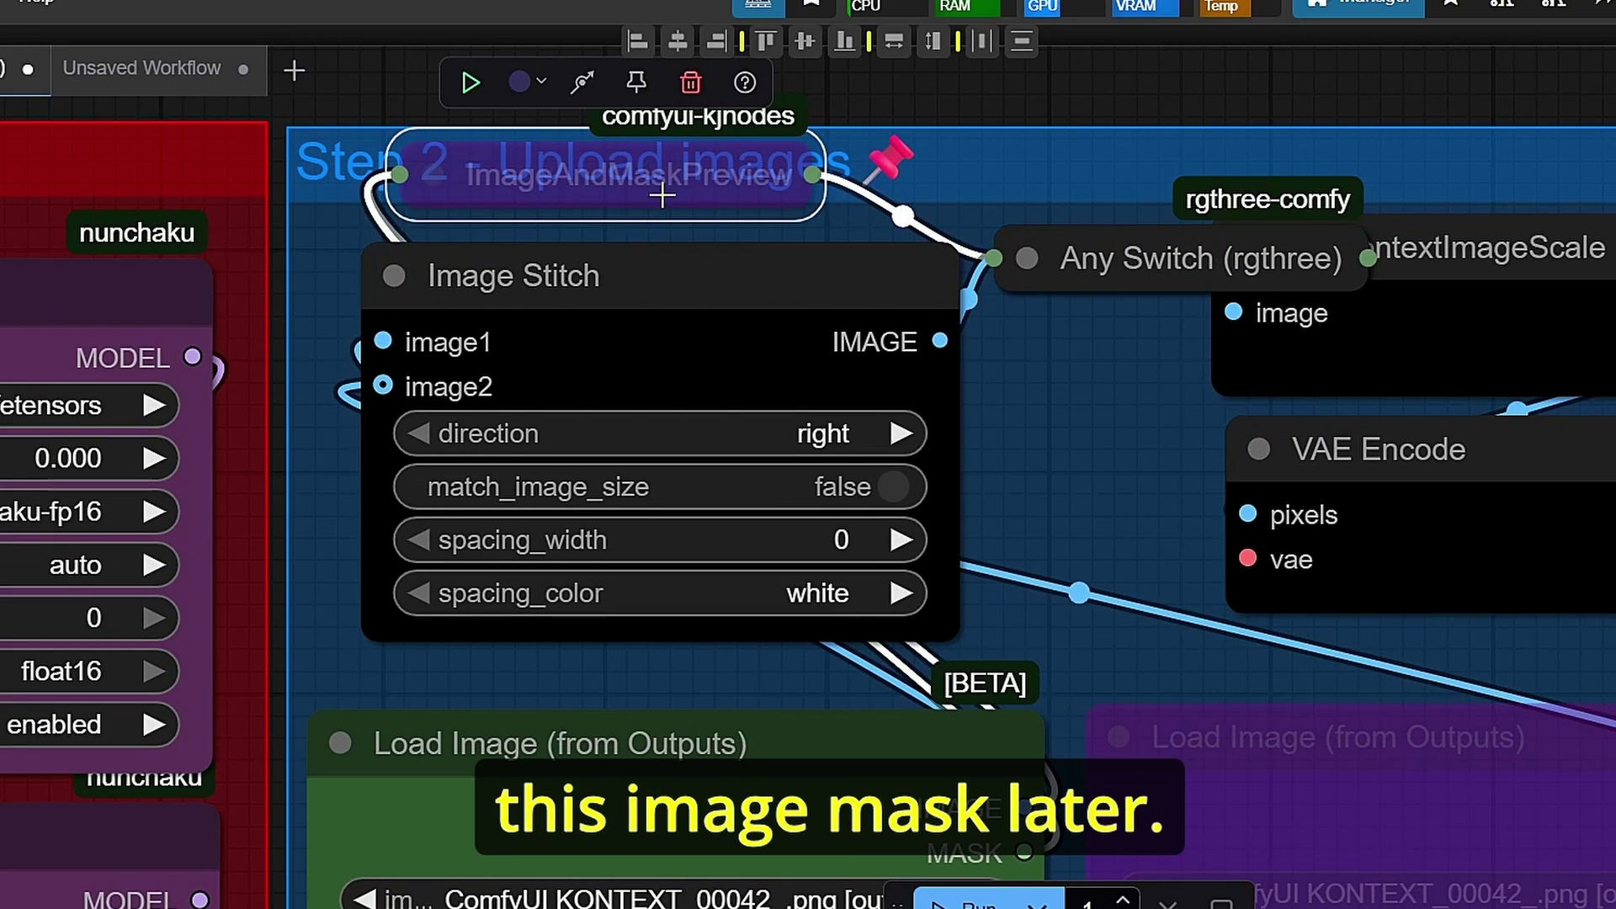
# Review the Conditioning group and the CLIP Text Encode (Positive Prompt) node where the editing prompt is entered
pyautogui.scroll(-8, 770, 244)
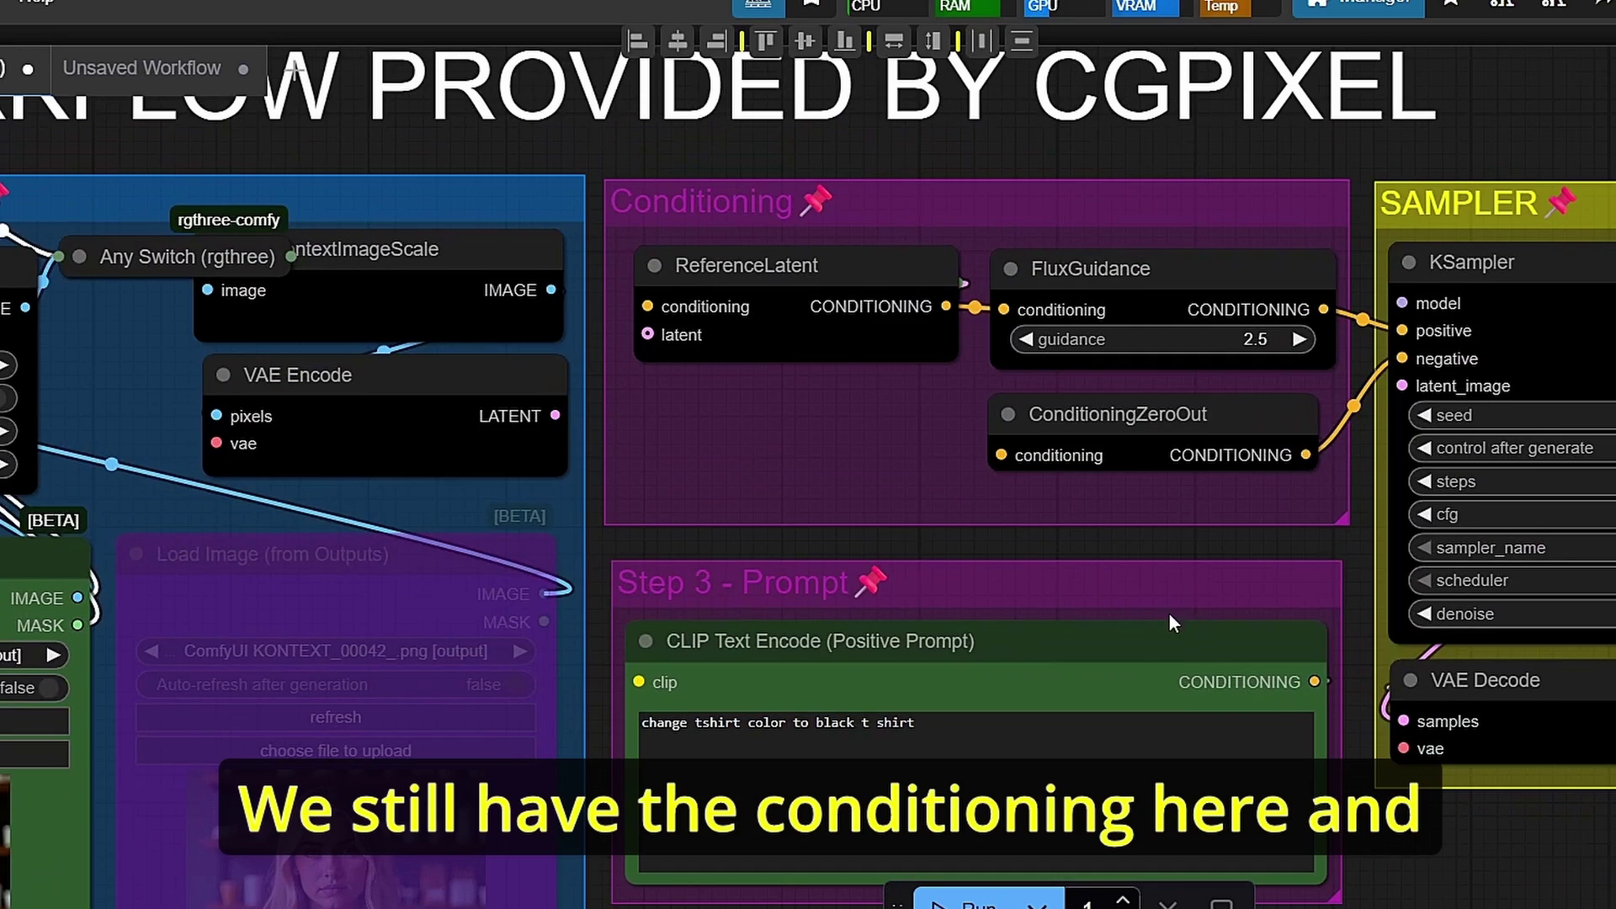
pyautogui.moveTo(1098, 535); pyautogui.dragTo(989, 226)
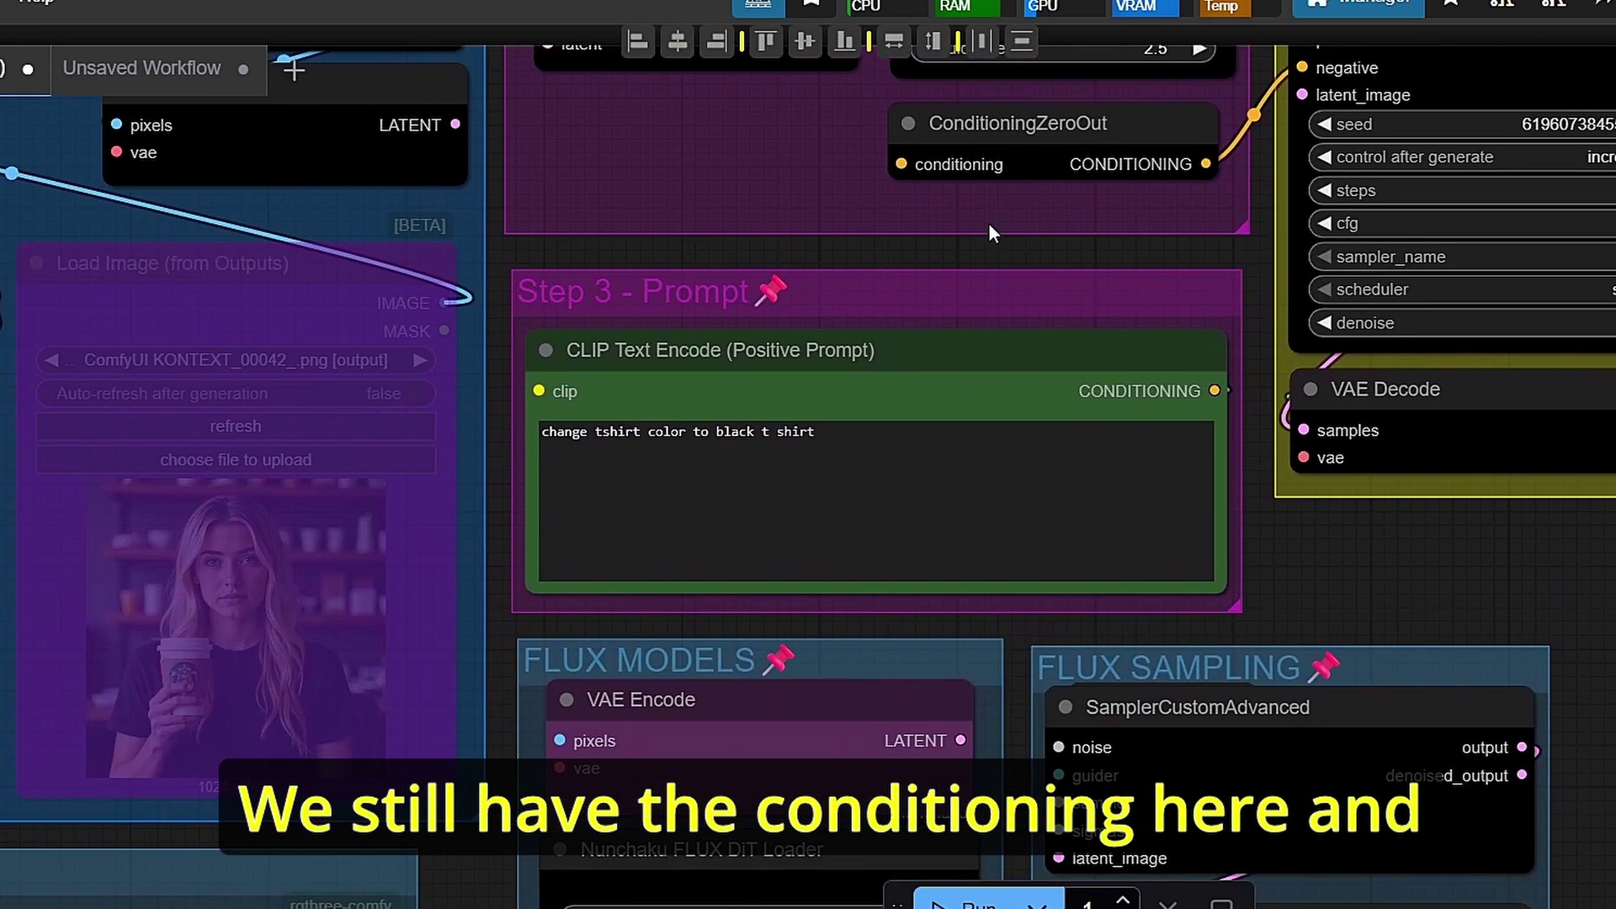
pyautogui.click(650, 388)
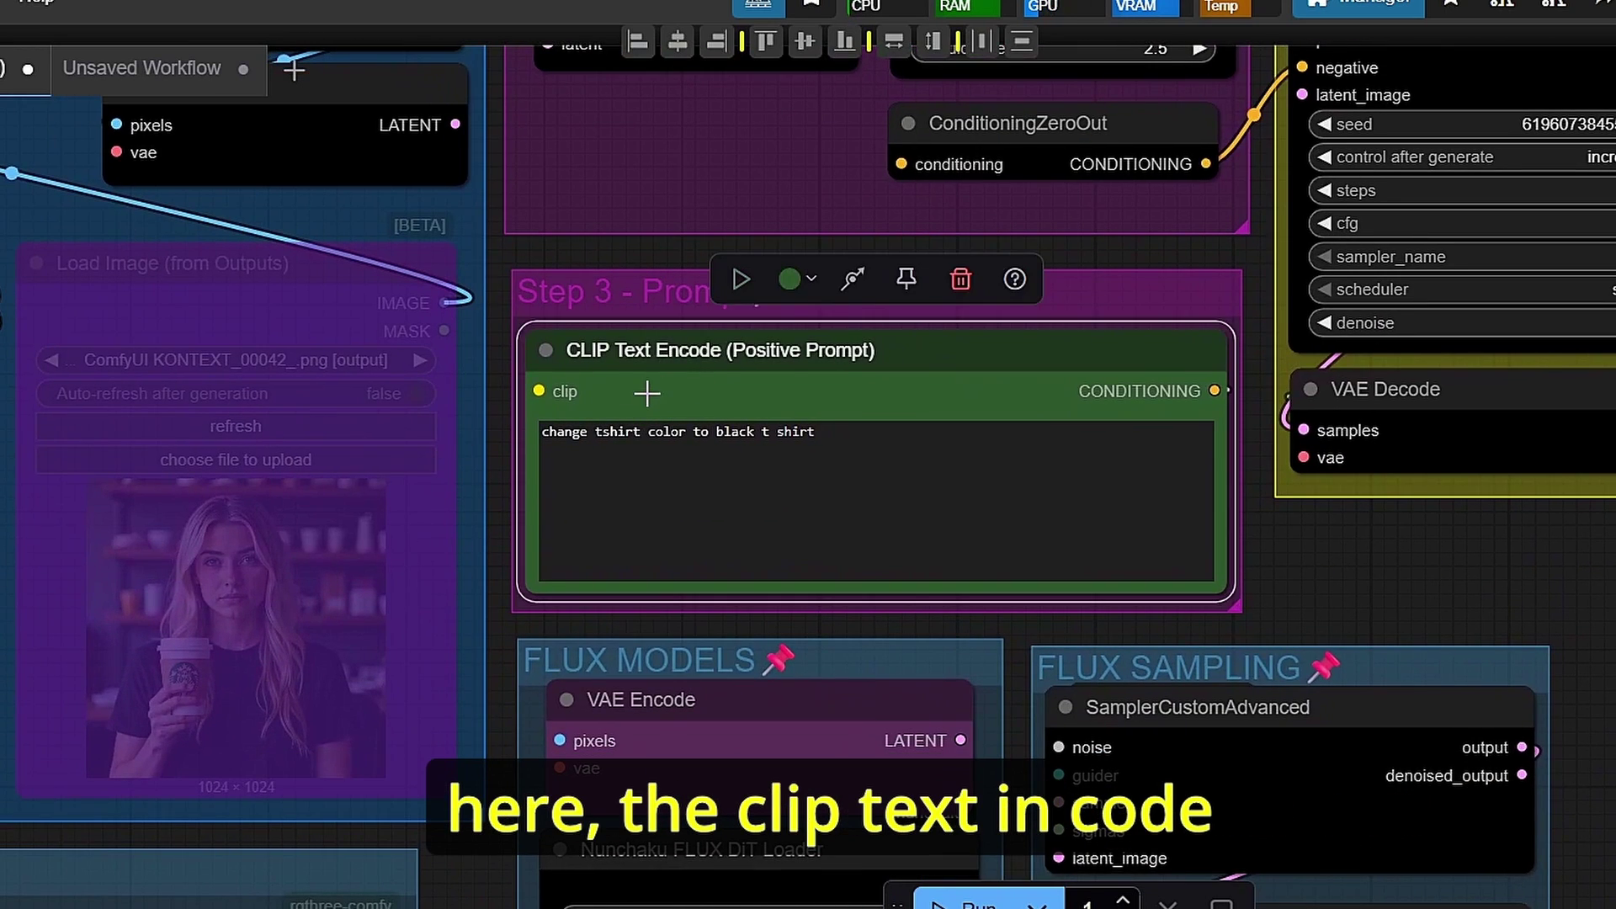
pyautogui.click(788, 470)
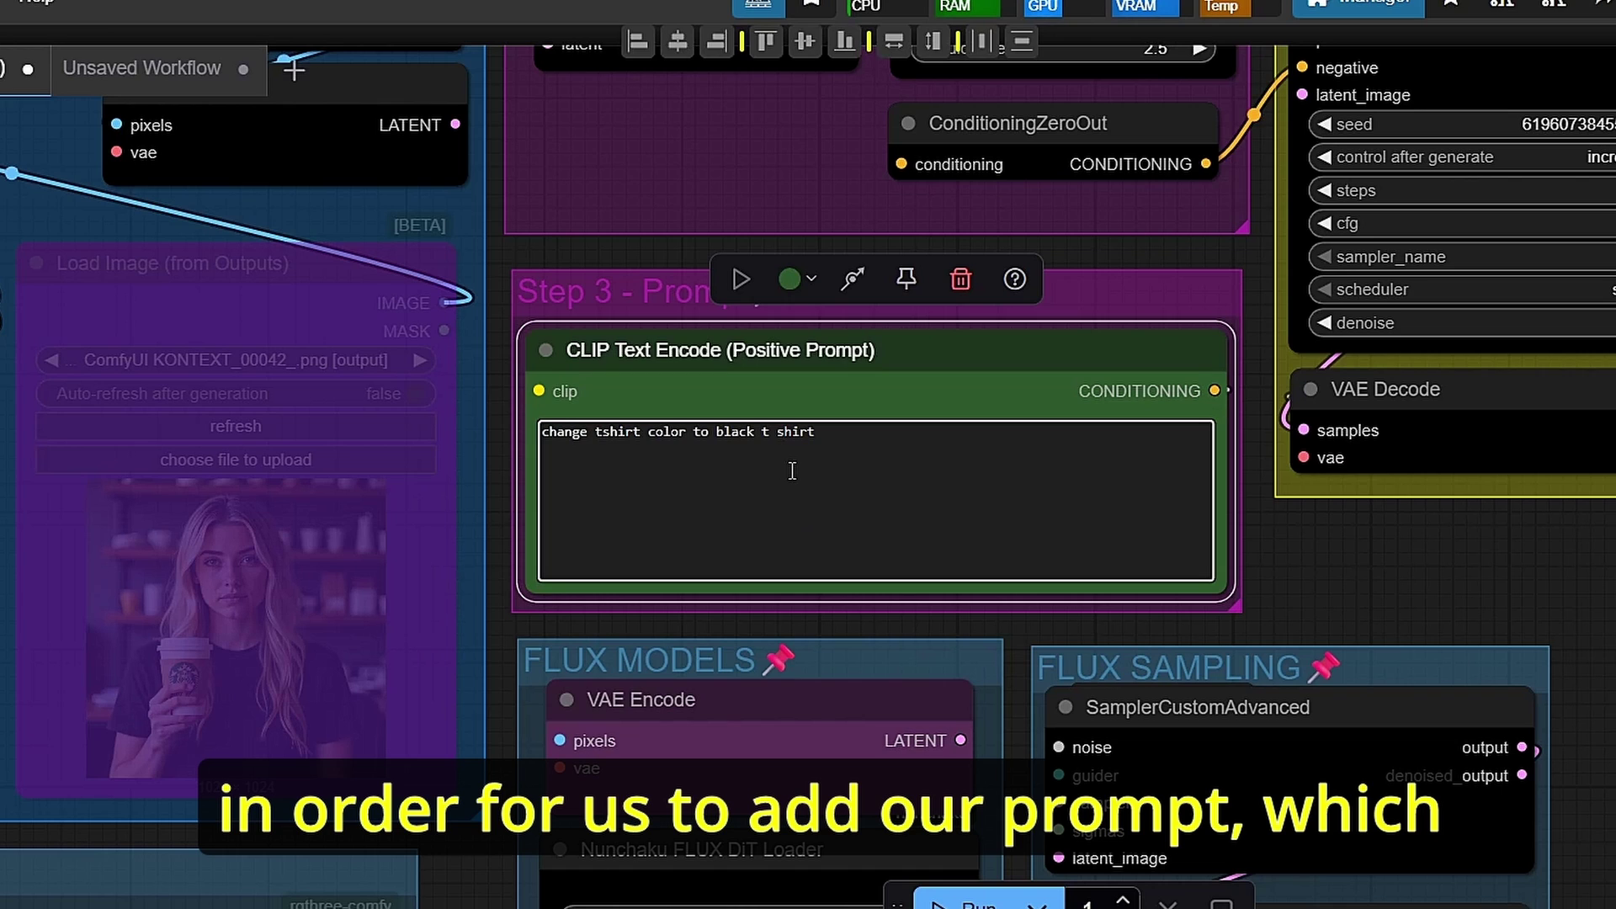
pyautogui.moveTo(1369, 543); pyautogui.dragTo(1329, 554)
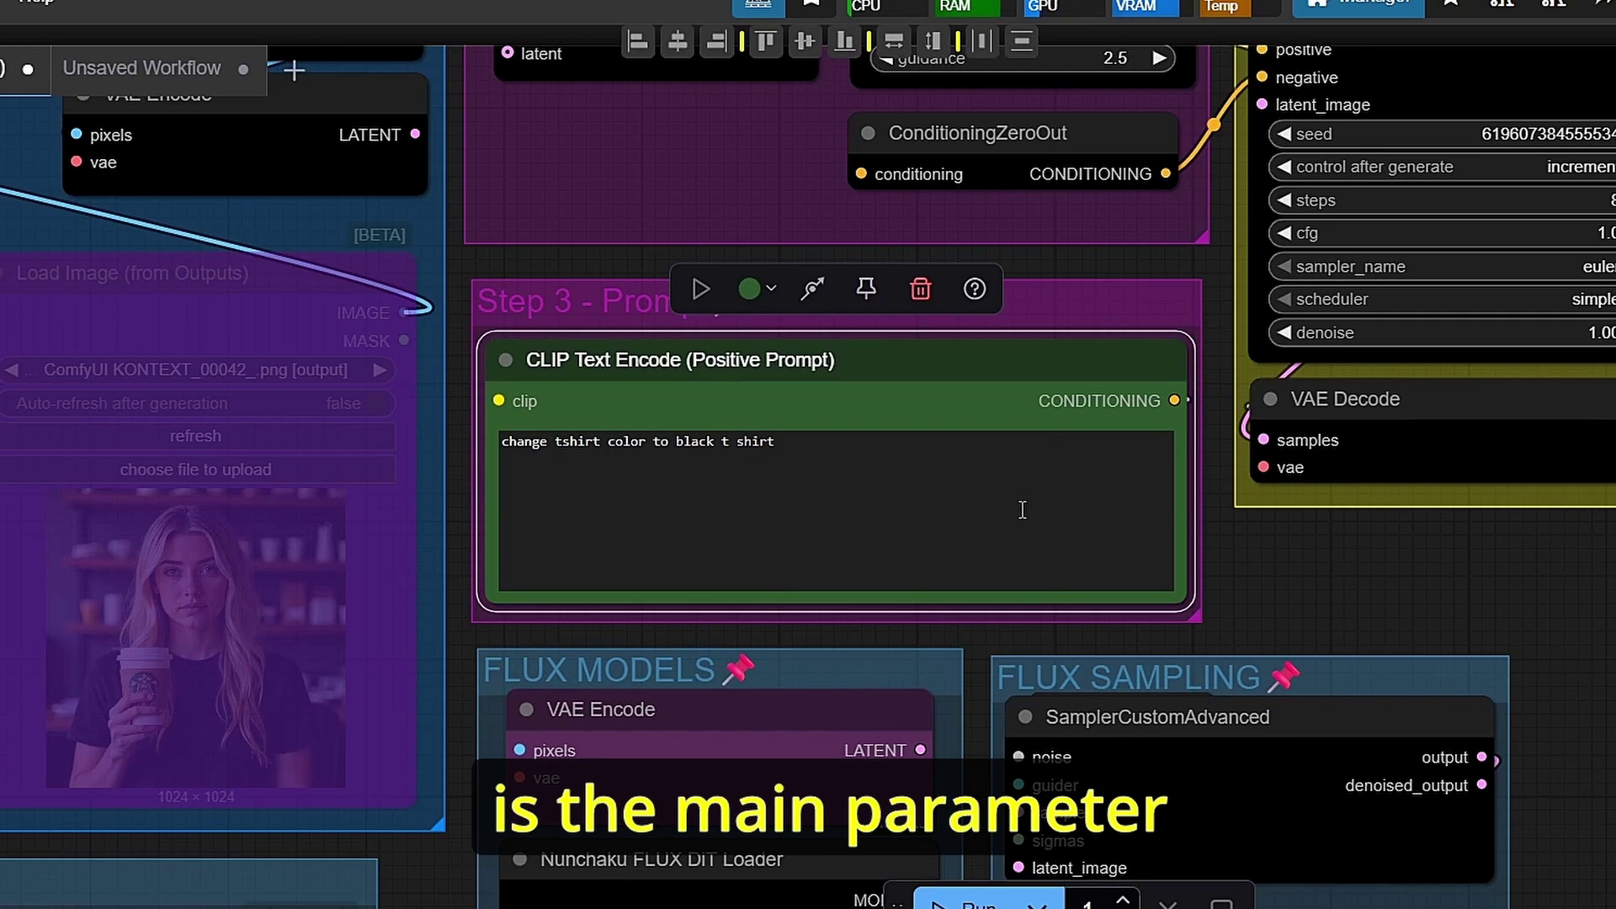
pyautogui.scroll(-3, 1019, 509)
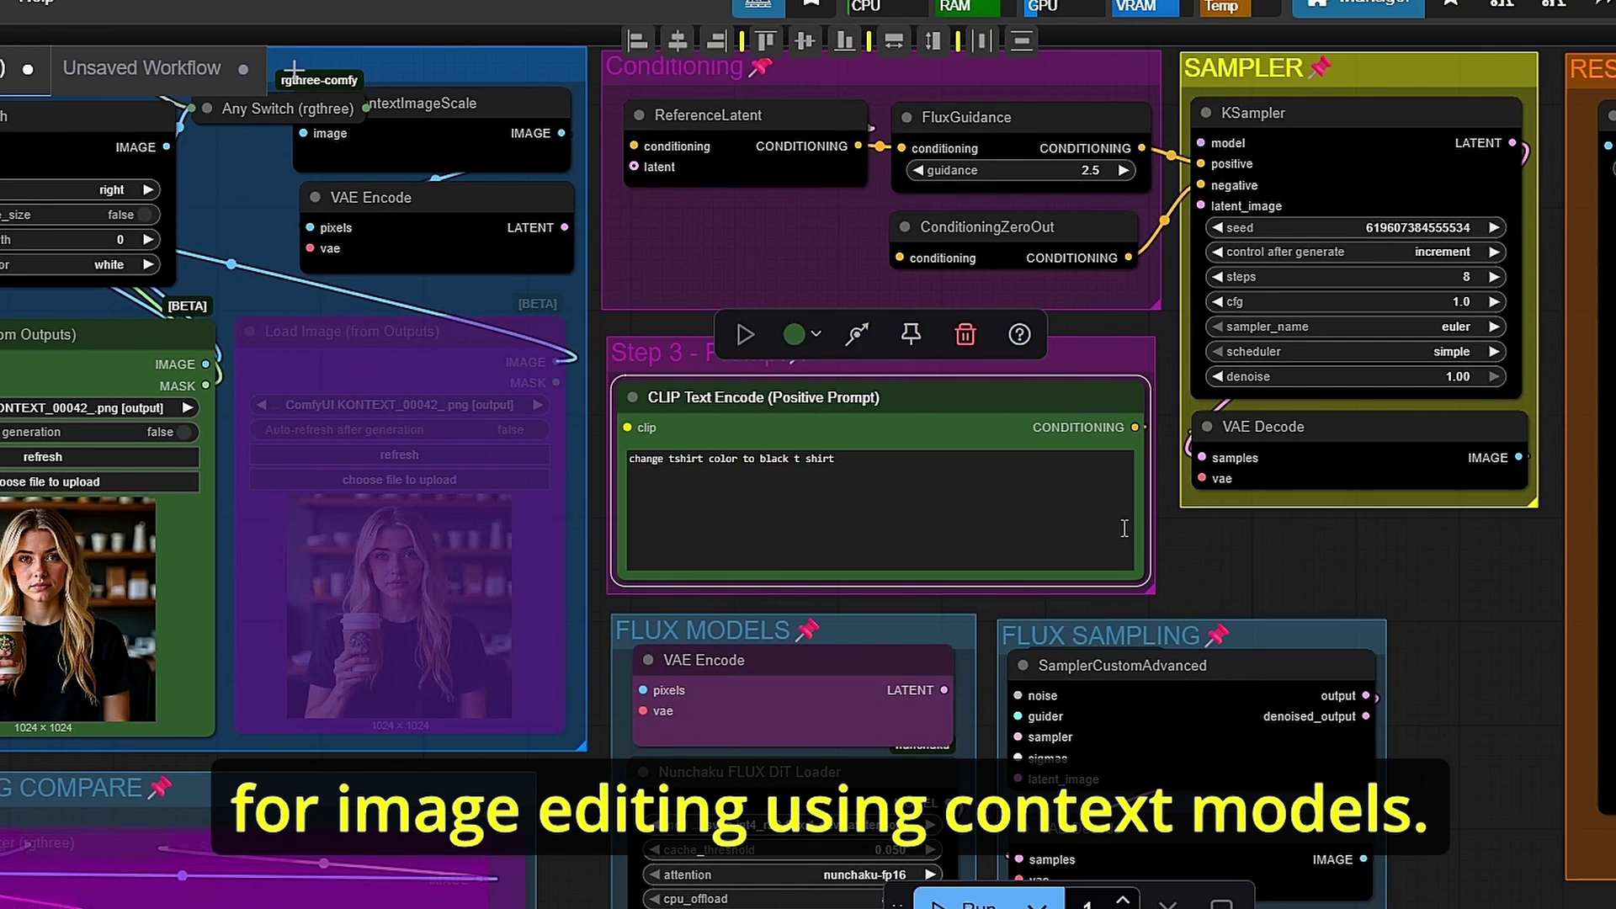
# Examine the KSampler's steps, cfg, sampler and scheduler settings in the SAMPLER group
pyautogui.moveTo(1423, 574); pyautogui.dragTo(1122, 578)
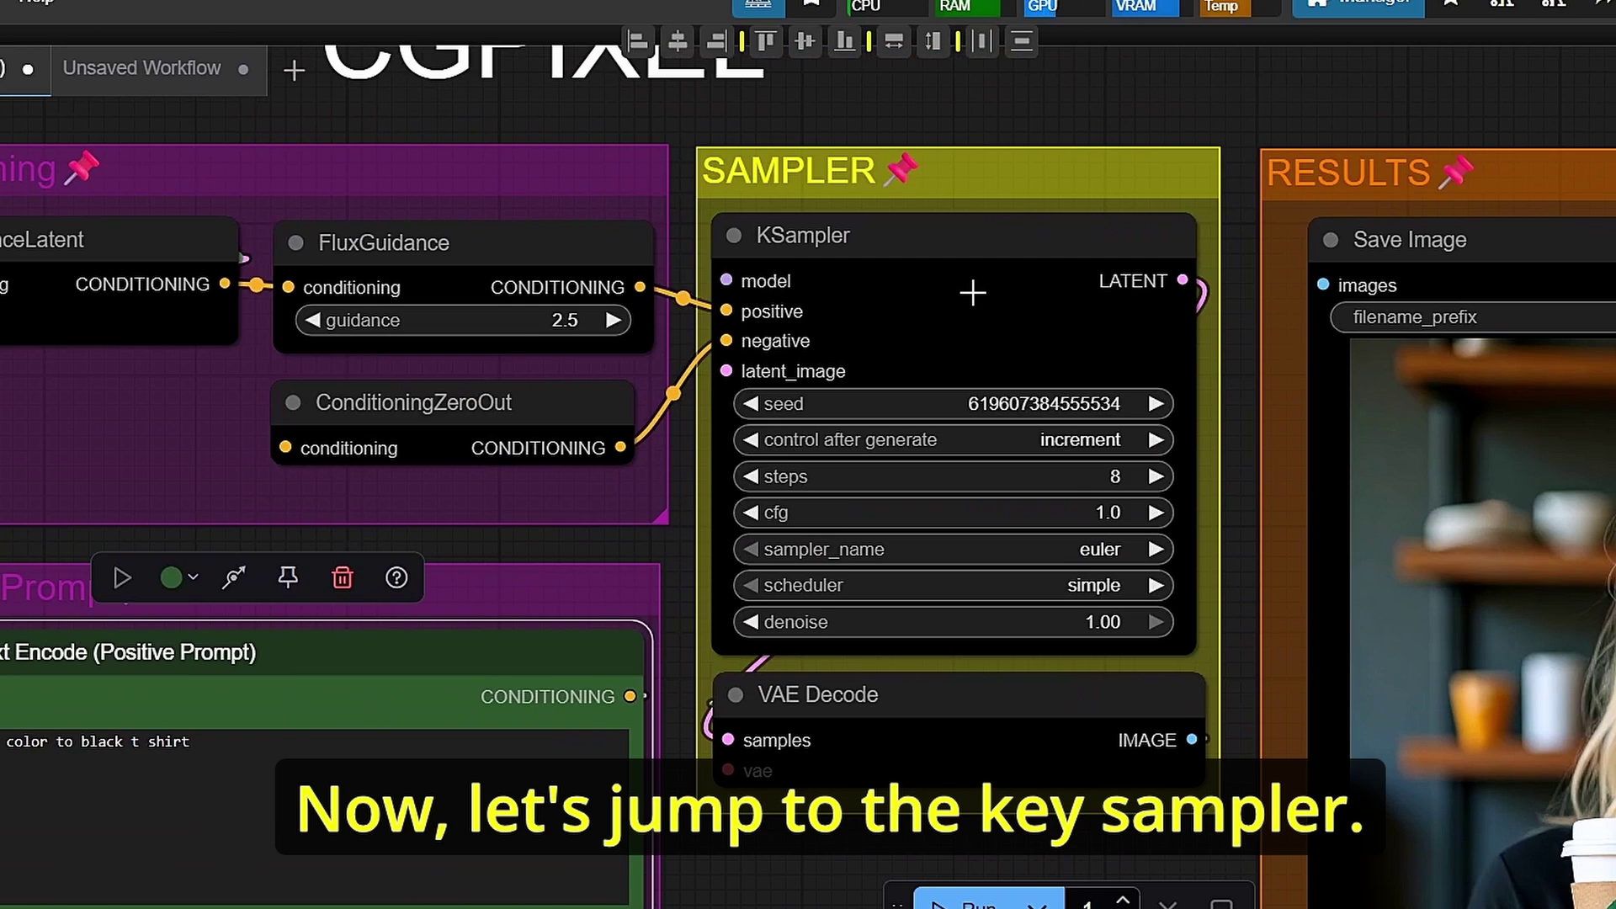
pyautogui.scroll(4, 979, 296)
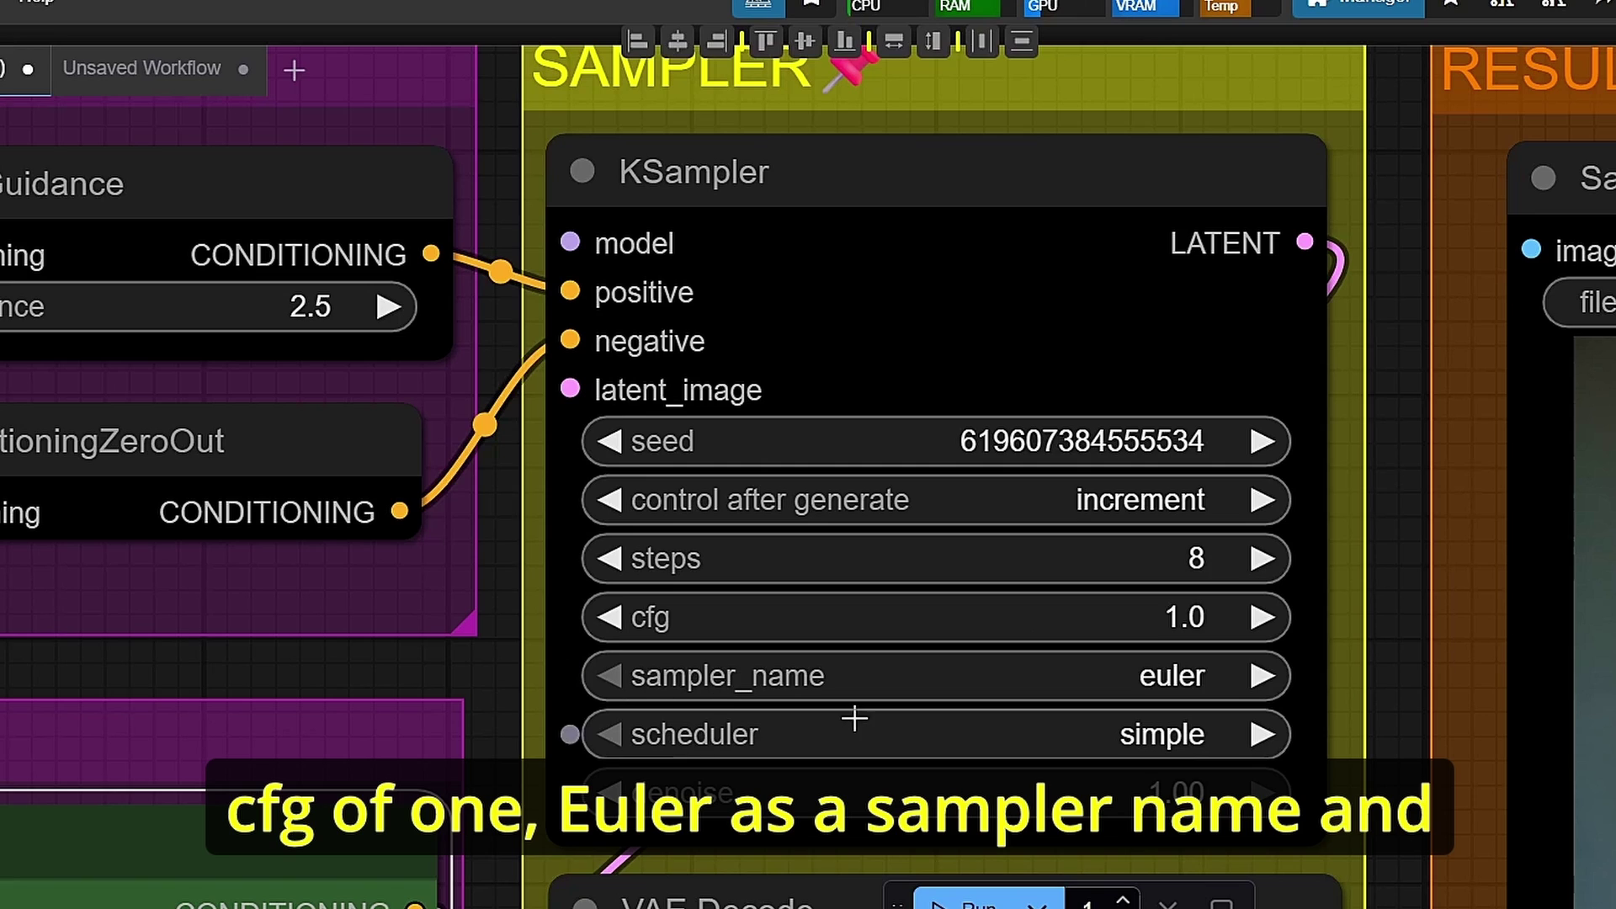
pyautogui.scroll(-2, 948, 688)
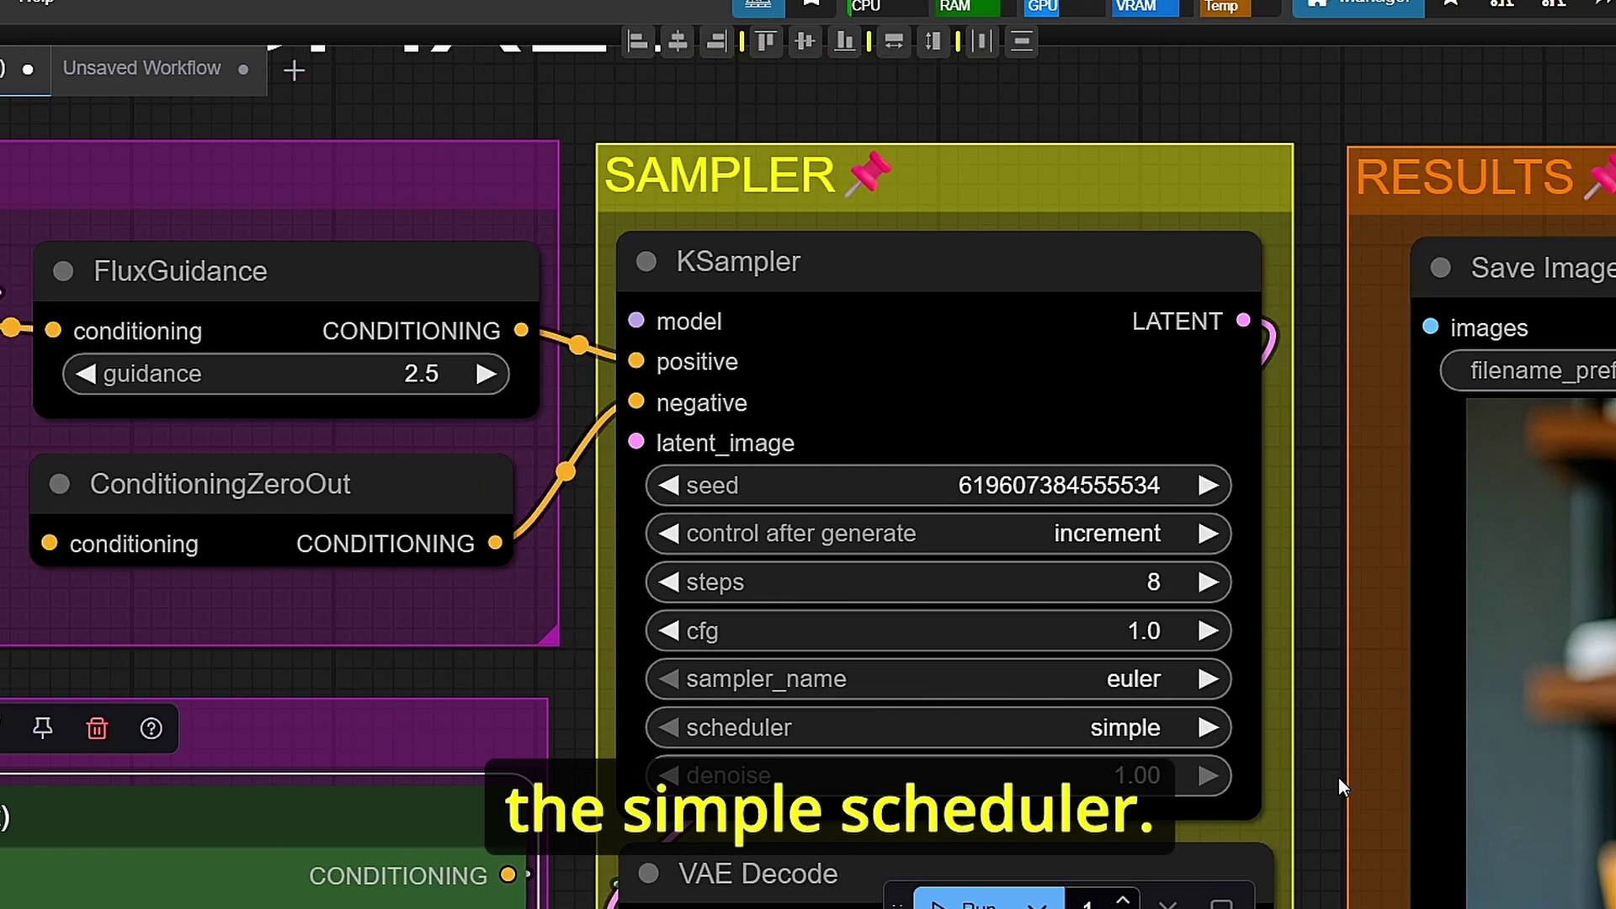
# Survey the FLUX MODELS, FLUX SAMPLING and PROMPT STYLER groups that make up the fine-tuning stage
pyautogui.moveTo(1335, 817); pyautogui.dragTo(1264, 472)
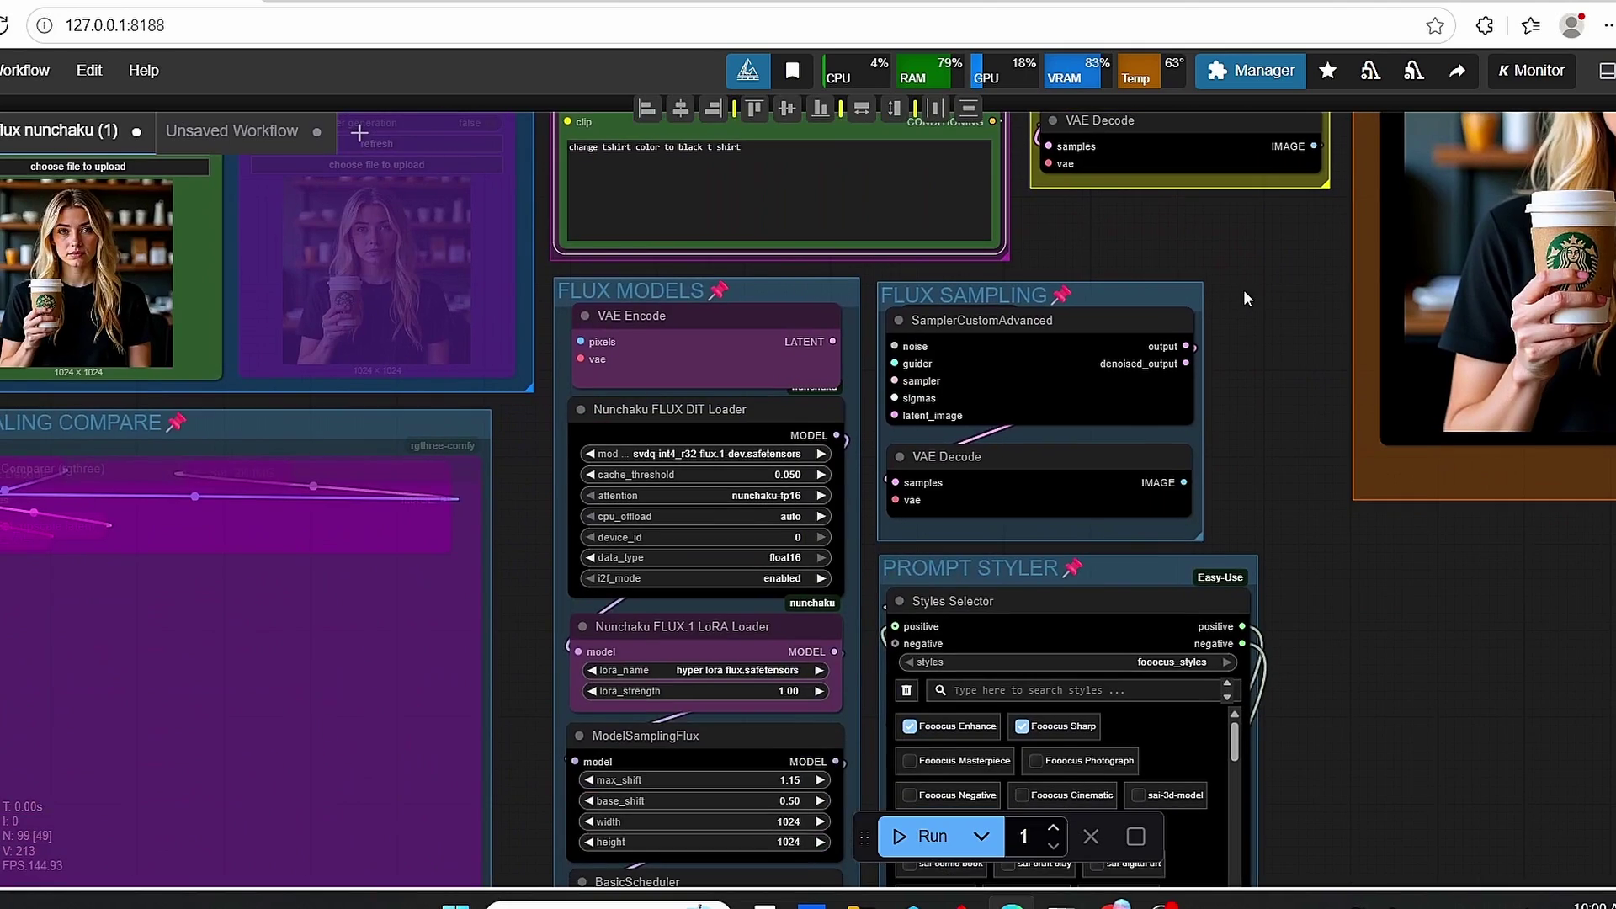
pyautogui.scroll(-3, 1244, 290)
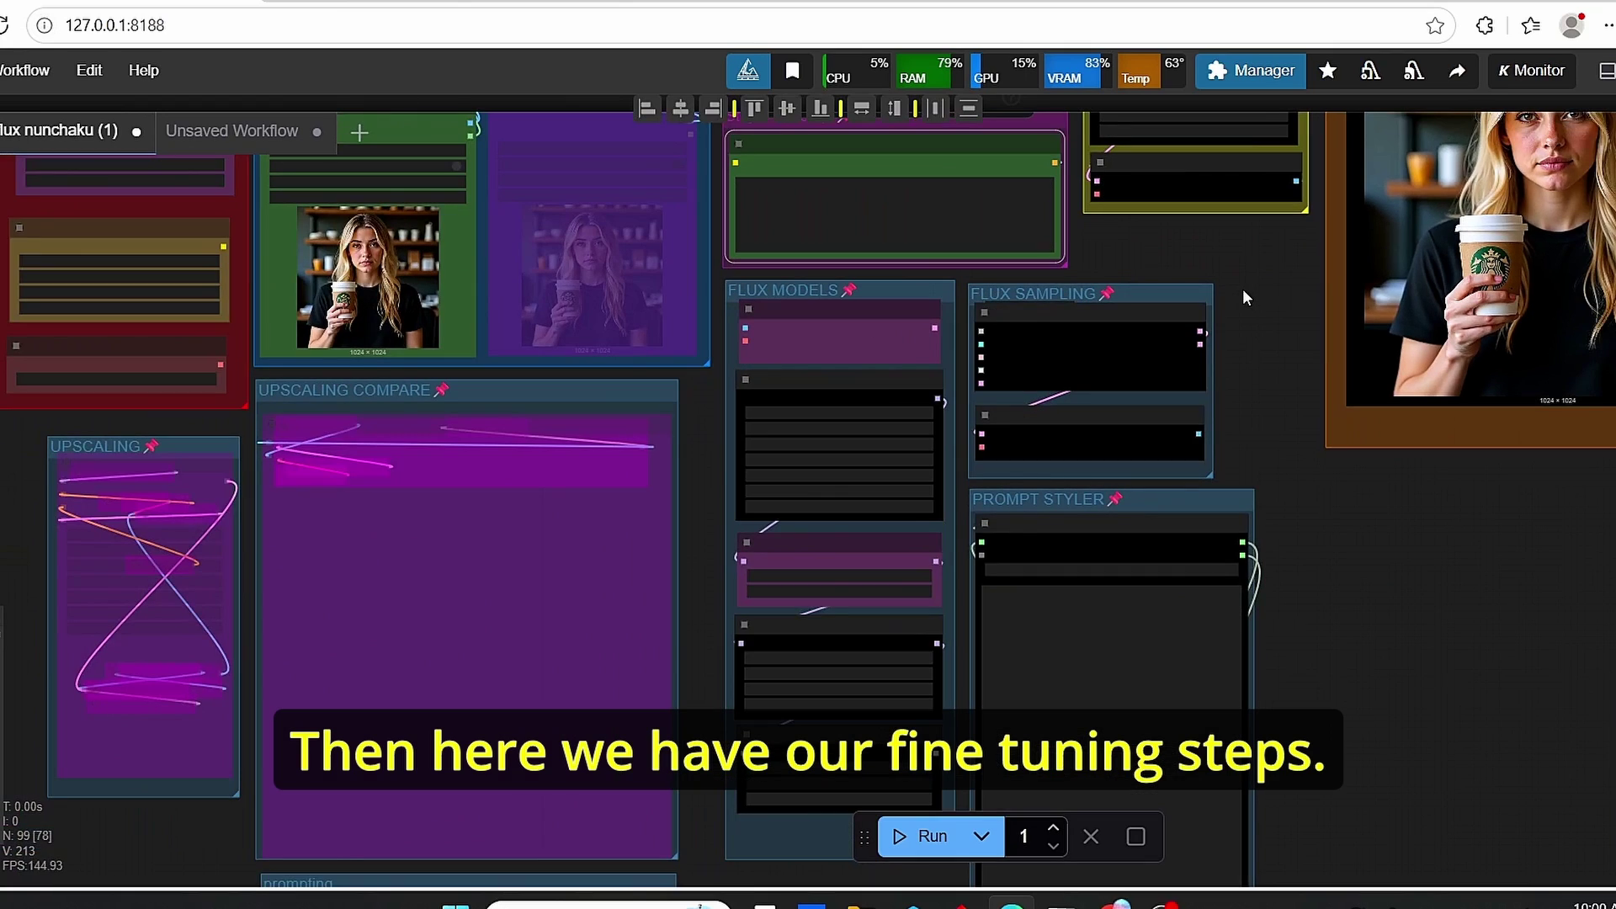
pyautogui.moveTo(1296, 252); pyautogui.dragTo(1066, 438)
pyautogui.scroll(-2, 1004, 509)
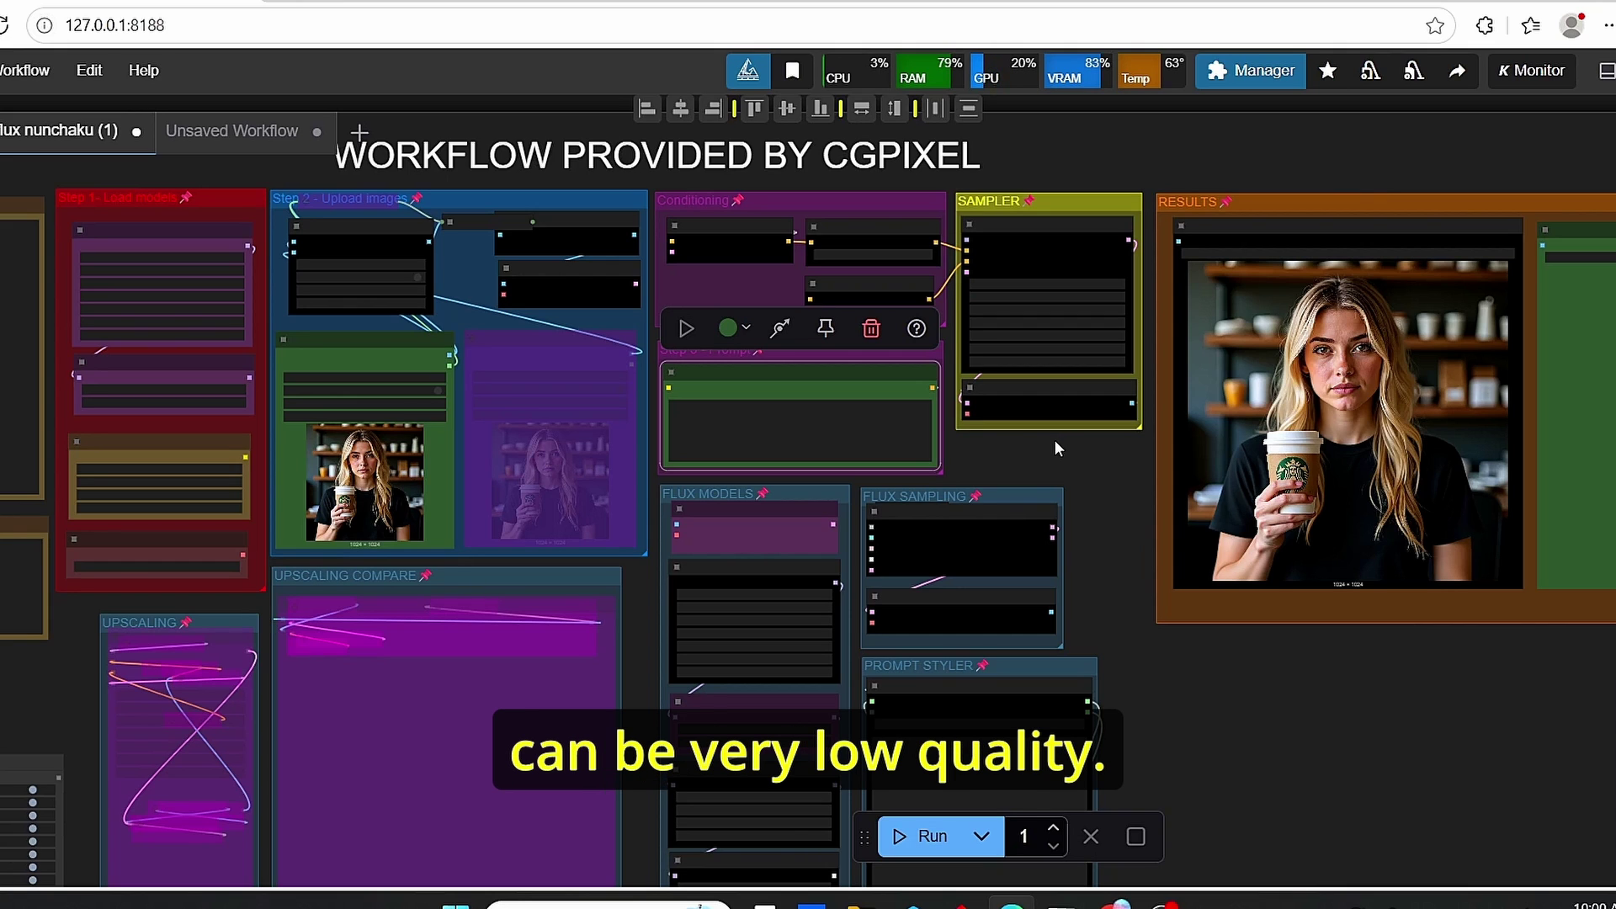
pyautogui.scroll(3, 1098, 525)
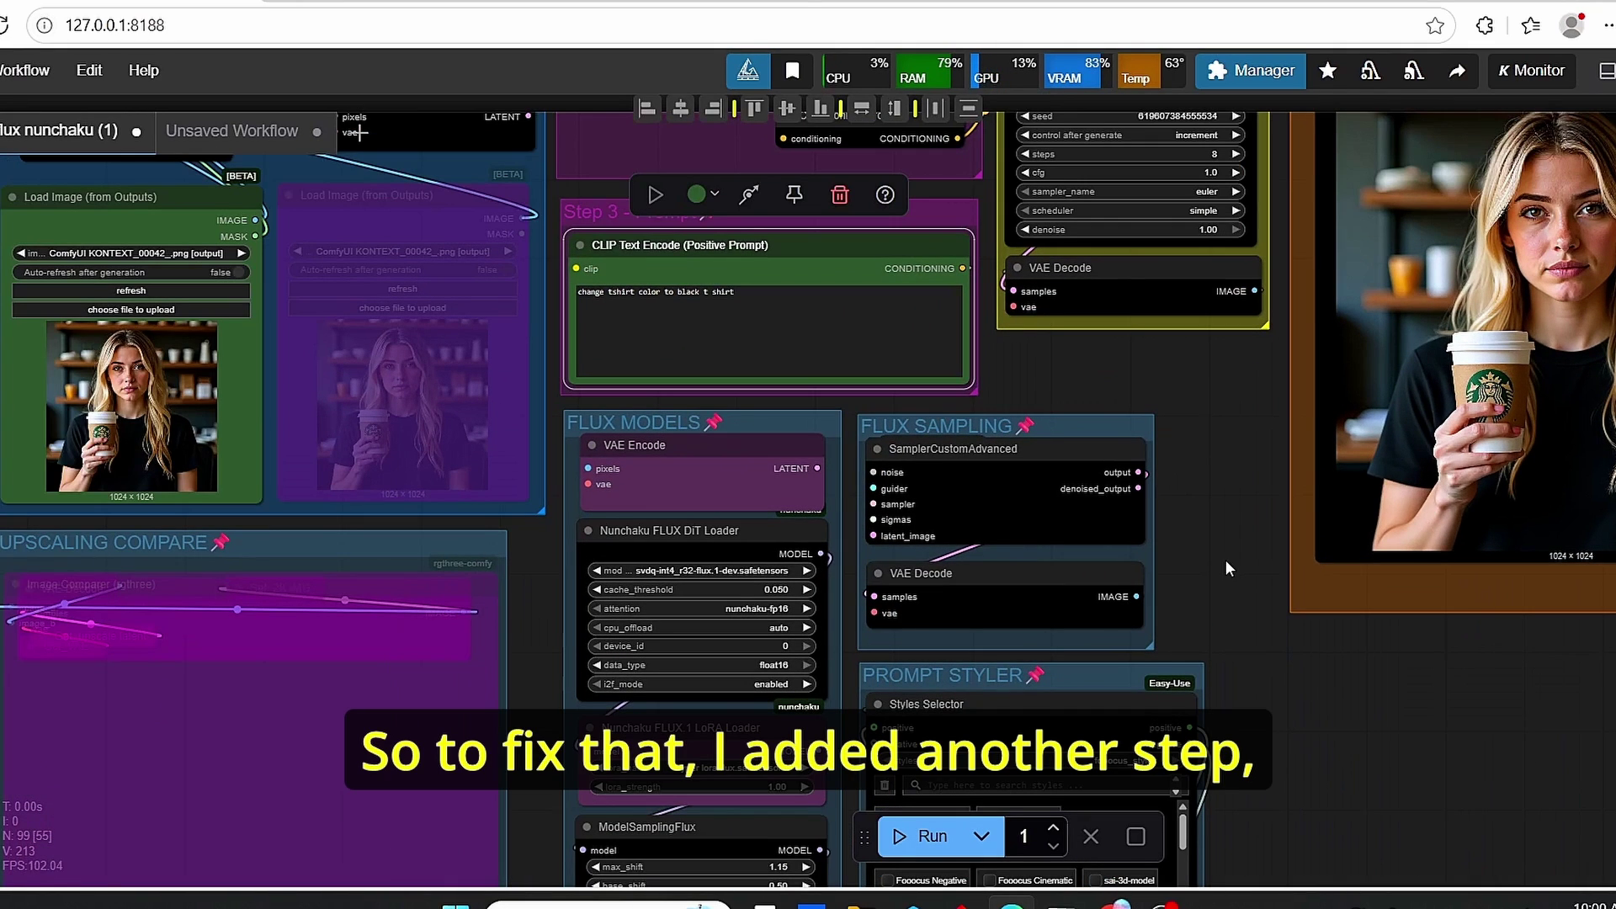
pyautogui.scroll(2, 1220, 561)
pyautogui.moveTo(1219, 561); pyautogui.dragTo(1400, 529)
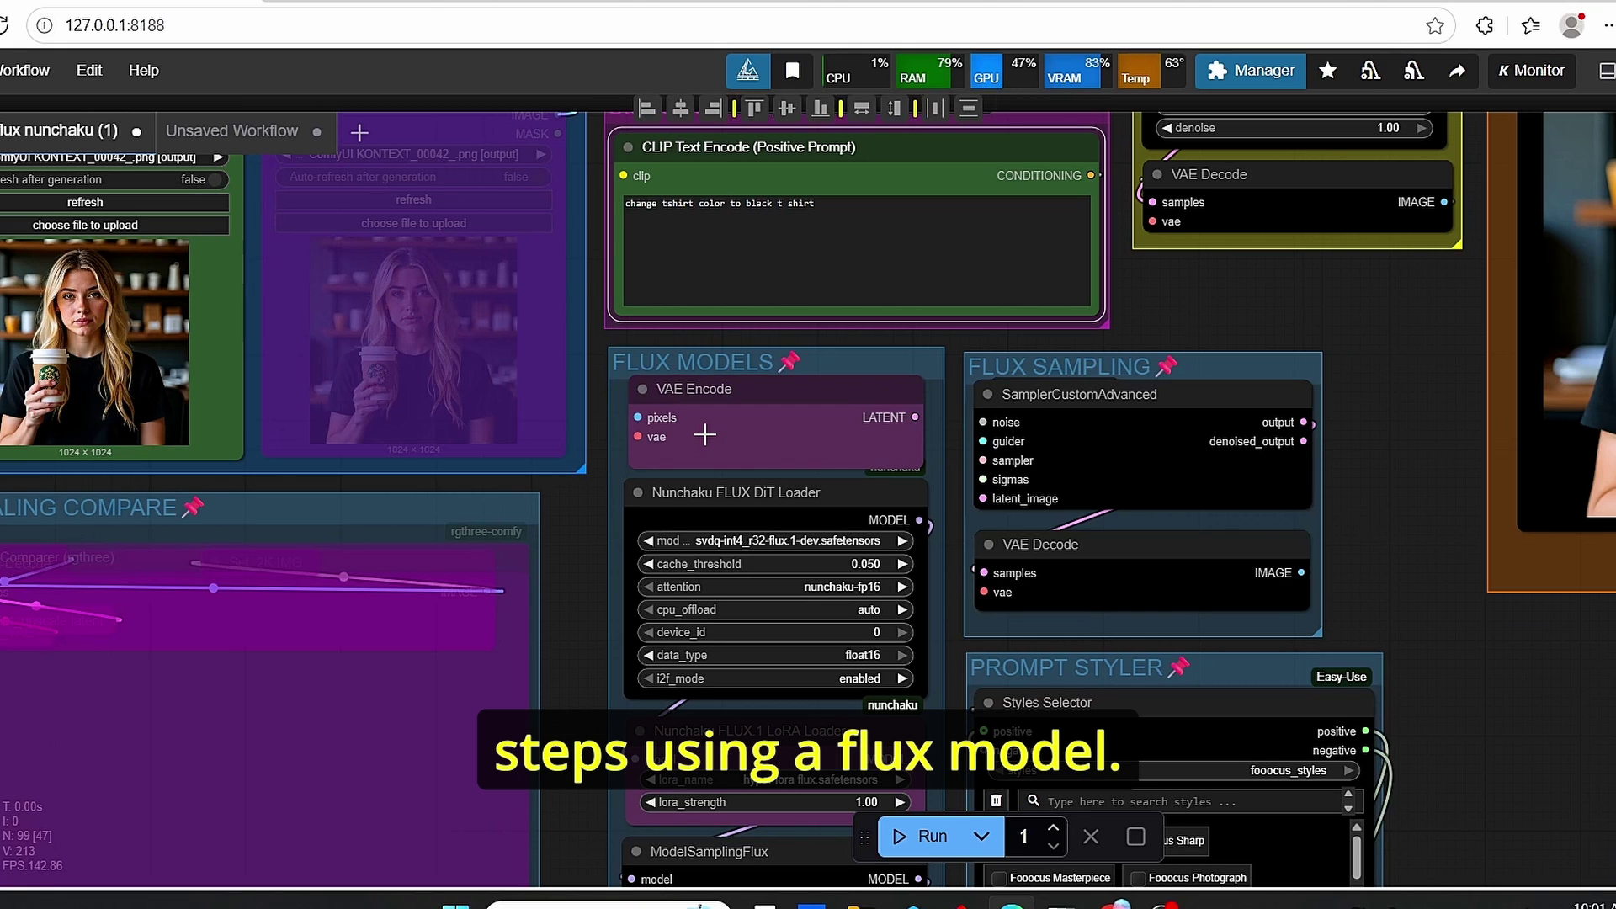
# Select the Nunchaku FLUX DiT Loader in the FLUX MODELS group and check which model file it loads
pyautogui.moveTo(578, 570); pyautogui.dragTo(640, 473)
pyautogui.scroll(2, 640, 479)
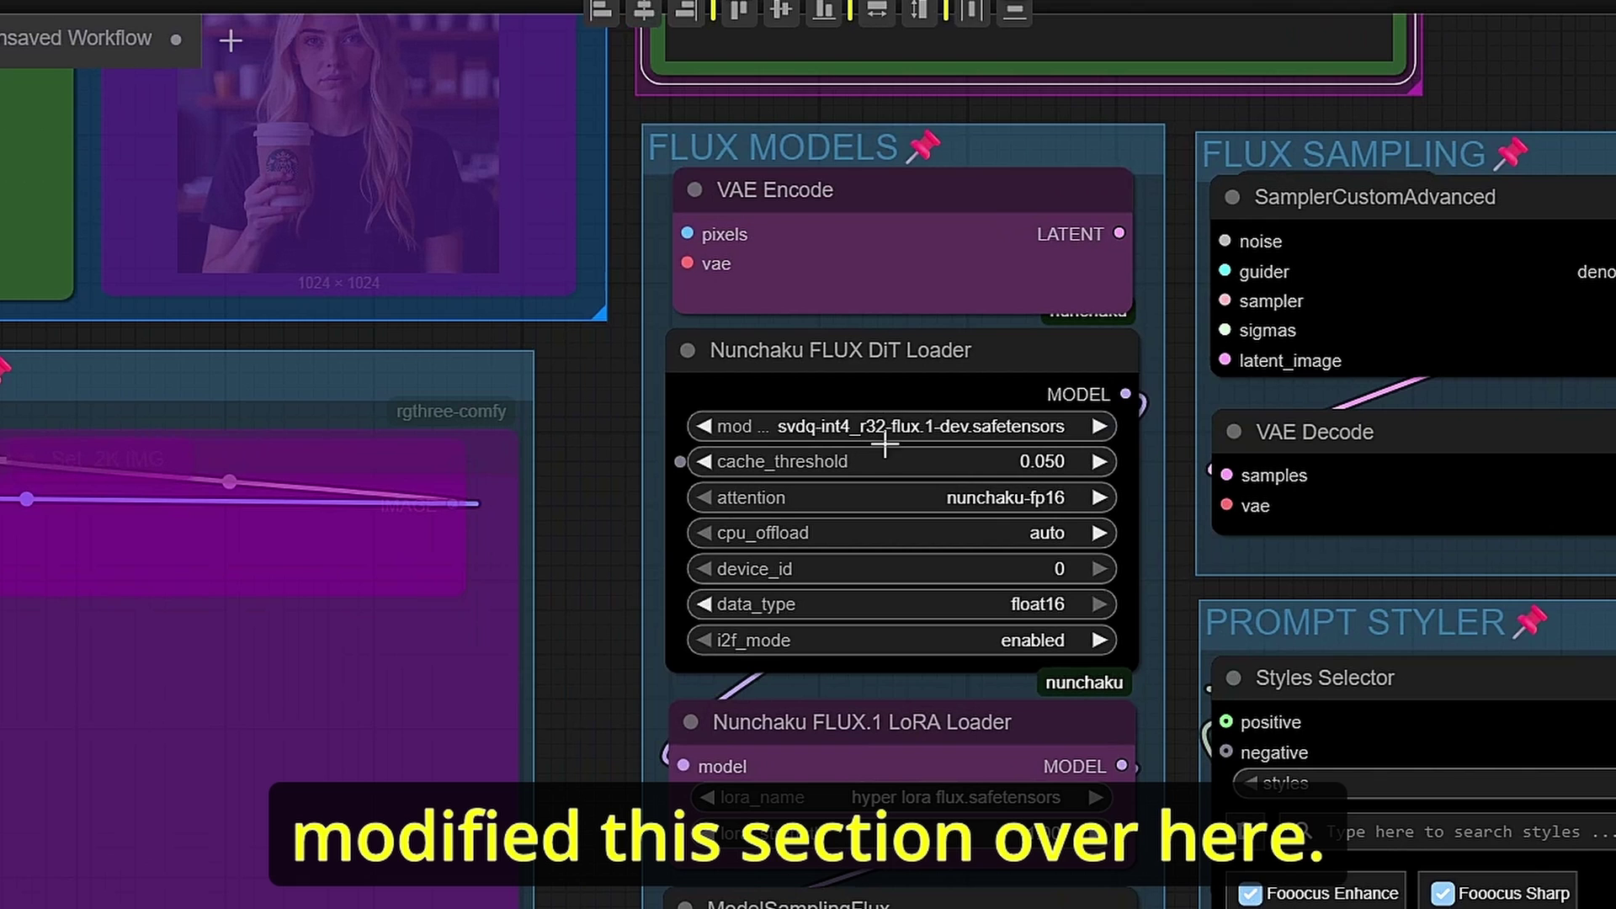
pyautogui.click(796, 368)
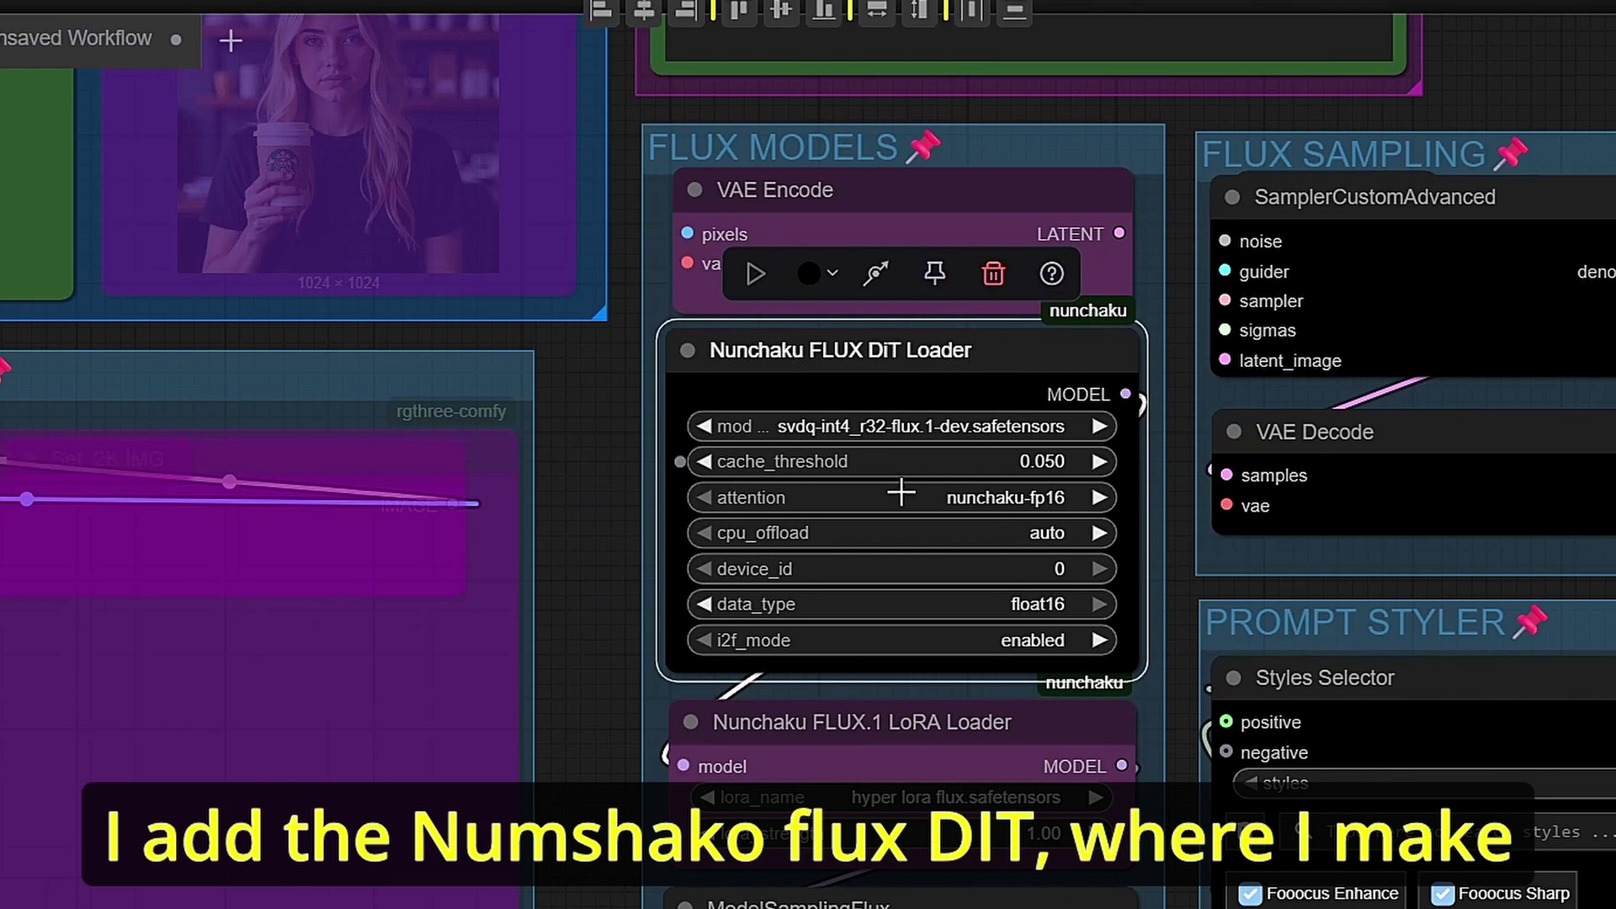
pyautogui.scroll(6, 900, 492)
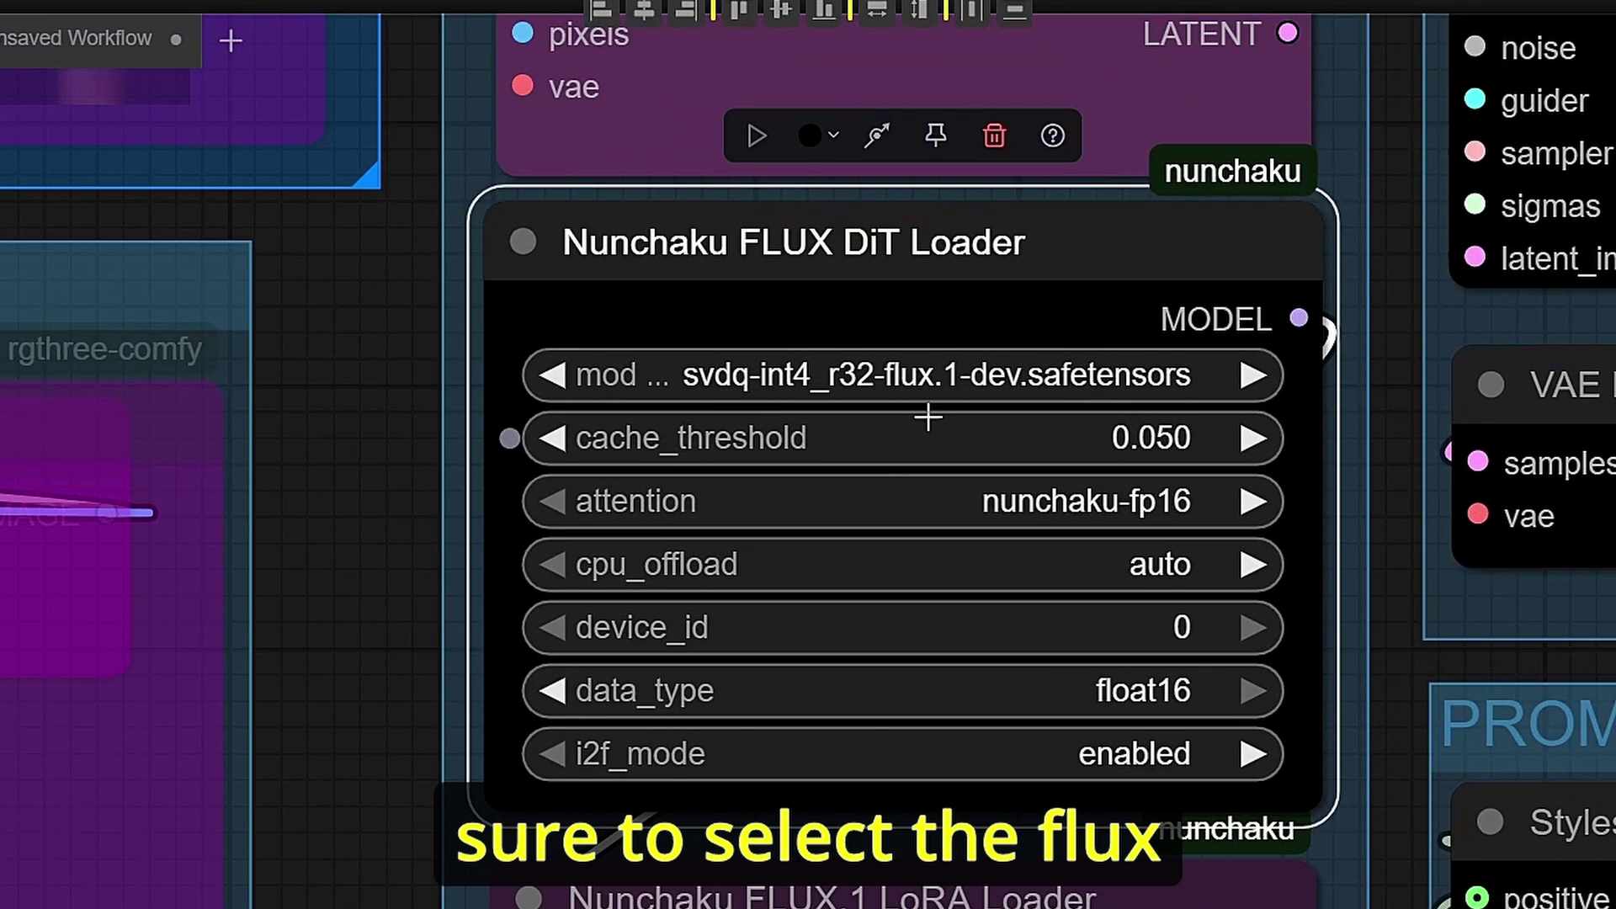
pyautogui.scroll(-4, 1013, 389)
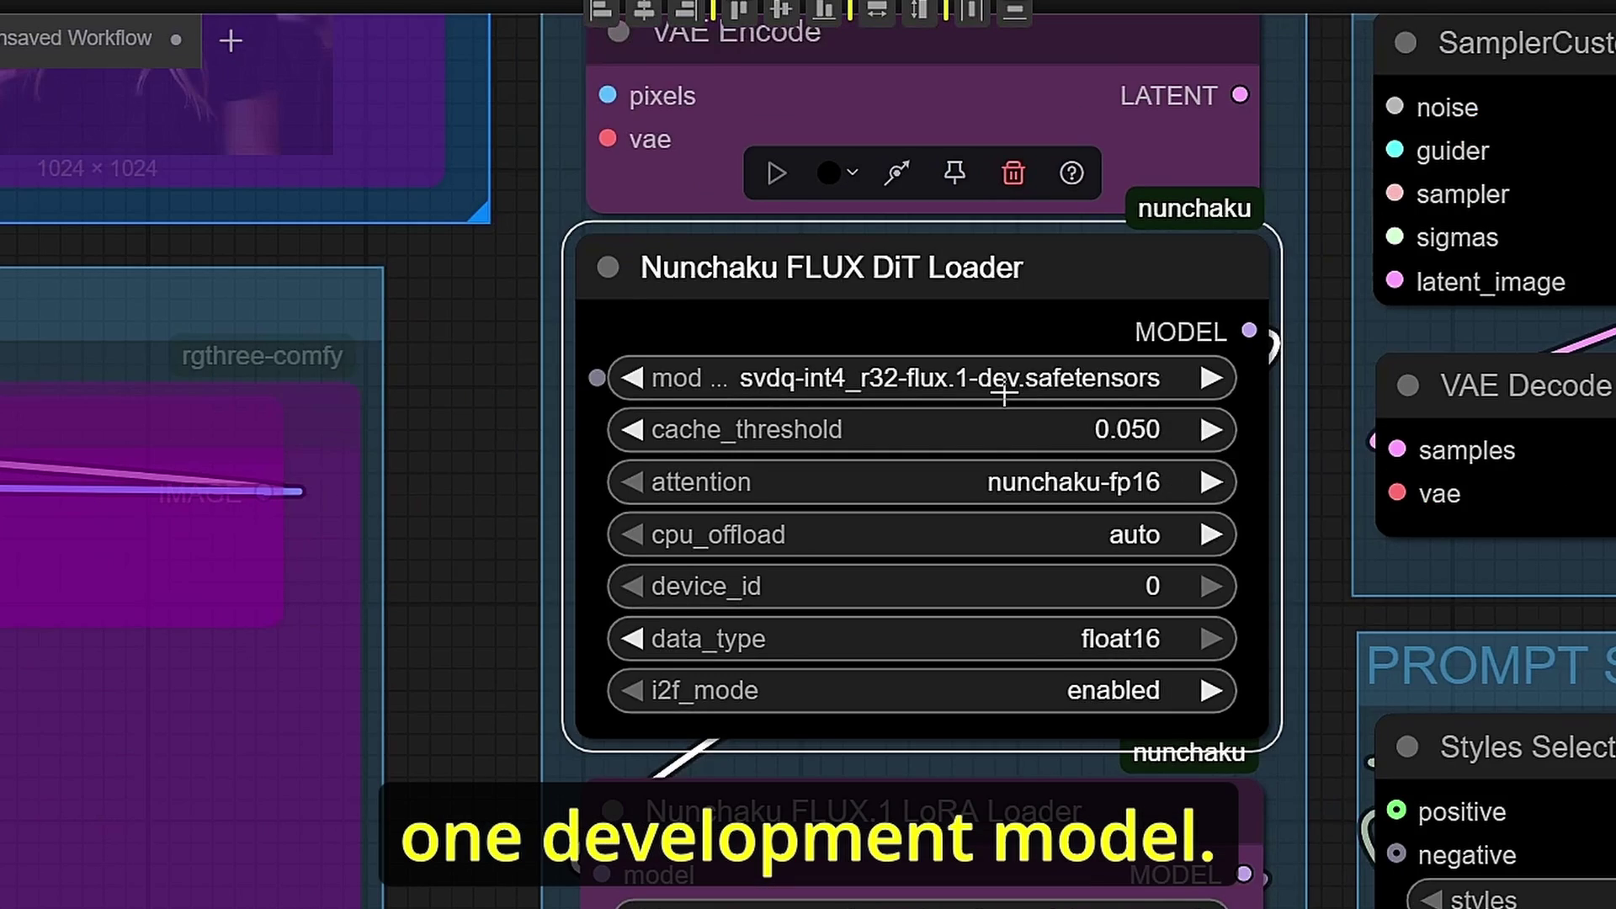
# Inspect the Nunchaku FLUX.1 LoRA Loader and the BasicScheduler's steps and denoise settings in the FLUX MODELS group
pyautogui.moveTo(511, 611); pyautogui.dragTo(517, 224)
pyautogui.moveTo(582, 506); pyautogui.dragTo(608, 400)
pyautogui.scroll(2, 816, 240)
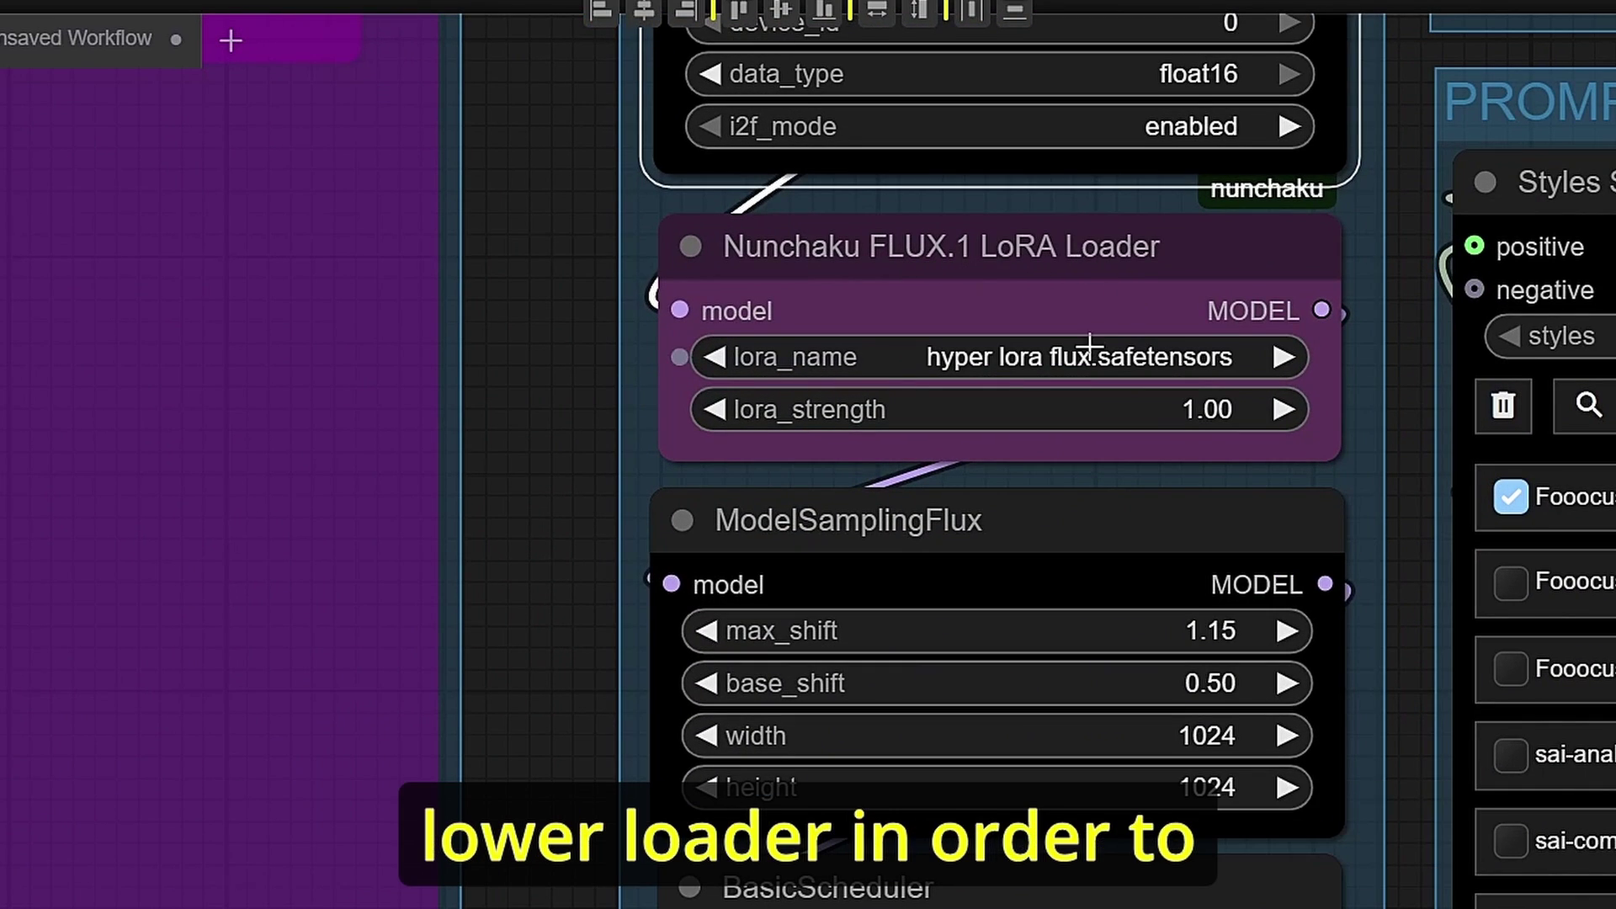
pyautogui.scroll(-3, 559, 670)
pyautogui.moveTo(559, 735); pyautogui.dragTo(595, 346)
pyautogui.scroll(4, 869, 436)
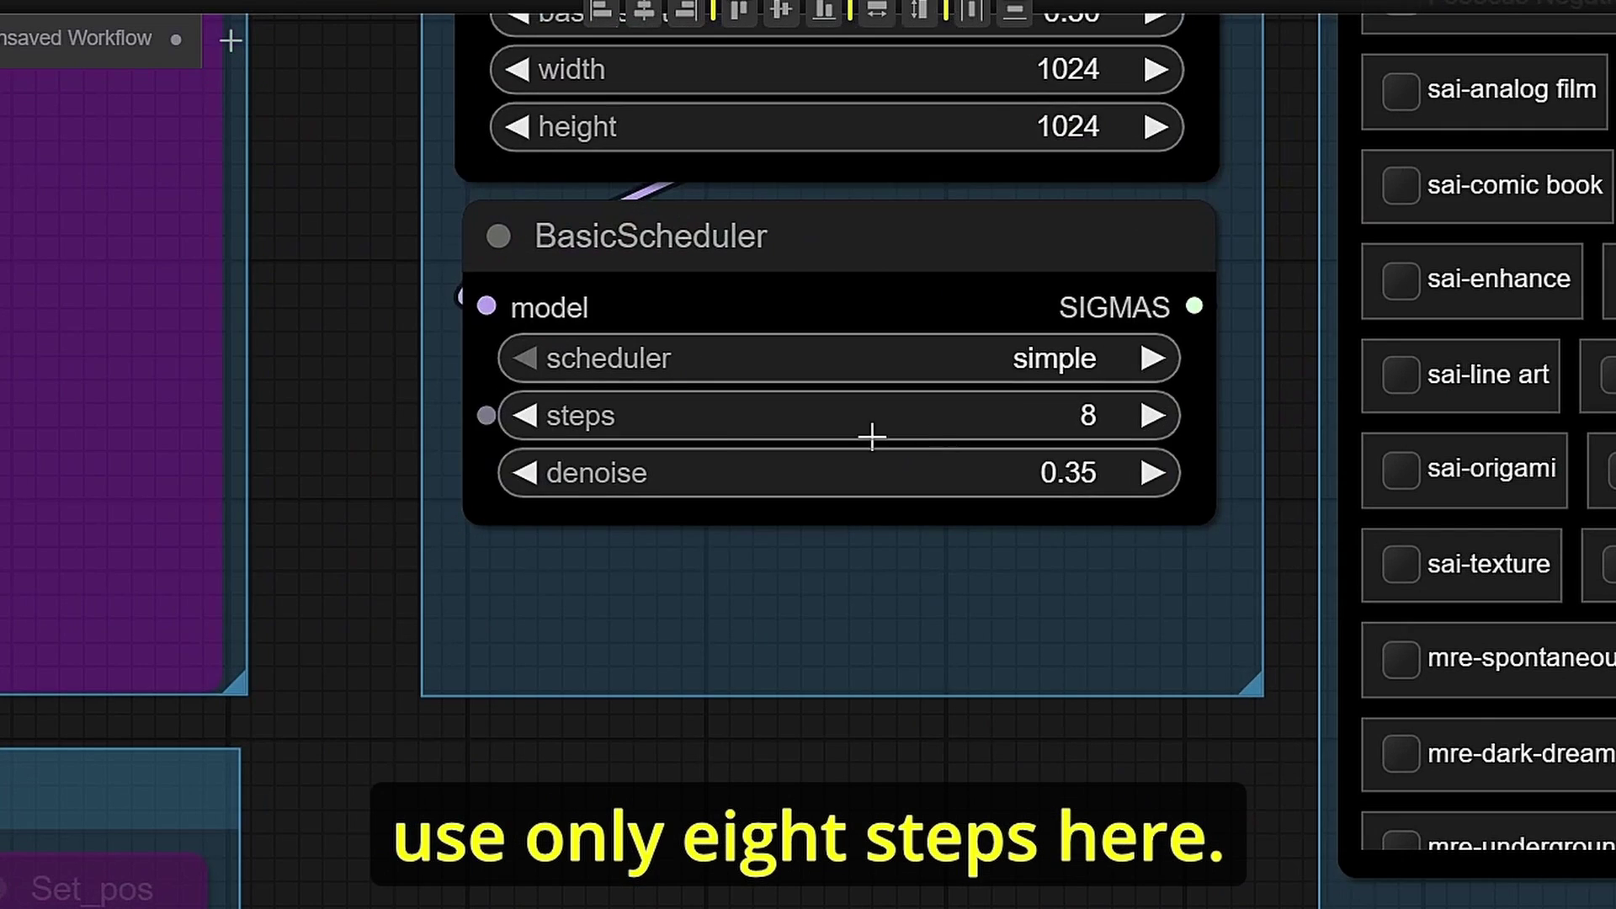
pyautogui.moveTo(845, 842); pyautogui.dragTo(729, 899)
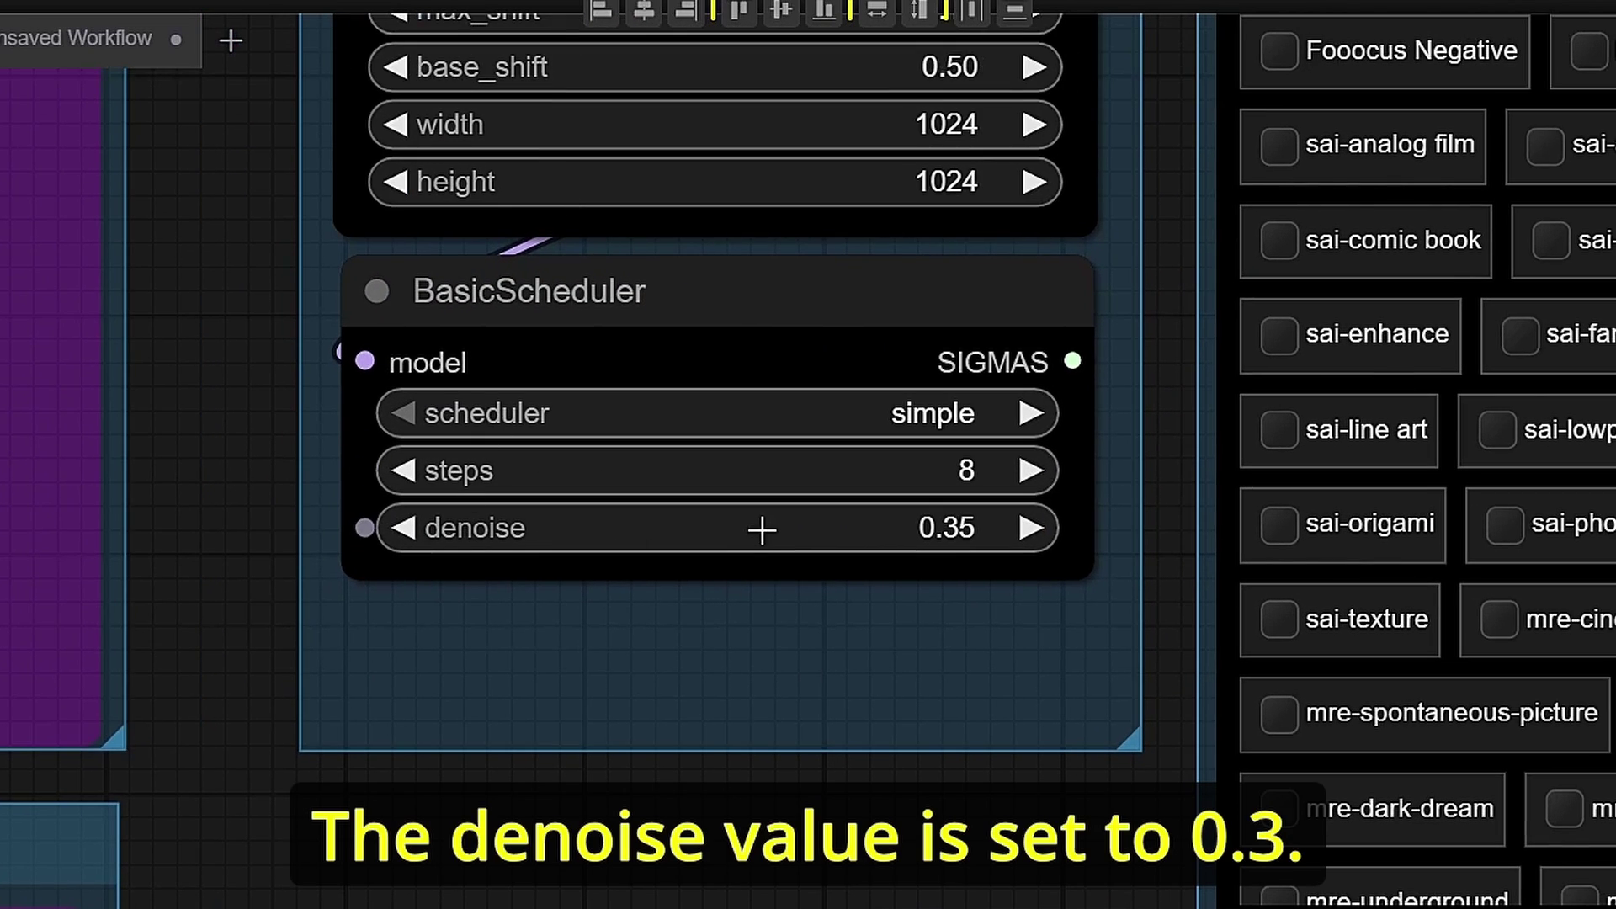
pyautogui.scroll(-1, 783, 716)
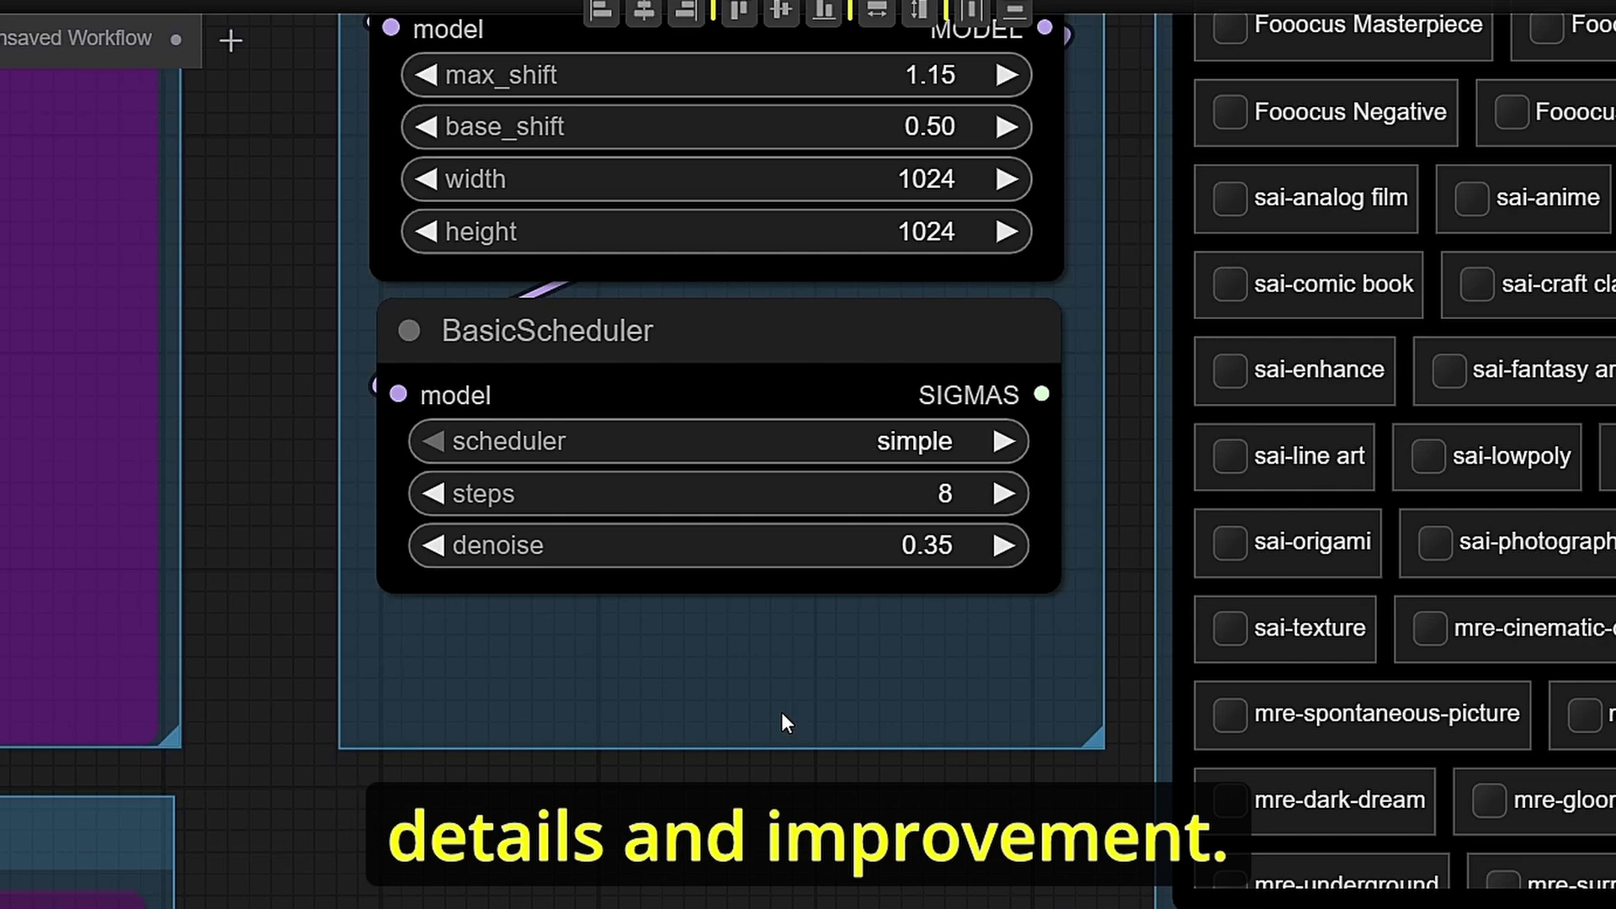
# Enable the UPSCALING COMPARE, UPSCALING and prompting groups in the Fast Groups Bypasser
pyautogui.scroll(1, 783, 712)
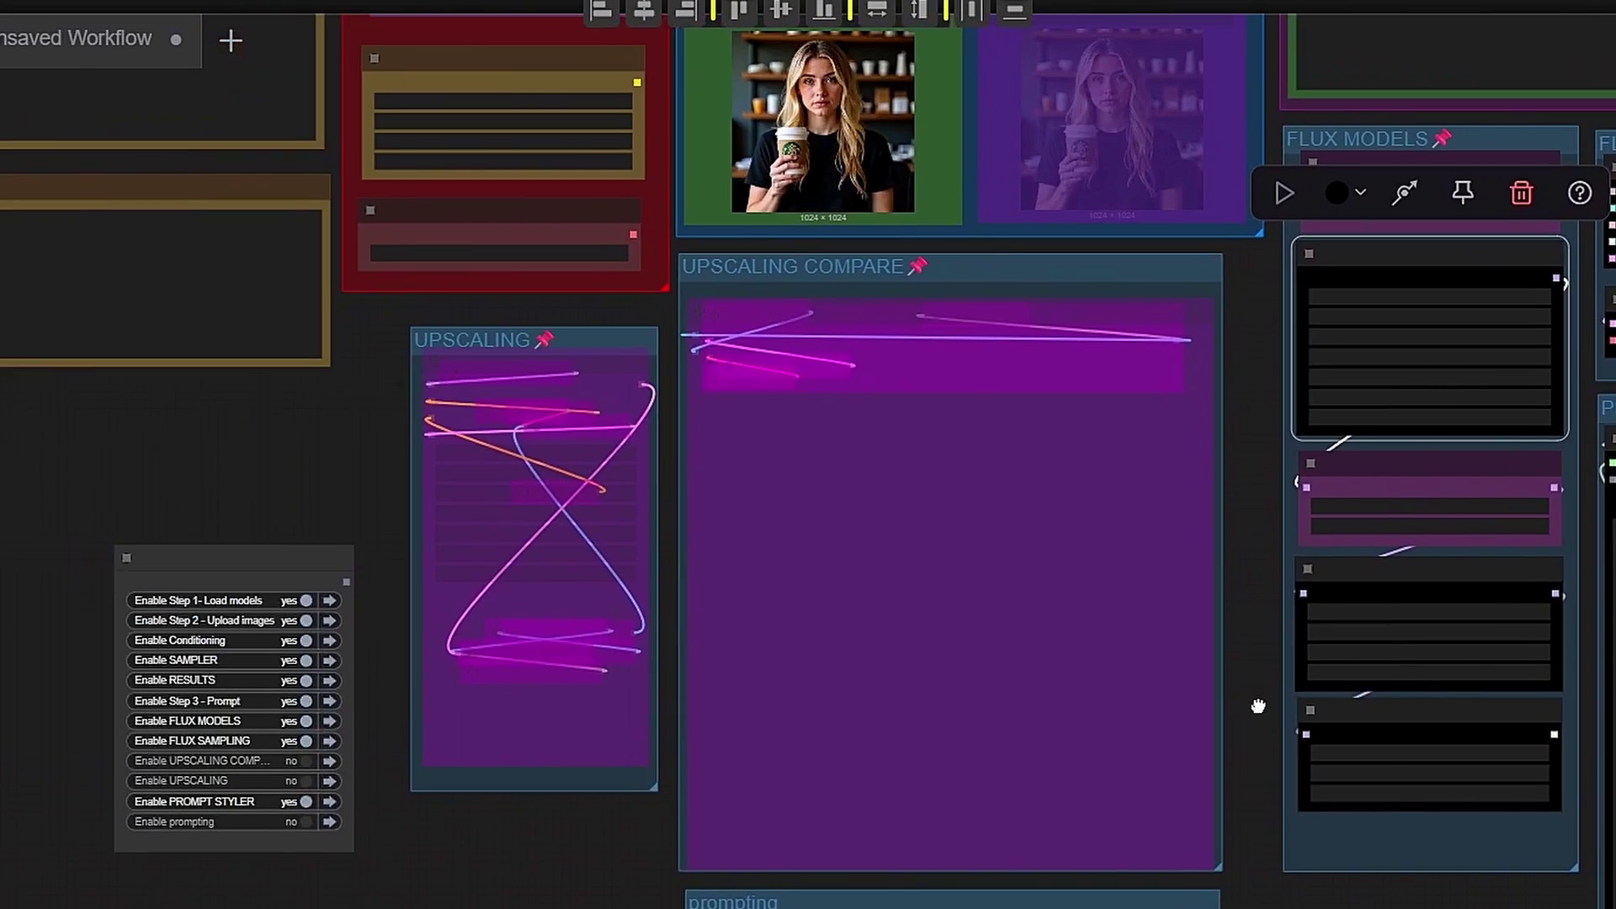
pyautogui.scroll(5, 401, 488)
pyautogui.moveTo(375, 508); pyautogui.dragTo(446, 390)
pyautogui.scroll(2, 444, 395)
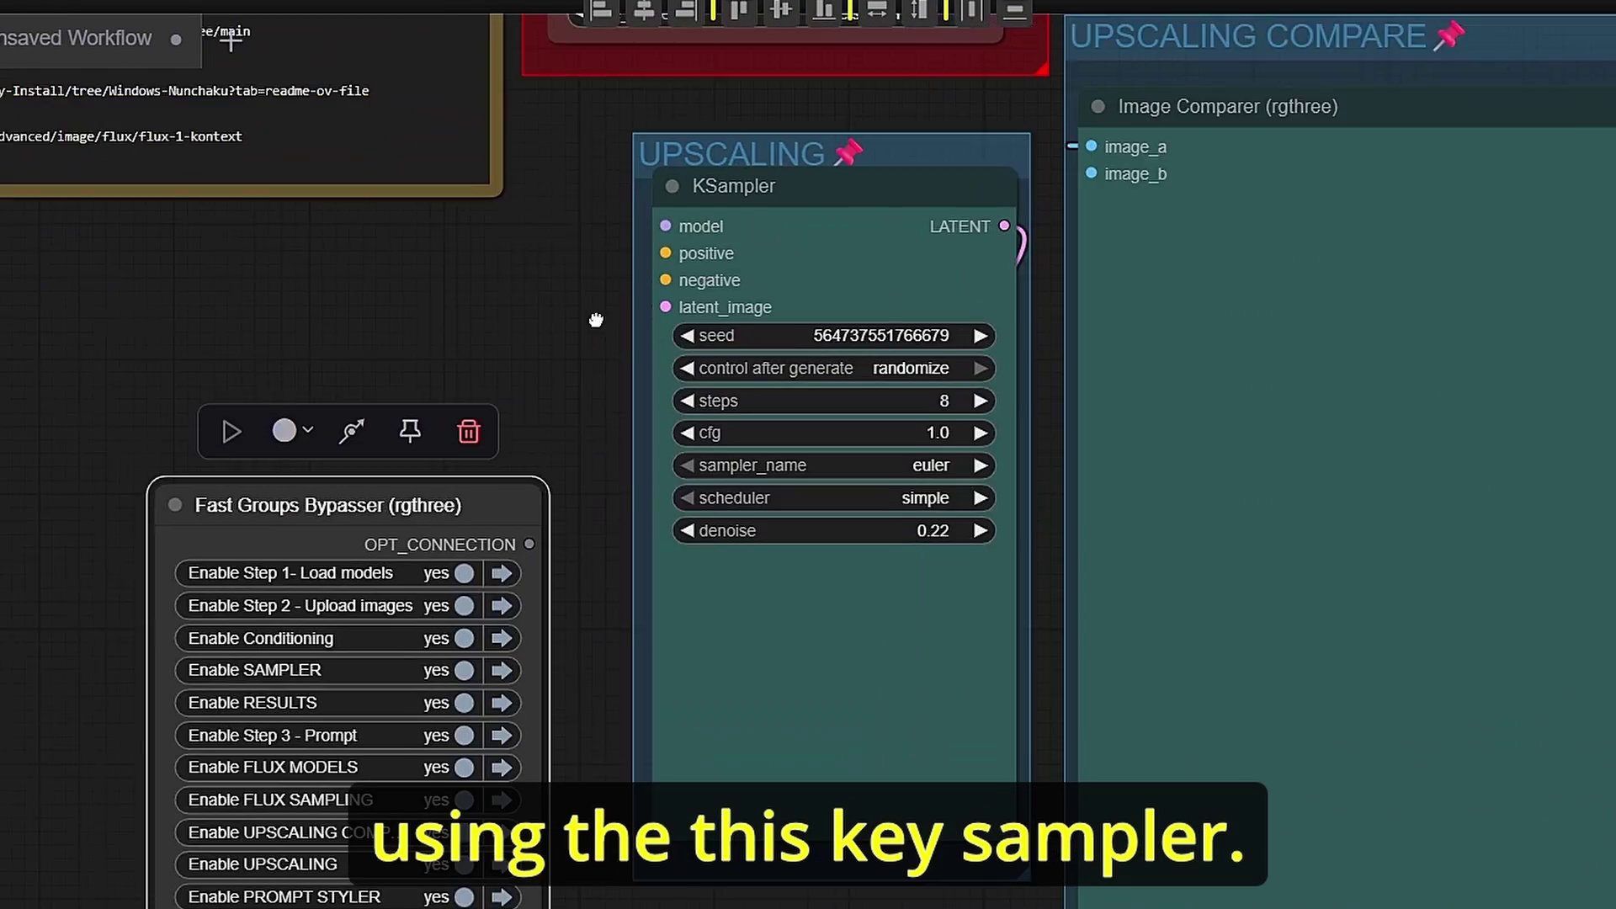
# Examine the steps, cfg, sampler, scheduler and denoise settings of the KSampler in the UPSCALING group
pyautogui.scroll(2, 669, 189)
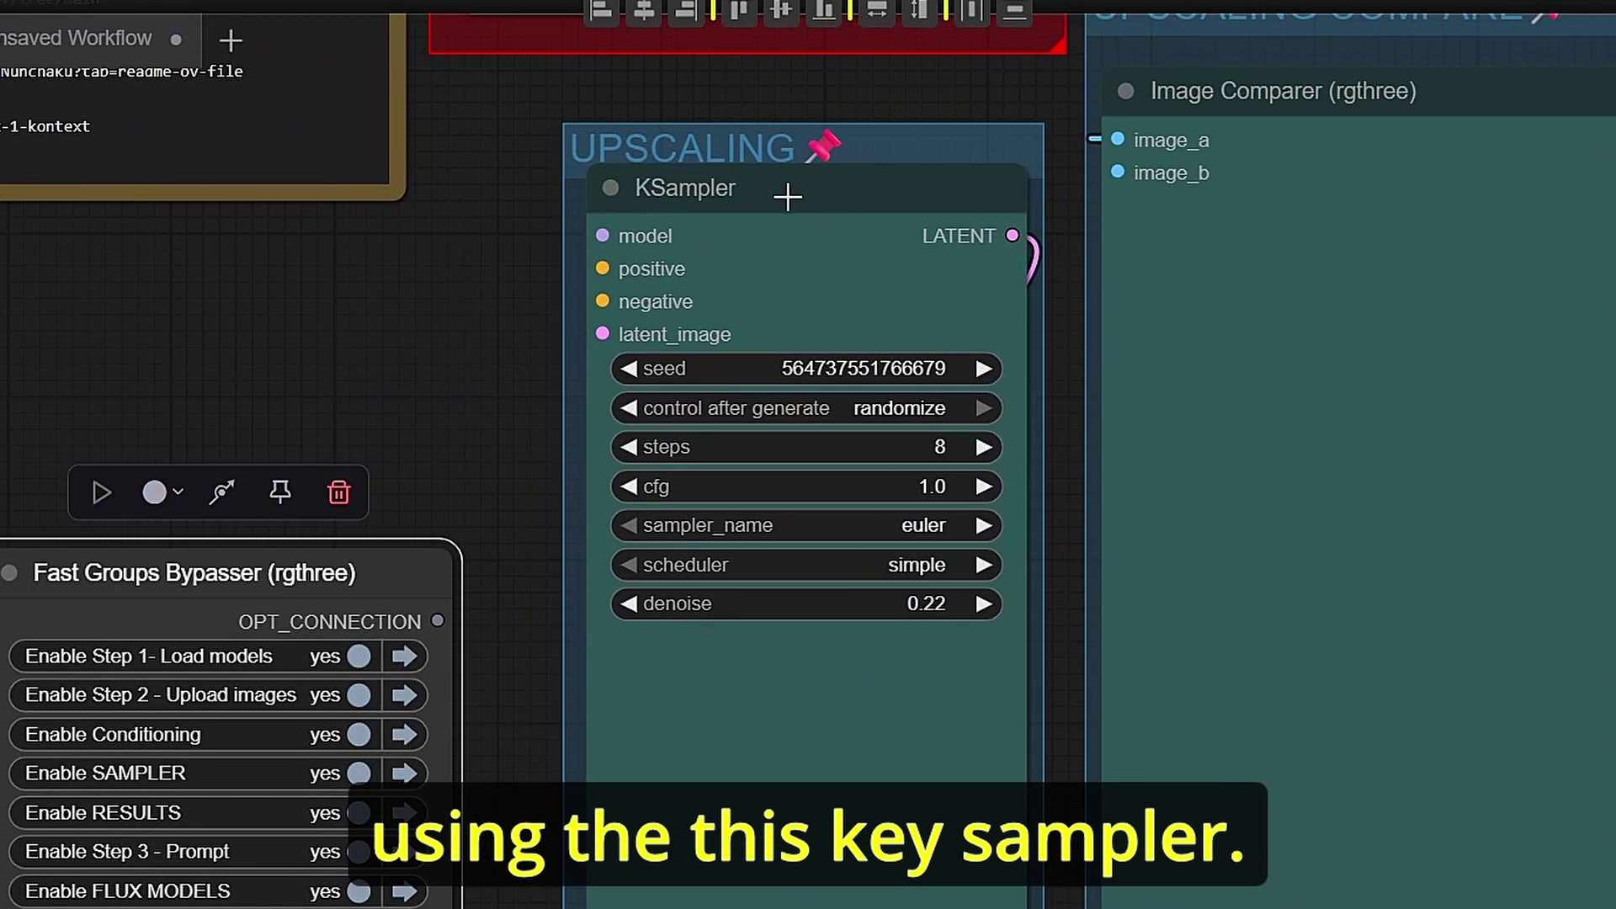
pyautogui.moveTo(471, 338); pyautogui.dragTo(378, 317)
pyautogui.scroll(4, 463, 487)
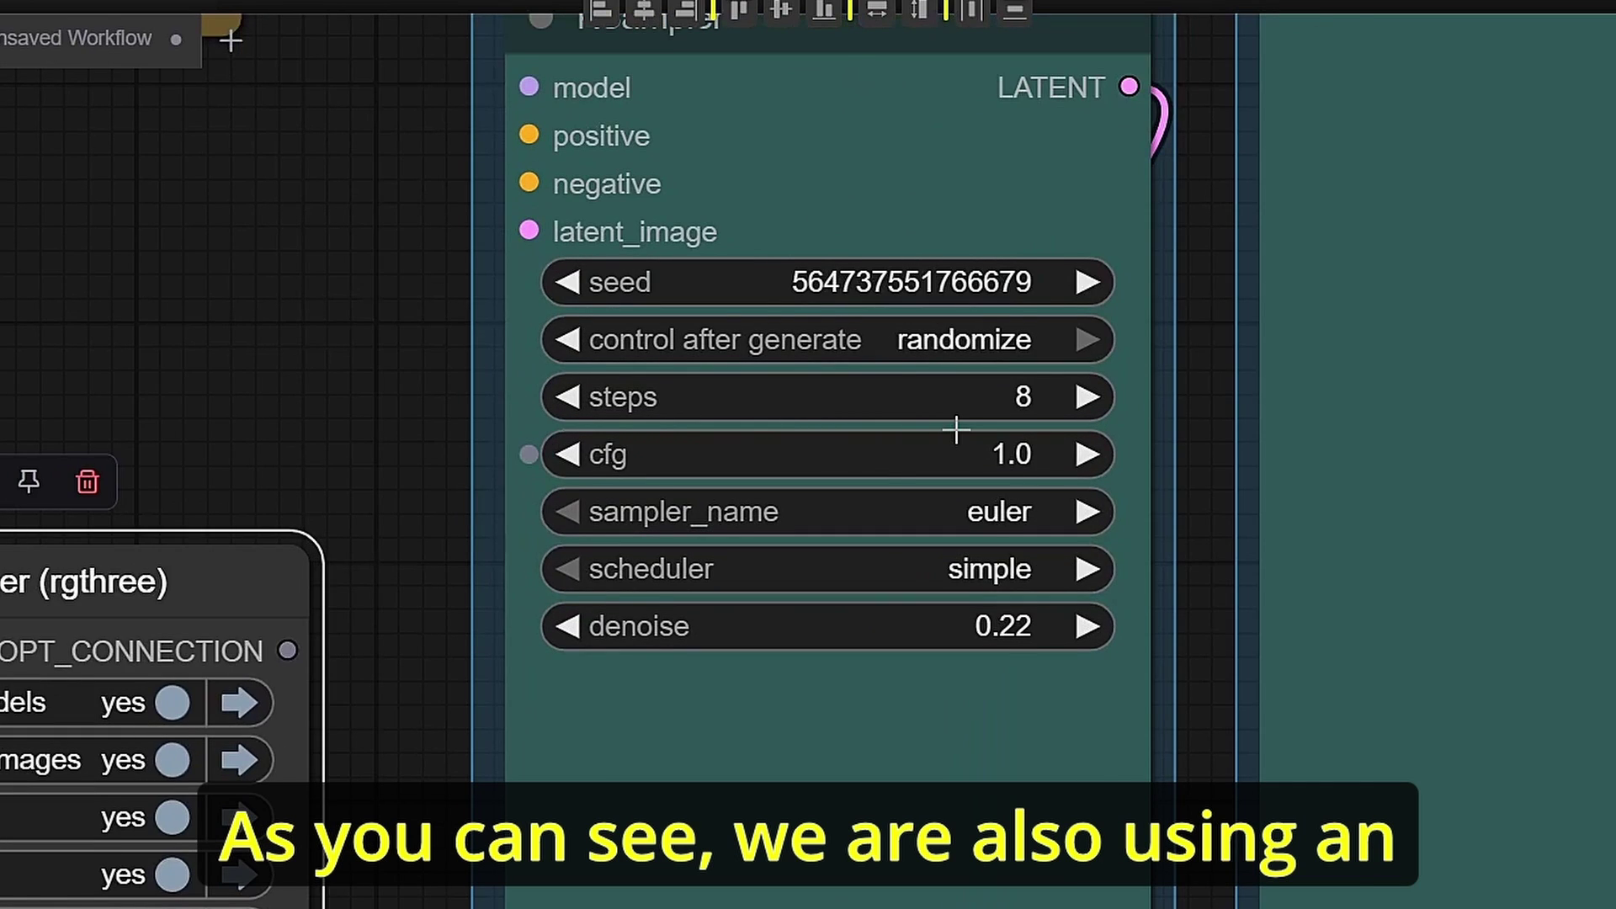
pyautogui.scroll(3, 957, 428)
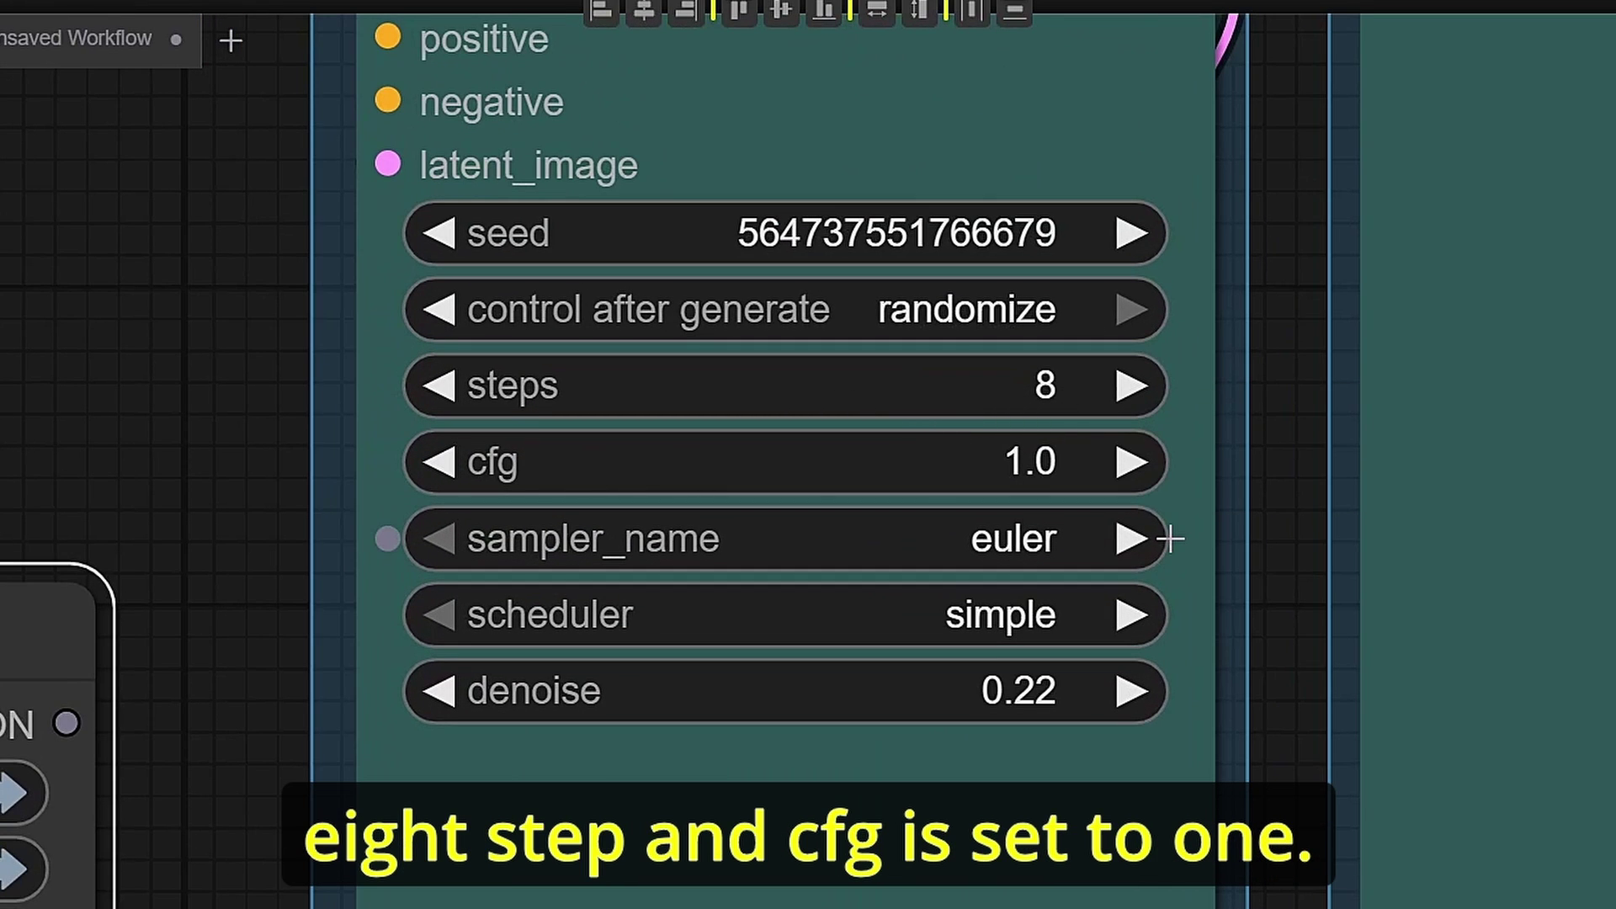
pyautogui.scroll(-1, 1061, 505)
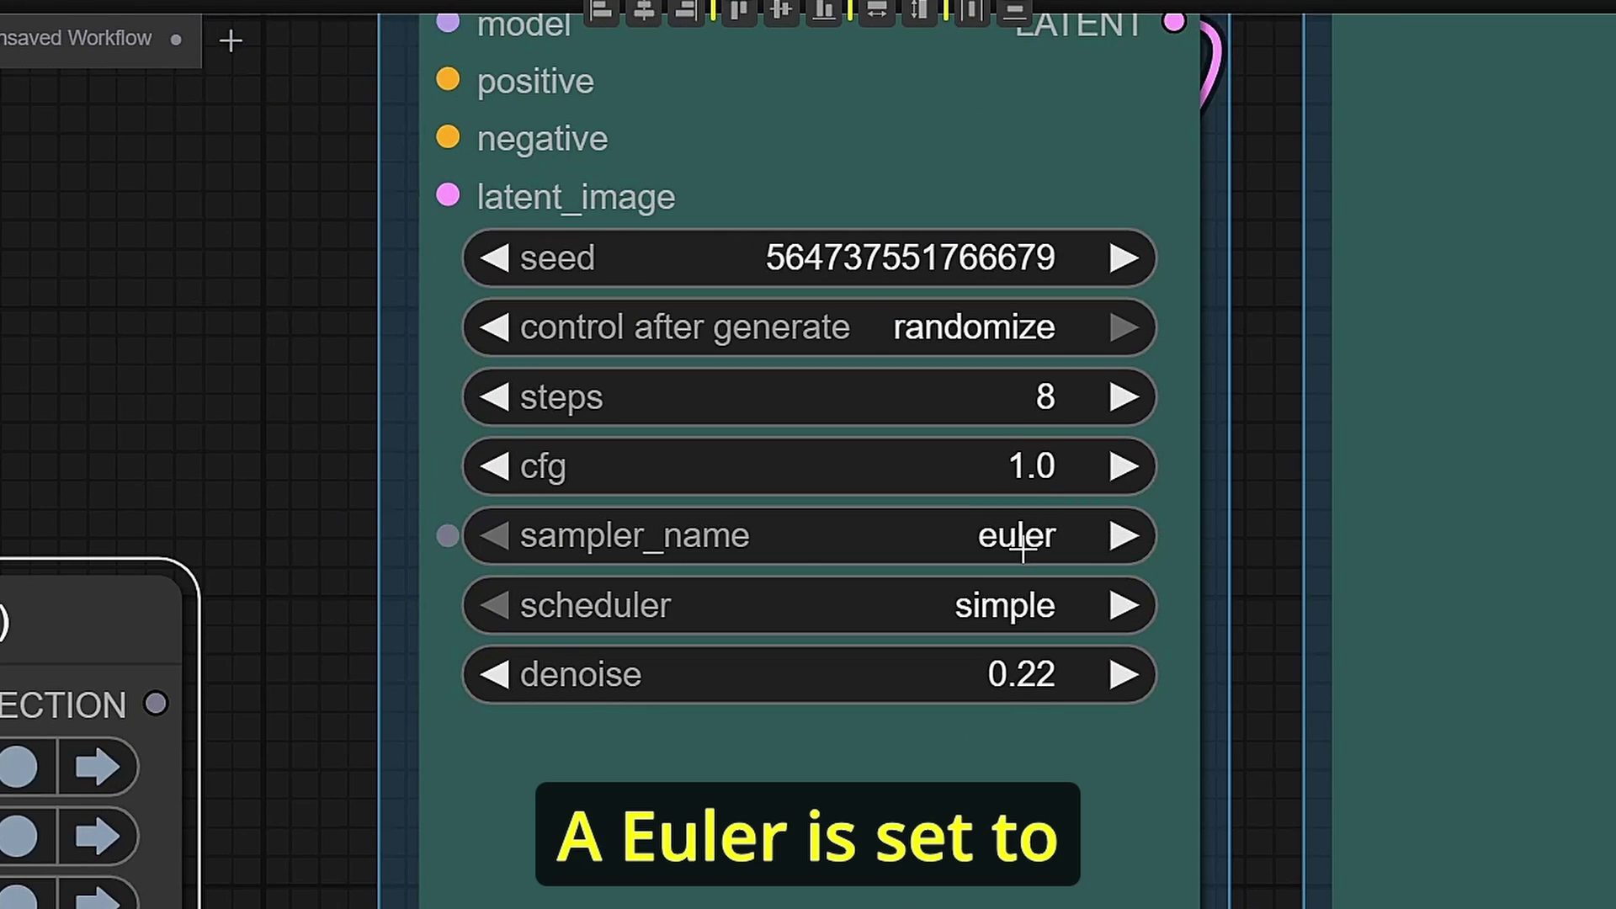
pyautogui.moveTo(291, 790); pyautogui.dragTo(254, 651)
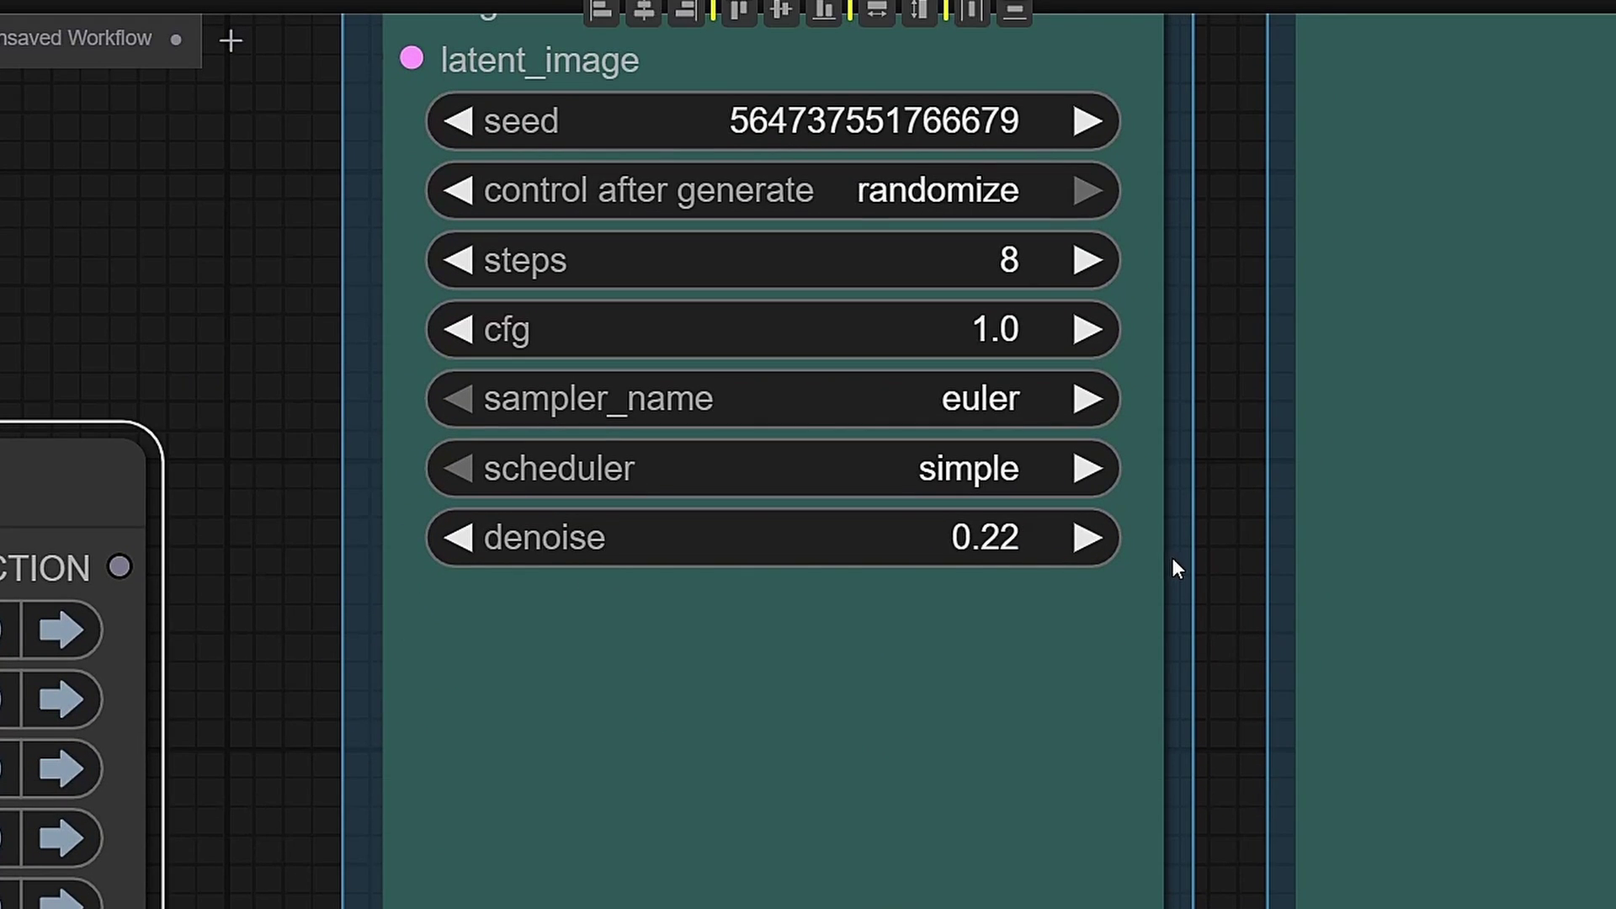
pyautogui.scroll(2, 778, 429)
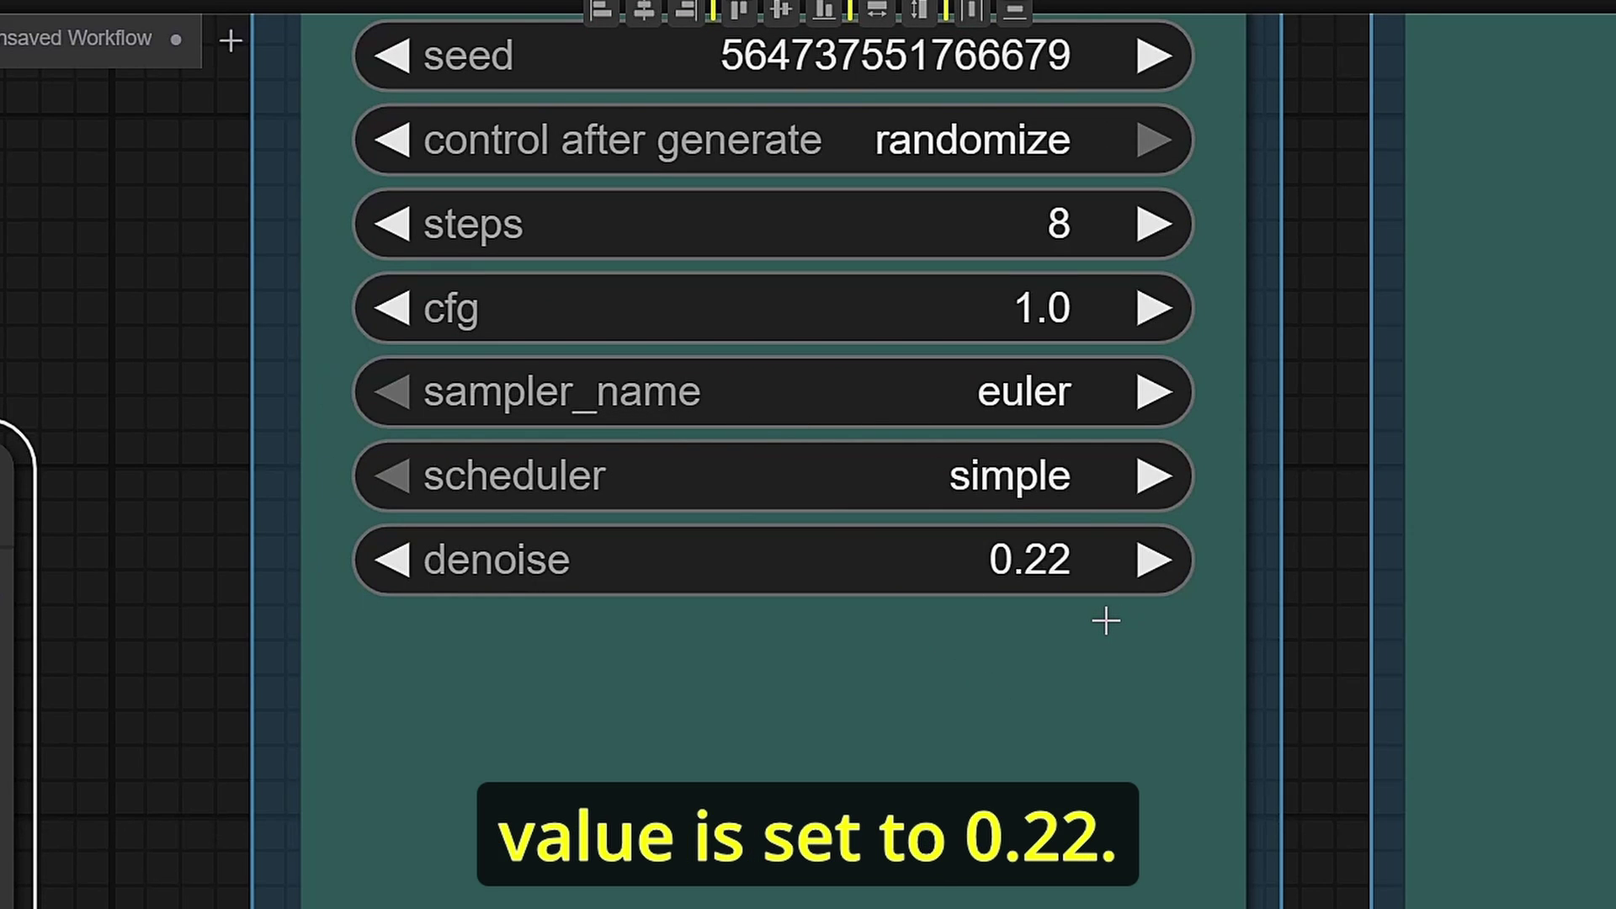
# Look over the whole UPSCALING group together with the neighbouring Image Comparer node and FLUX MODELS group
pyautogui.scroll(-5, 1105, 621)
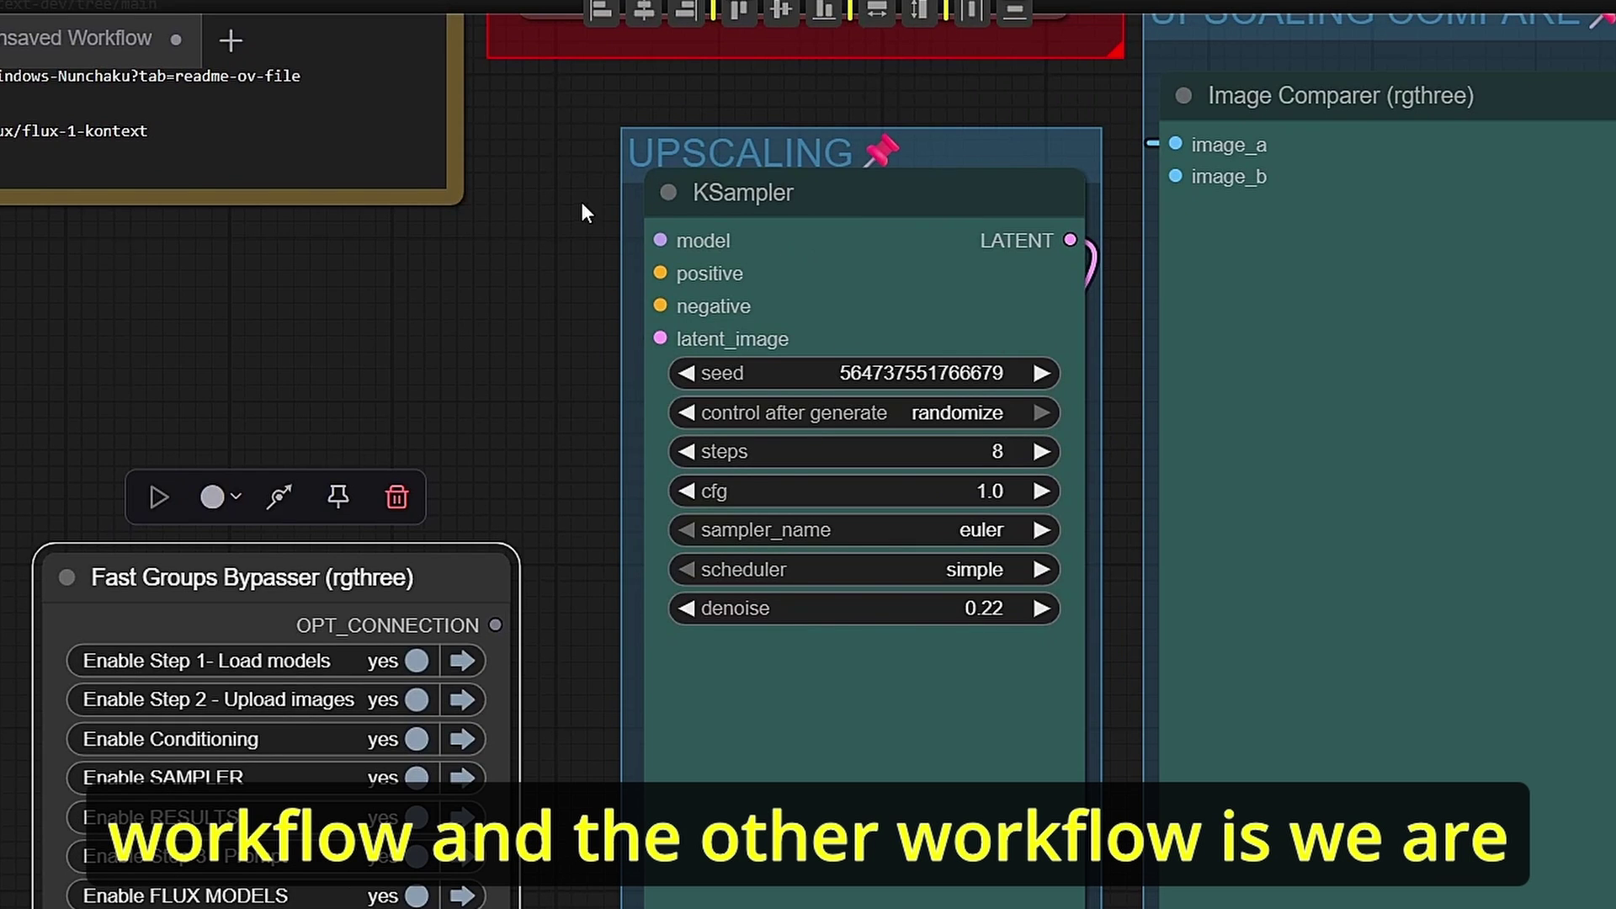
pyautogui.scroll(4, 582, 210)
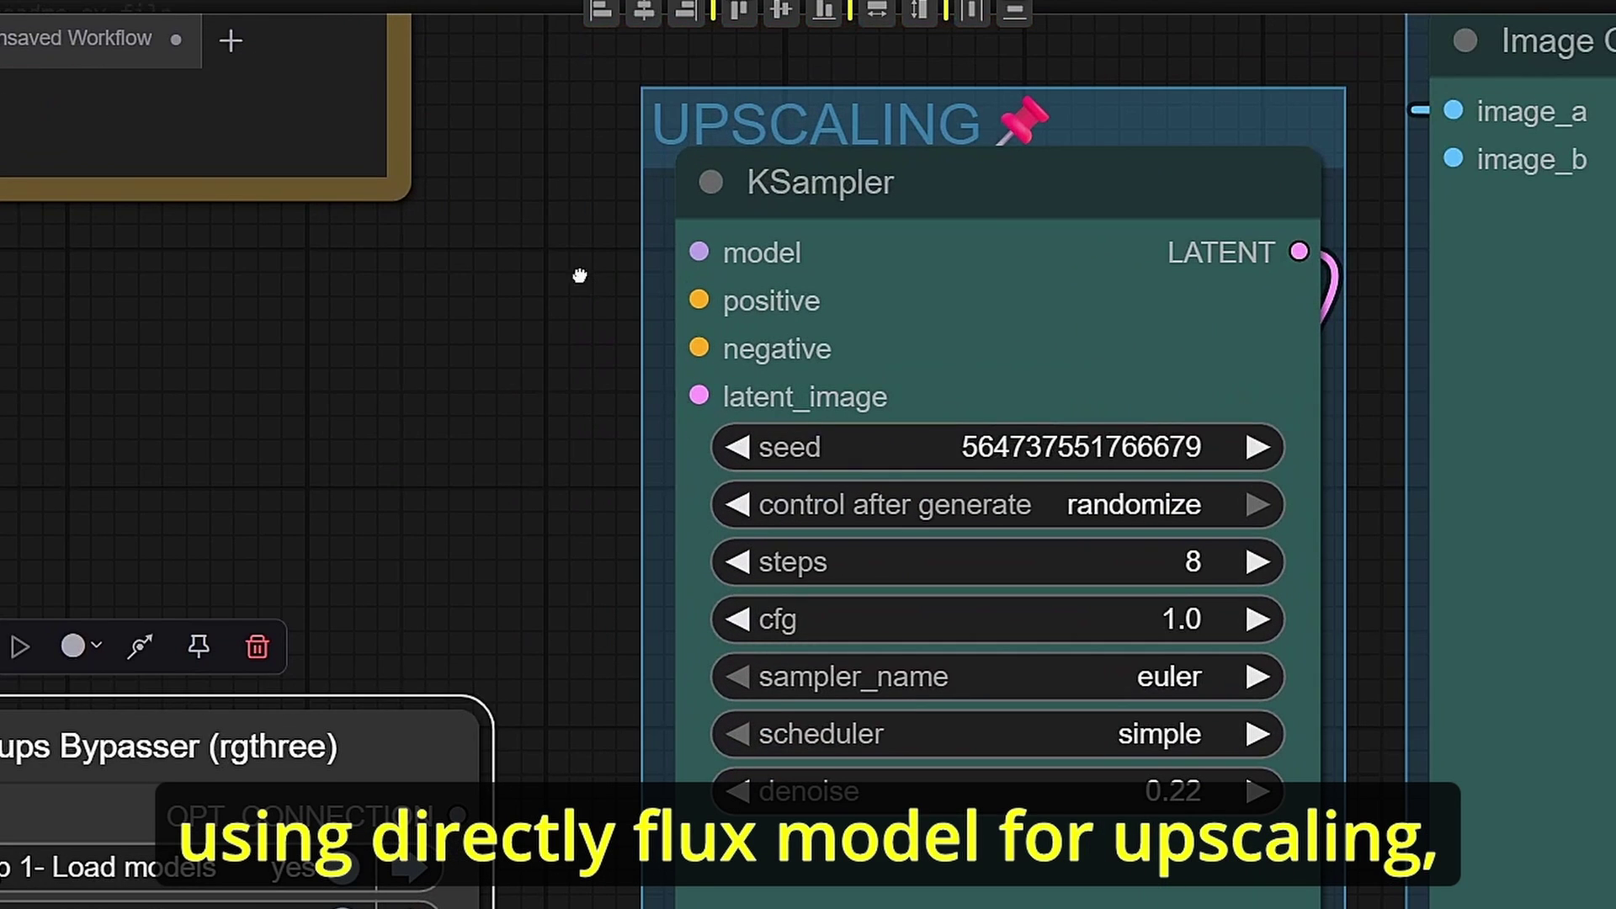
pyautogui.moveTo(580, 275); pyautogui.dragTo(472, 278)
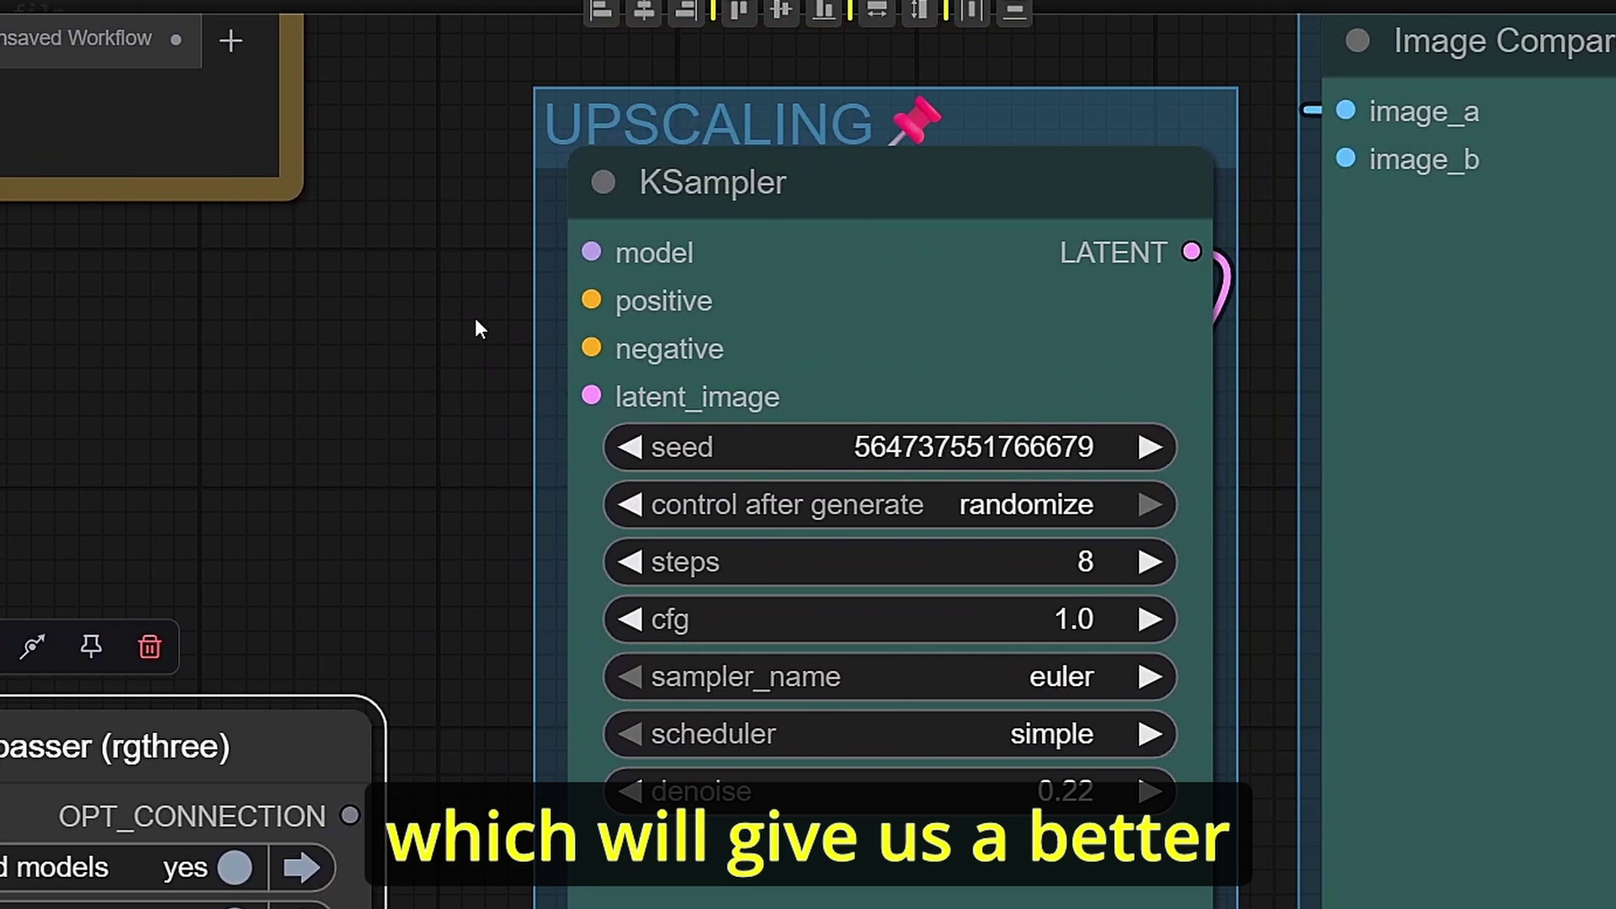
pyautogui.scroll(-3, 477, 320)
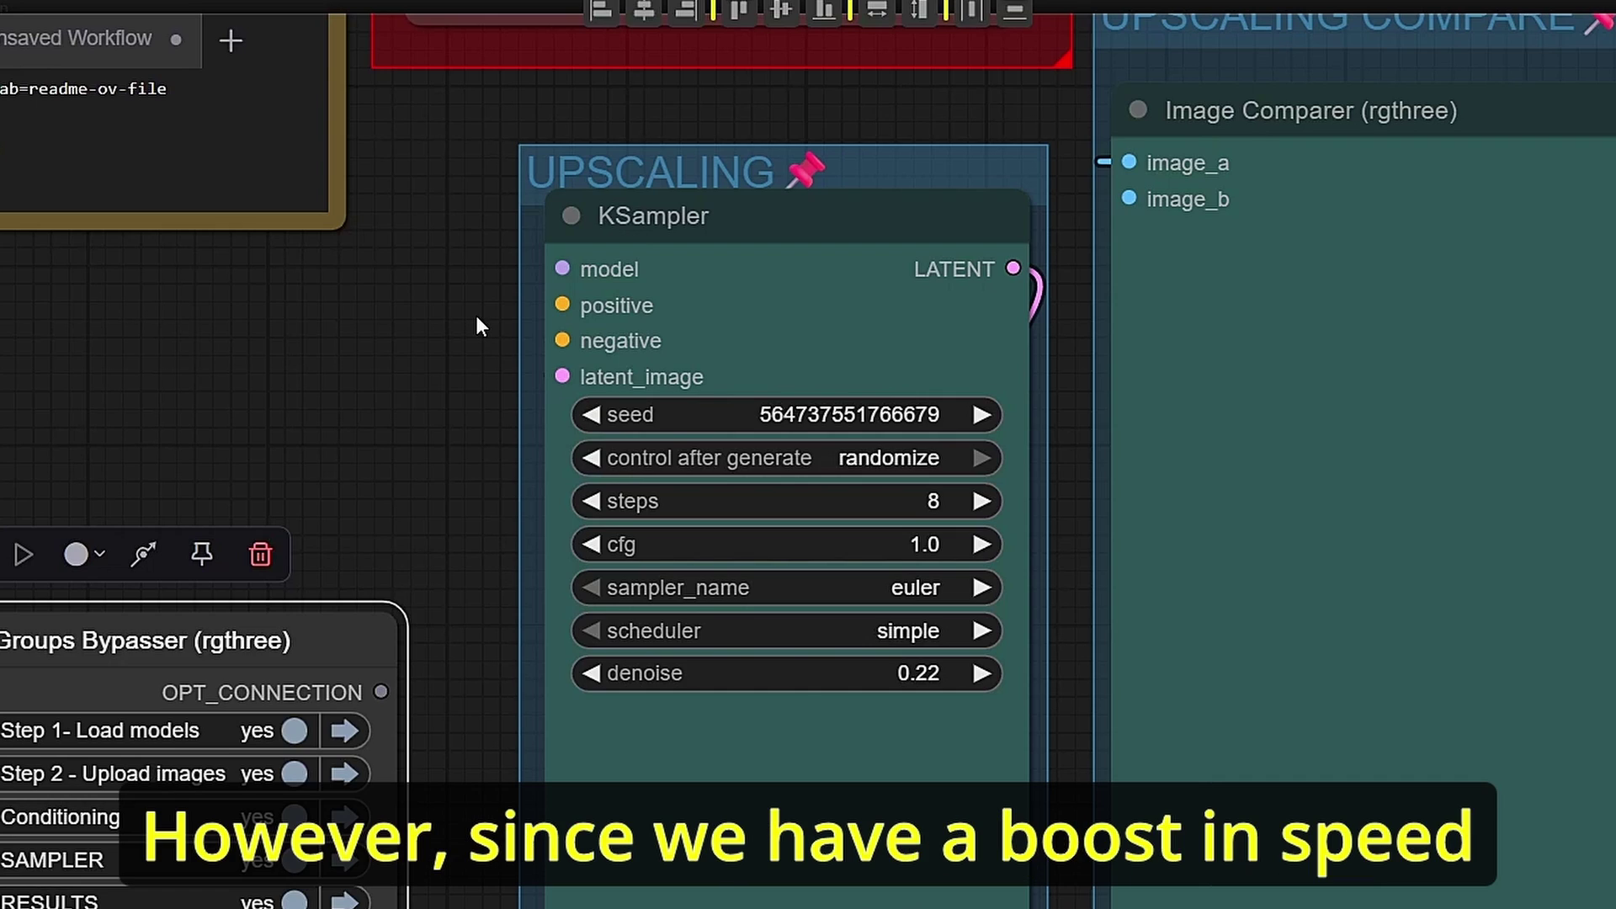
pyautogui.scroll(-5, 476, 315)
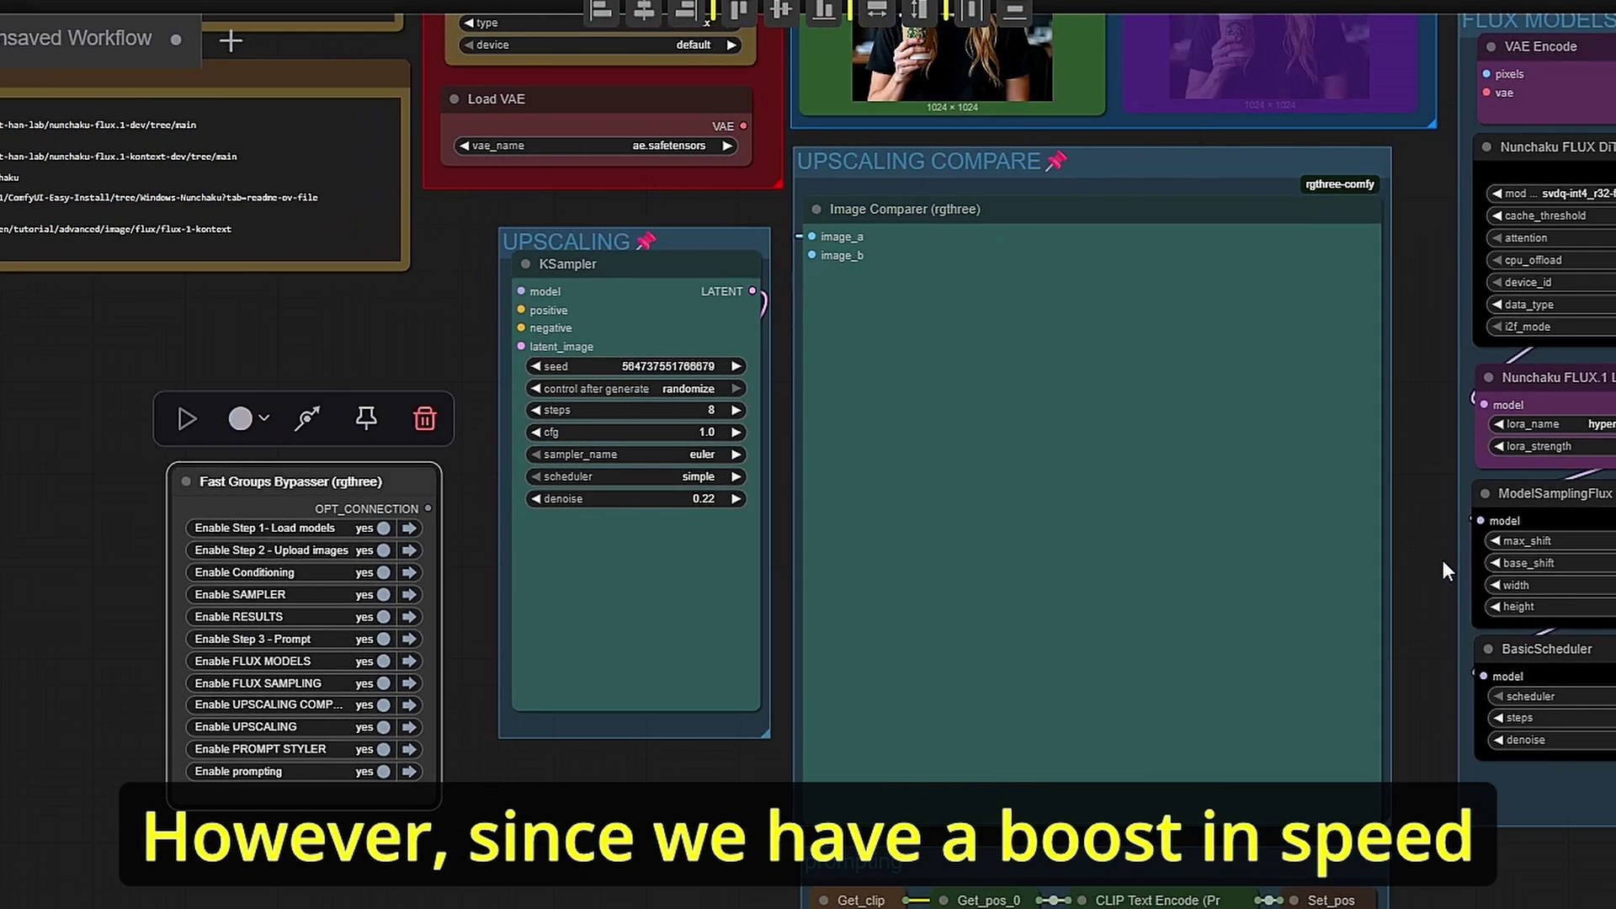
# Examine the filename prefixes of the three Save Image nodes in the RESULTS group
pyautogui.moveTo(1443, 559); pyautogui.dragTo(1065, 559)
pyautogui.scroll(3, 1066, 559)
pyautogui.moveTo(1072, 163); pyautogui.dragTo(960, 579)
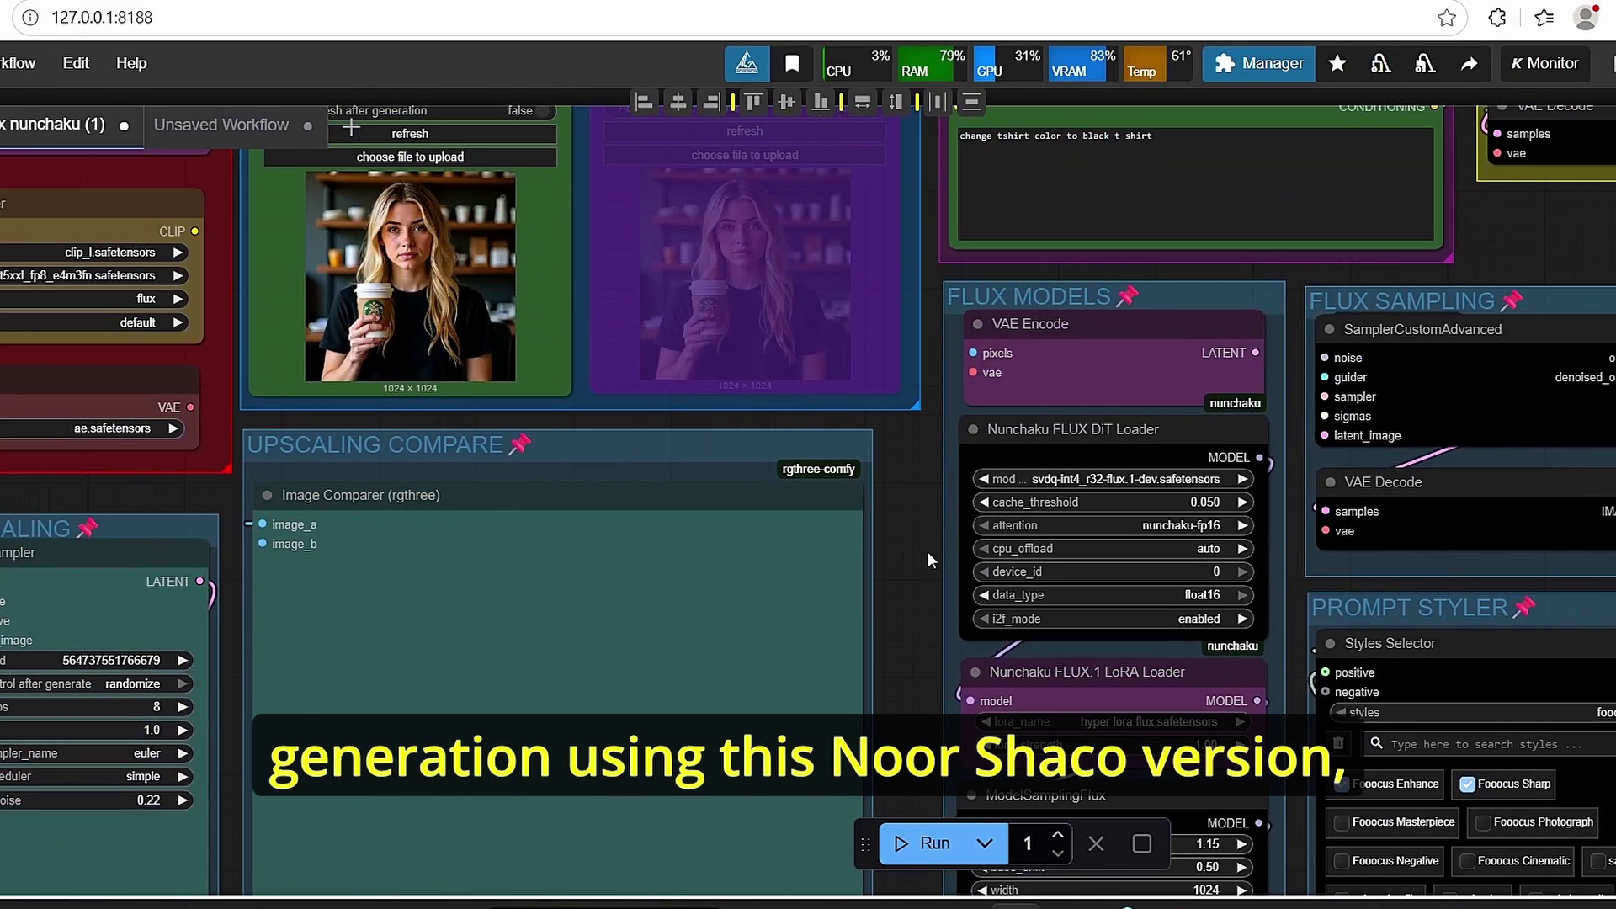
pyautogui.scroll(3, 1065, 454)
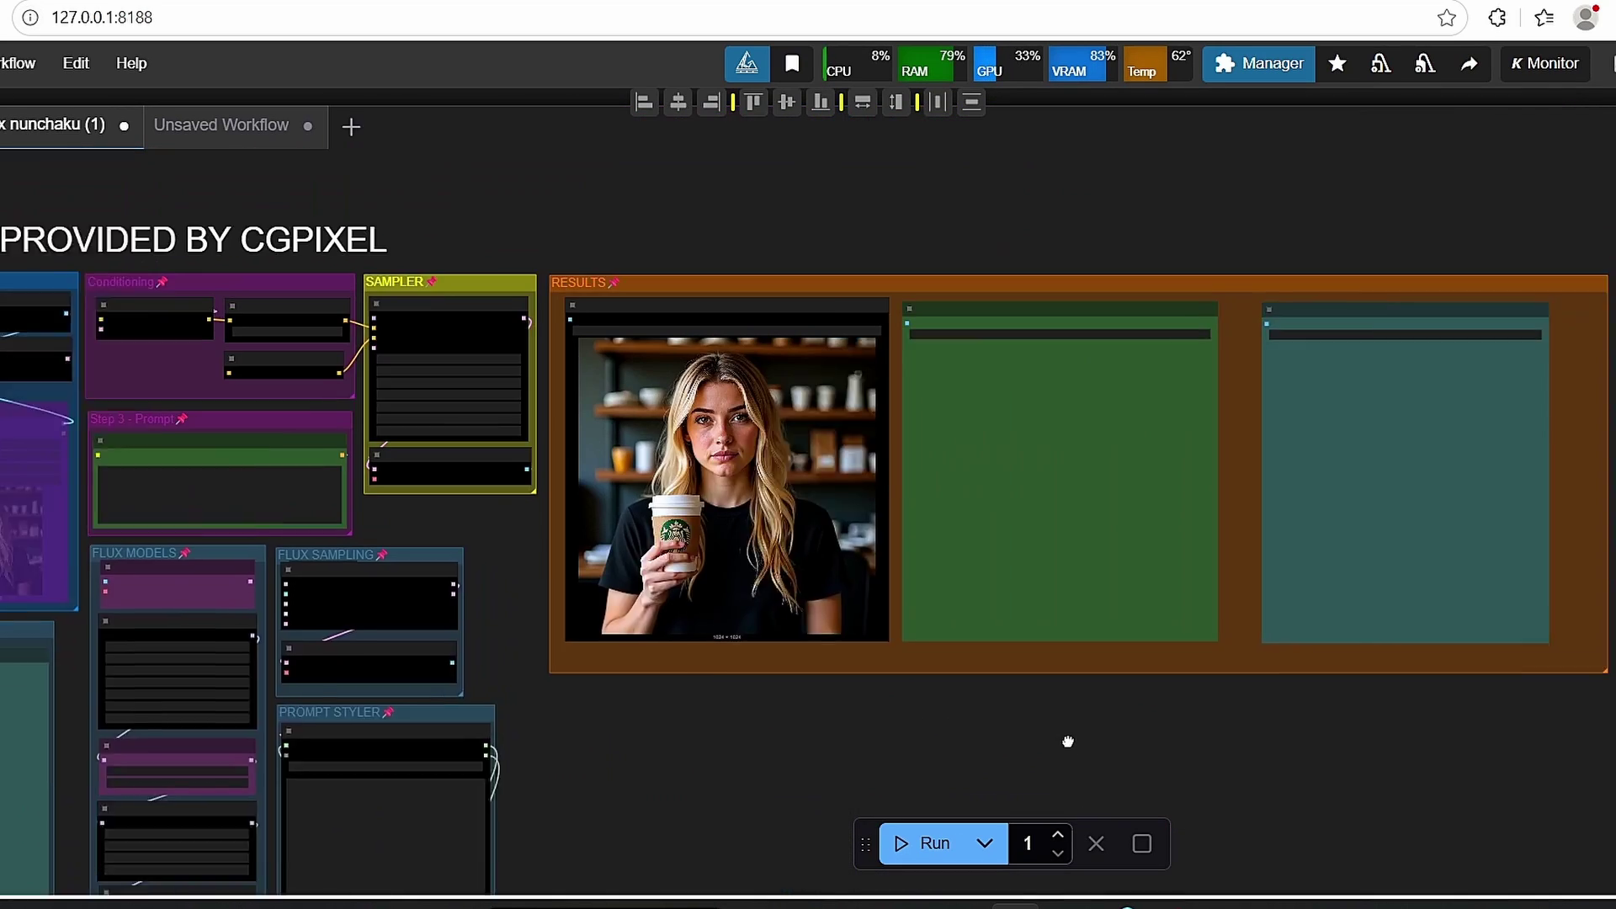
pyautogui.scroll(2, 715, 407)
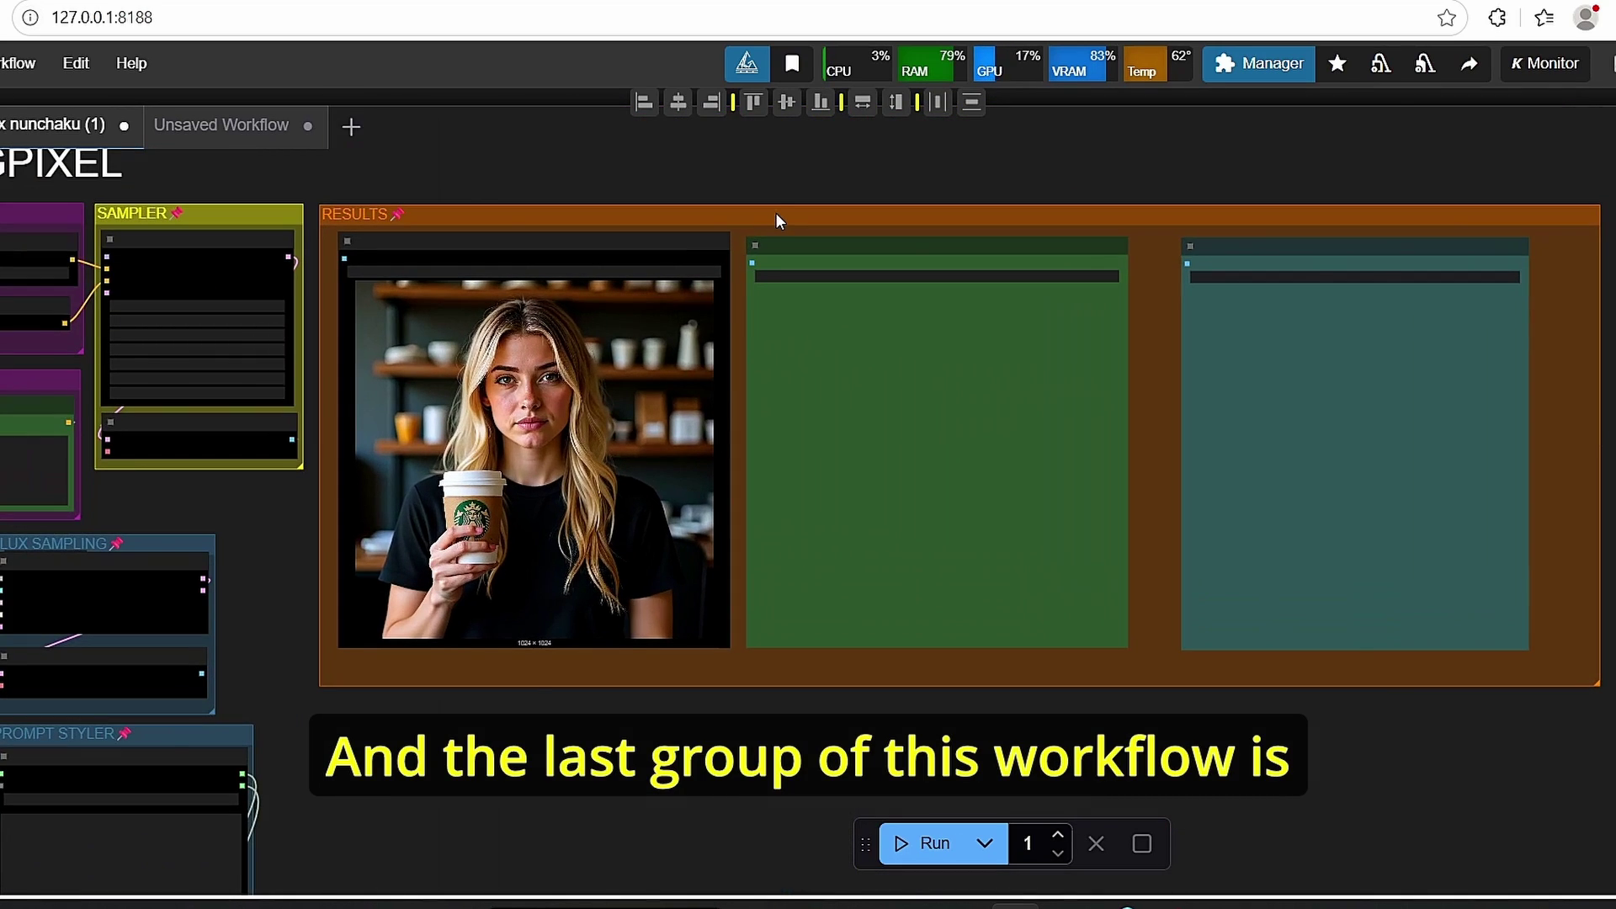
pyautogui.click(775, 212)
pyautogui.scroll(2, 867, 241)
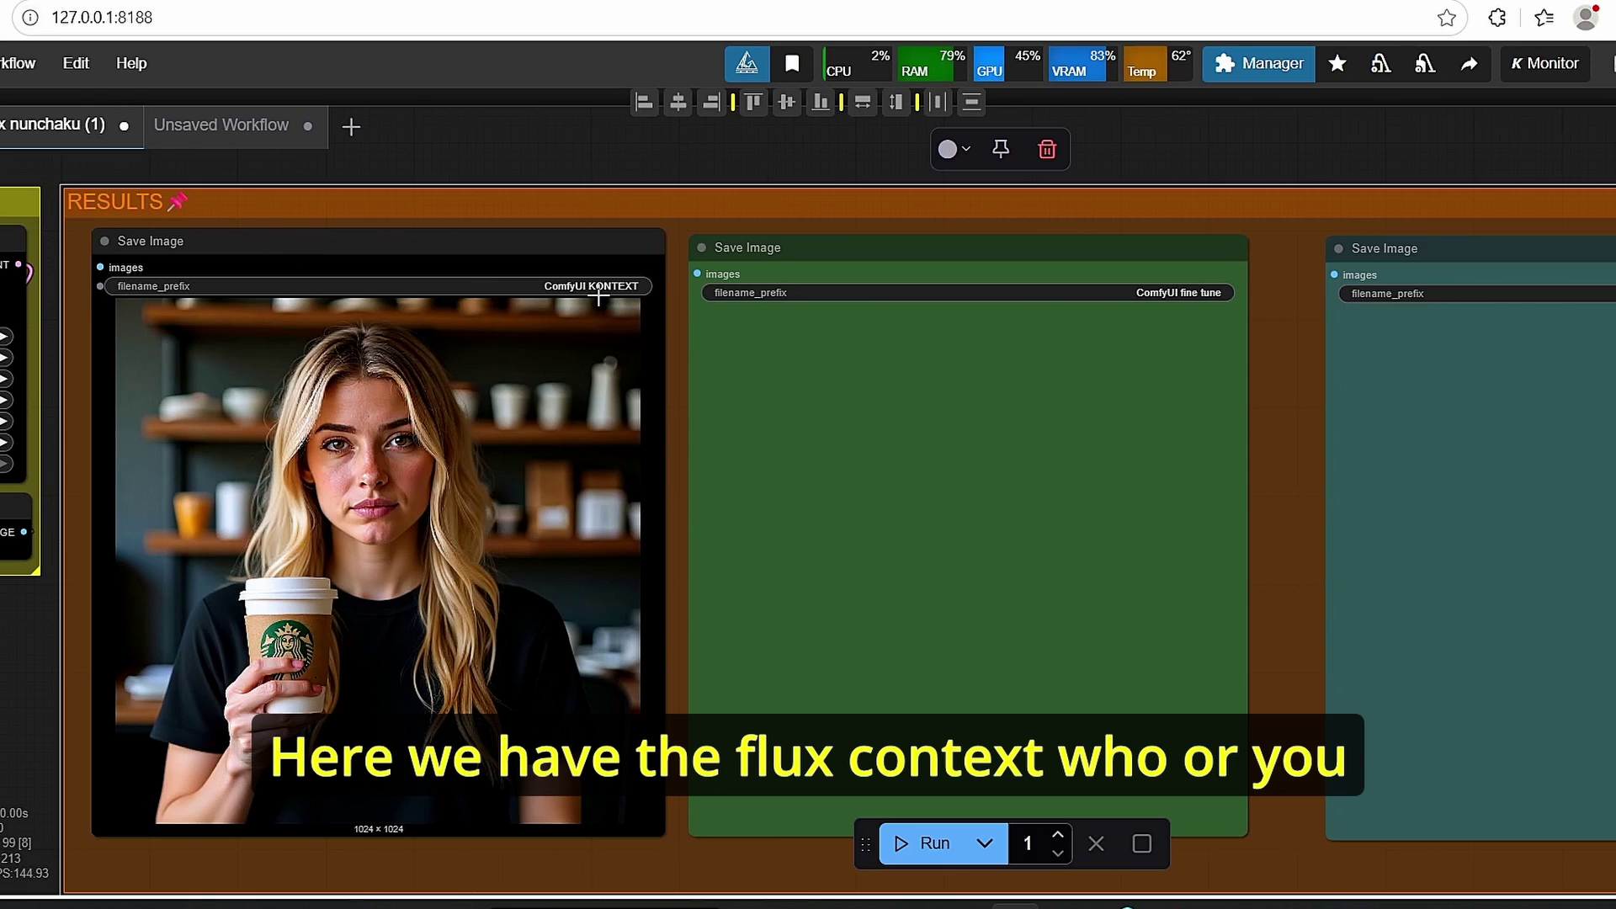
pyautogui.moveTo(599, 296)
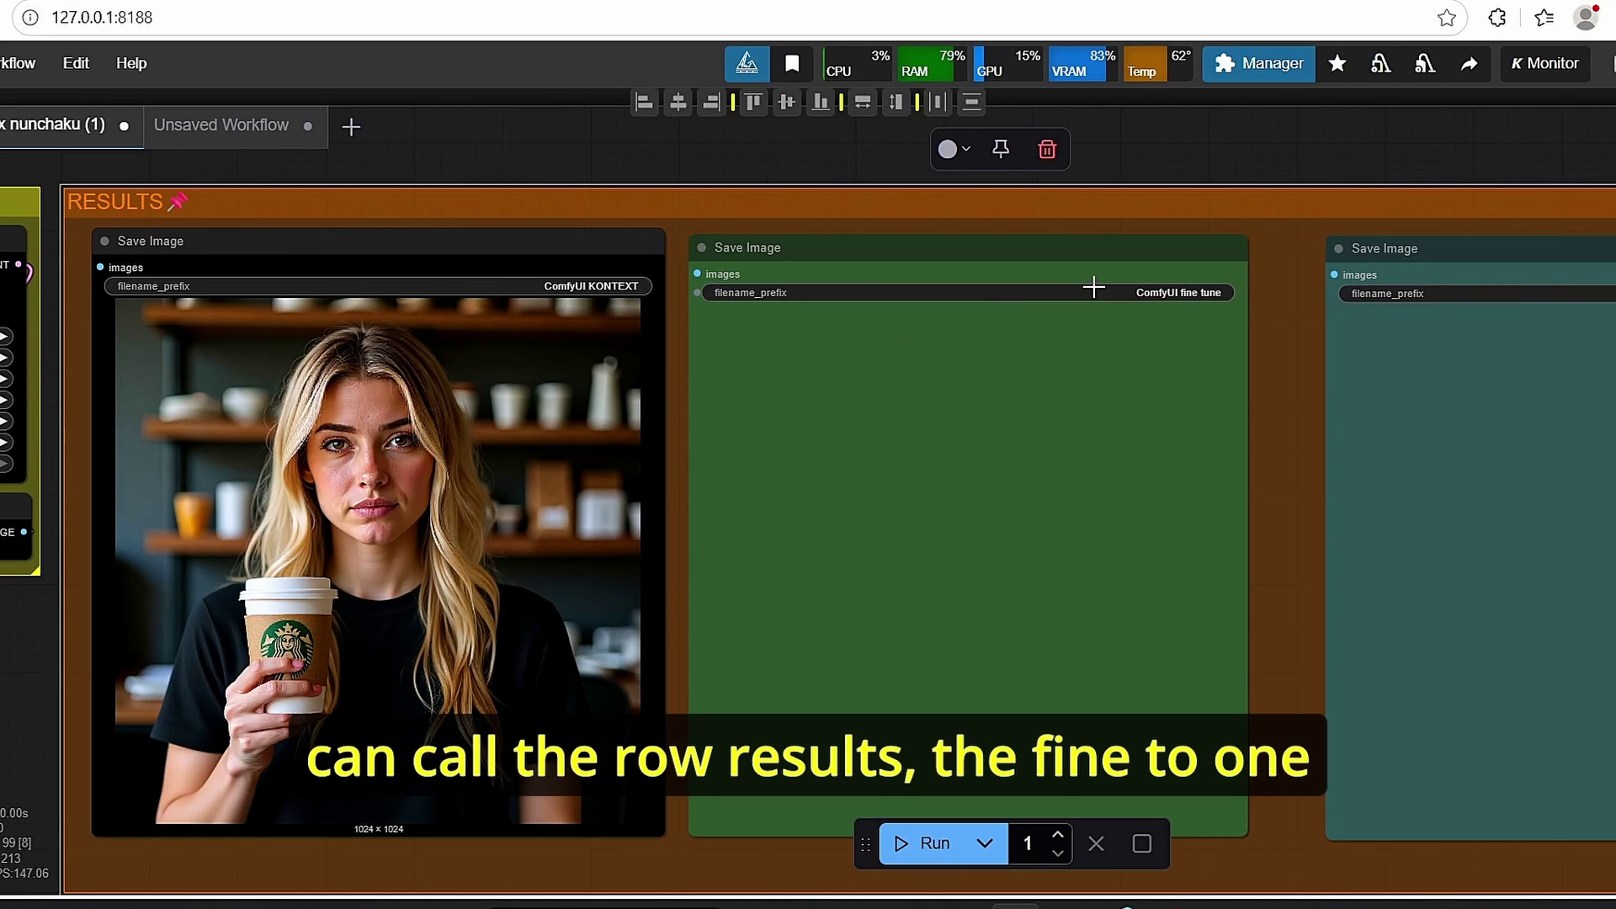
pyautogui.hscroll(5, 1313, 303)
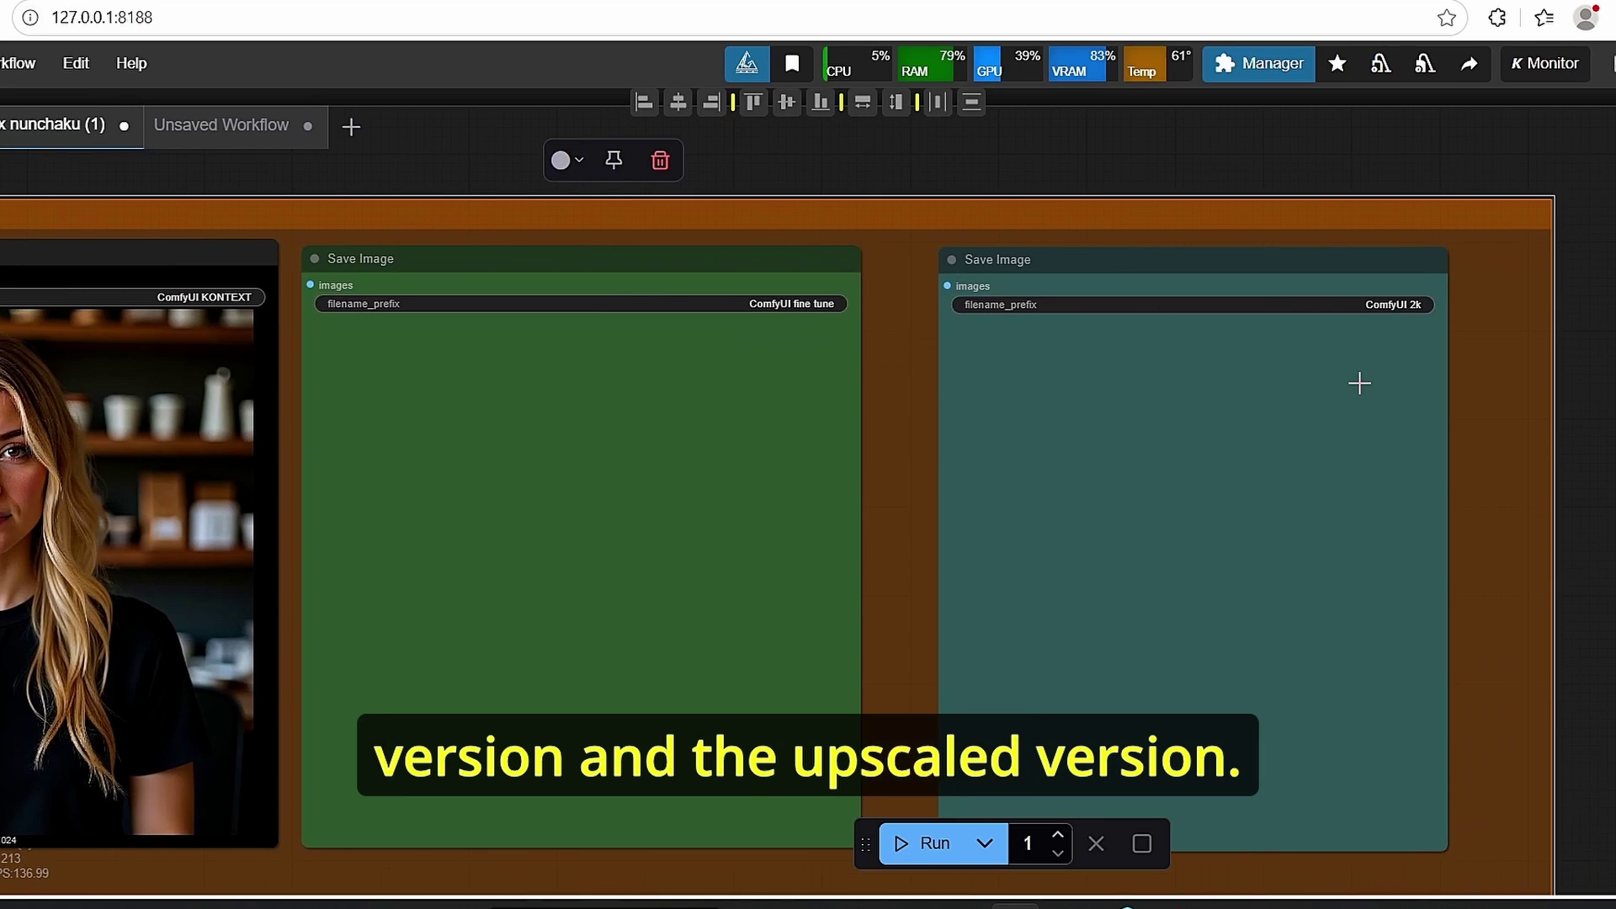
# Look over the complete Flux Kontext workflow, from the model-loading group through to the results
pyautogui.scroll(-8, 1356, 379)
pyautogui.hscroll(-5, 856, 699)
pyautogui.scroll(4, 855, 514)
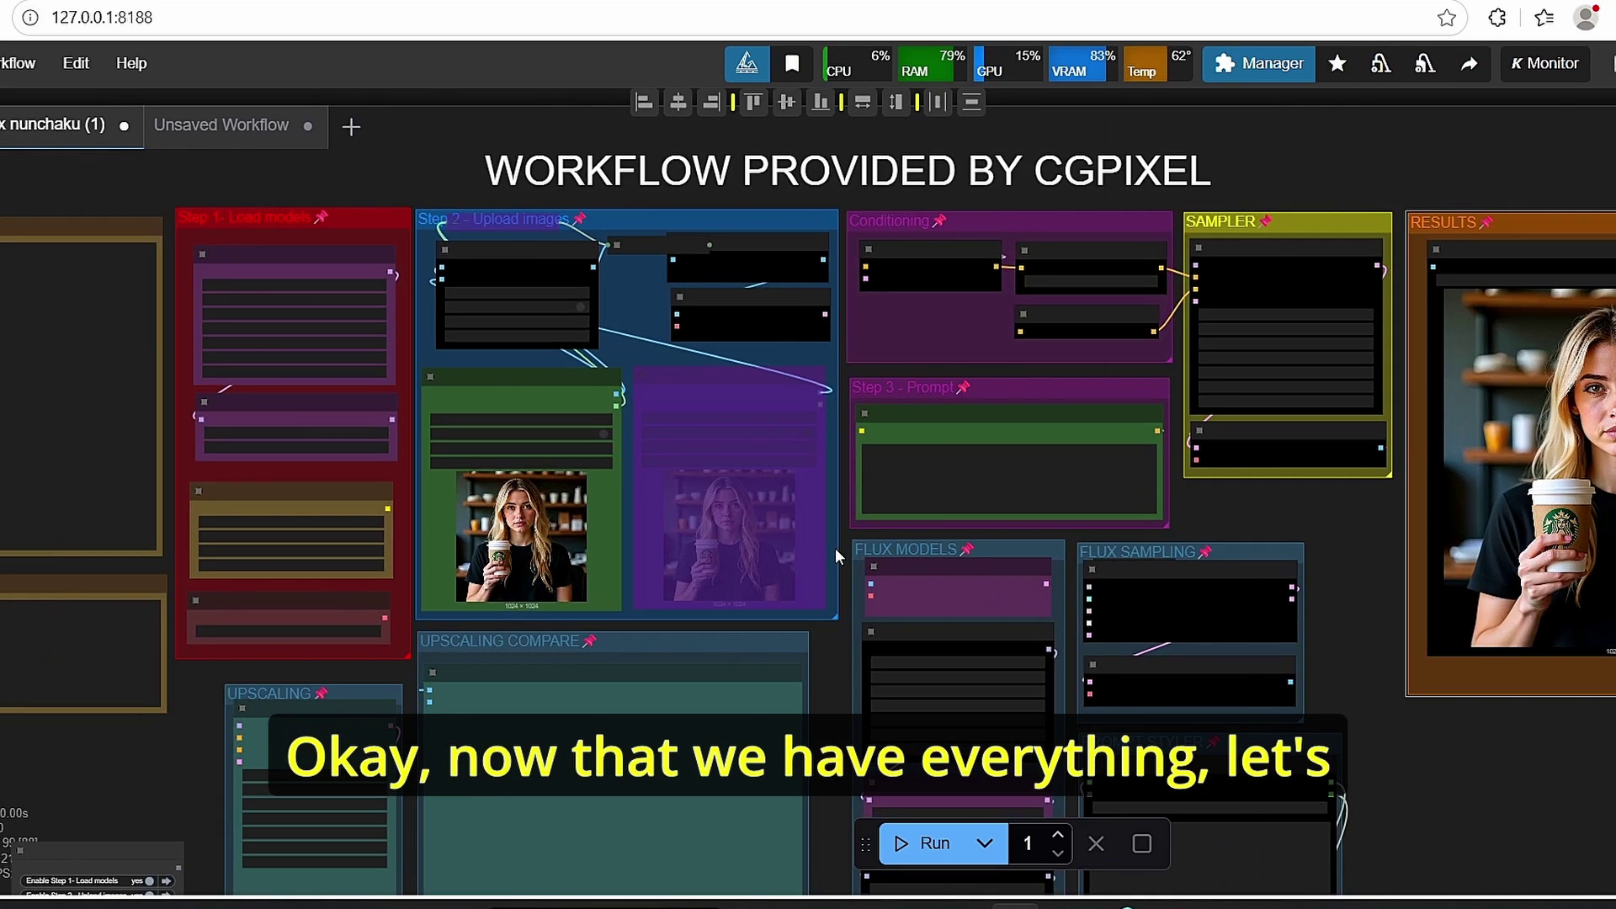
pyautogui.scroll(2, 840, 546)
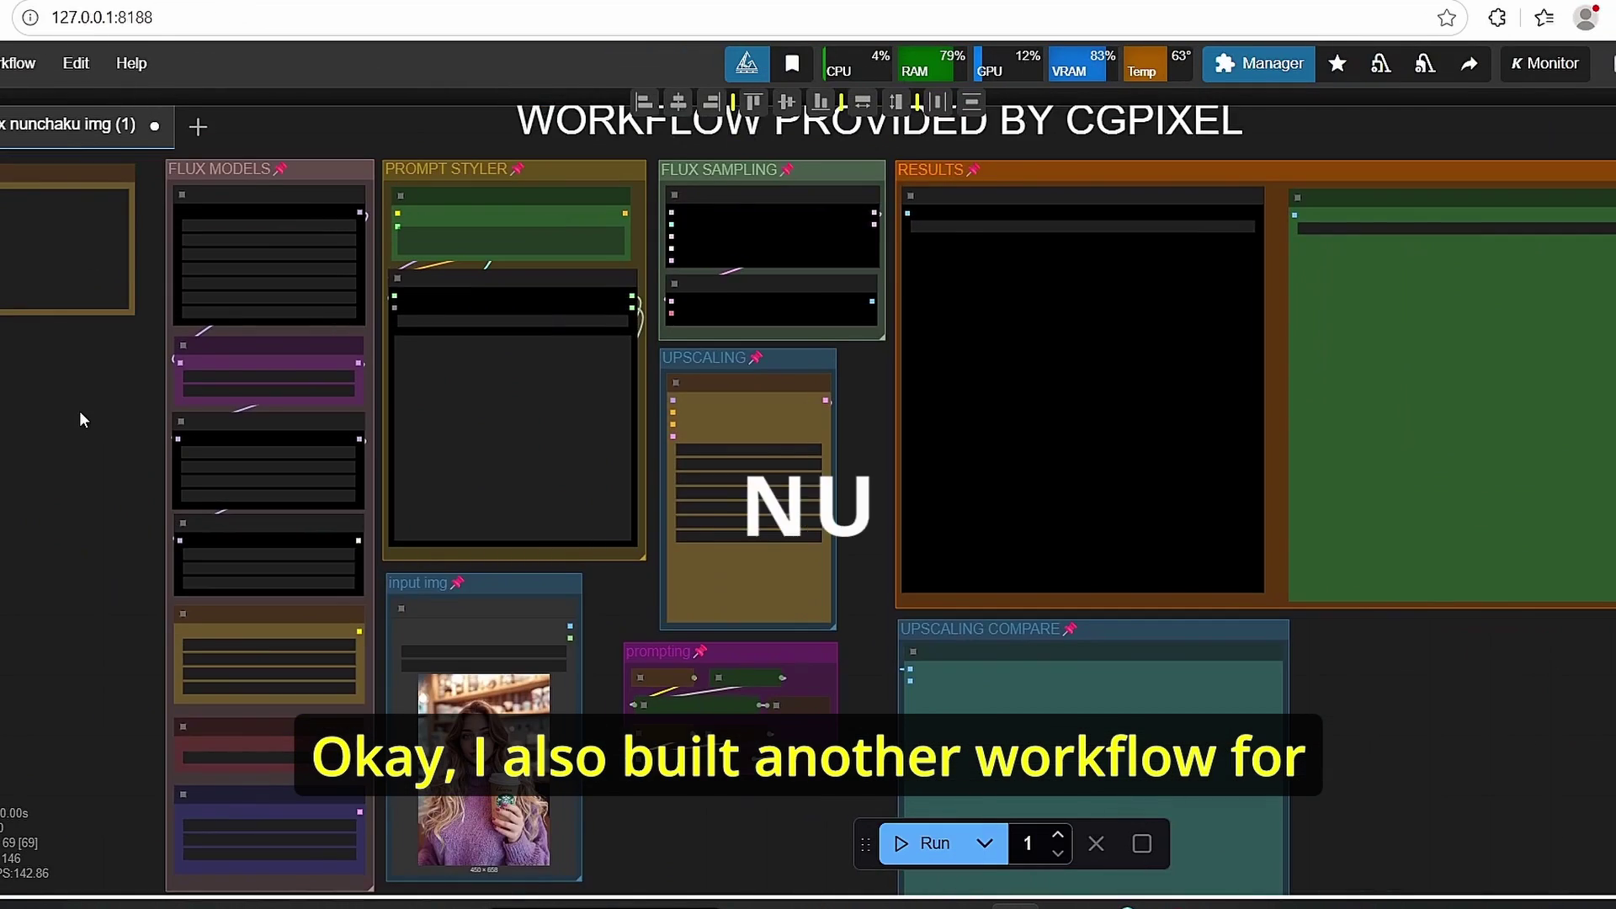
# Survey the second Nunchaku workflow's groups, including FLUX MODELS, UPSCALING and the Load Image node in the input img group
pyautogui.scroll(2, 84, 408)
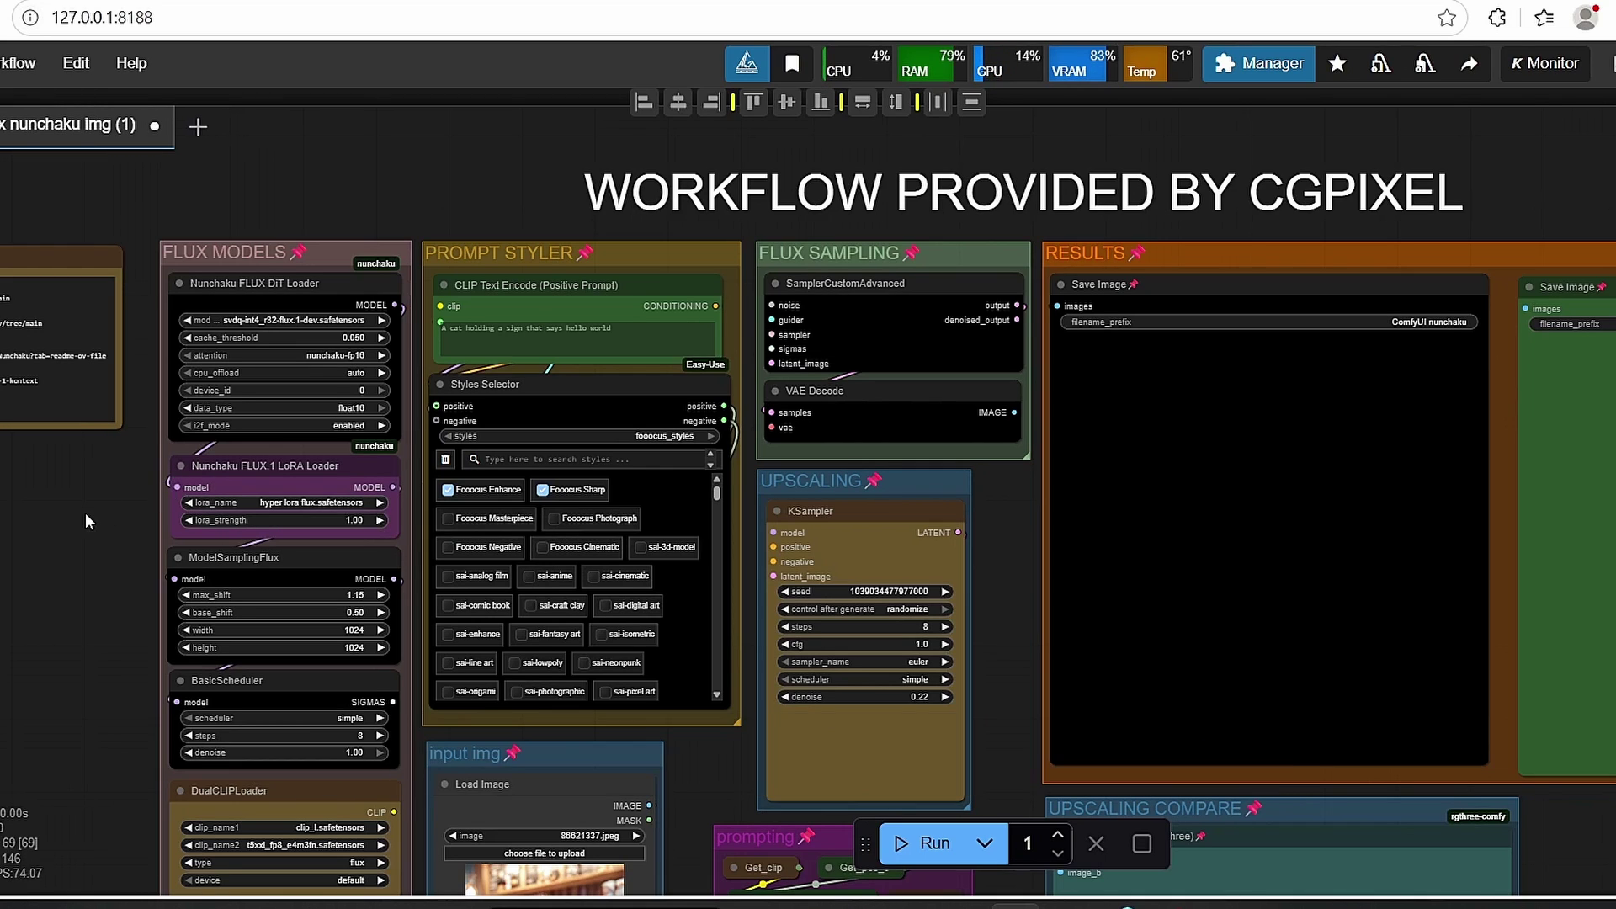
pyautogui.moveTo(686, 779); pyautogui.dragTo(709, 649)
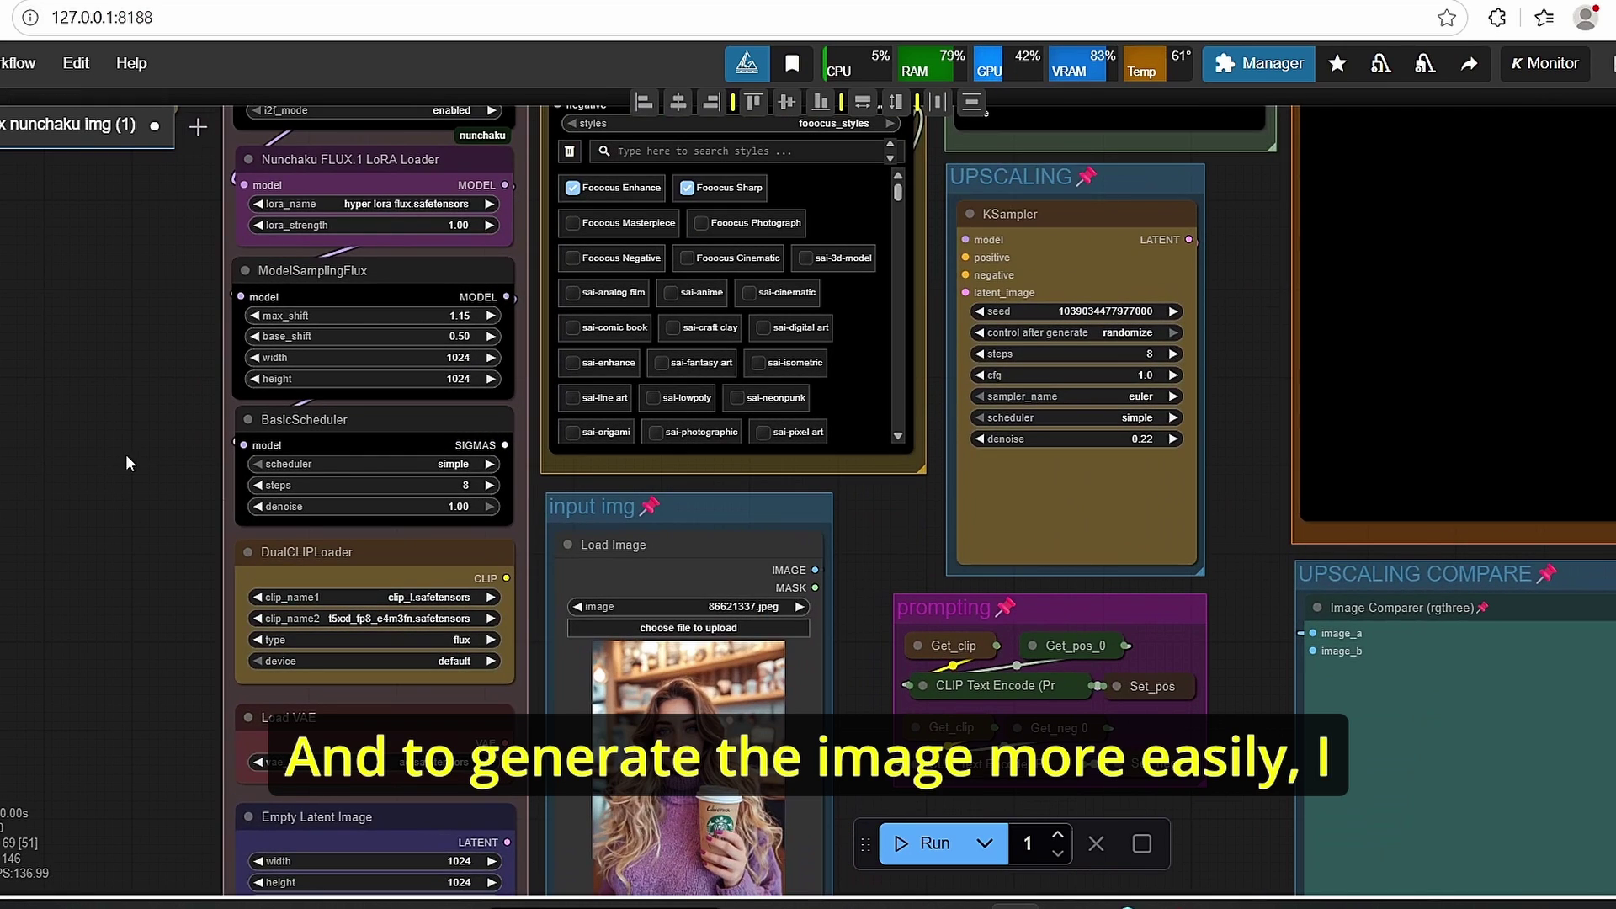
pyautogui.moveTo(143, 496); pyautogui.dragTo(109, 450)
pyautogui.scroll(1, 690, 648)
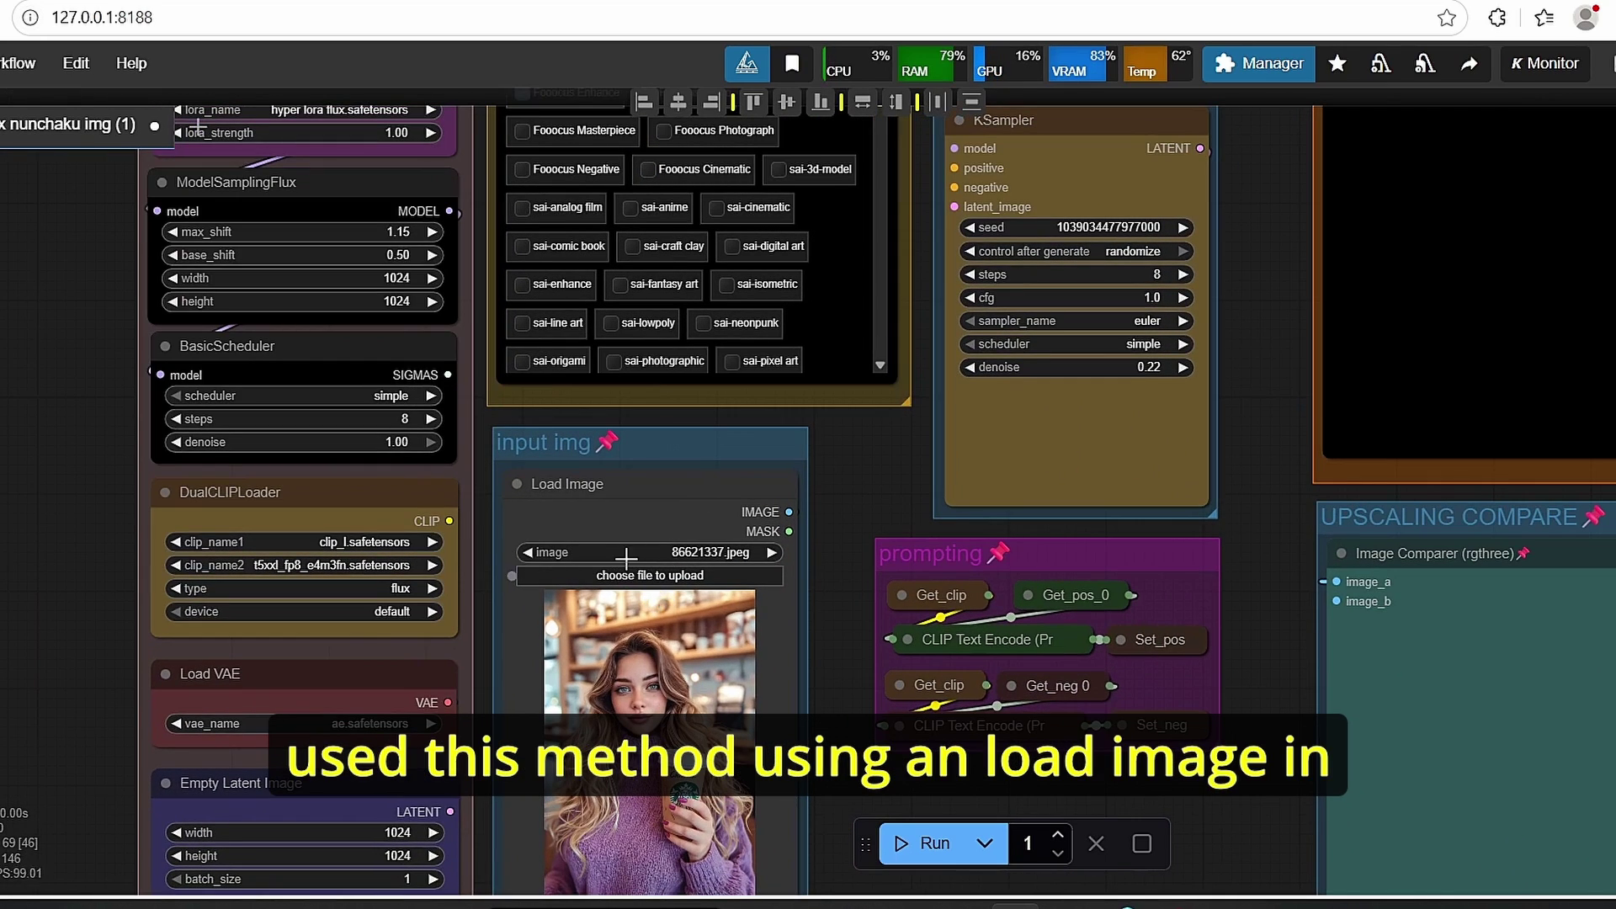
pyautogui.moveTo(822, 616); pyautogui.dragTo(809, 503)
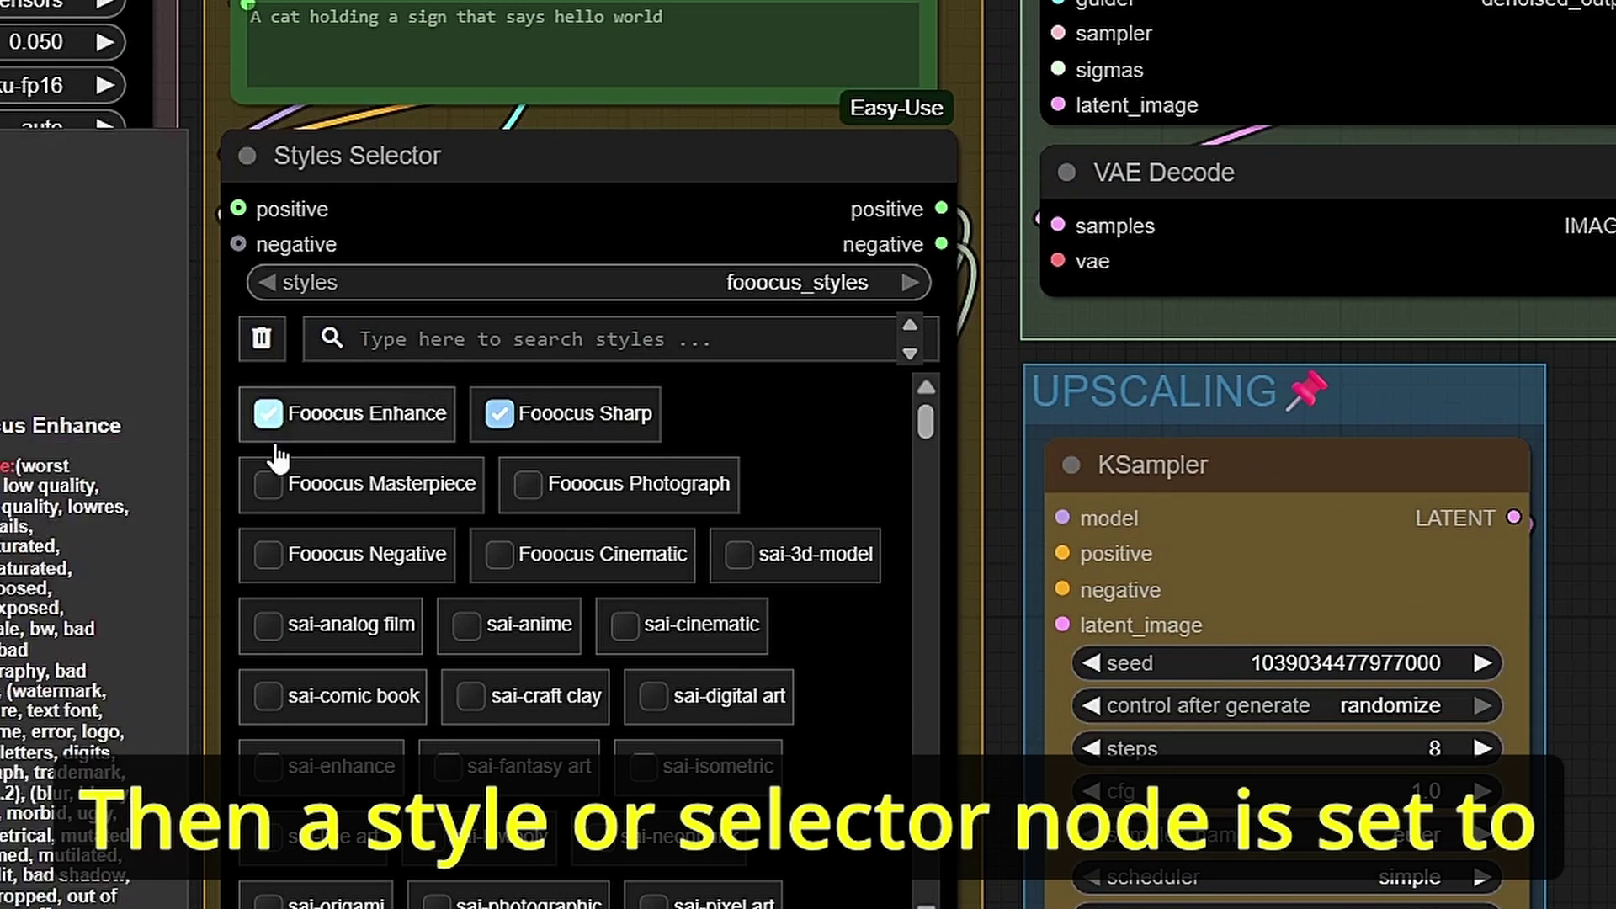
# Inspect the Fooocus Enhance and Fooocus Sharp styles in the Styles Selector and the SamplerCustomAdvanced node in the FLUX SAMPLING group
pyautogui.moveTo(617, 439)
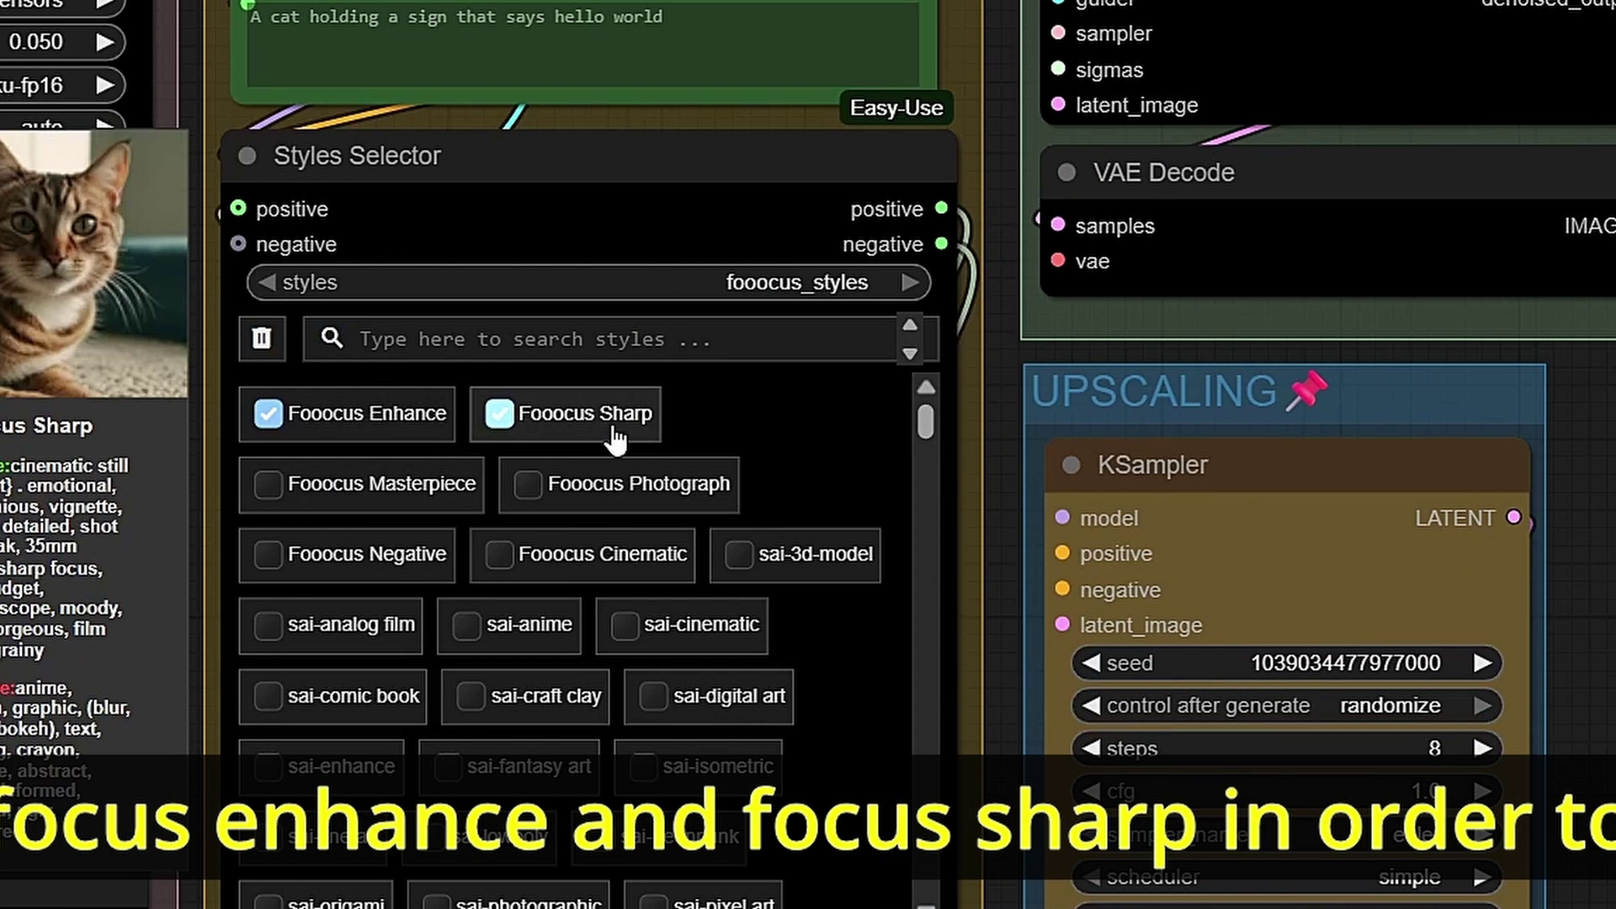
pyautogui.scroll(-3, 786, 509)
pyautogui.scroll(3, 881, 544)
pyautogui.moveTo(1008, 308); pyautogui.dragTo(989, 516)
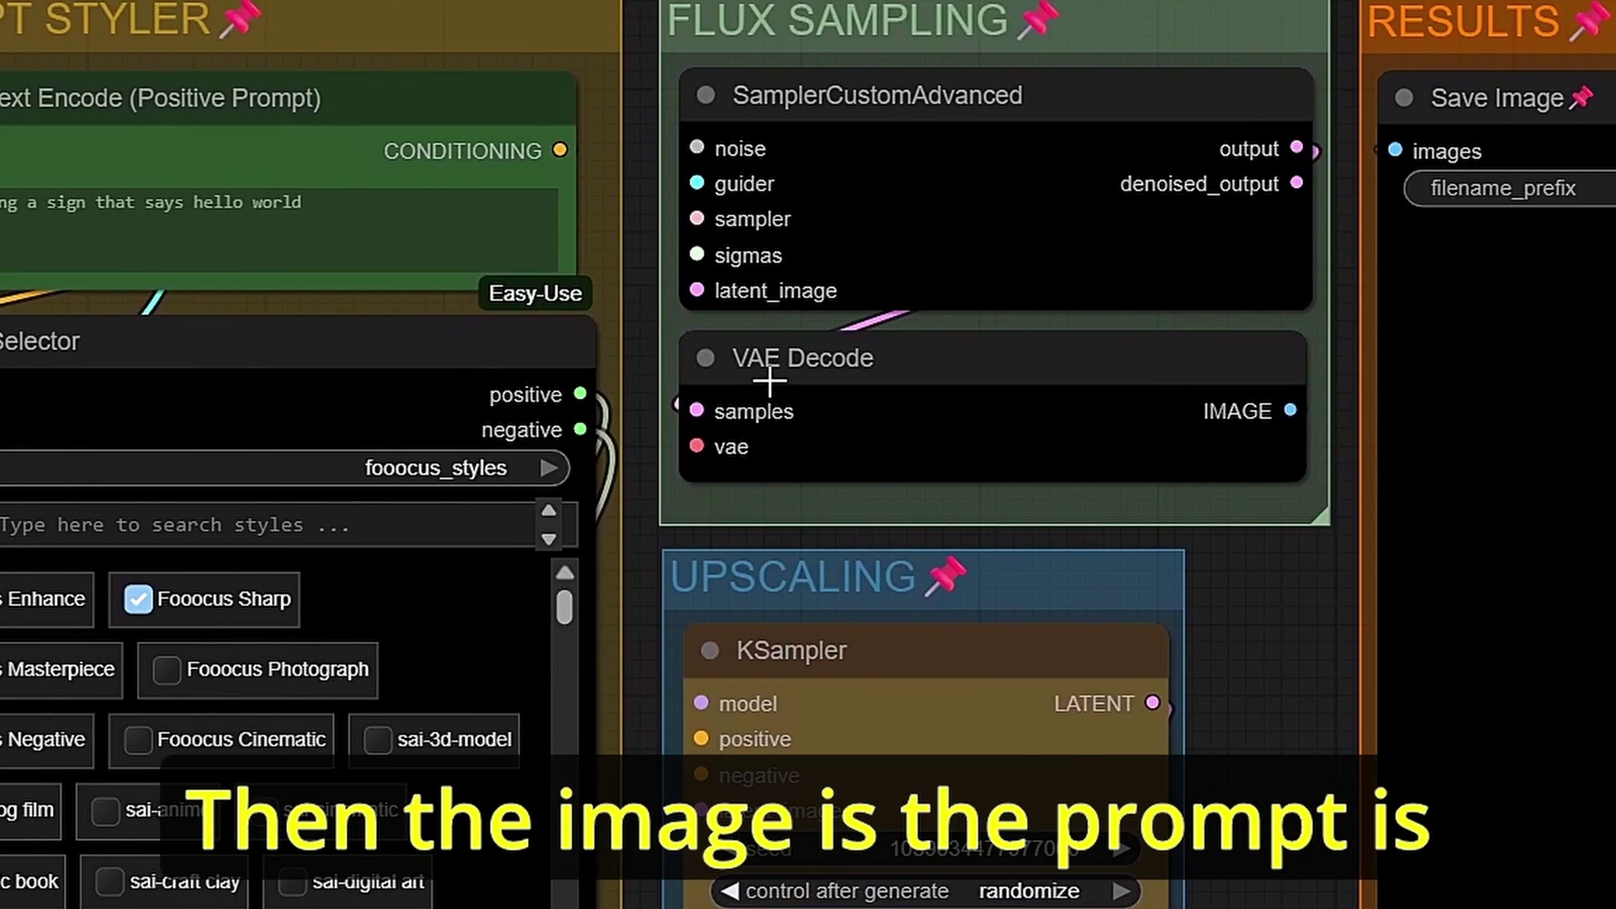
pyautogui.scroll(4, 1052, 250)
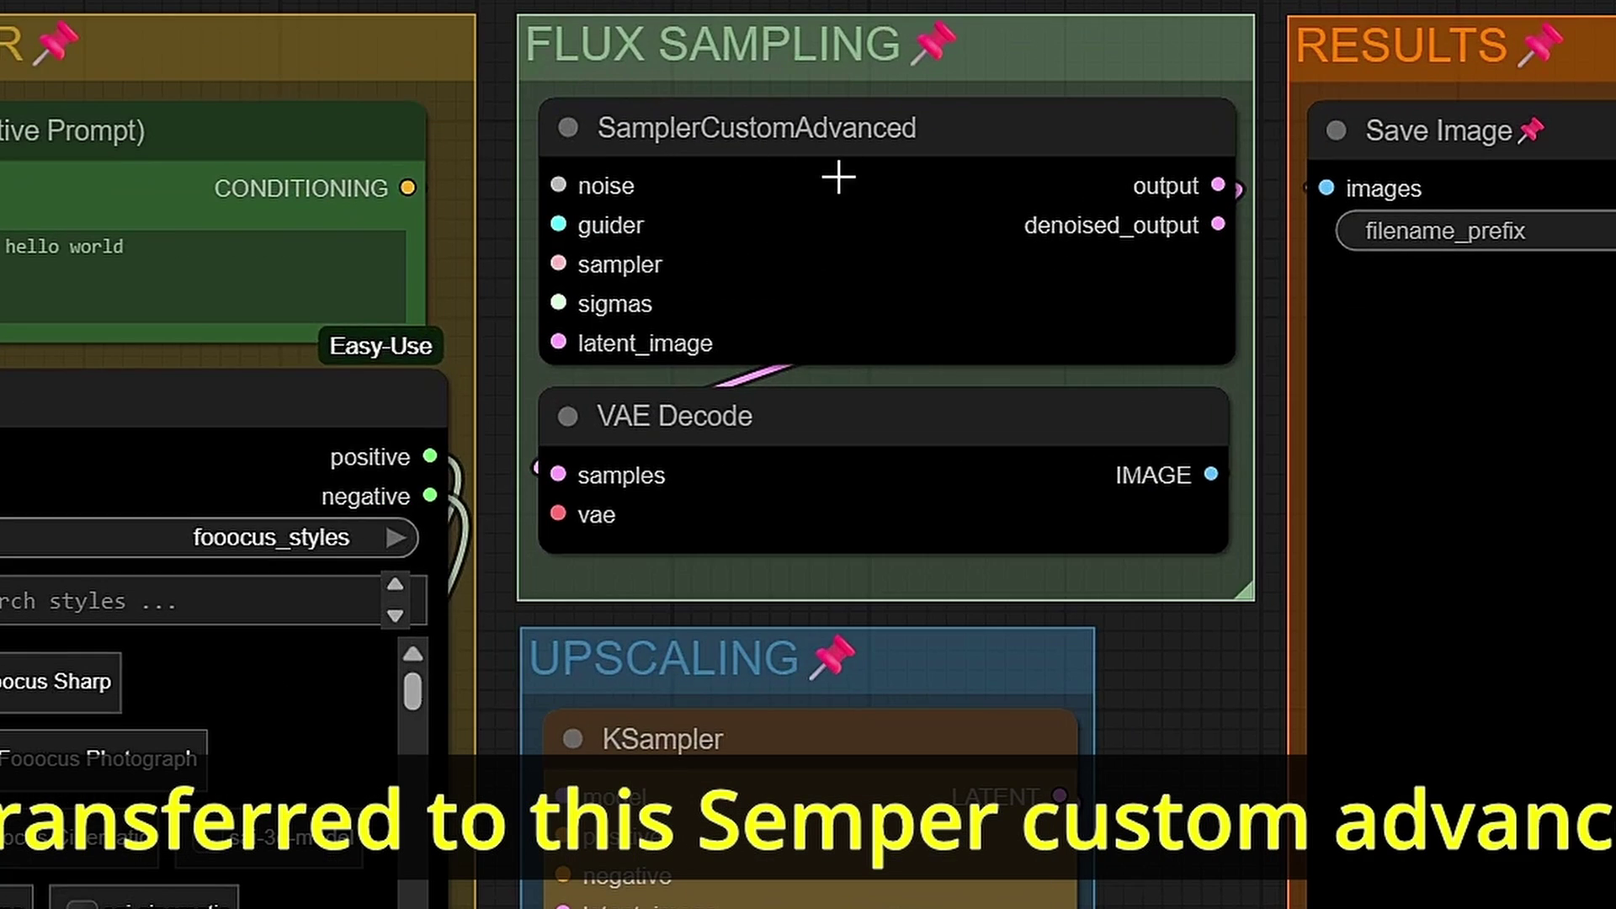
pyautogui.click(968, 315)
pyautogui.scroll(-4, 968, 315)
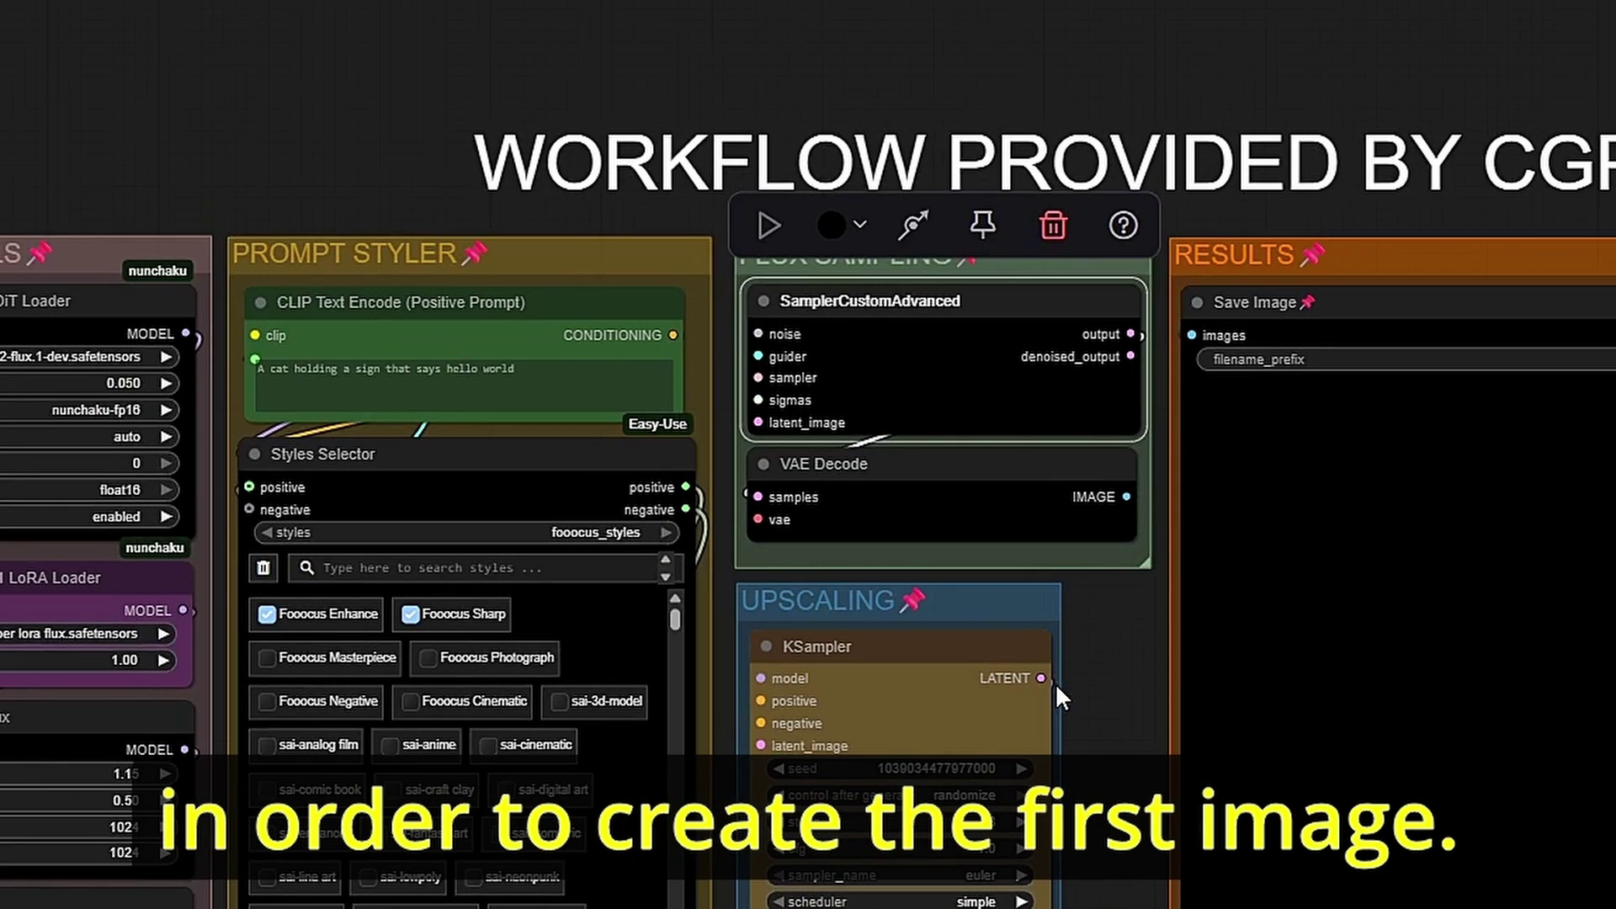
# Review the settings of the Nunchaku loader and scheduler nodes in the FLUX MODELS group
pyautogui.scroll(2, 1056, 684)
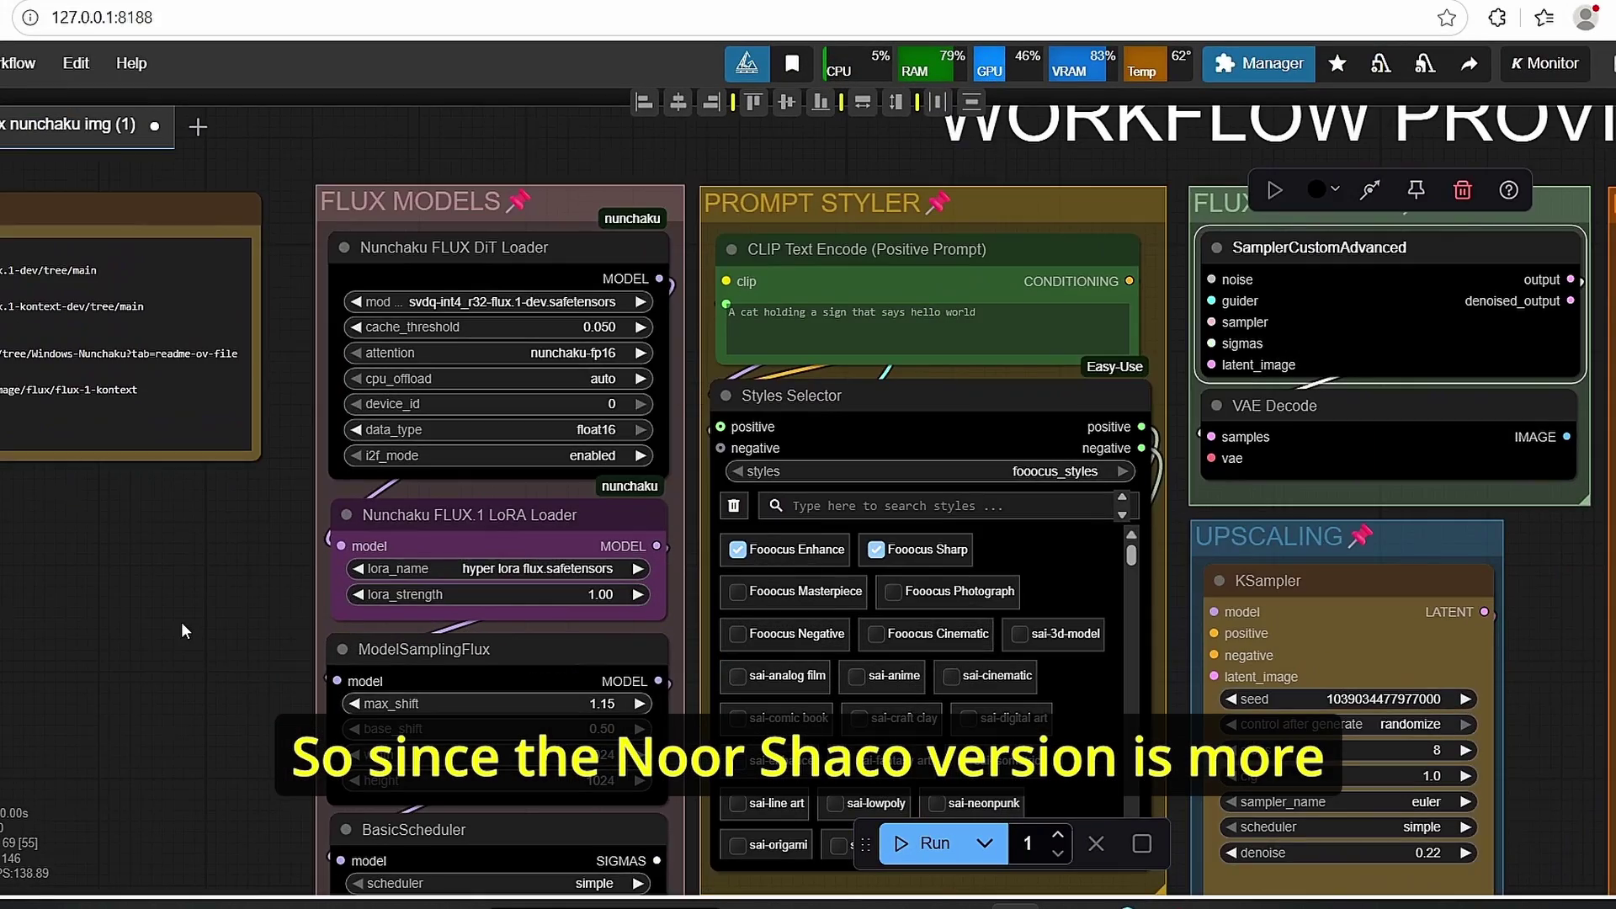
pyautogui.scroll(2, 181, 621)
pyautogui.scroll(2, 194, 528)
pyautogui.scroll(-4, 147, 505)
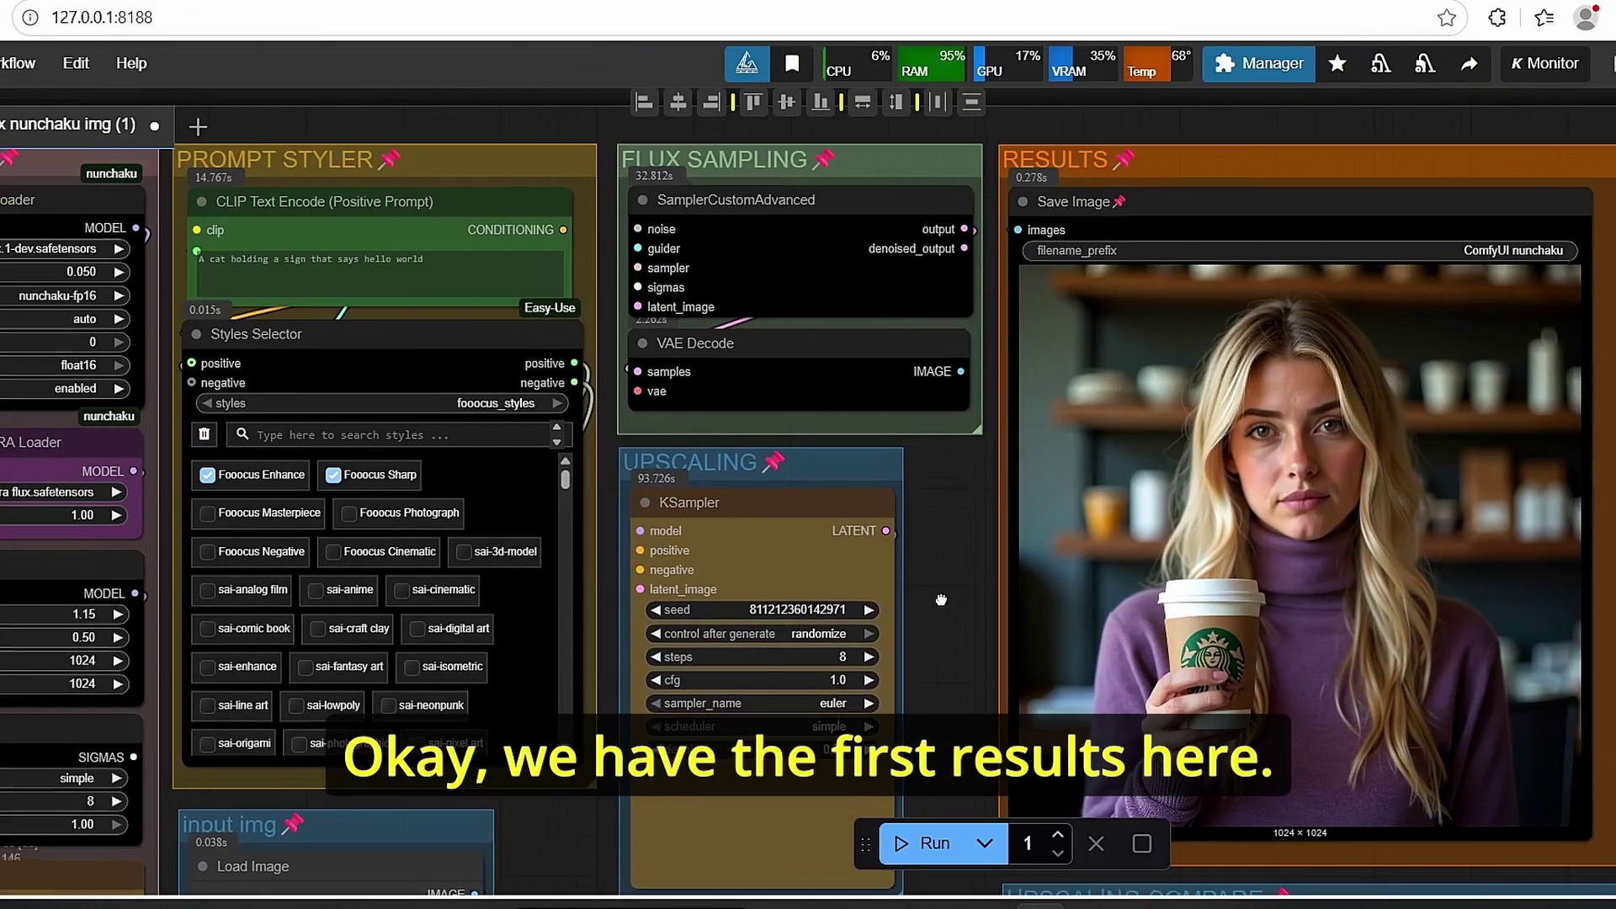
# Check the execution times of SamplerCustomAdvanced in the FLUX SAMPLING group and of the KSampler in the UPSCALING group
pyautogui.moveTo(941, 599); pyautogui.dragTo(972, 760)
pyautogui.scroll(4, 760, 331)
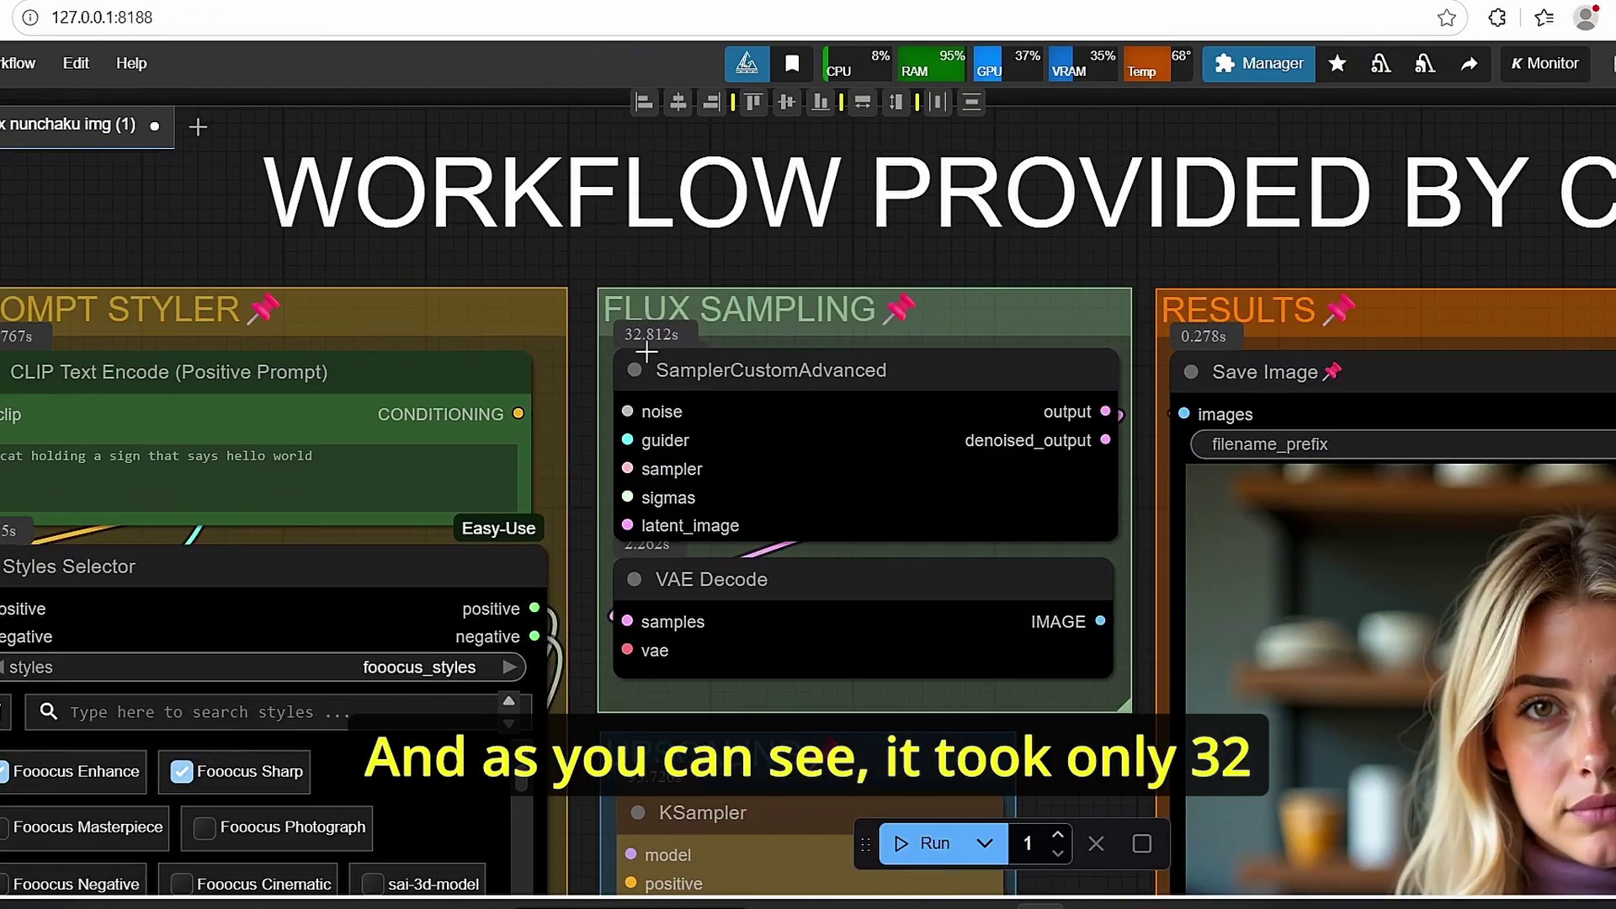
pyautogui.scroll(4, 645, 346)
pyautogui.scroll(-5, 628, 332)
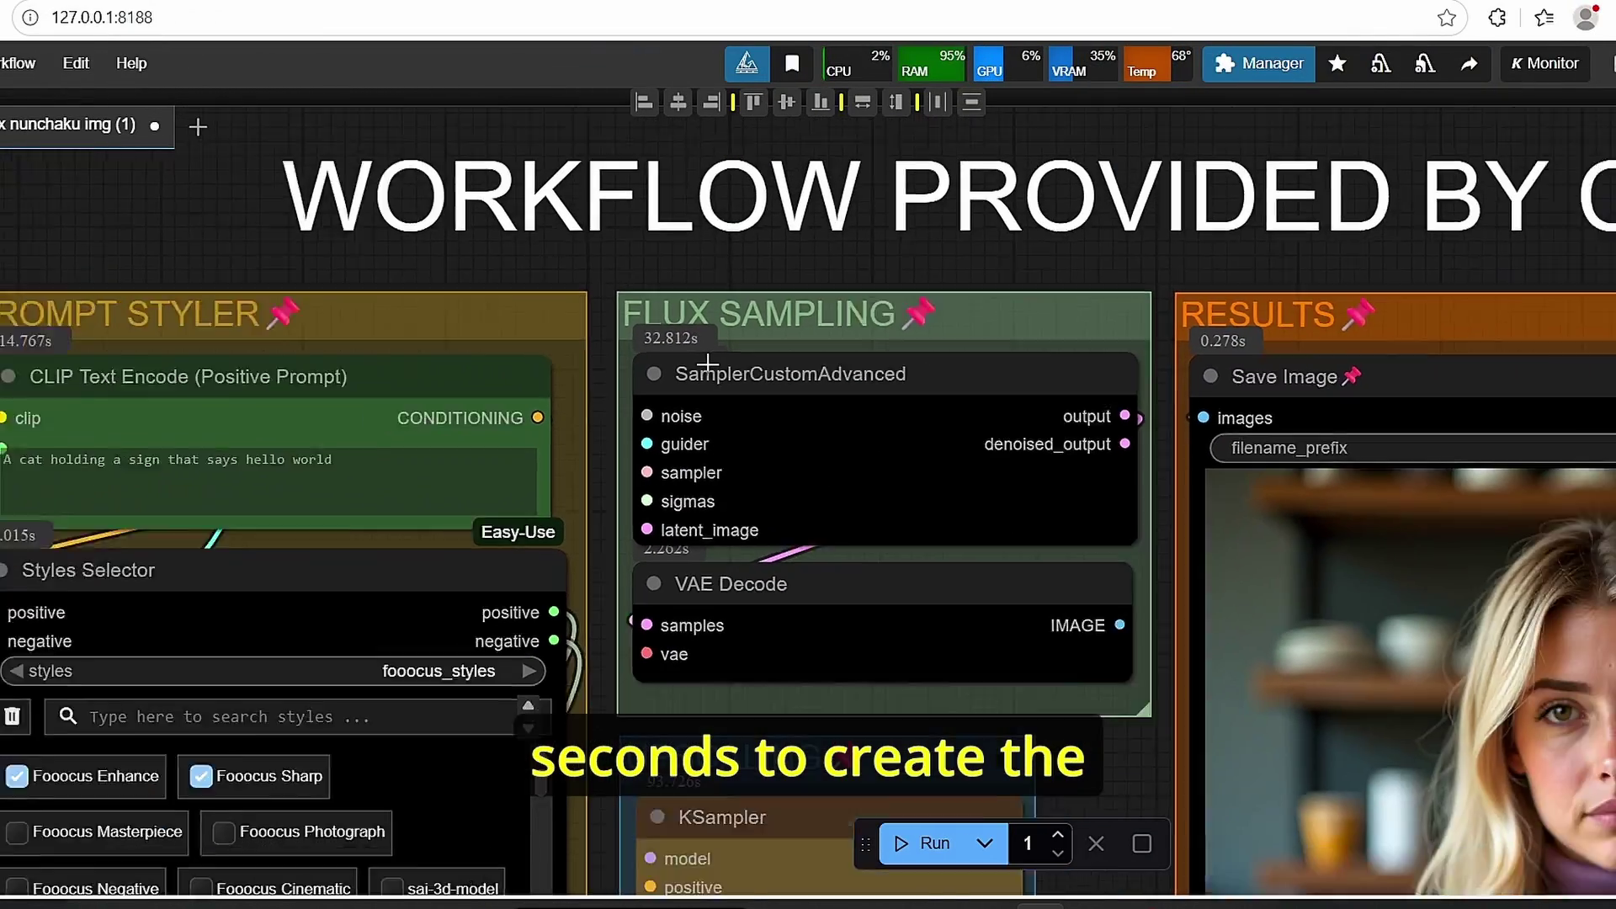
pyautogui.scroll(4, 822, 614)
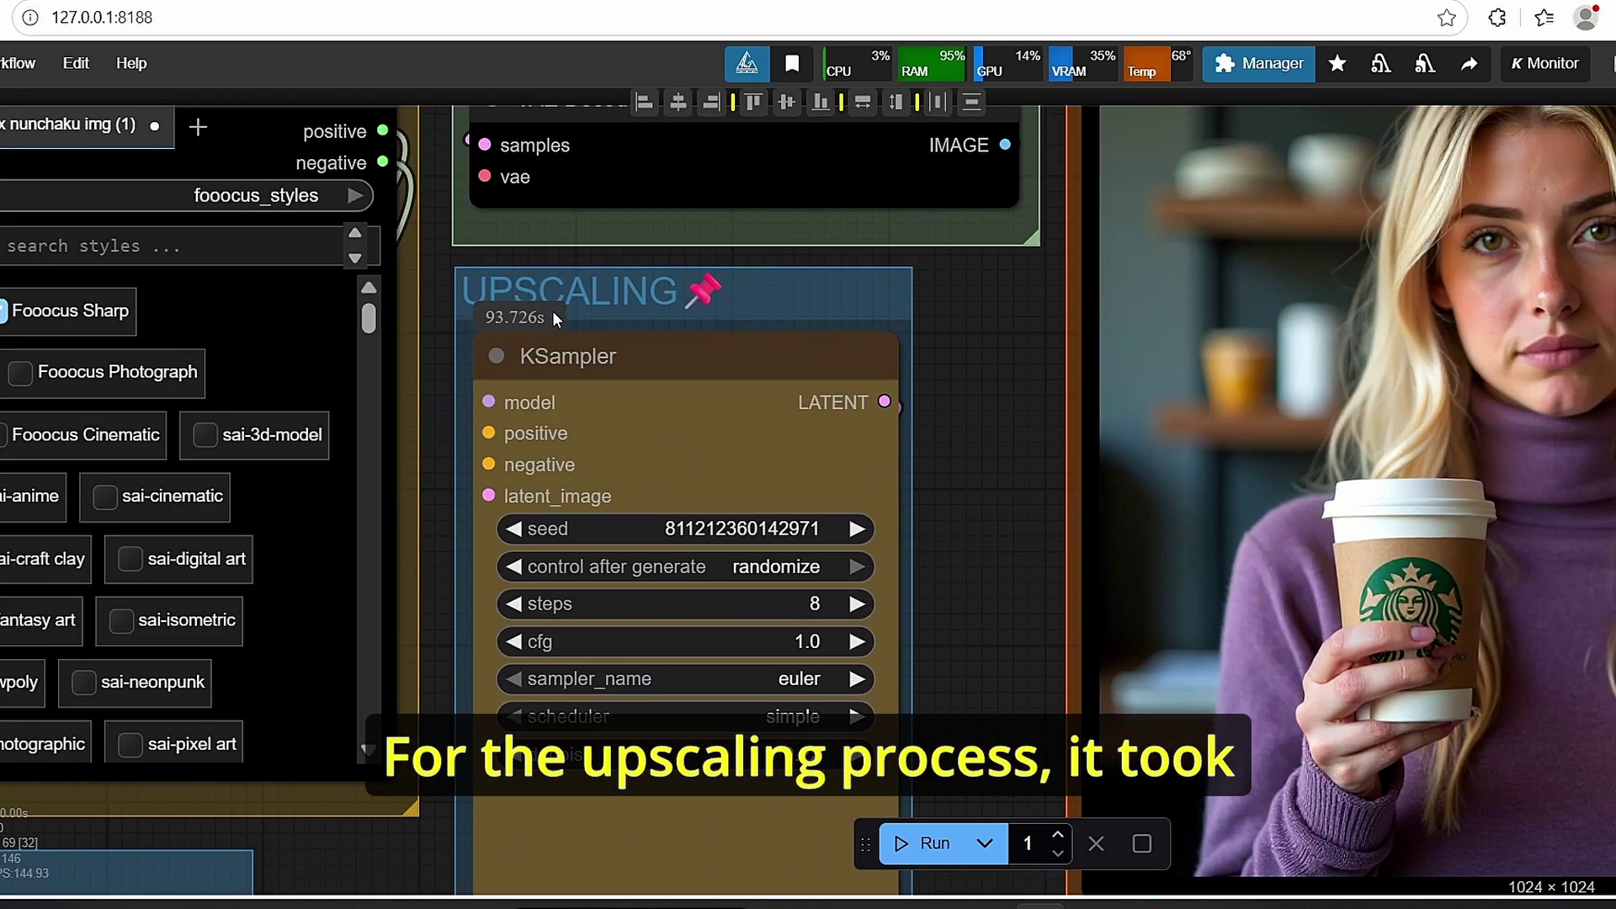
pyautogui.scroll(3, 565, 341)
pyautogui.scroll(3, 469, 336)
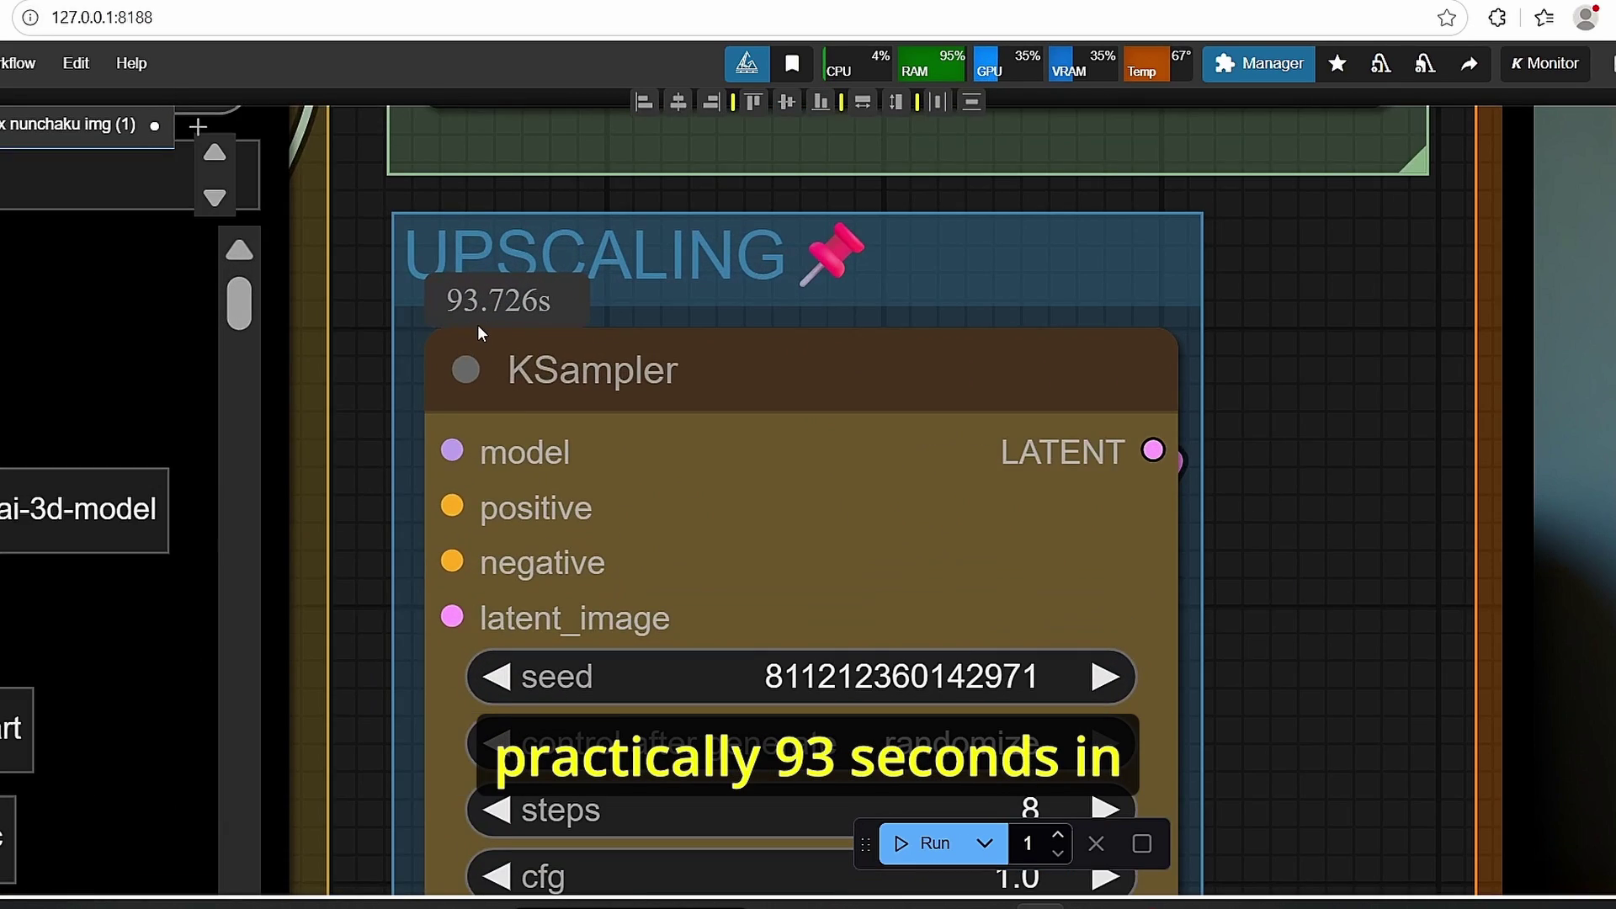
pyautogui.scroll(-10, 589, 396)
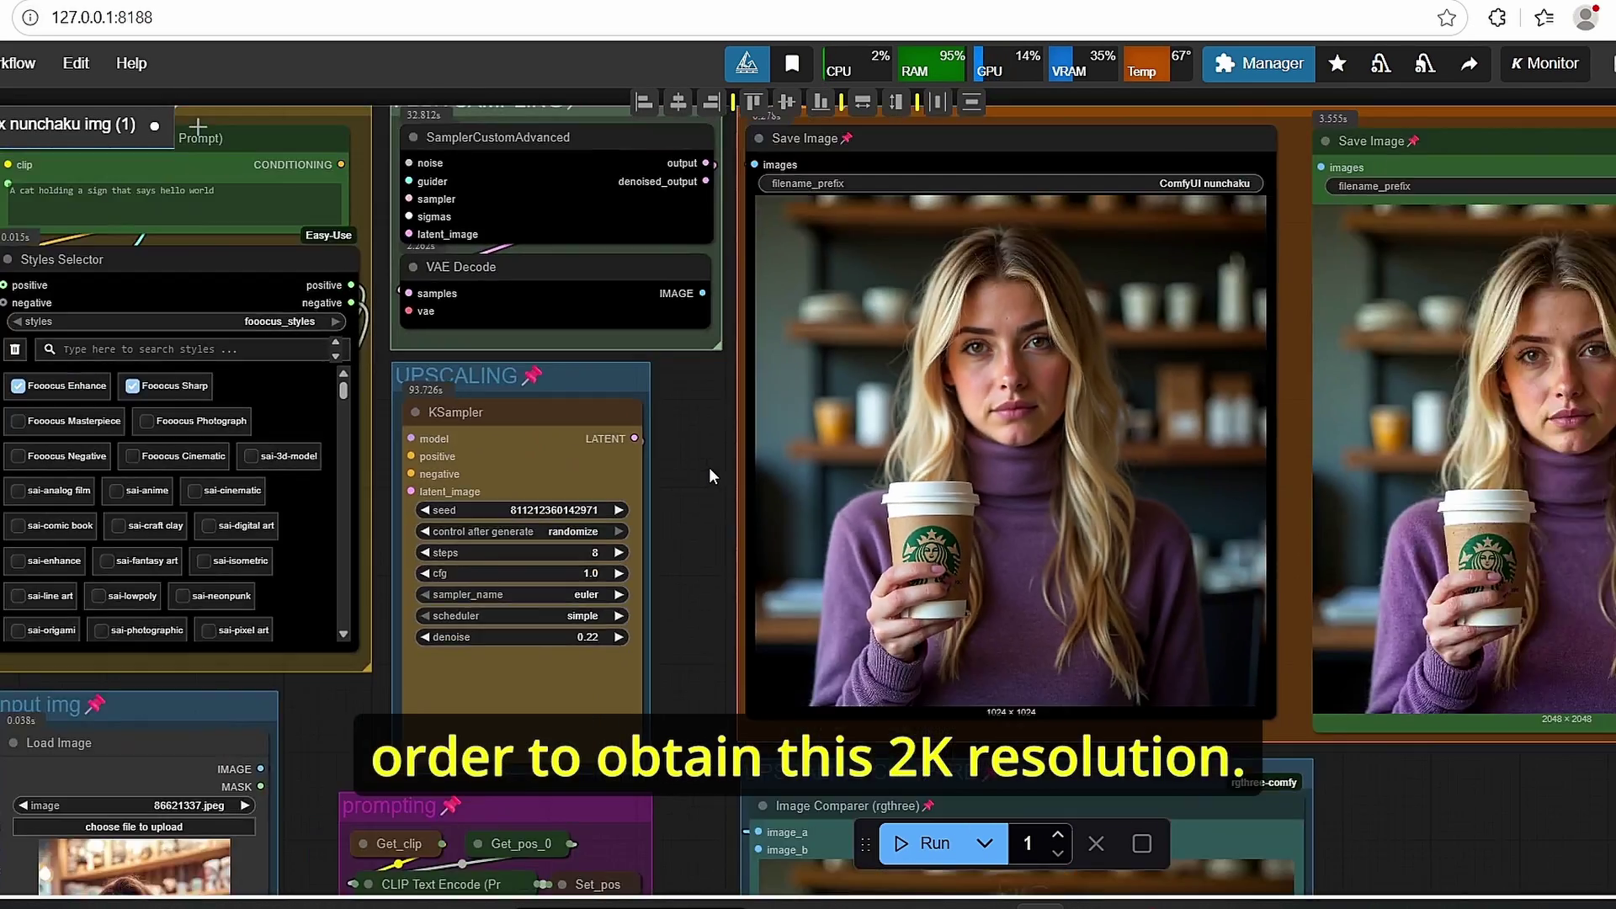
# Examine the upscaled image in the RESULTS group up close, checking the face, the hand and the cup
pyautogui.scroll(-3, 709, 467)
pyautogui.moveTo(1364, 711); pyautogui.dragTo(761, 736)
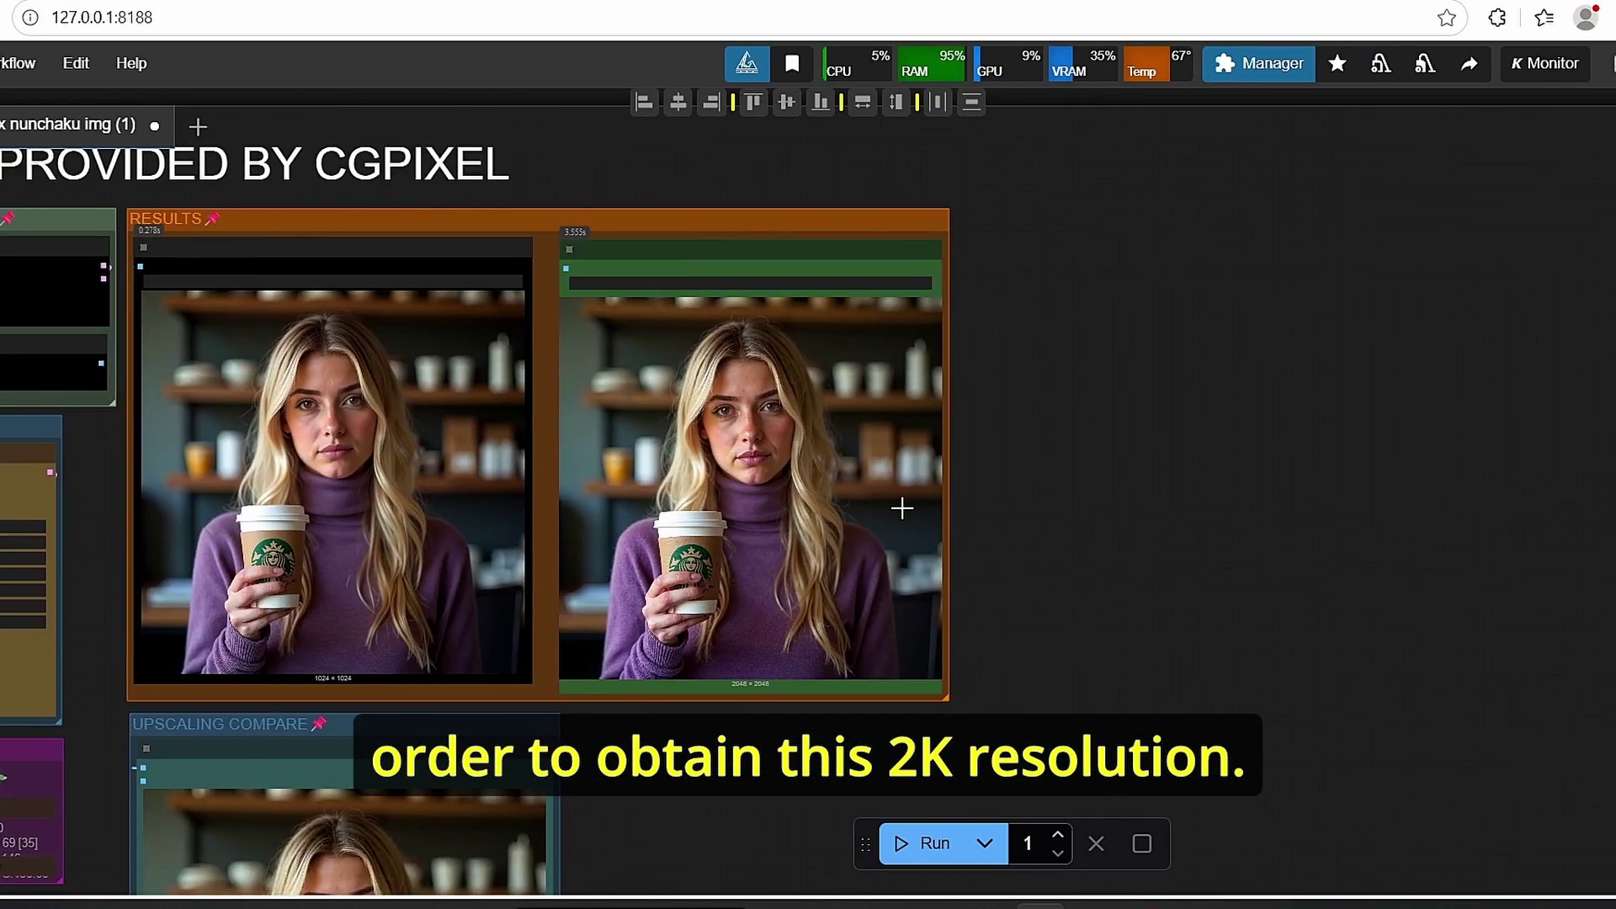
pyautogui.scroll(11, 901, 501)
pyautogui.moveTo(1127, 487); pyautogui.dragTo(1463, 574)
pyautogui.scroll(5, 1203, 505)
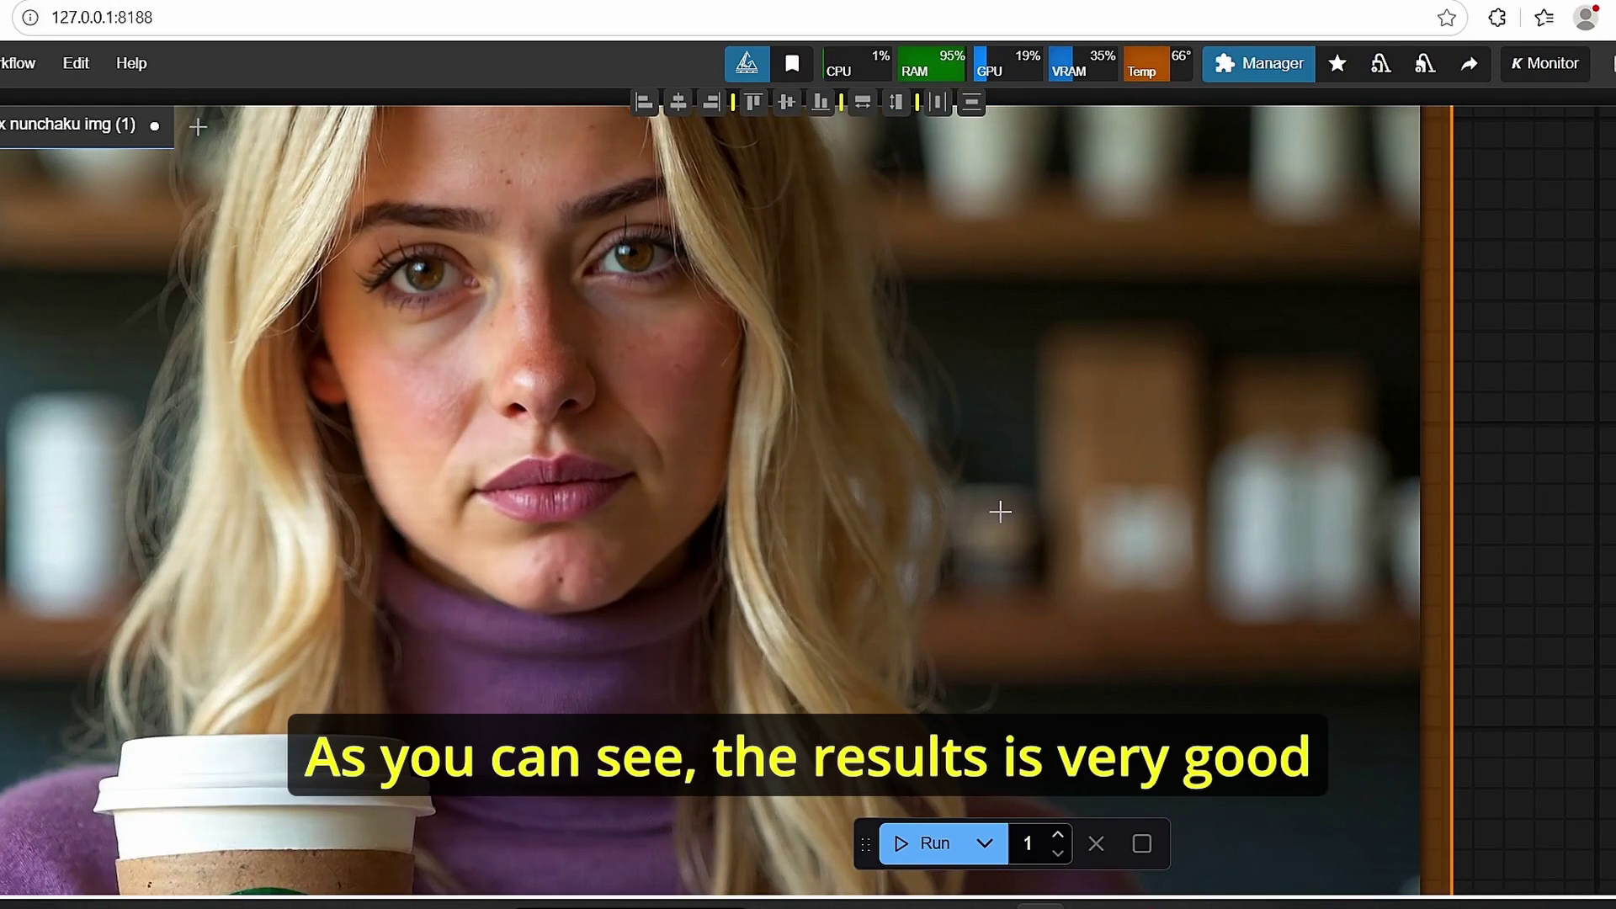
pyautogui.scroll(-3, 1032, 512)
pyautogui.moveTo(1519, 801); pyautogui.dragTo(1587, 297)
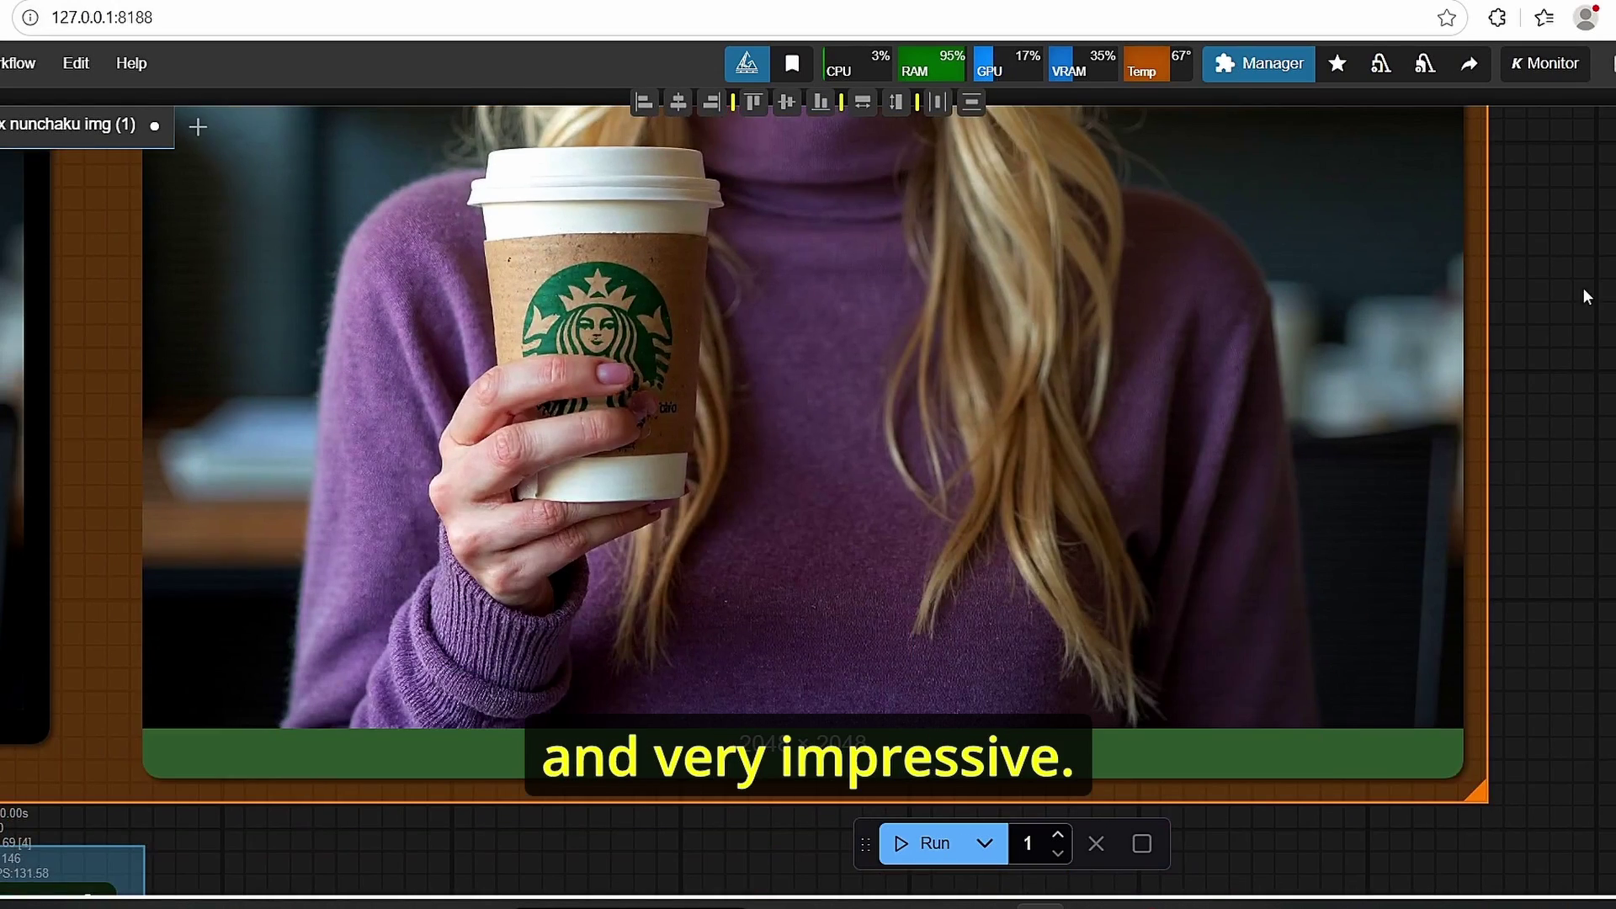
pyautogui.scroll(3, 516, 519)
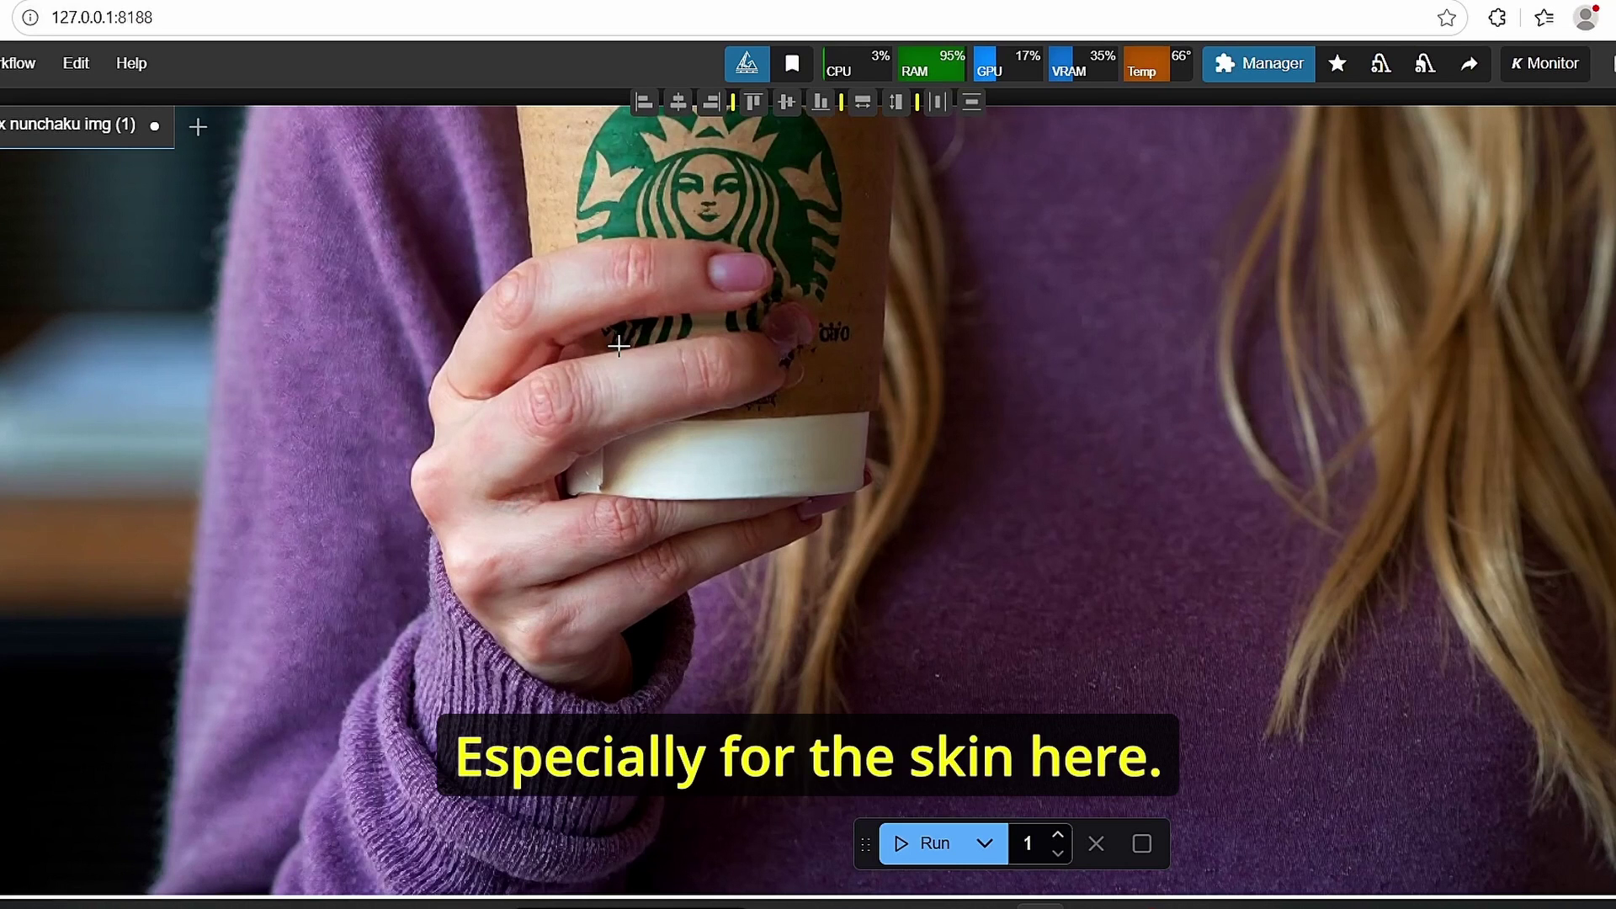
# Compare the hand and sweater fabric before and after upscaling in the Image Comparer of the UPSCALING COMPARE group
pyautogui.scroll(-5, 583, 369)
pyautogui.scroll(4, 288, 506)
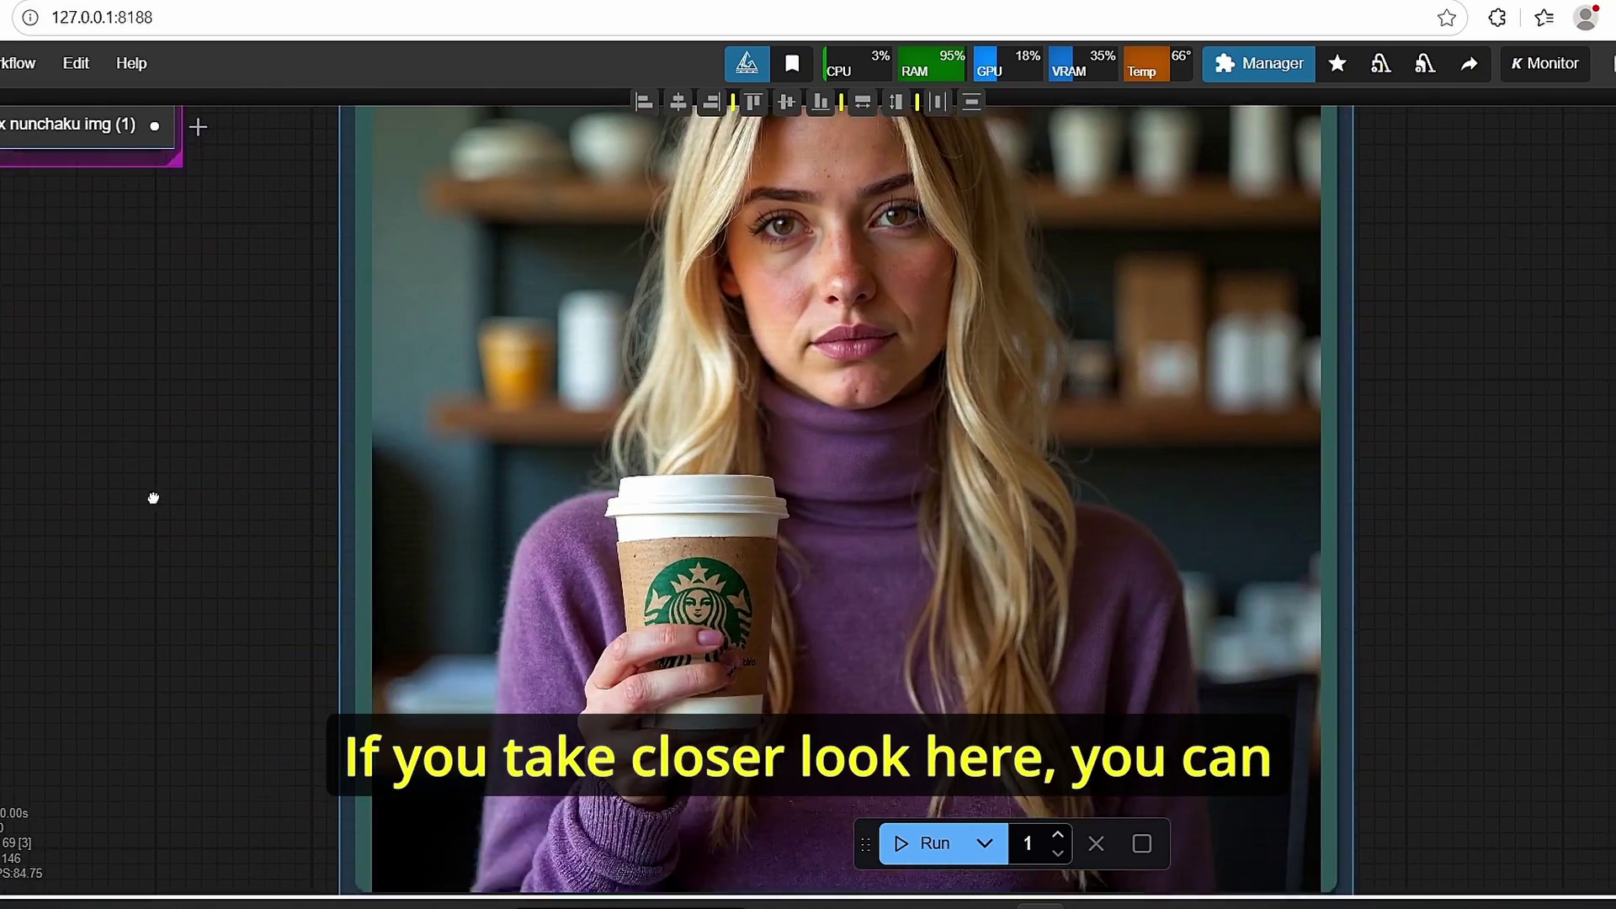
pyautogui.scroll(4, 1028, 674)
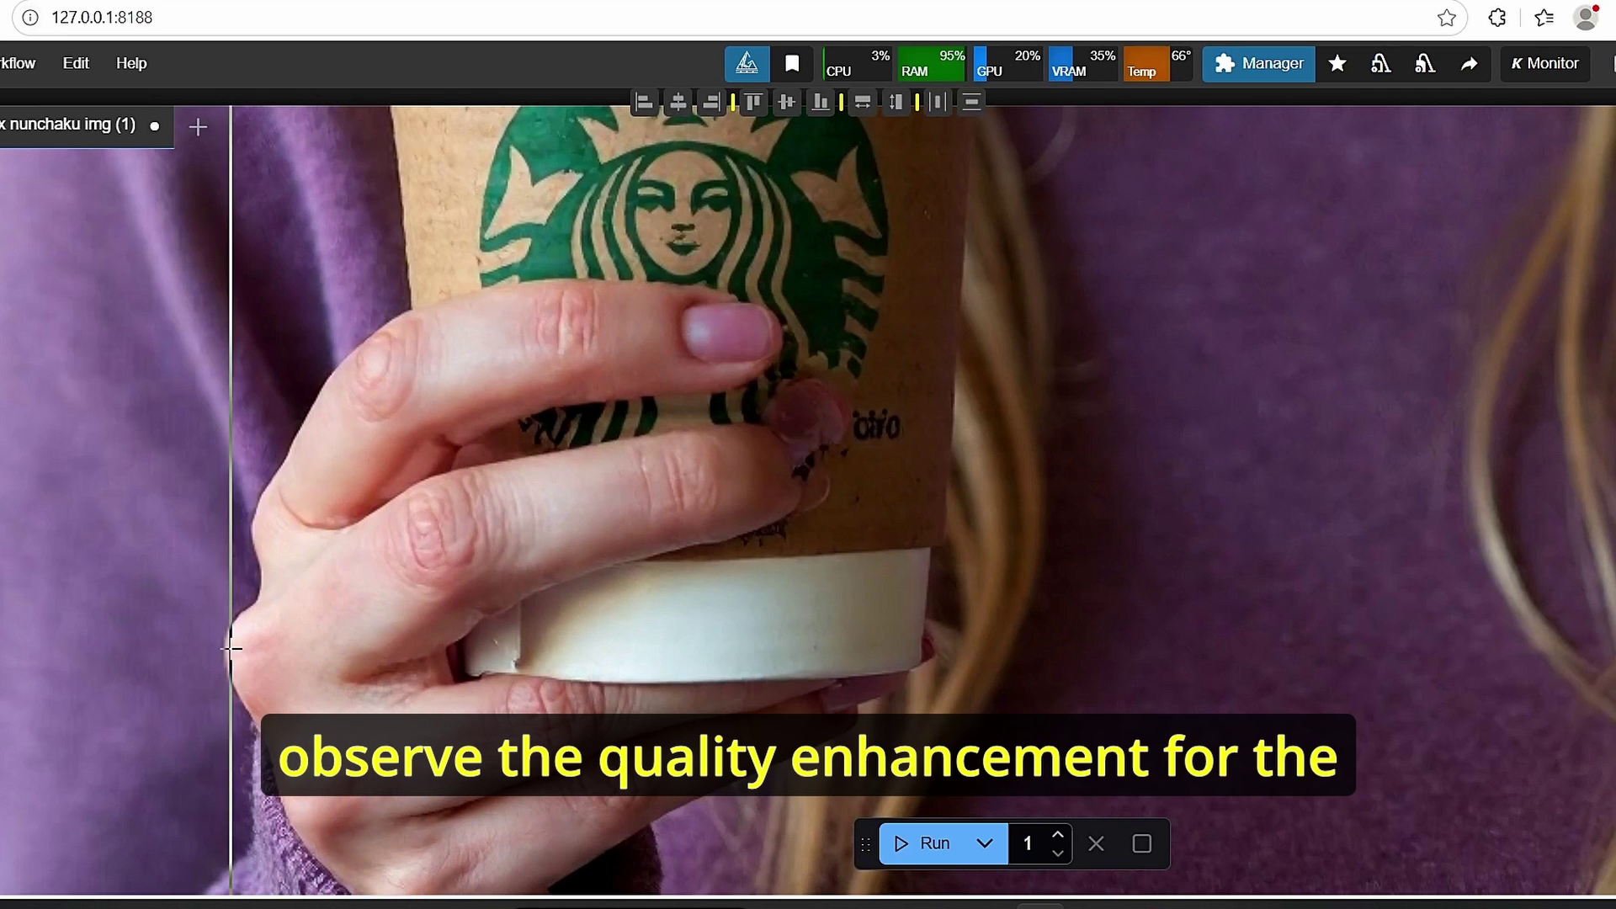
pyautogui.scroll(-2, 179, 643)
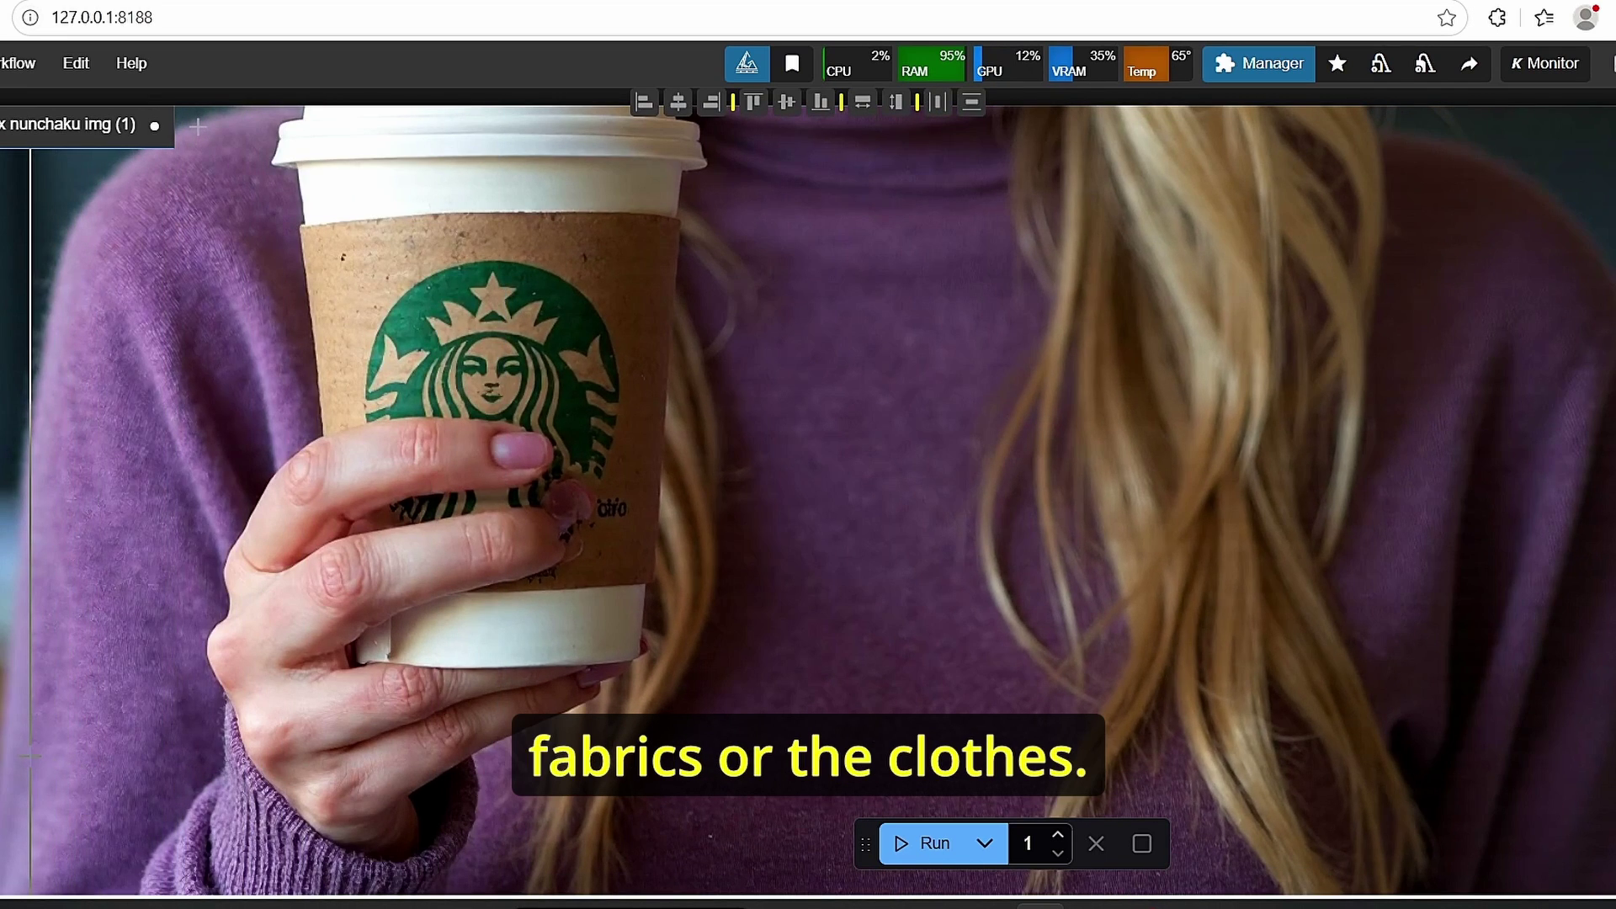
# Compare the woman's hair and facial details before and after upscaling in the Image Comparer
pyautogui.scroll(-6, 99, 724)
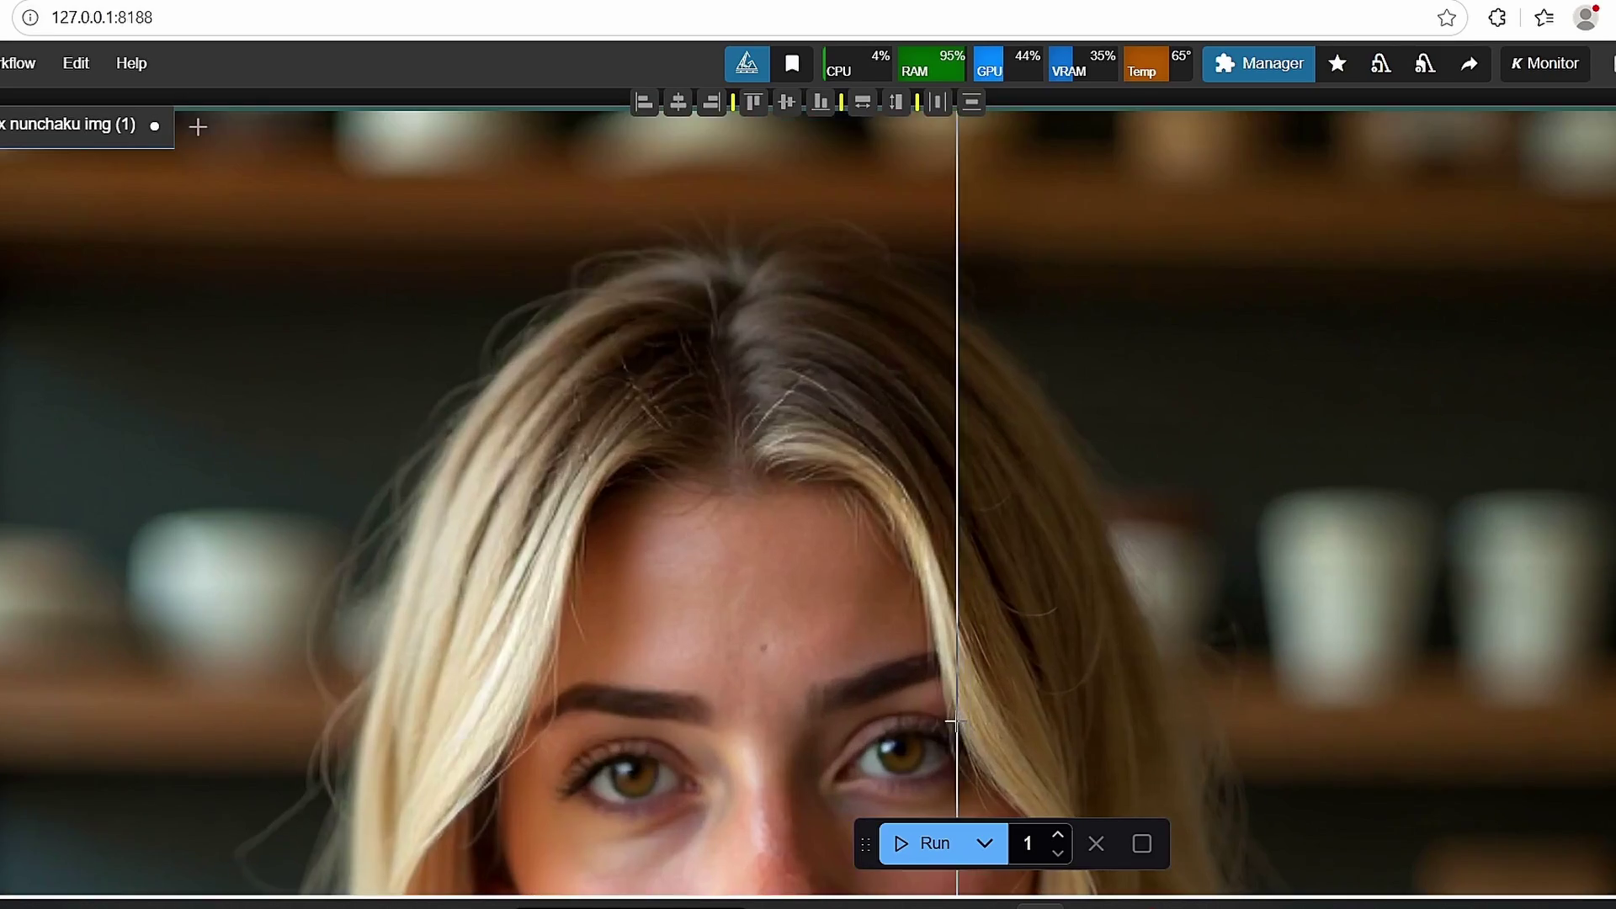
pyautogui.scroll(6, 938, 682)
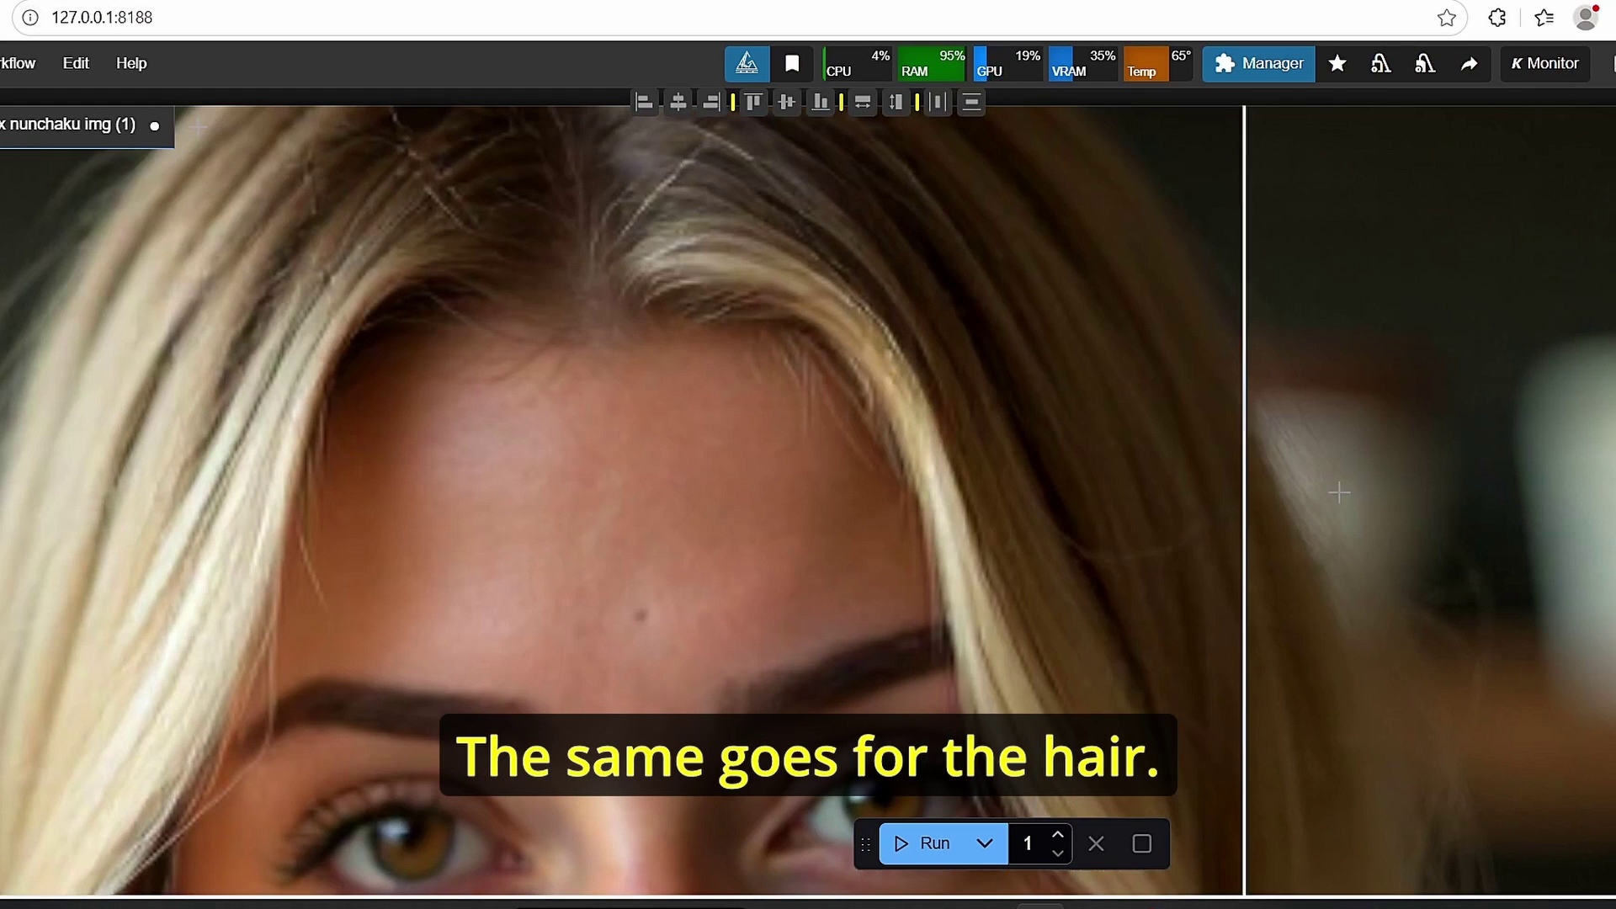
pyautogui.scroll(-2, 330, 475)
pyautogui.scroll(-4, 330, 475)
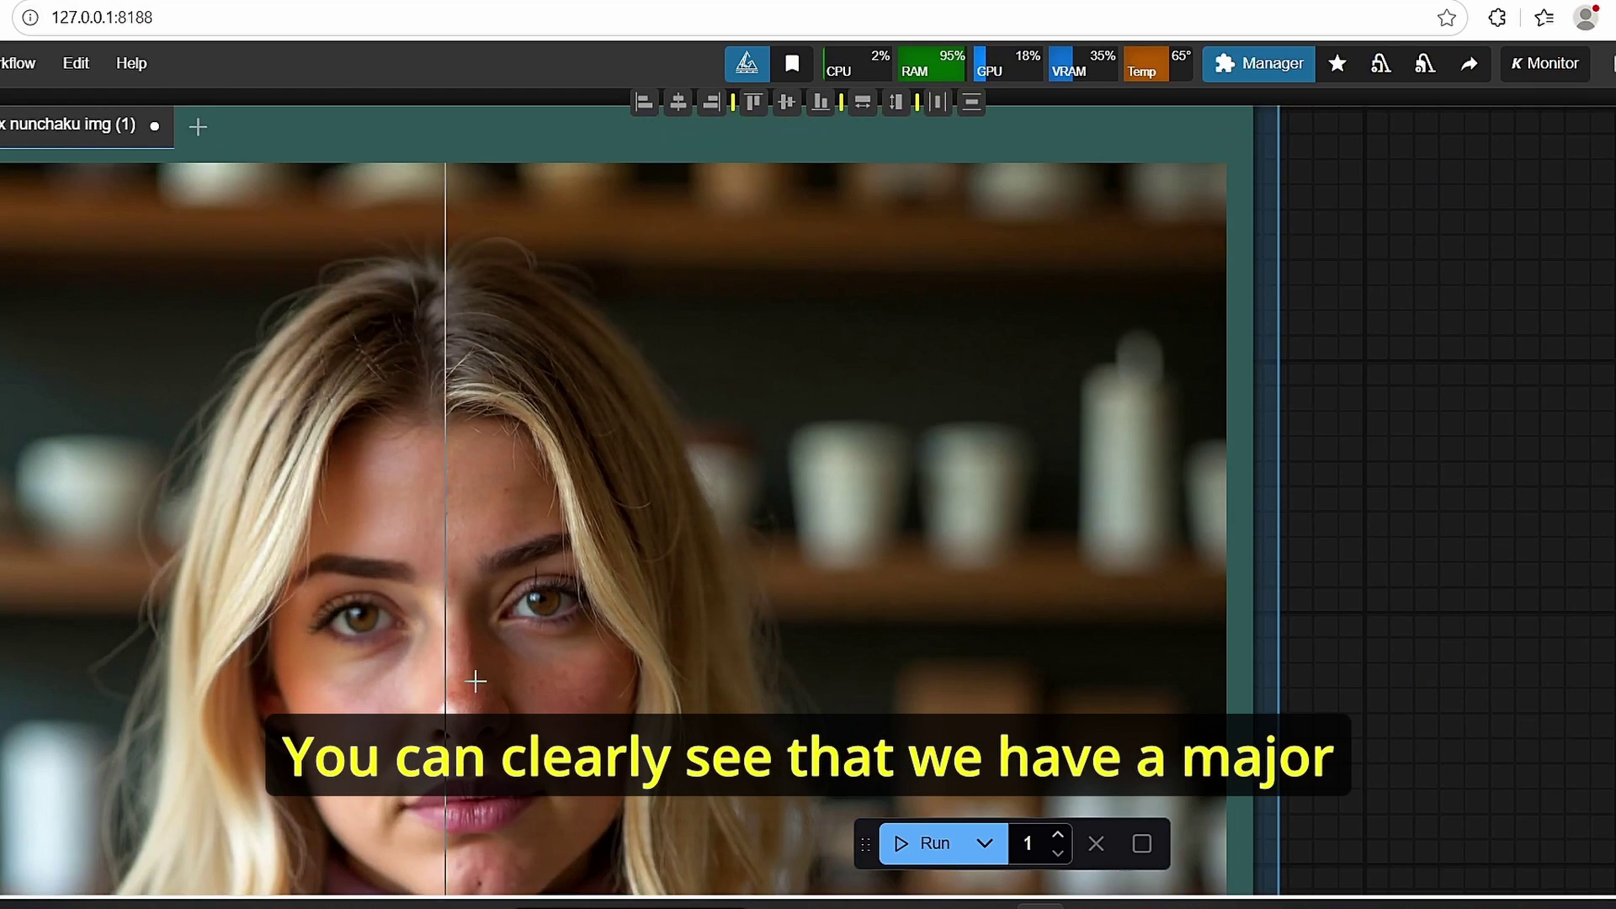
pyautogui.scroll(4, 376, 703)
pyautogui.scroll(6, 377, 703)
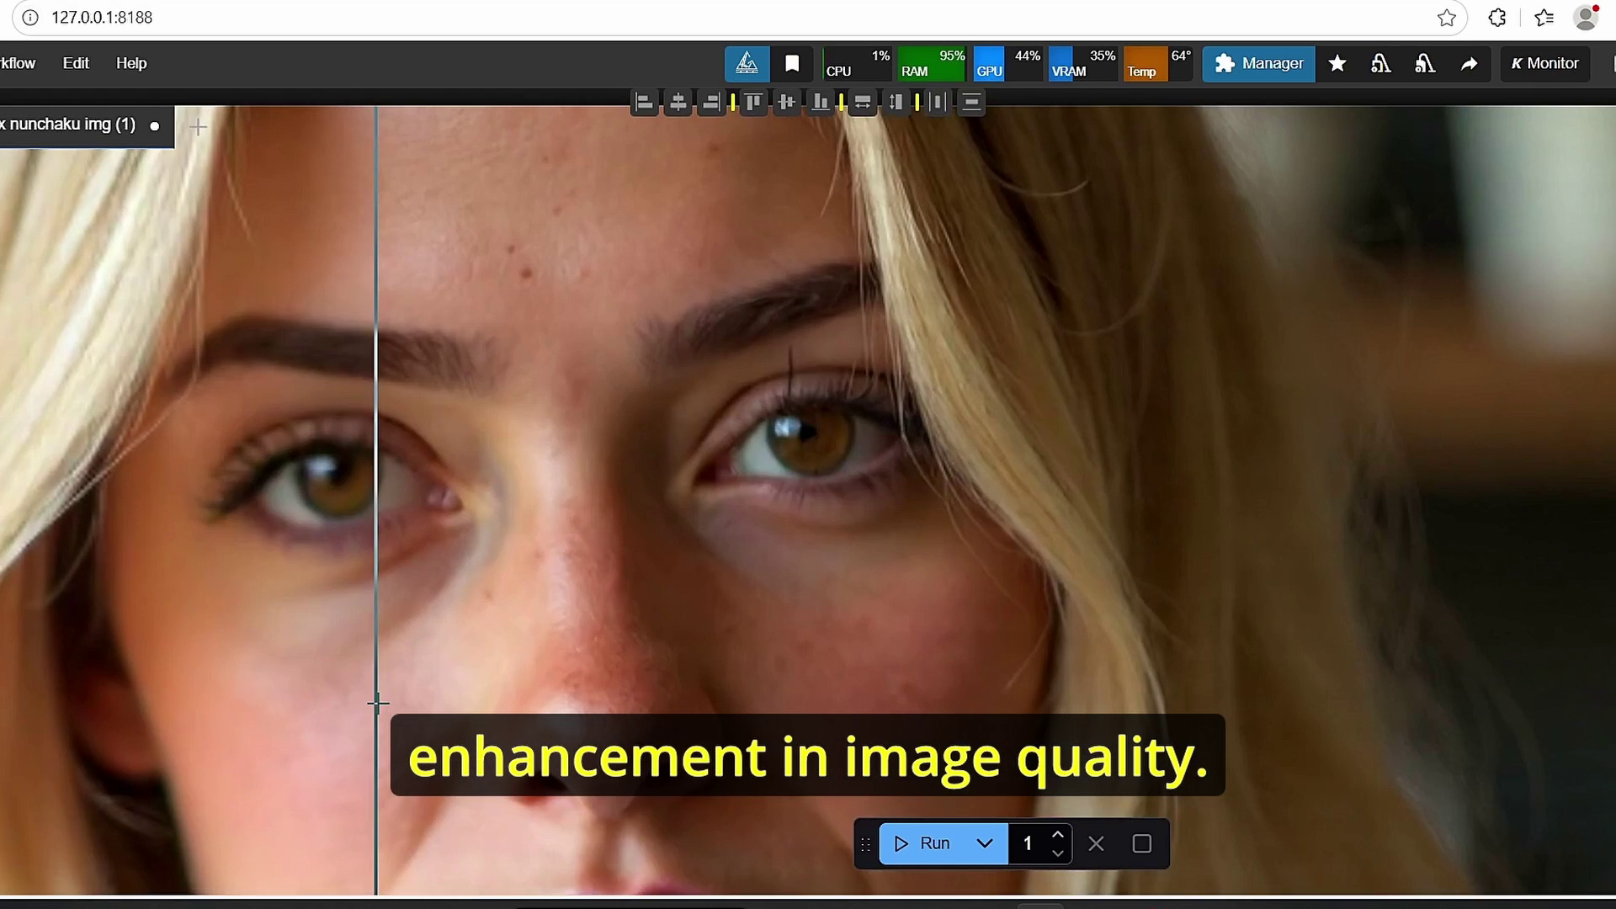
pyautogui.scroll(-6, 103, 745)
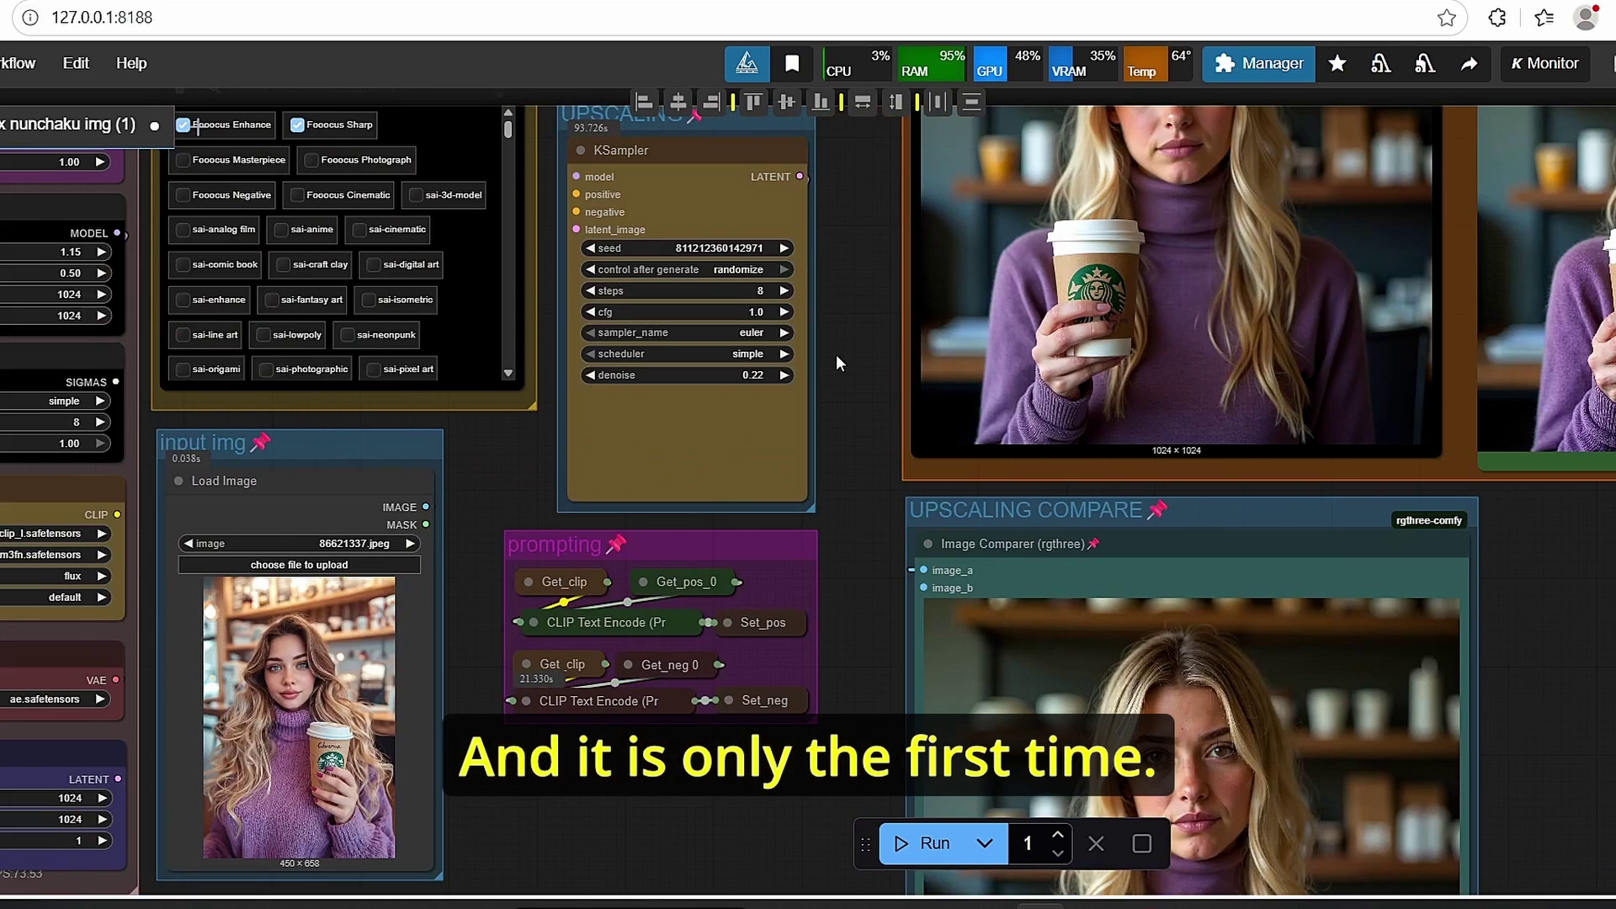
# Run the Flux image workflow a second time and check the execution time of SamplerCustomAdvanced in the FLUX SAMPLING group
pyautogui.moveTo(837, 357); pyautogui.dragTo(835, 633)
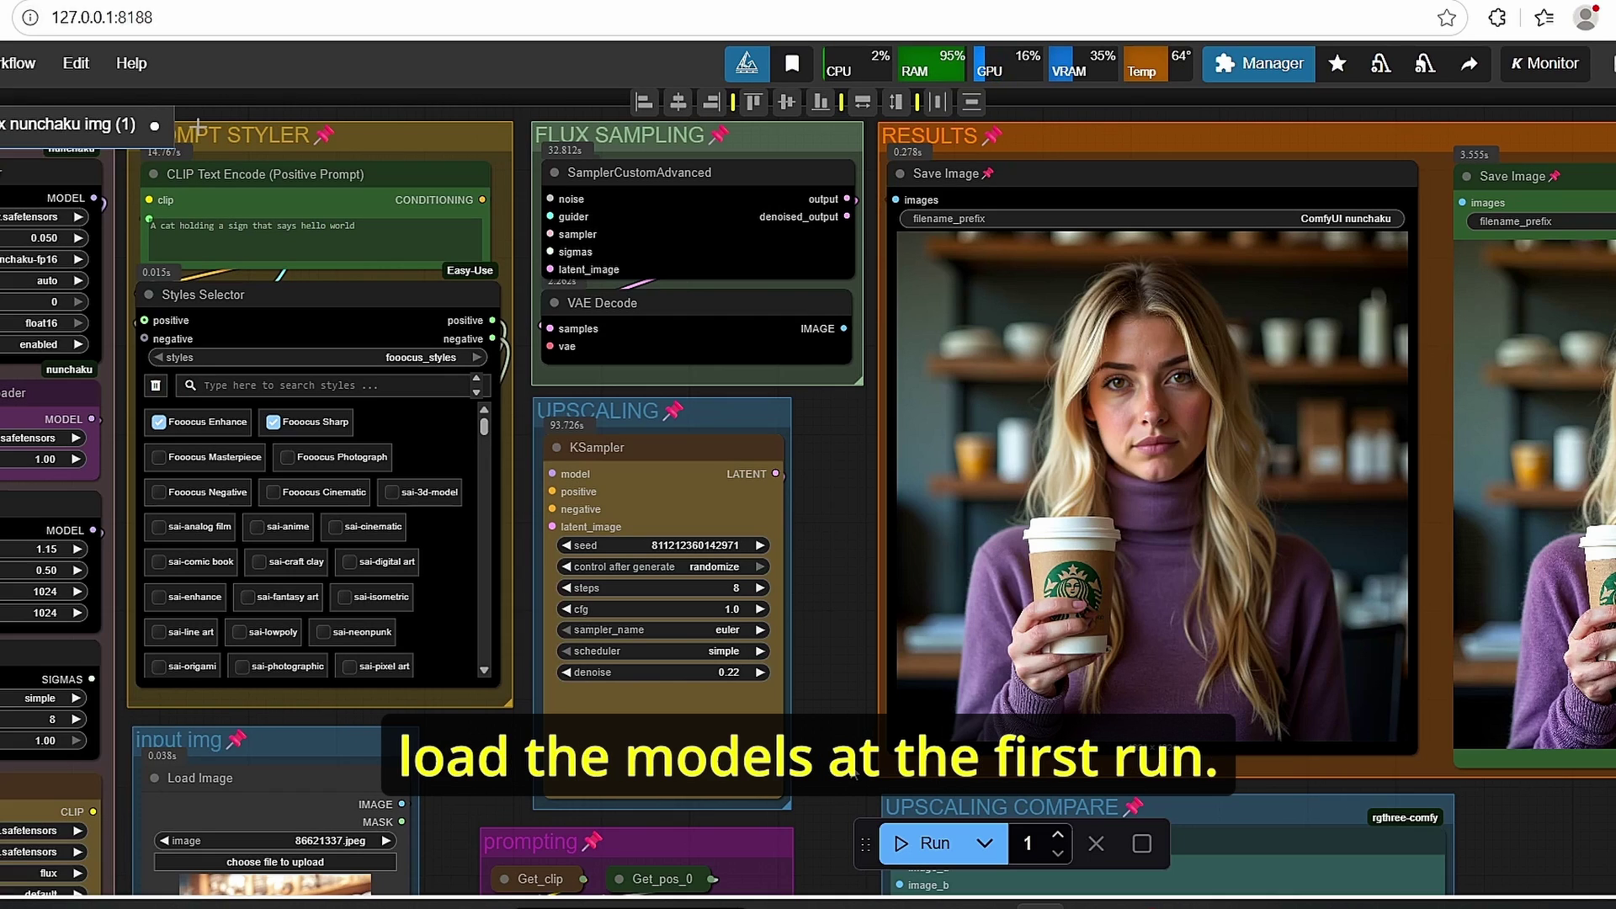
pyautogui.click(925, 843)
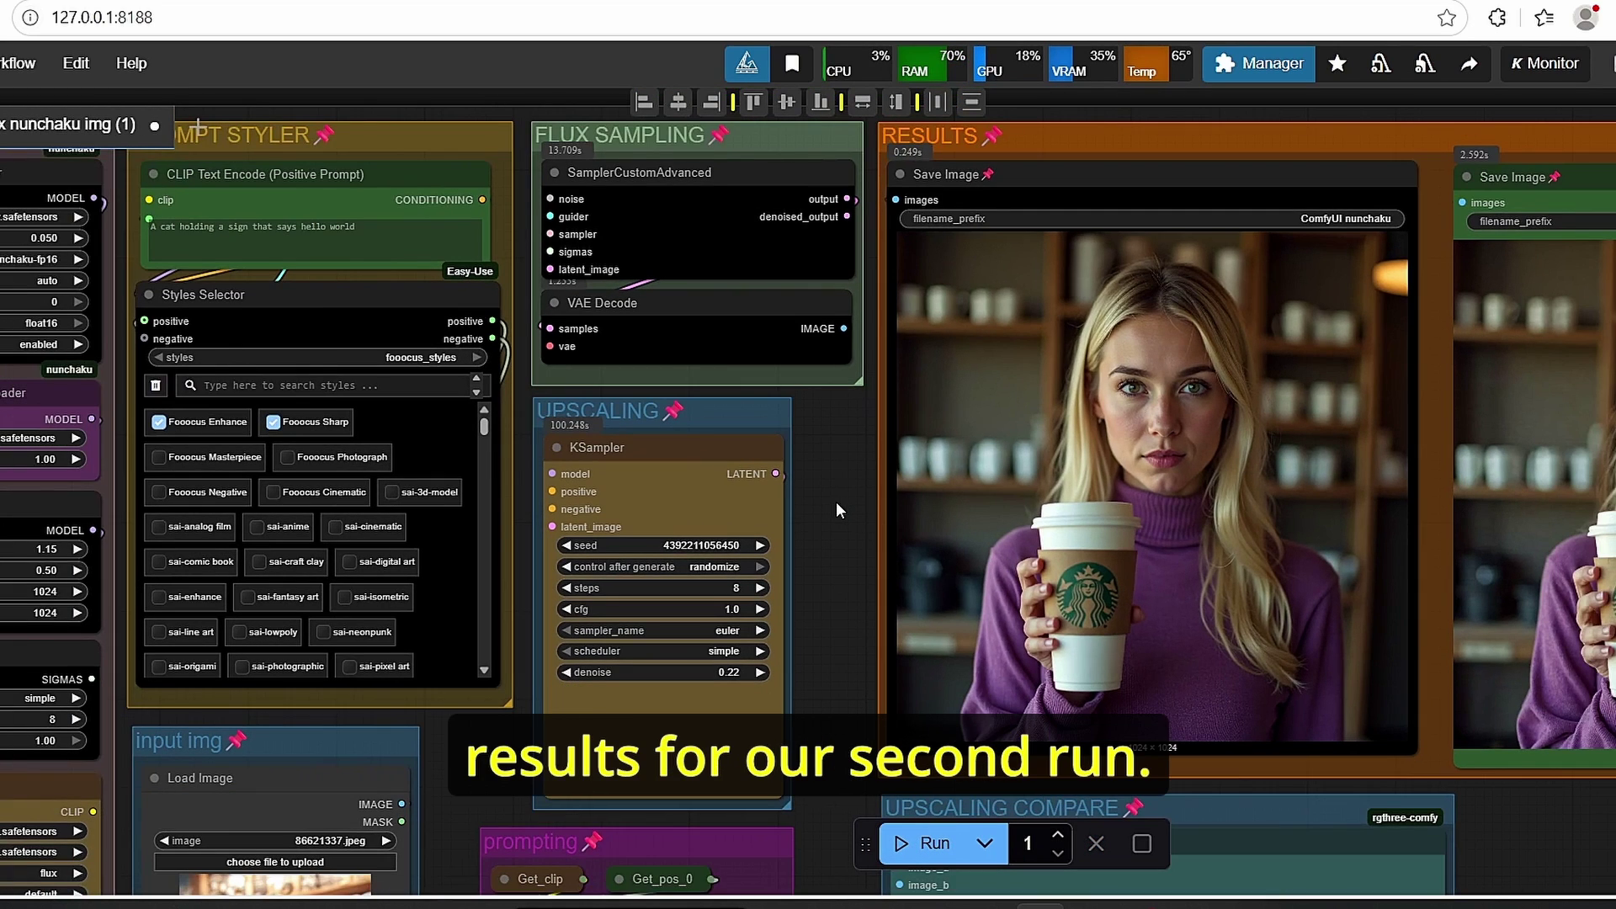
pyautogui.moveTo(835, 501); pyautogui.dragTo(814, 506)
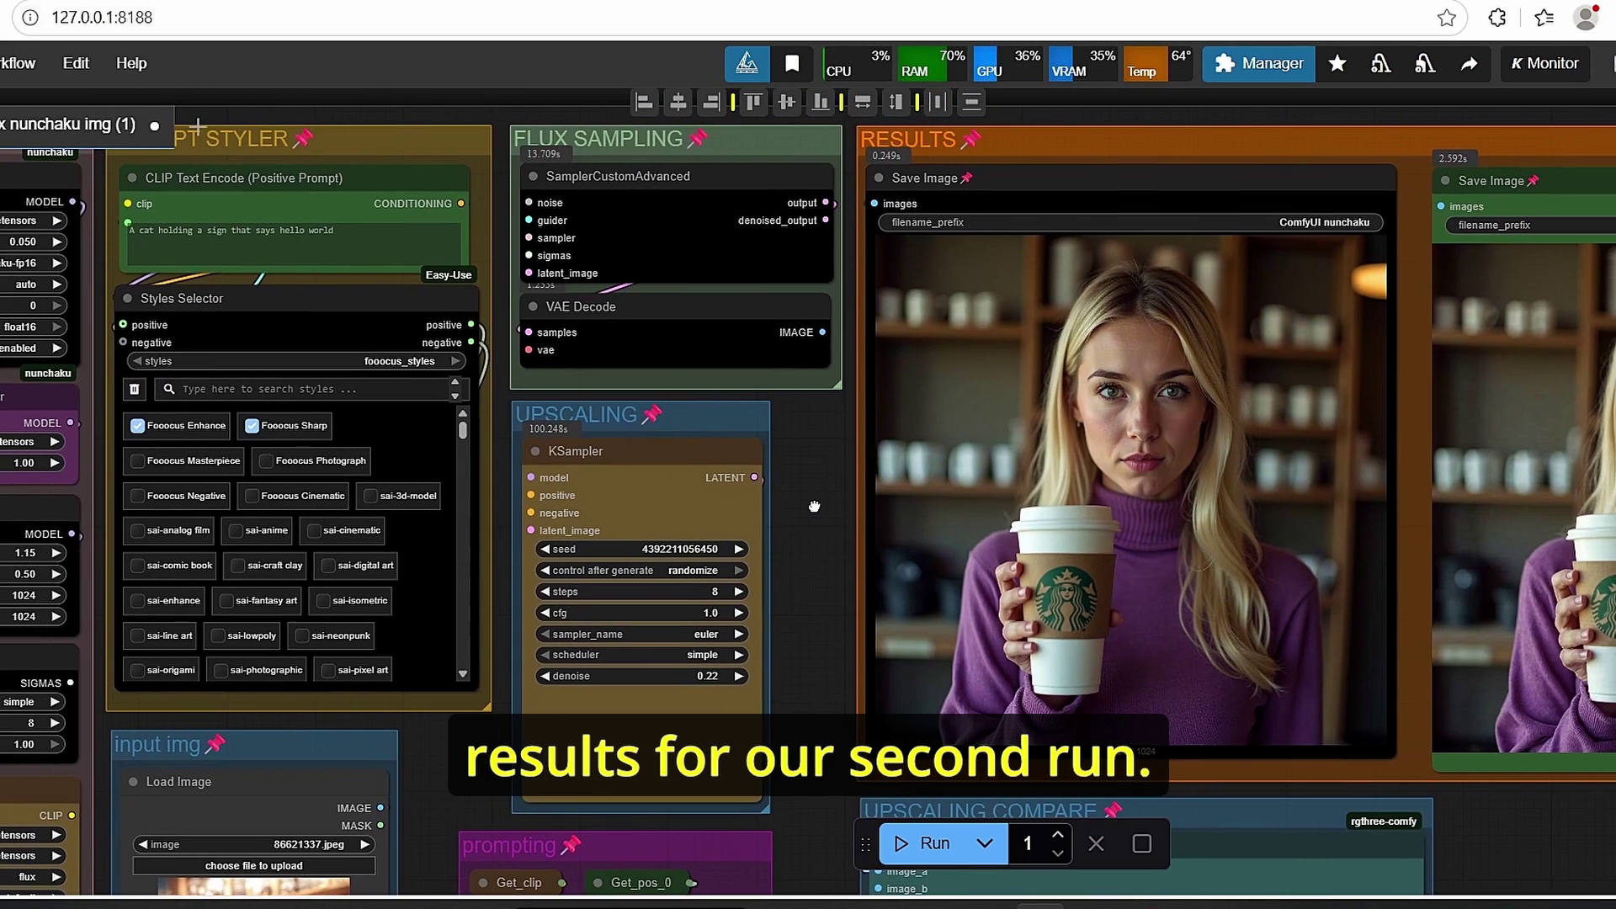
pyautogui.scroll(3, 587, 181)
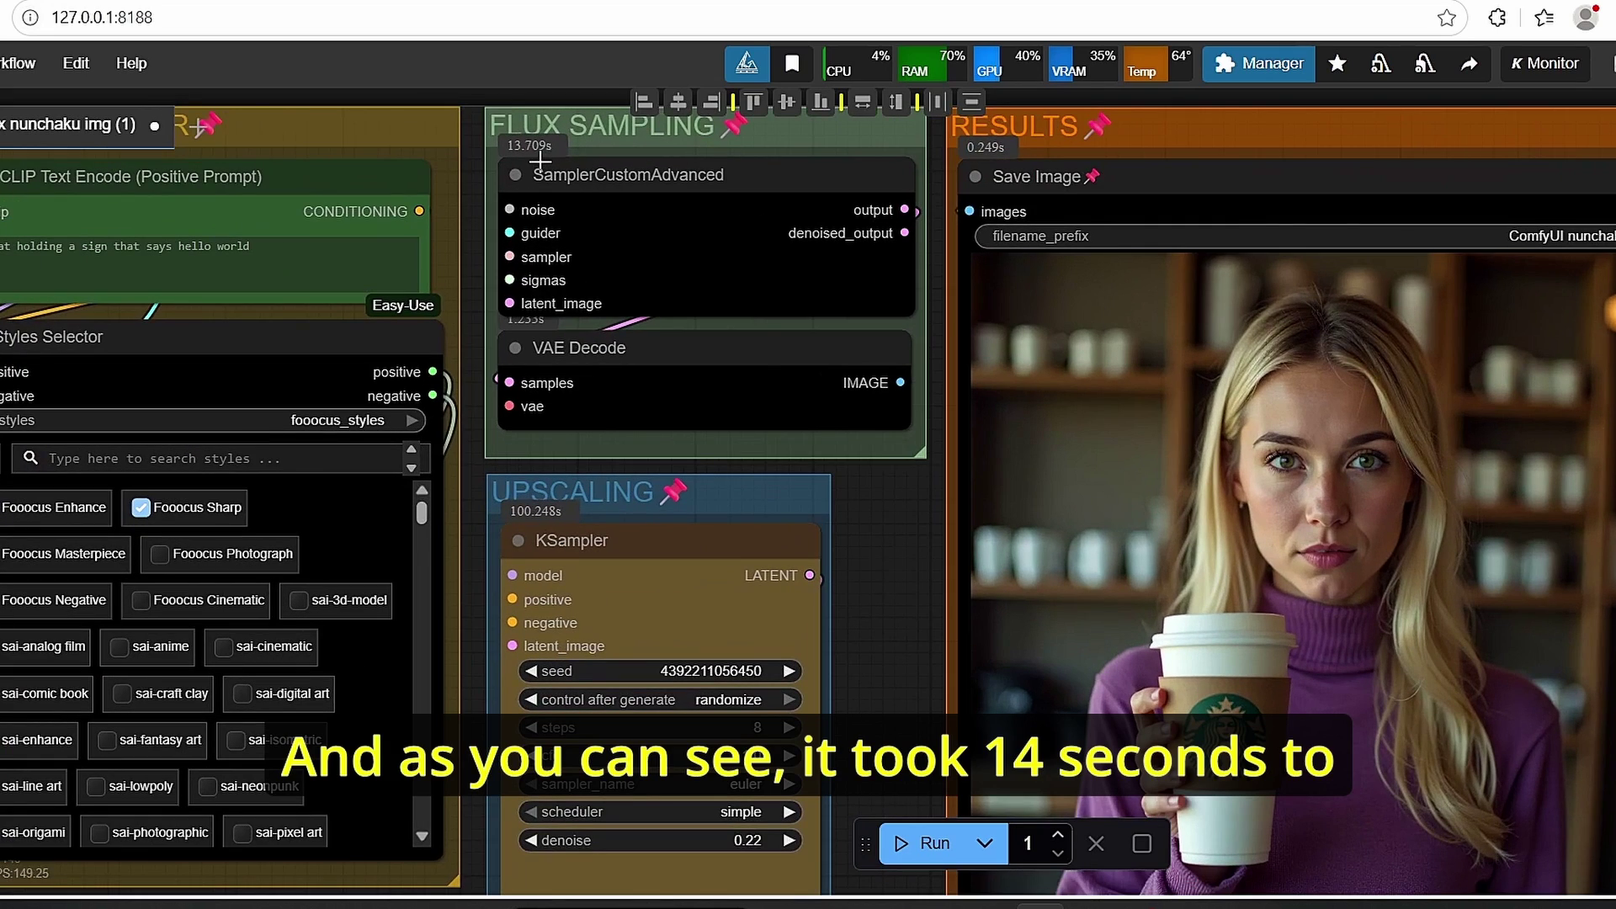
pyautogui.scroll(-2, 826, 609)
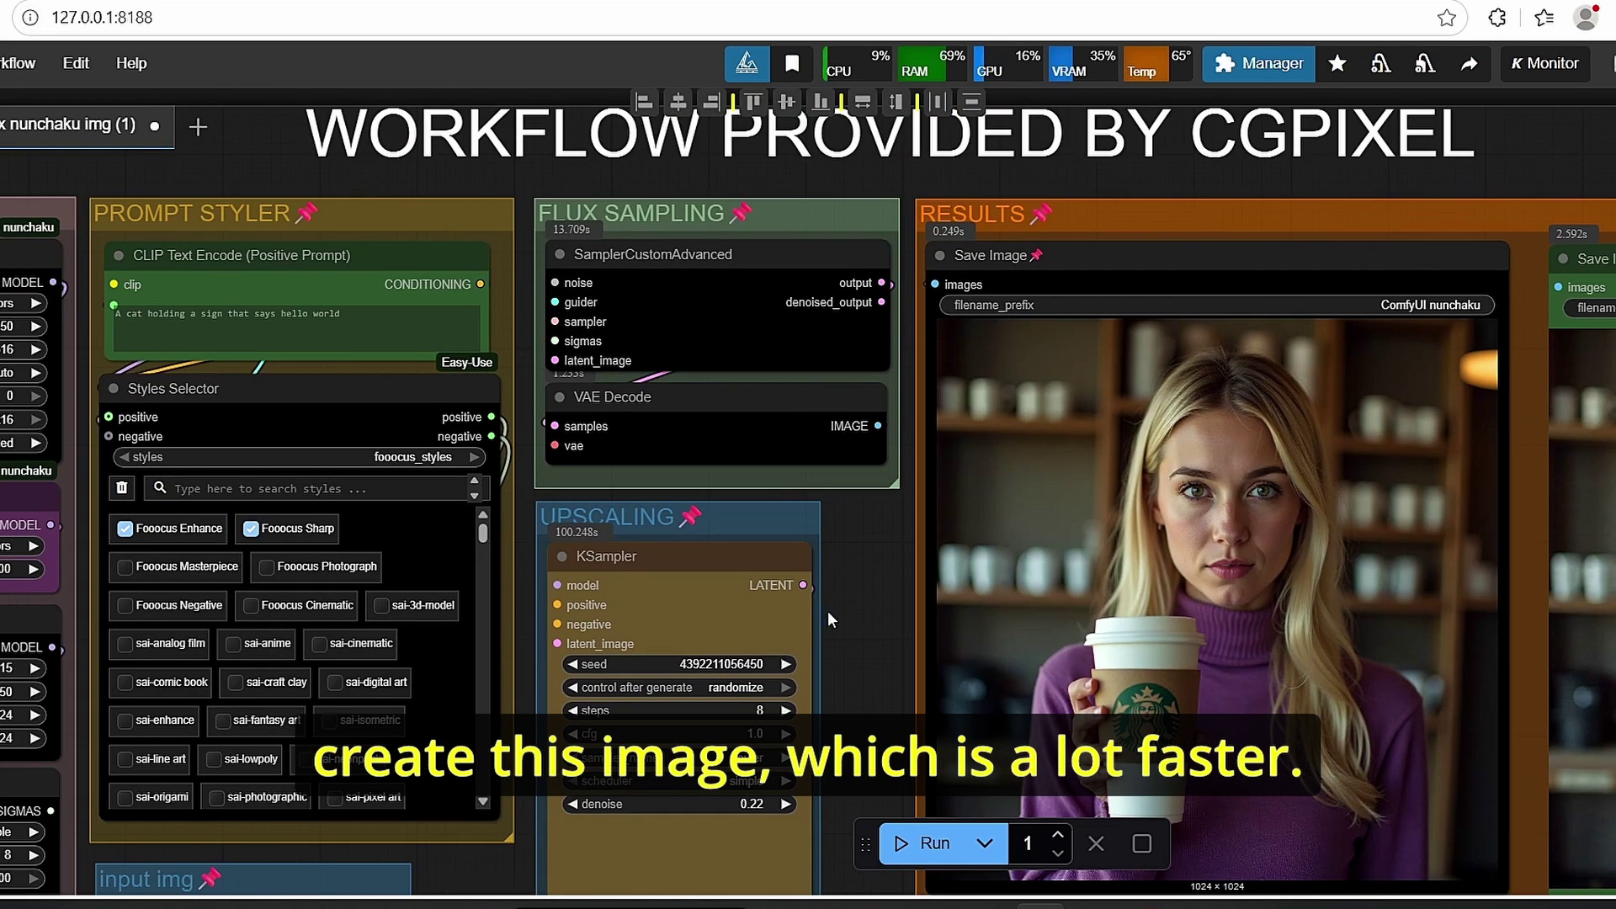
# Check the KSampler execution time in the UPSCALING group and look over the second run's images in the RESULTS and UPSCALING COMPARE groups
pyautogui.moveTo(860, 617); pyautogui.dragTo(781, 589)
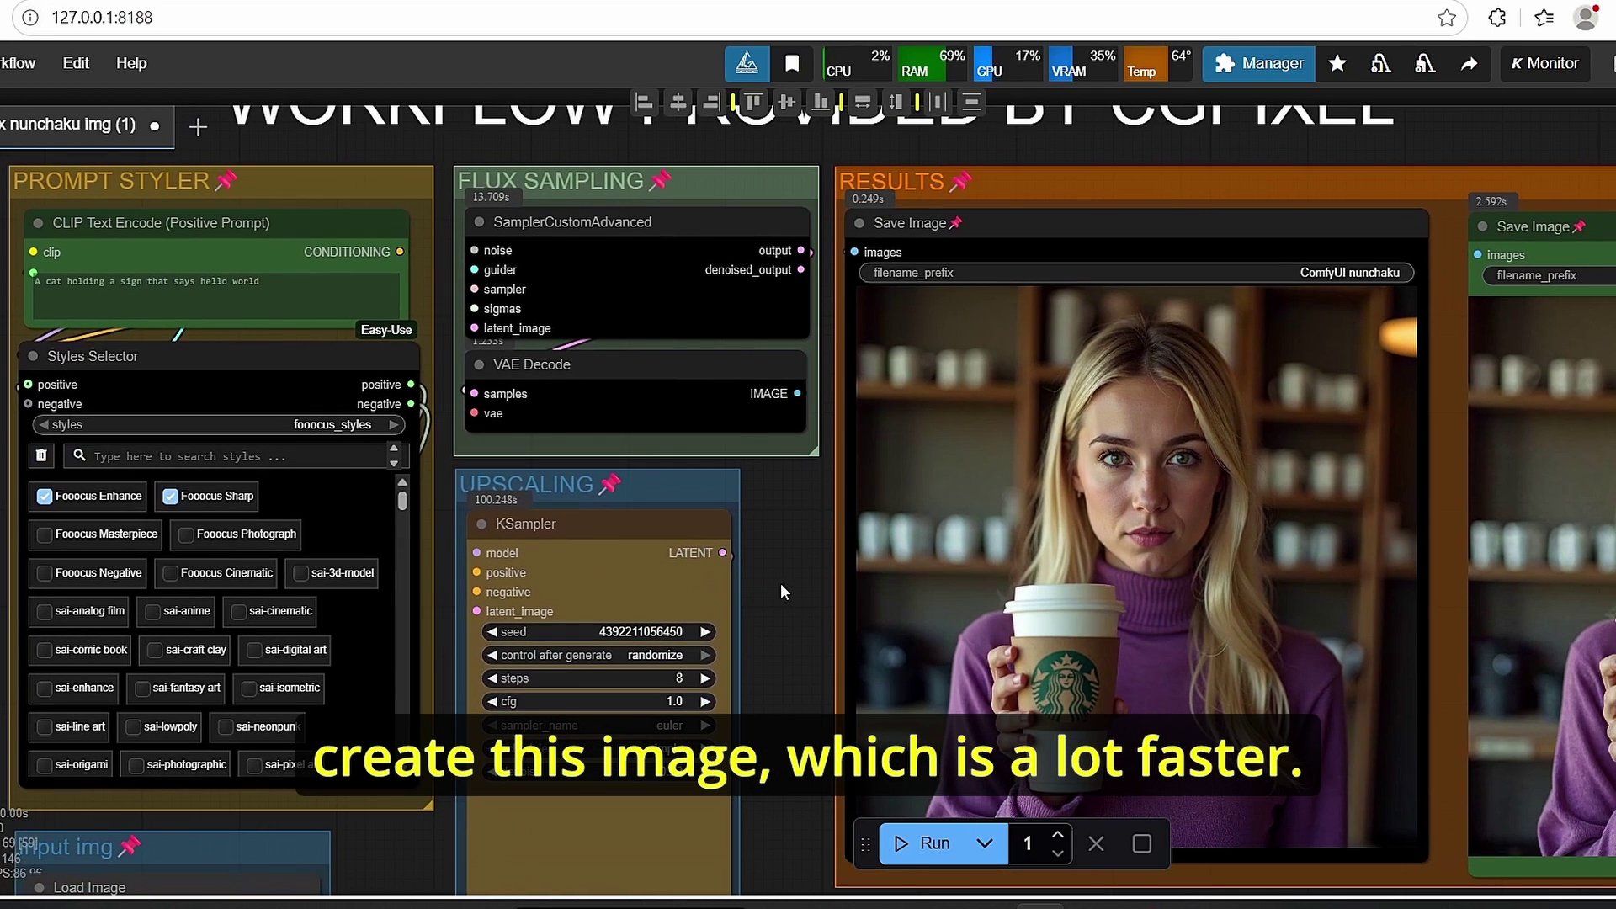
pyautogui.scroll(2, 781, 592)
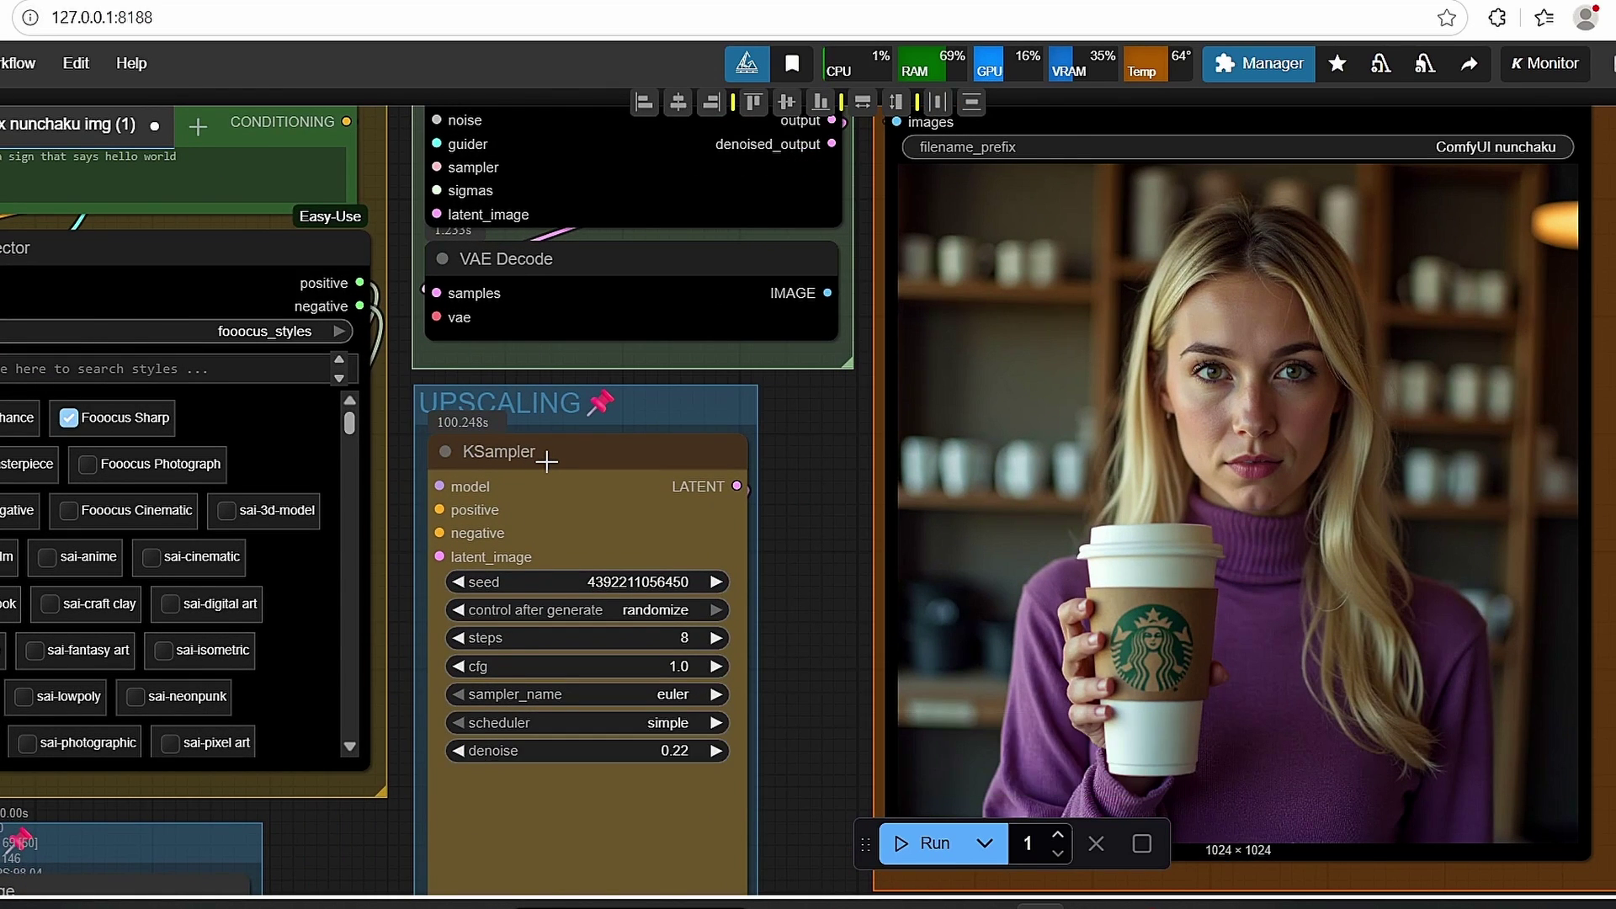
pyautogui.scroll(-2, 546, 461)
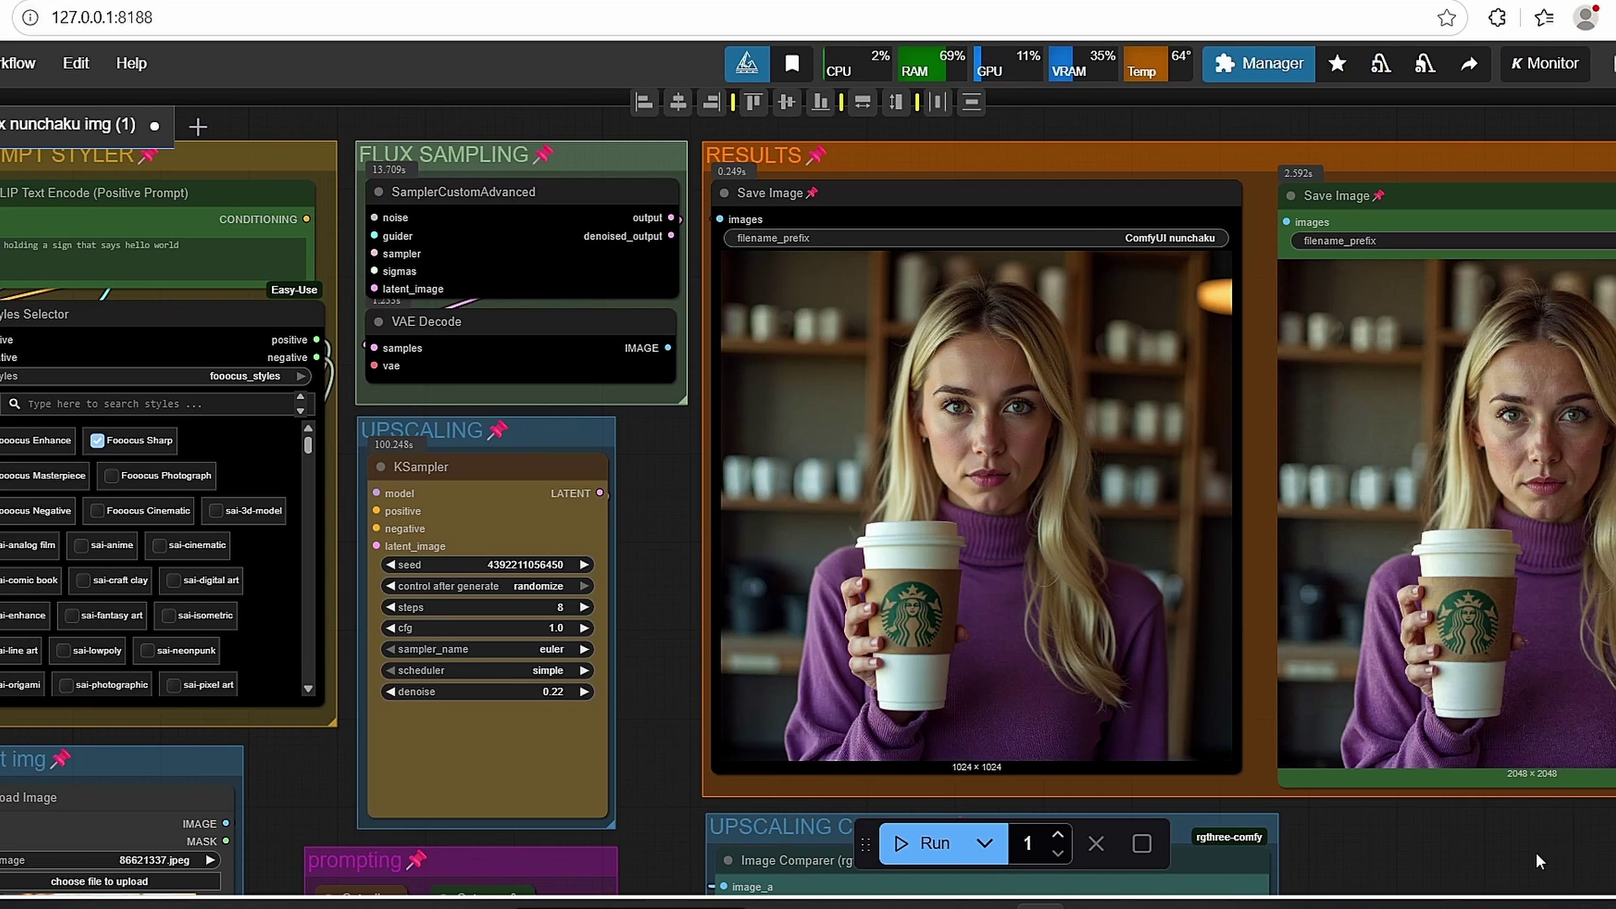
pyautogui.moveTo(1350, 870); pyautogui.dragTo(1306, 404)
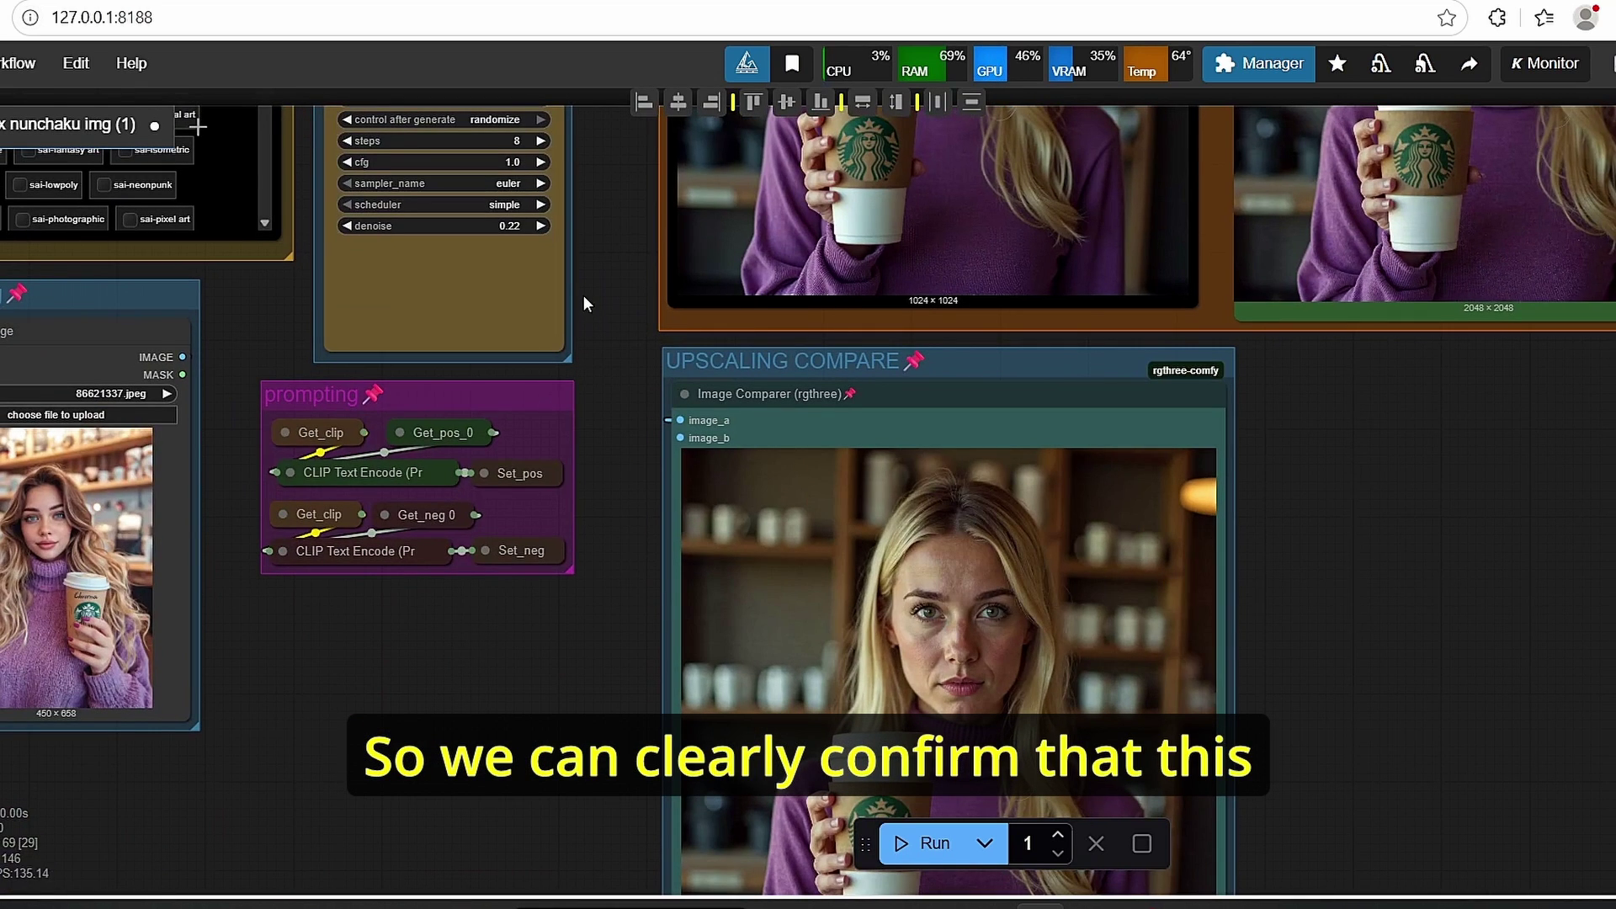
pyautogui.moveTo(586, 303); pyautogui.dragTo(644, 731)
pyautogui.moveTo(658, 528); pyautogui.dragTo(689, 757)
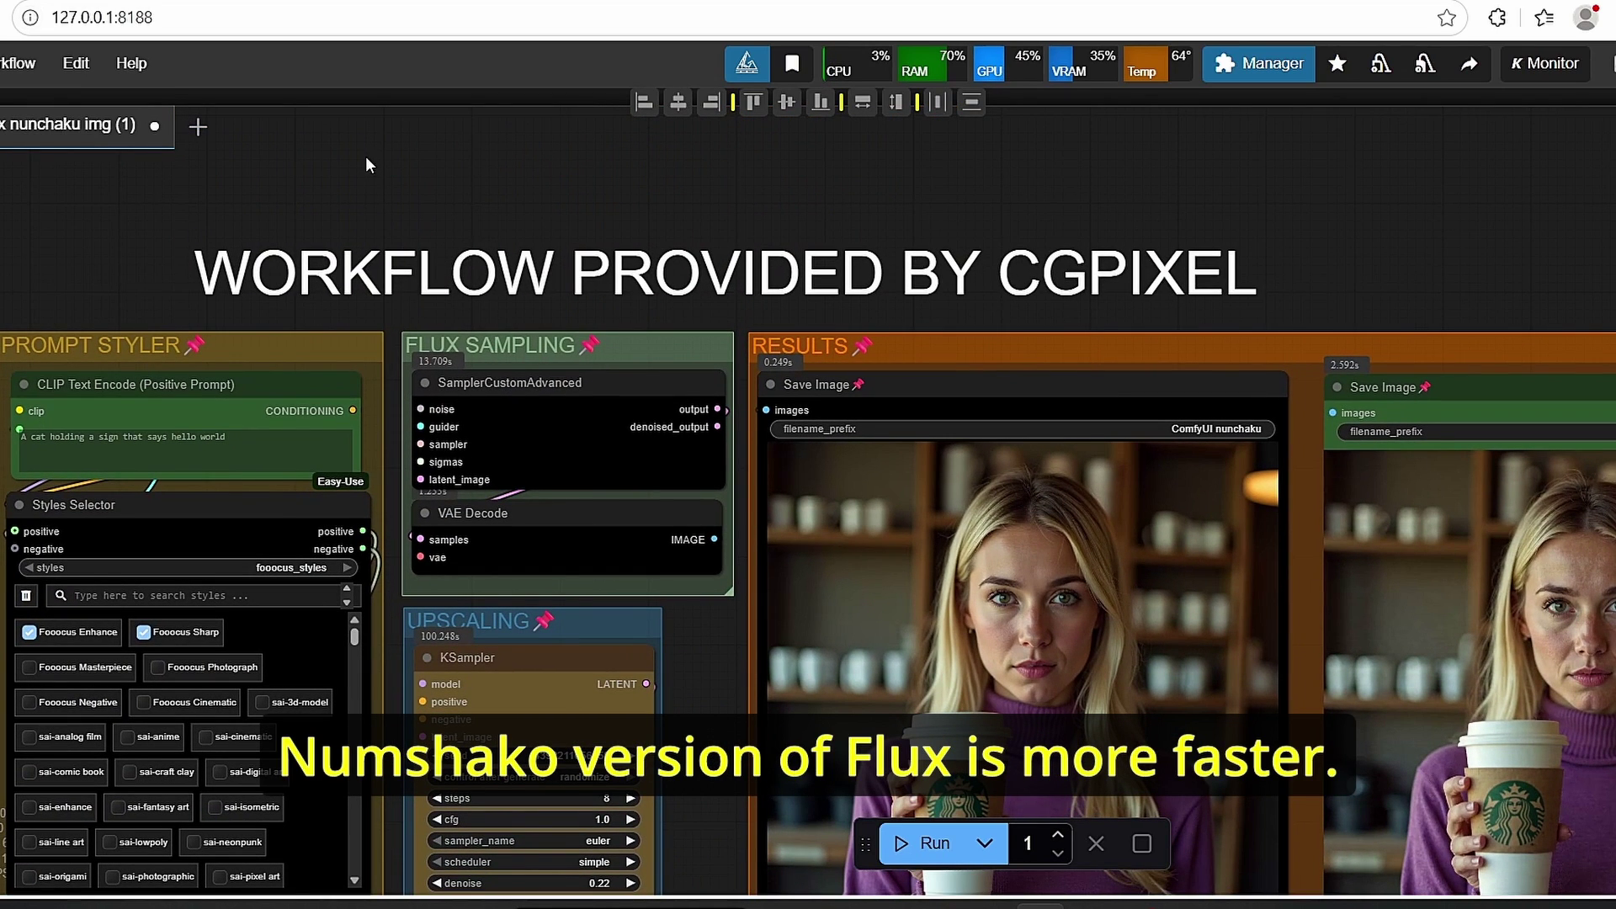
pyautogui.moveTo(365, 155); pyautogui.dragTo(637, 168)
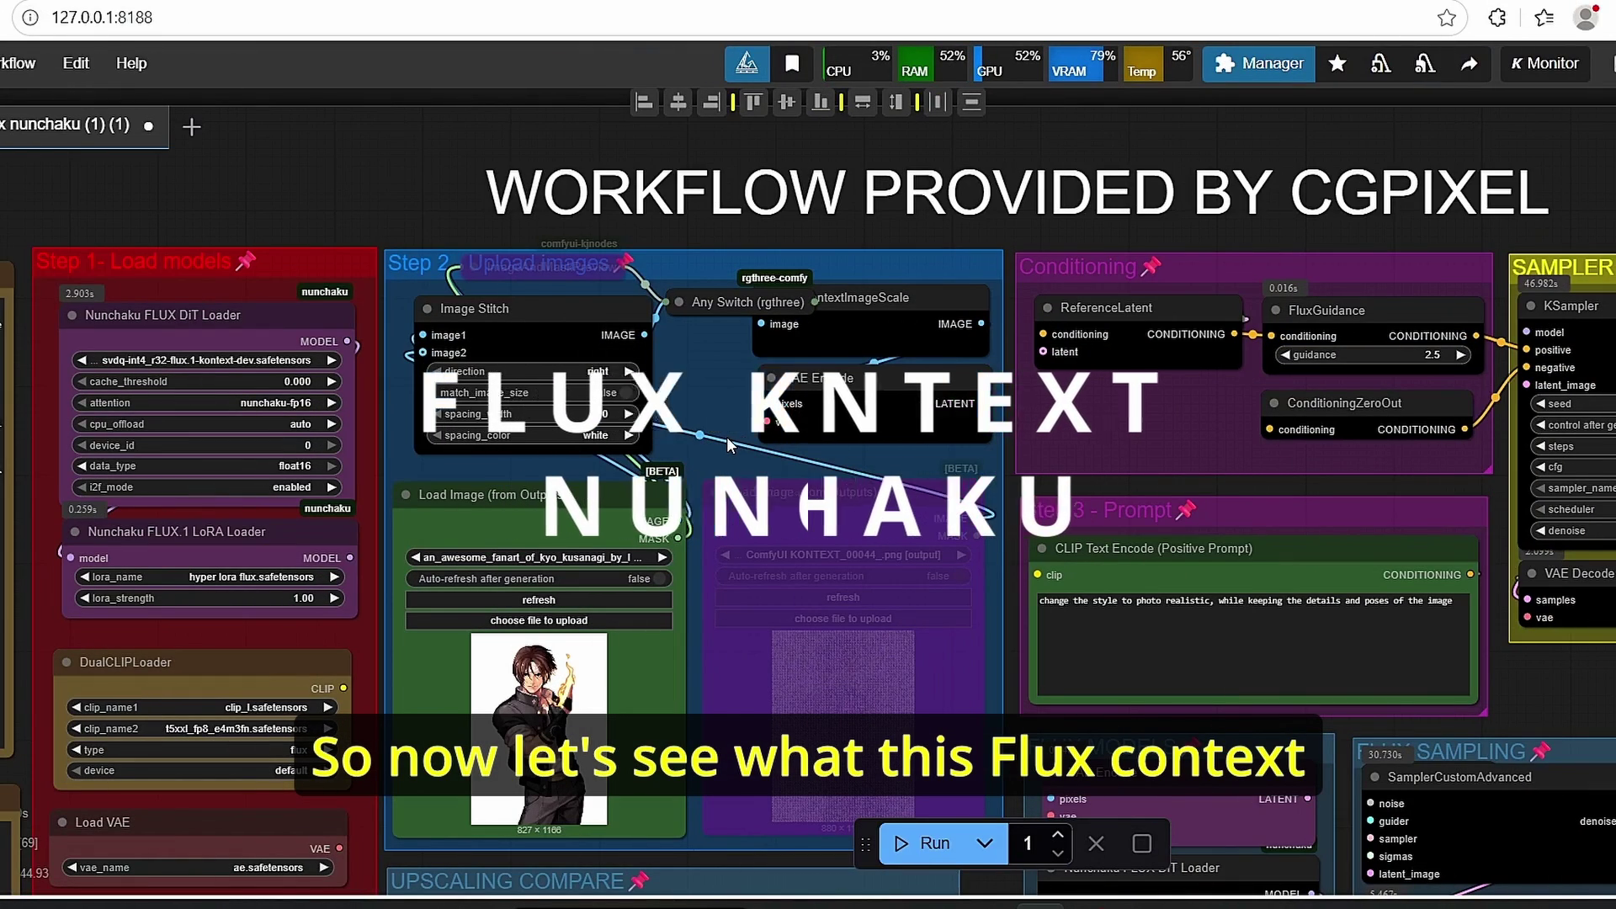
# Examine the source character image loaded in the Step 2 group of the Flux Kontext workflow
pyautogui.scroll(4, 678, 521)
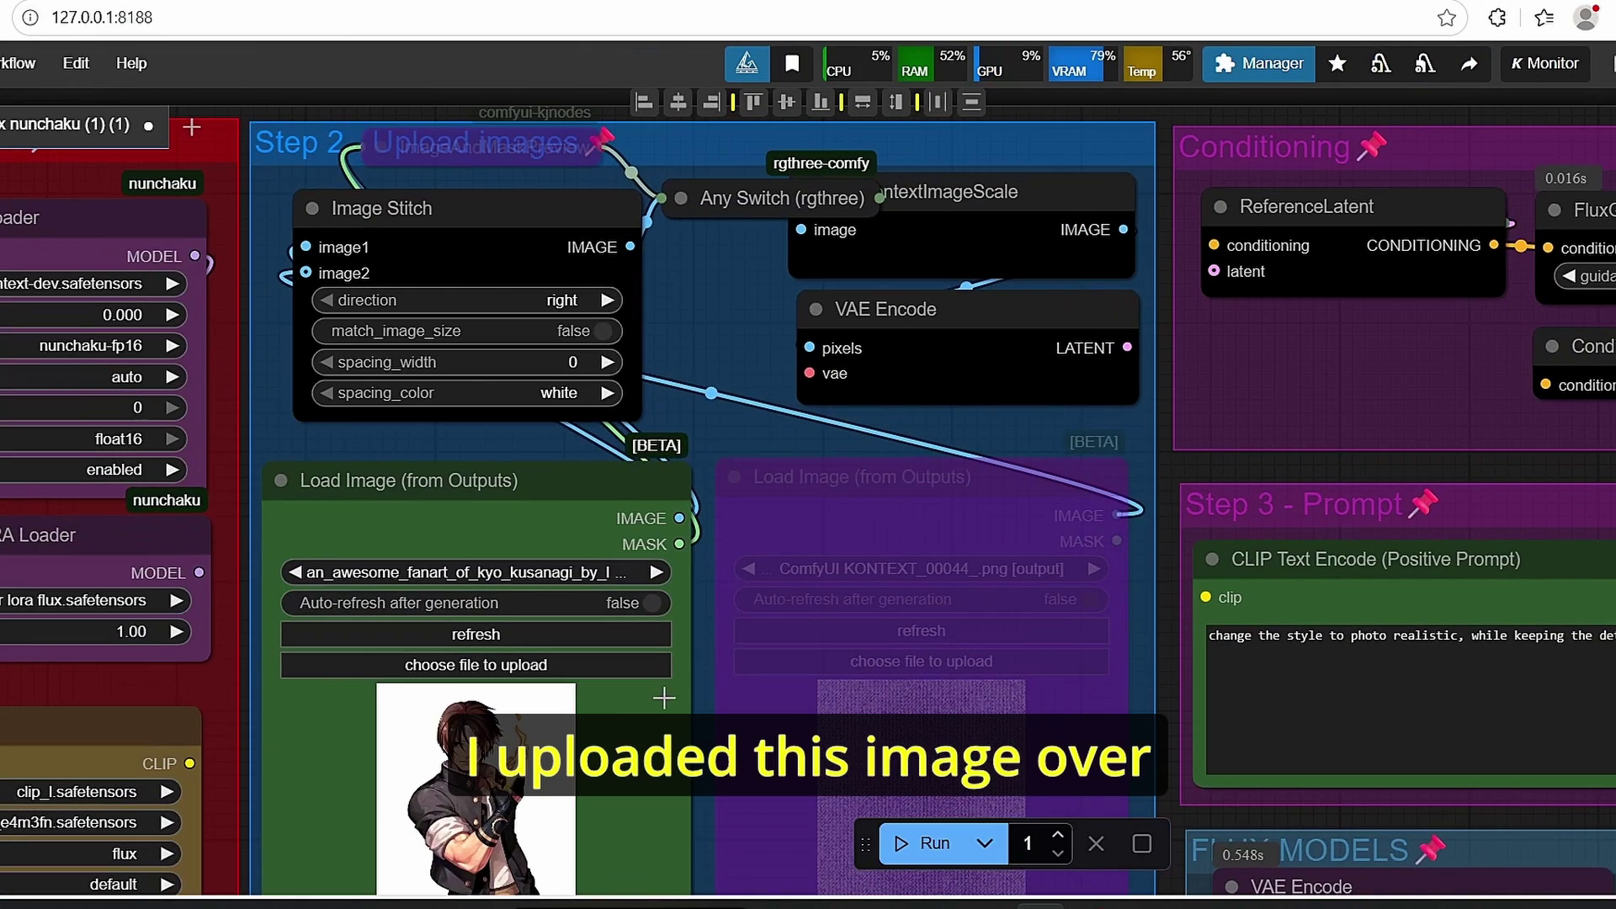
pyautogui.moveTo(1160, 727); pyautogui.dragTo(1338, 391)
pyautogui.scroll(3, 219, 362)
pyautogui.scroll(-4, 727, 480)
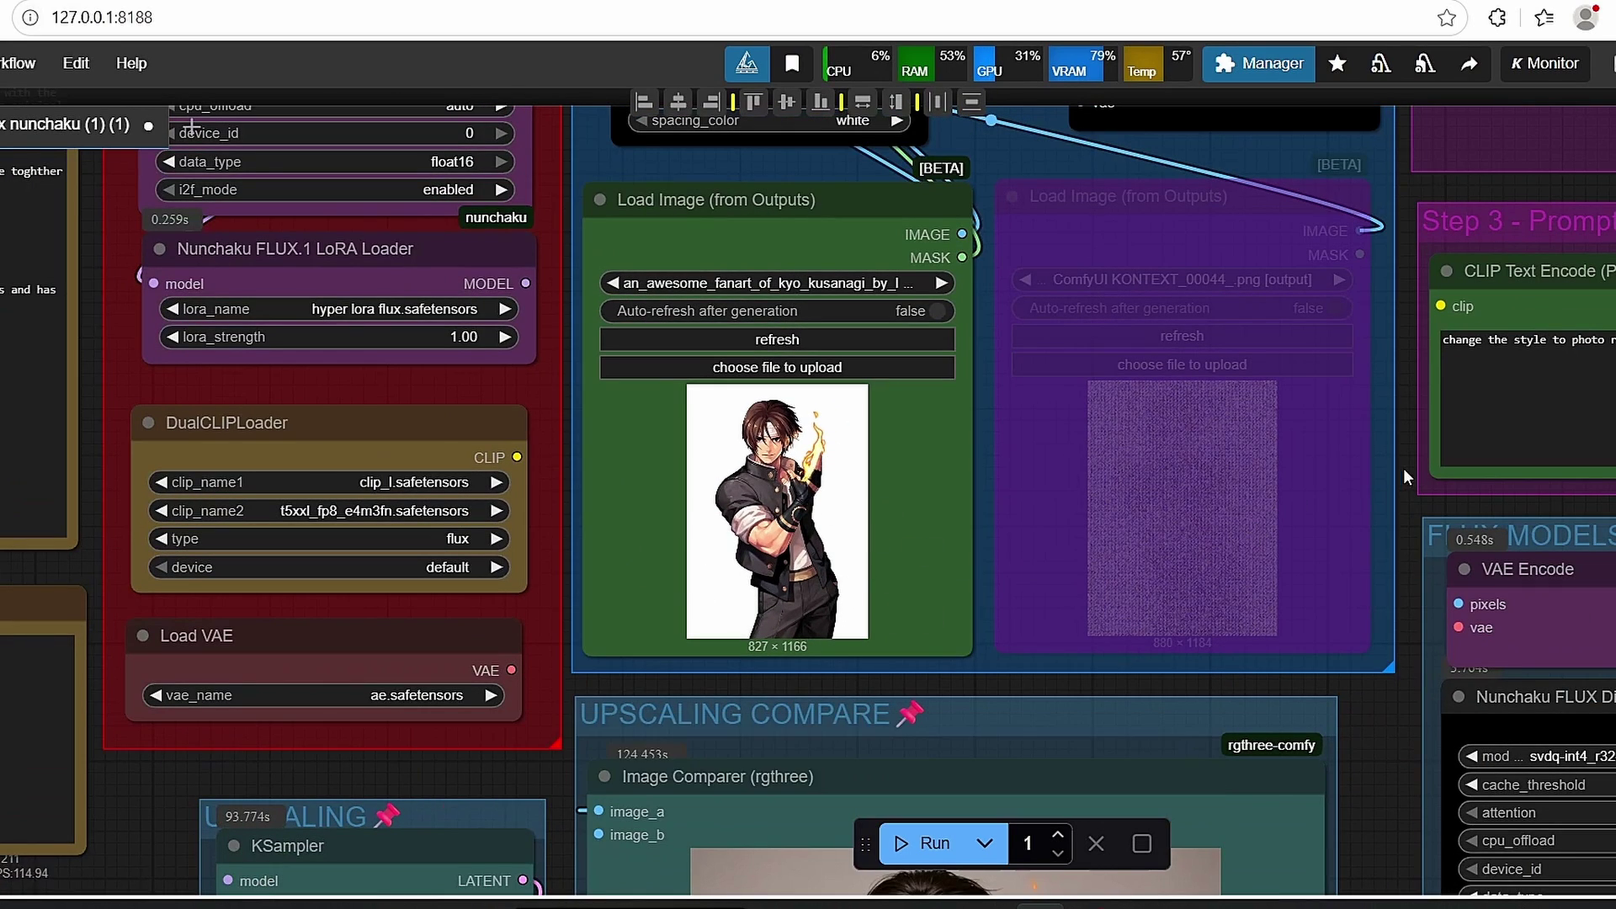
# Read the positive prompt in the Step 3 - Prompt group
pyautogui.moveTo(1408, 471); pyautogui.dragTo(820, 560)
pyautogui.scroll(3, 827, 488)
pyautogui.scroll(3, 827, 488)
pyautogui.moveTo(821, 490); pyautogui.dragTo(405, 481)
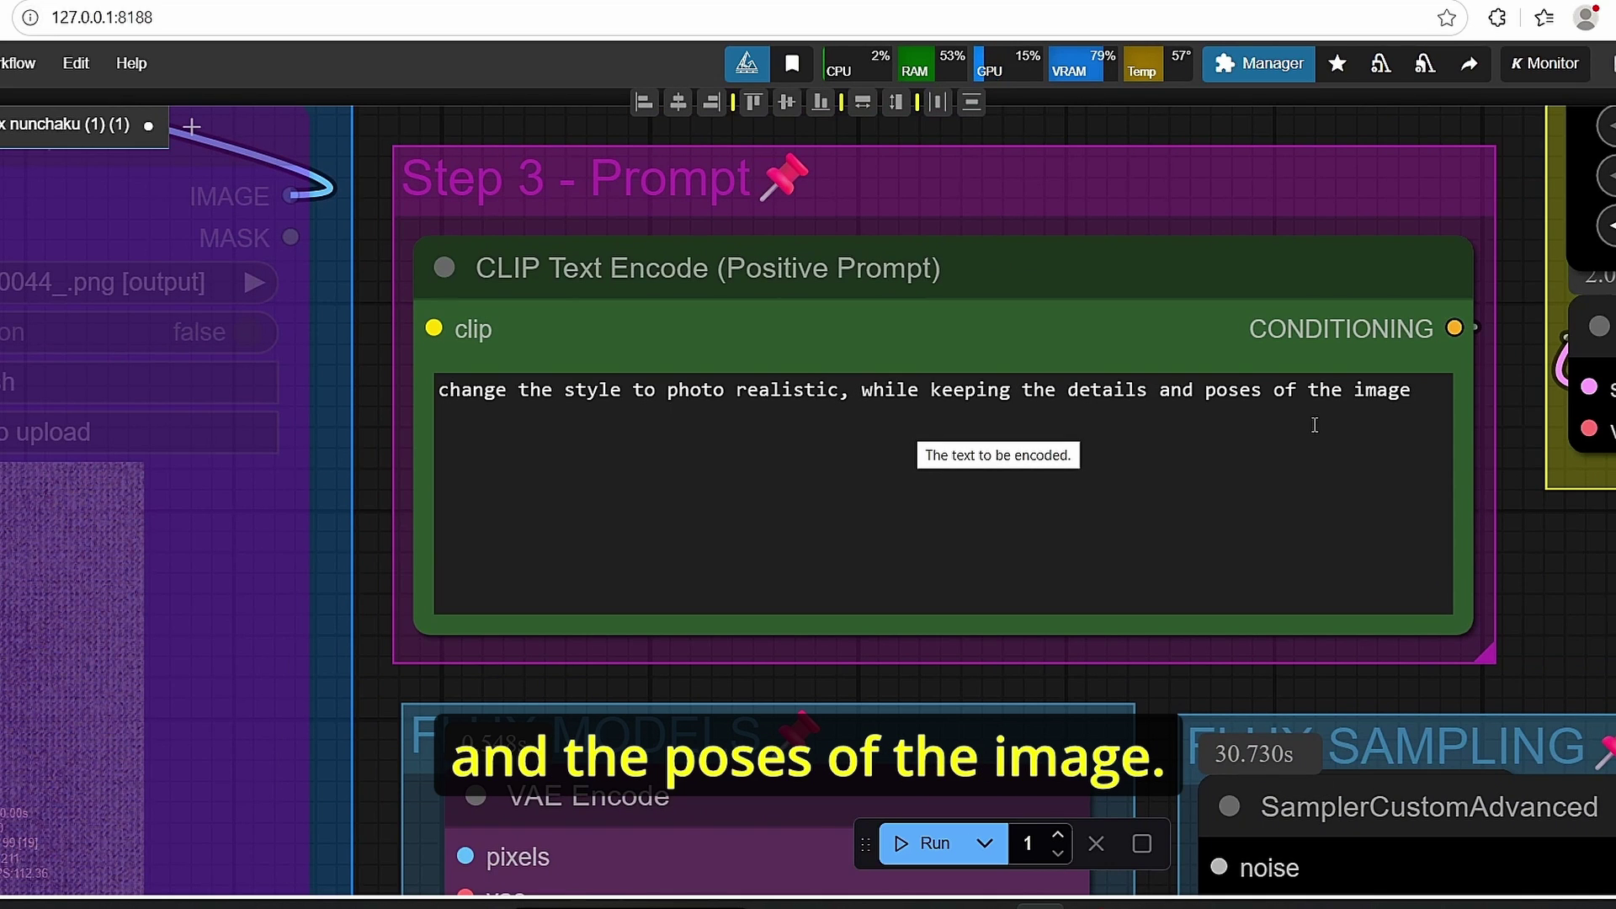
pyautogui.scroll(-7, 1310, 433)
# Check the steps and cfg settings and the execution time of the KSampler in the SAMPLER group
pyautogui.moveTo(1307, 455); pyautogui.dragTo(744, 590)
pyautogui.scroll(4, 1082, 519)
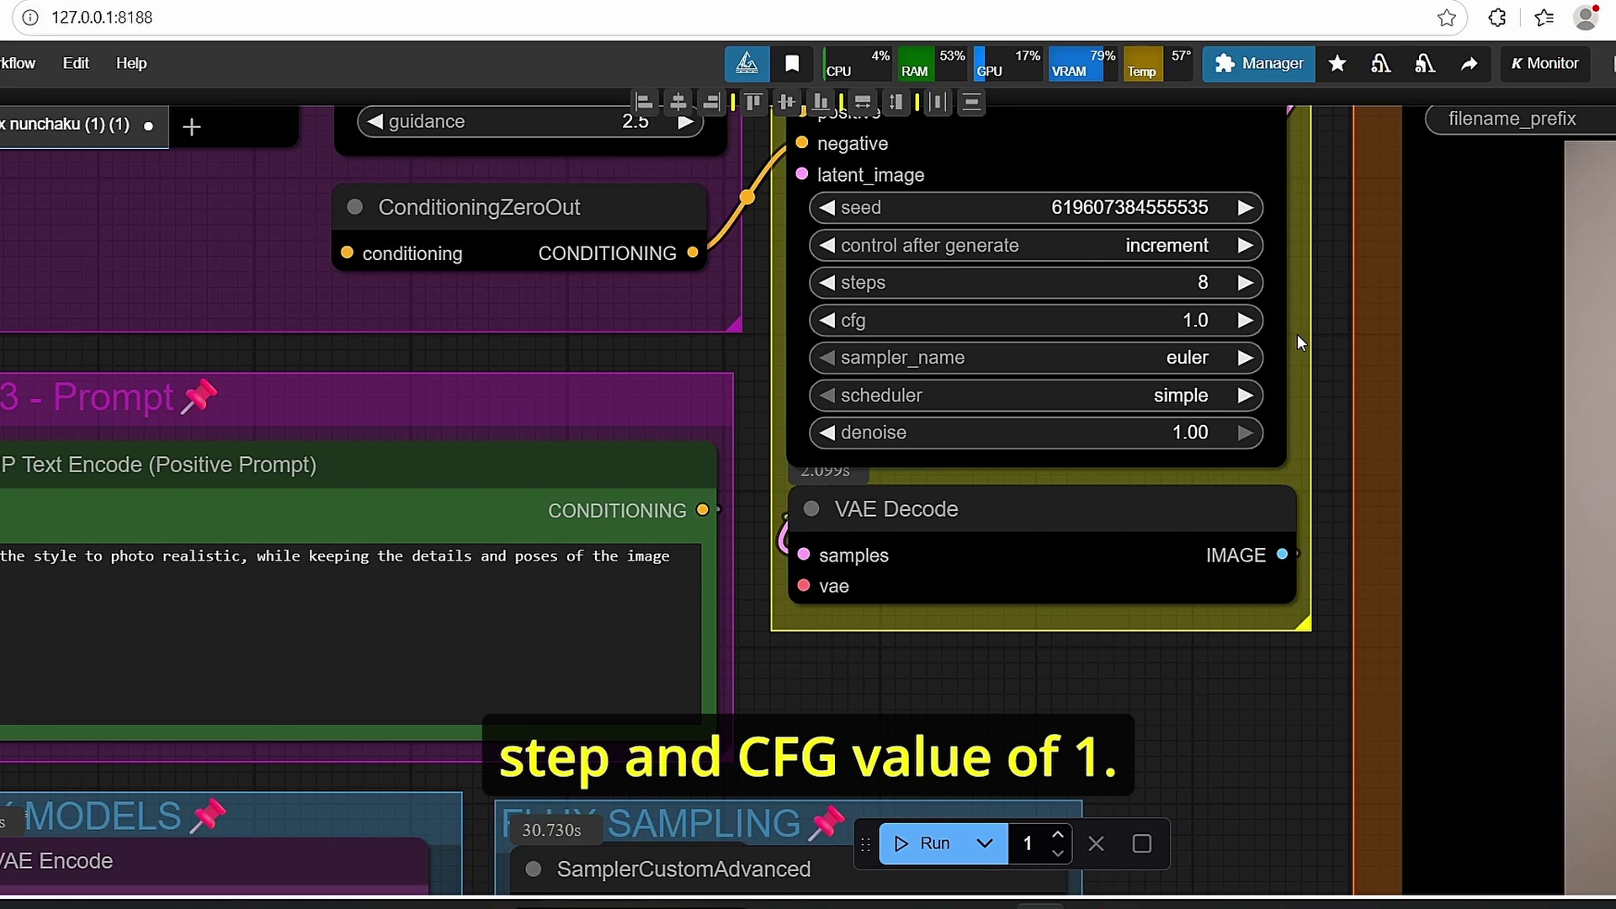
pyautogui.scroll(-5, 1297, 335)
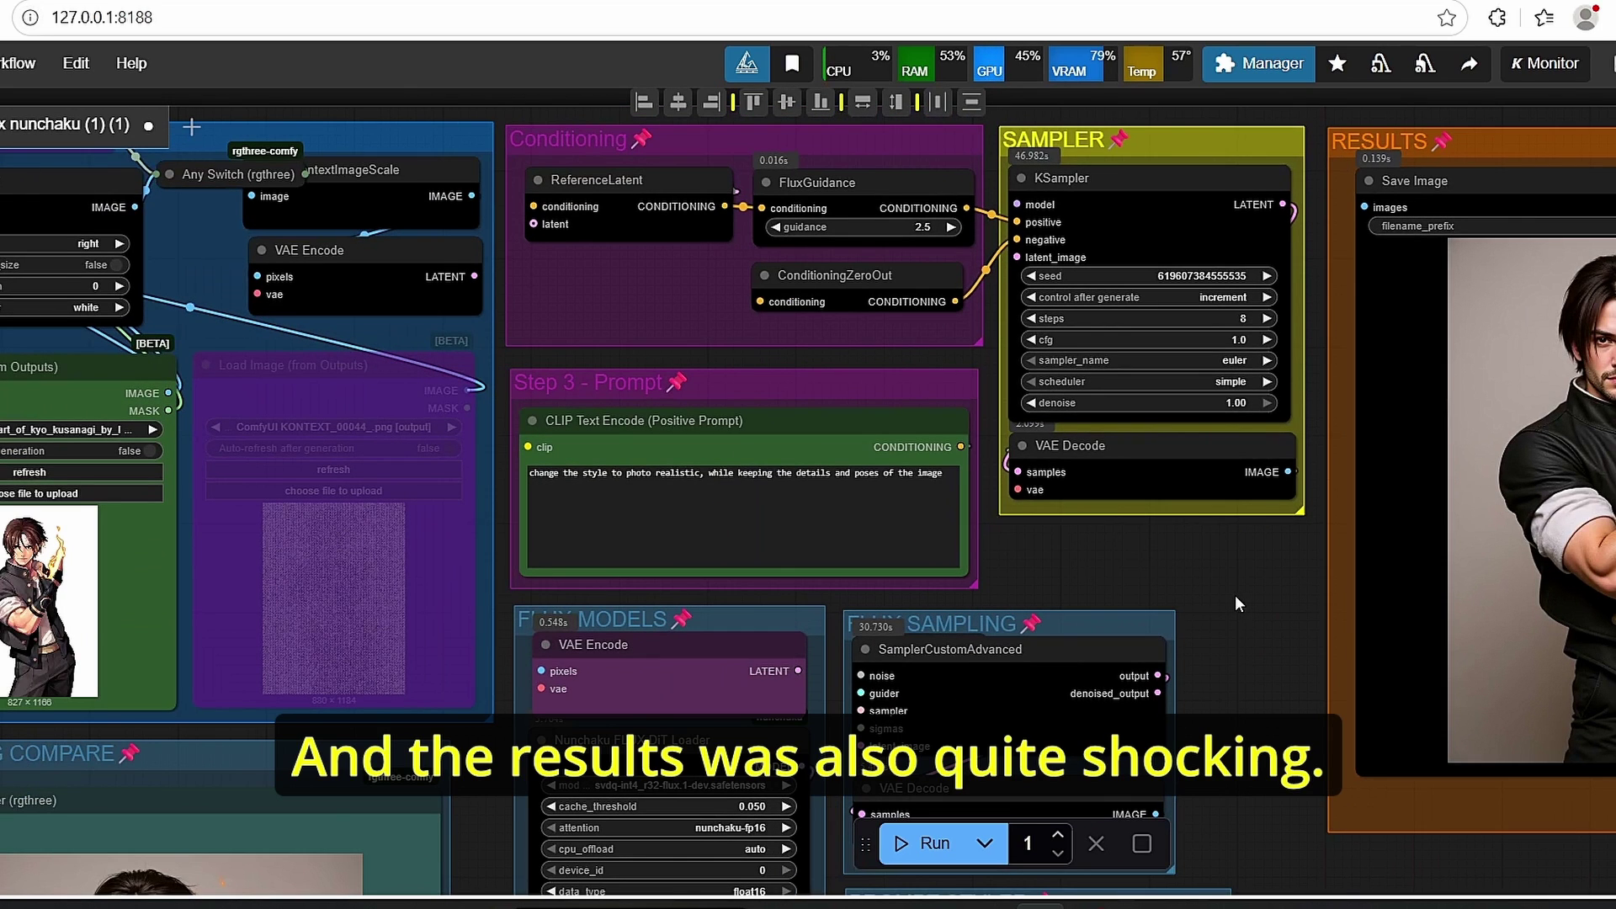
pyautogui.moveTo(1236, 597); pyautogui.dragTo(1147, 655)
pyautogui.scroll(5, 1235, 323)
pyautogui.moveTo(837, 164); pyautogui.dragTo(910, 217)
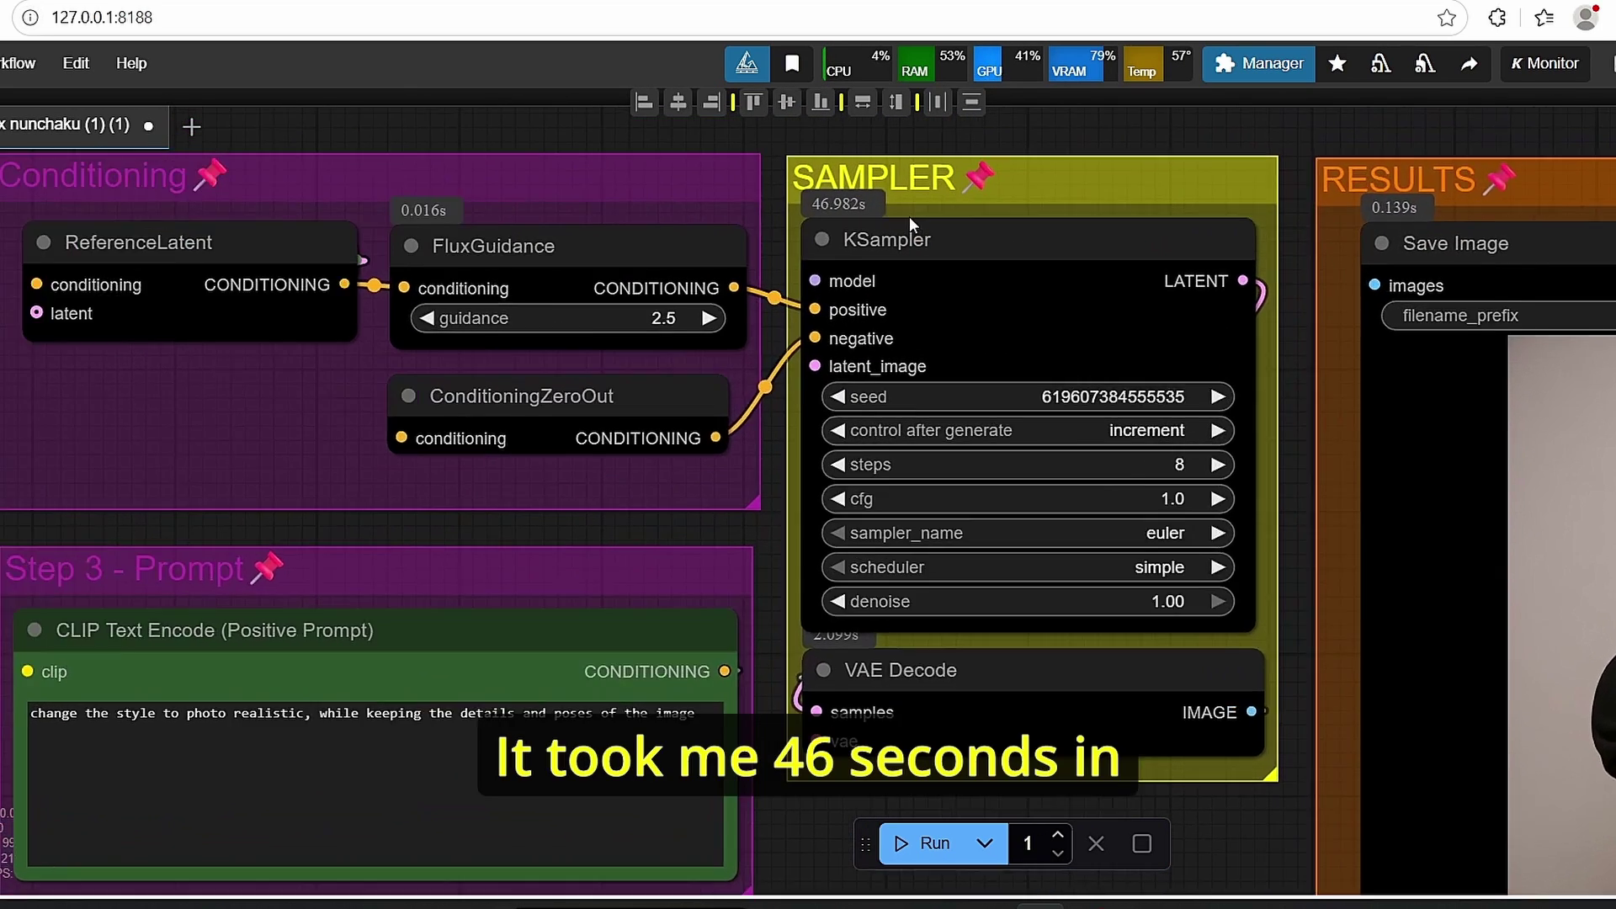
pyautogui.scroll(2, 909, 216)
pyautogui.scroll(-4, 1407, 431)
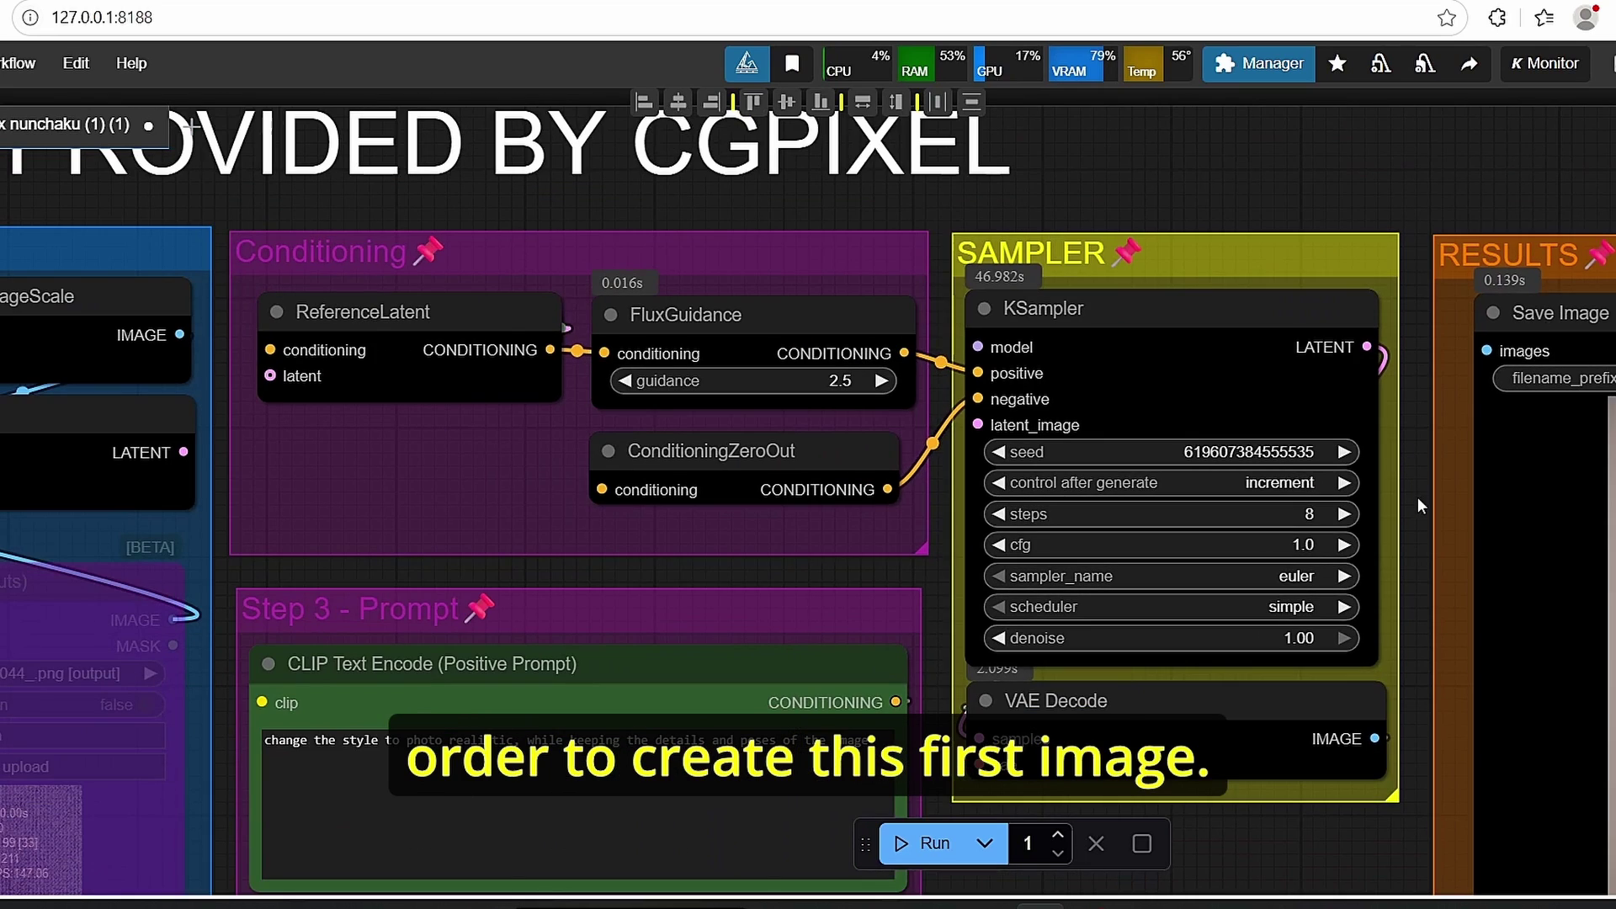
# Examine the first Kontext result image up close, checking the jacket, the arm and the glove details
pyautogui.moveTo(1418, 505); pyautogui.dragTo(665, 281)
pyautogui.scroll(4, 1207, 587)
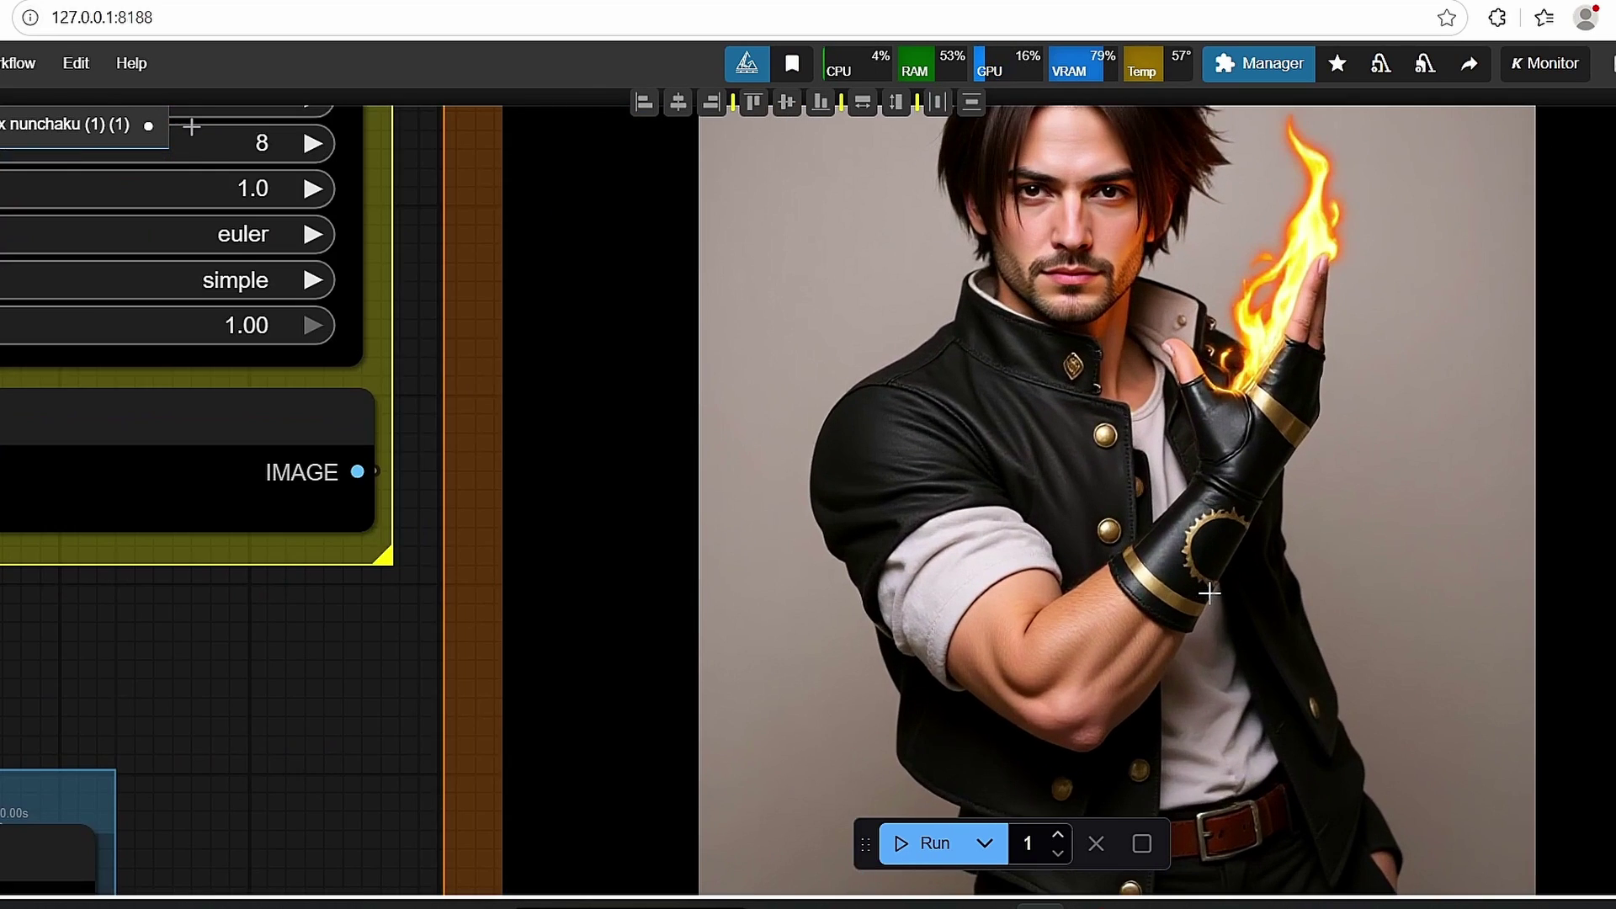
pyautogui.scroll(-4, 1210, 593)
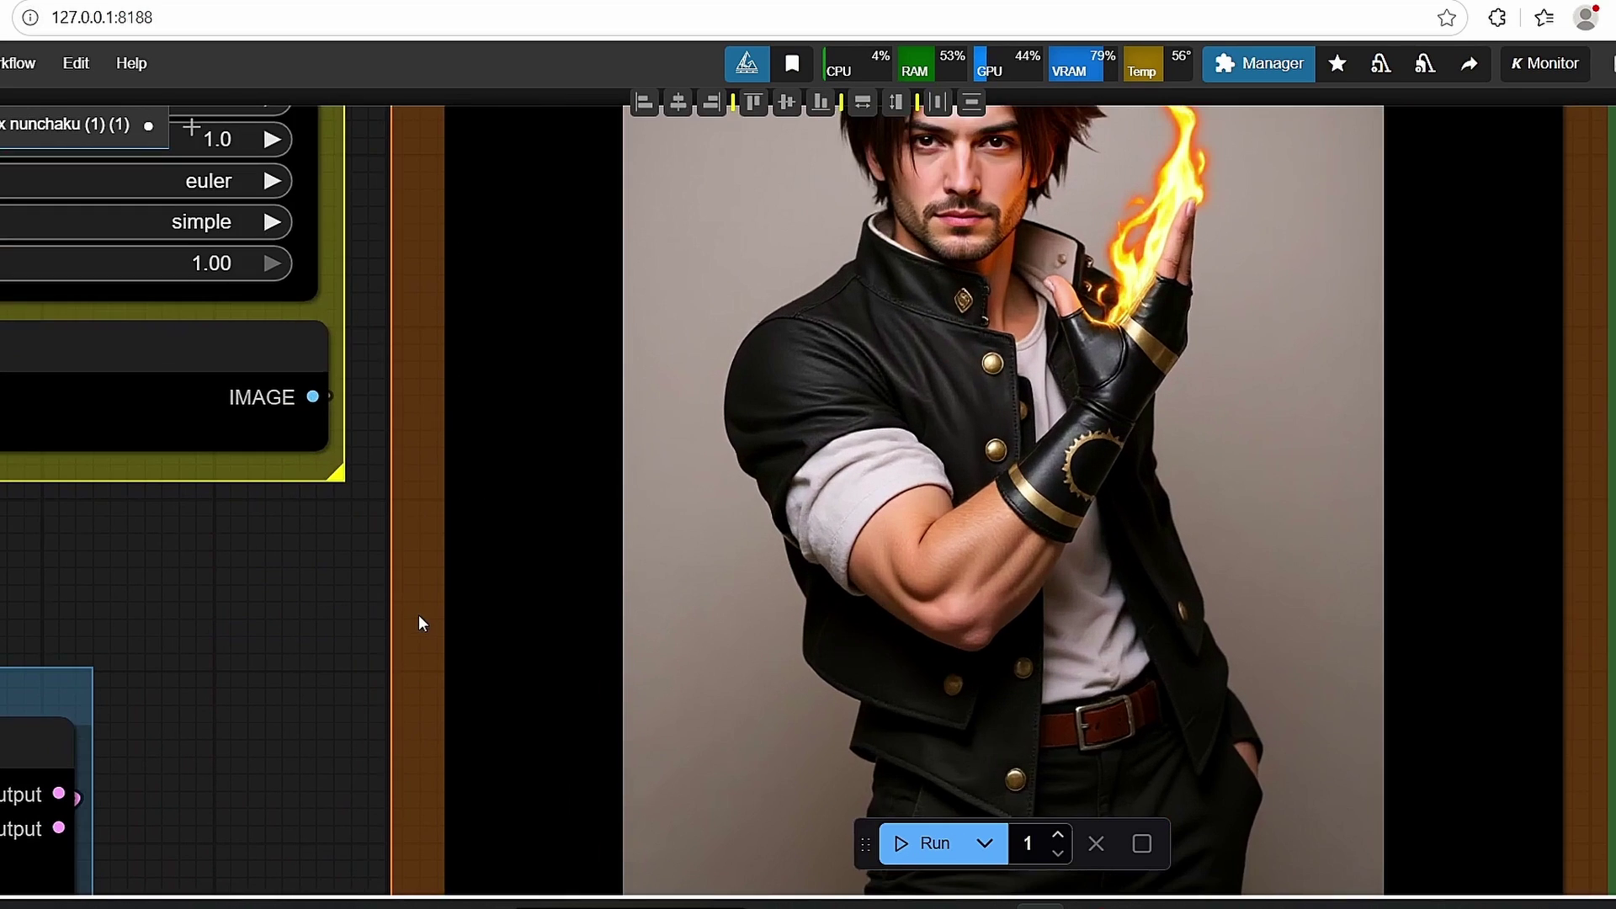
pyautogui.scroll(3, 1094, 393)
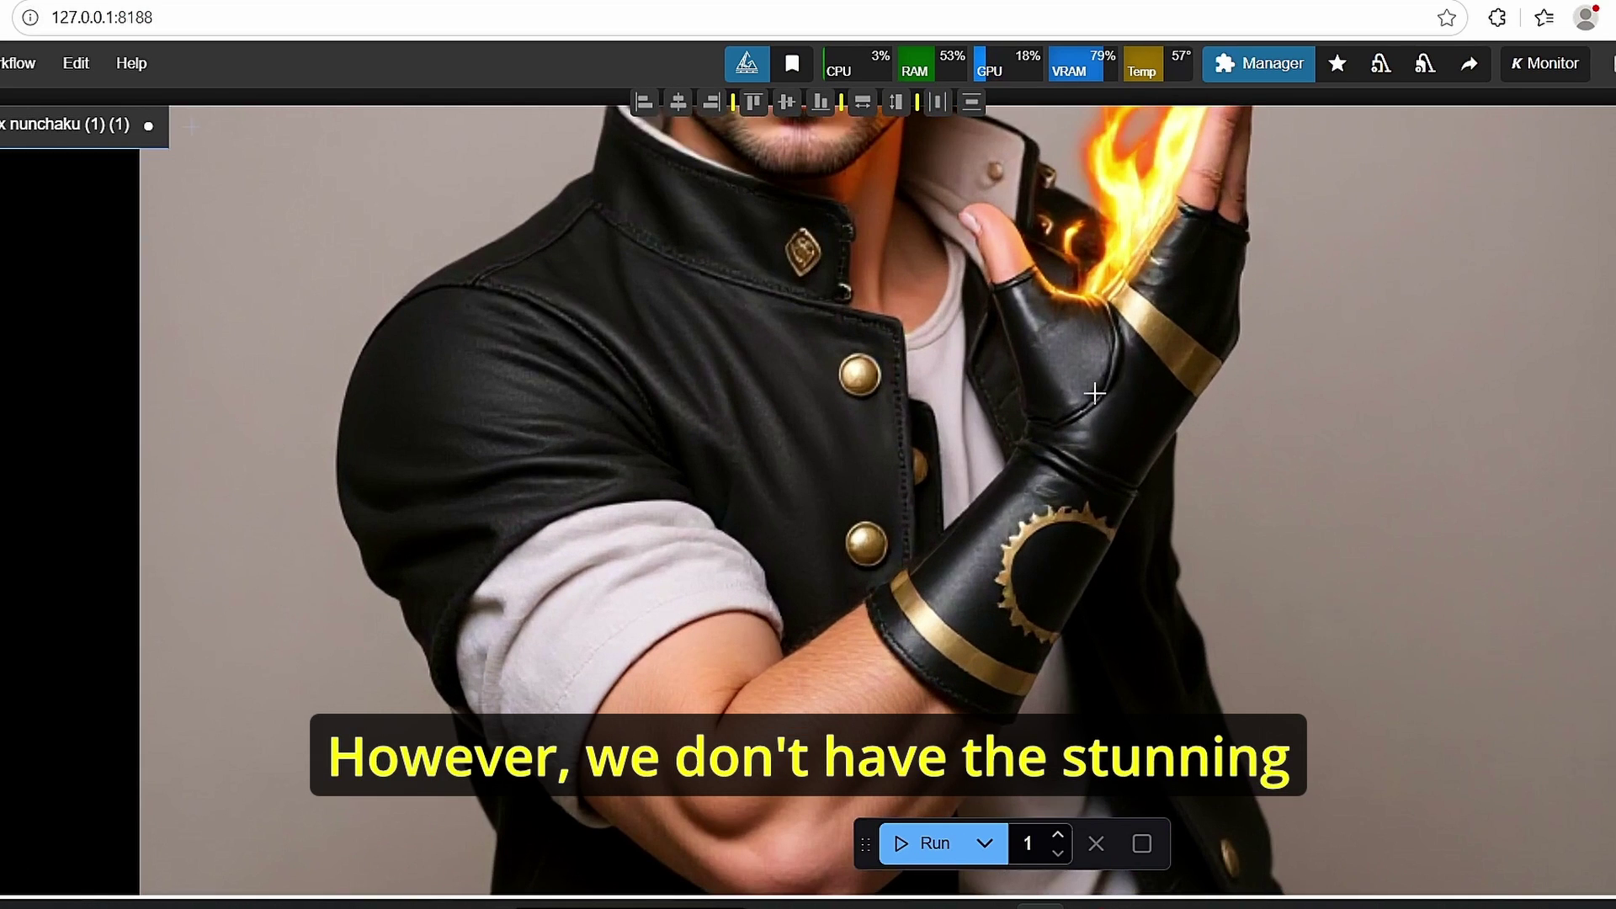
pyautogui.scroll(-8, 1092, 393)
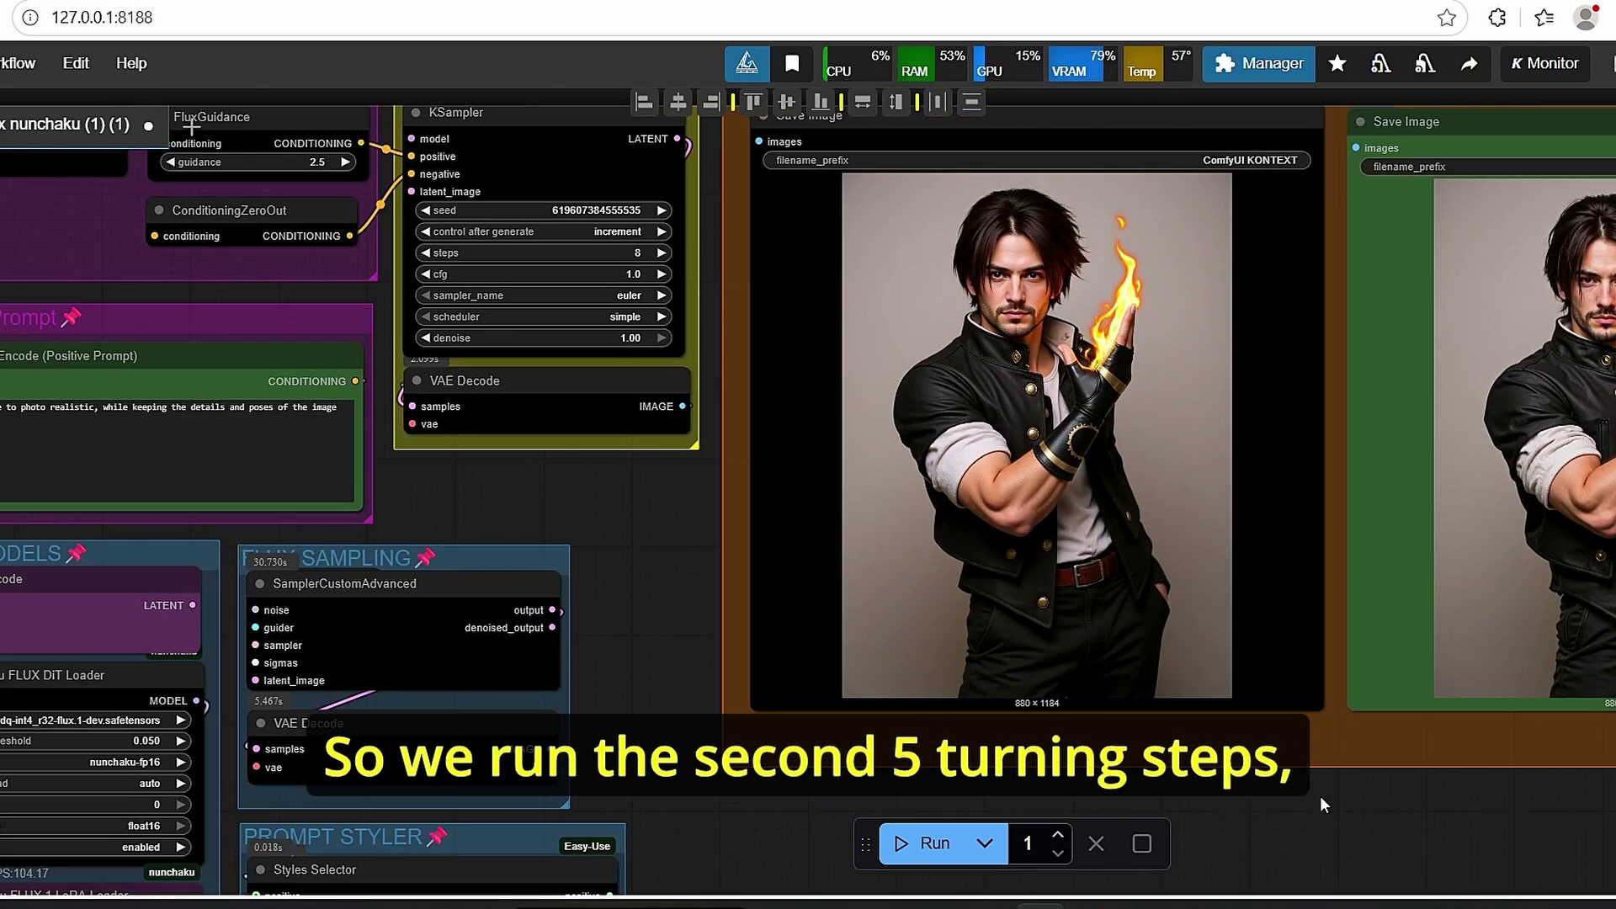
# Check the execution time of SamplerCustomAdvanced in the Kontext workflow's FLUX SAMPLING group
pyautogui.moveTo(1320, 795); pyautogui.dragTo(1560, 615)
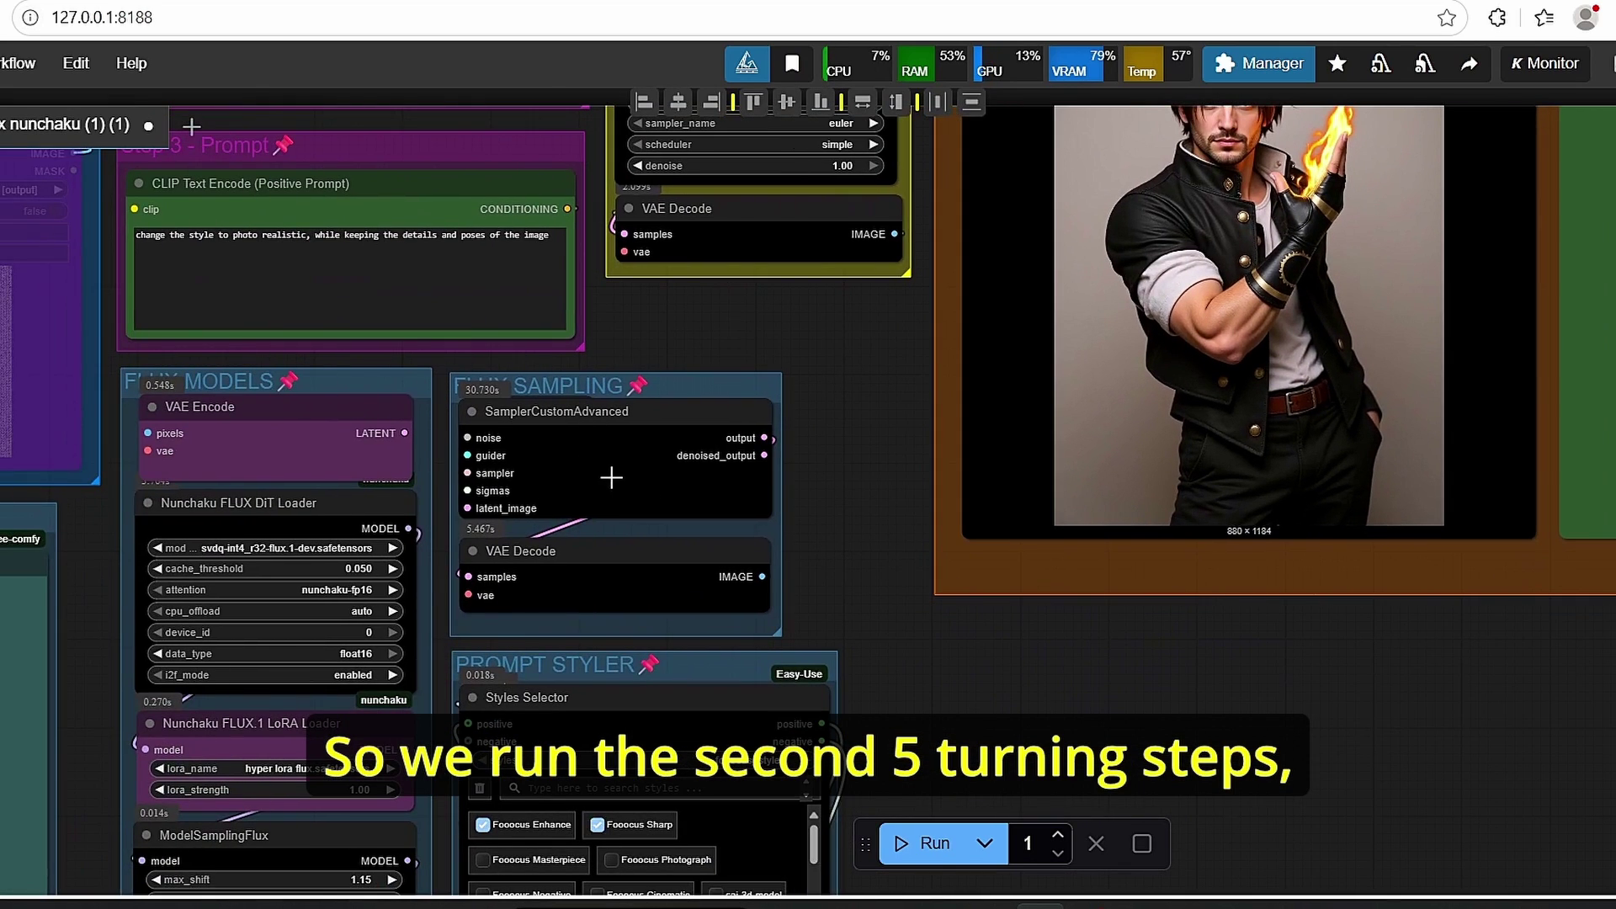
pyautogui.scroll(3, 881, 545)
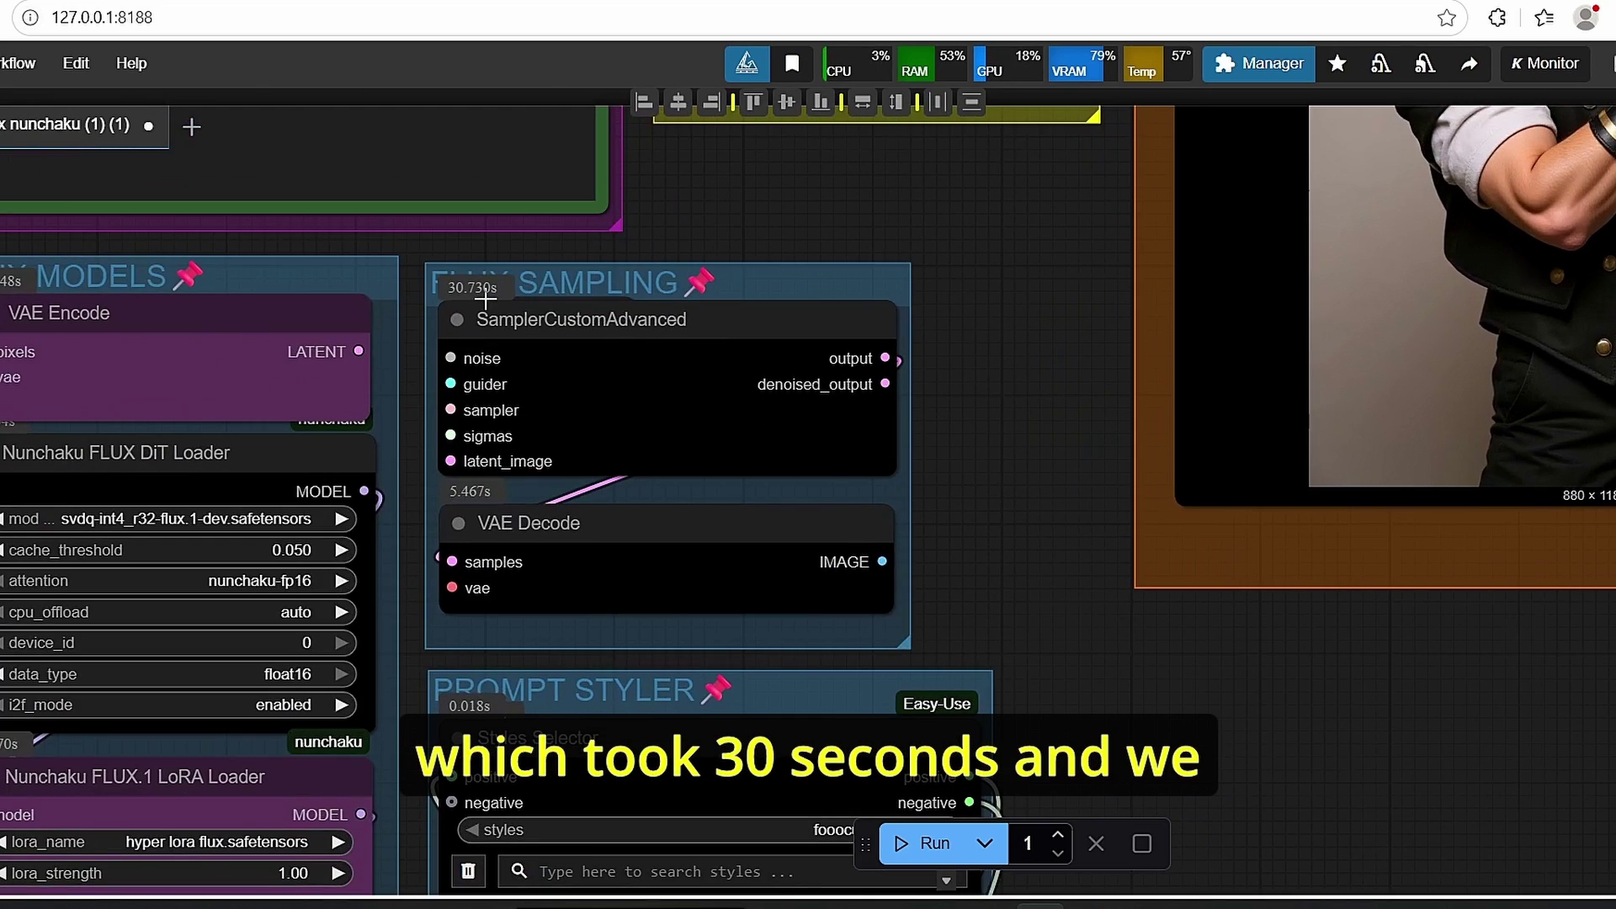
pyautogui.scroll(-4, 1040, 551)
# Examine the fine-tuned image in the RESULTS group up close, checking the face, the clothing and the flame
pyautogui.moveTo(1399, 750); pyautogui.dragTo(926, 833)
pyautogui.moveTo(1557, 434); pyautogui.dragTo(1005, 633)
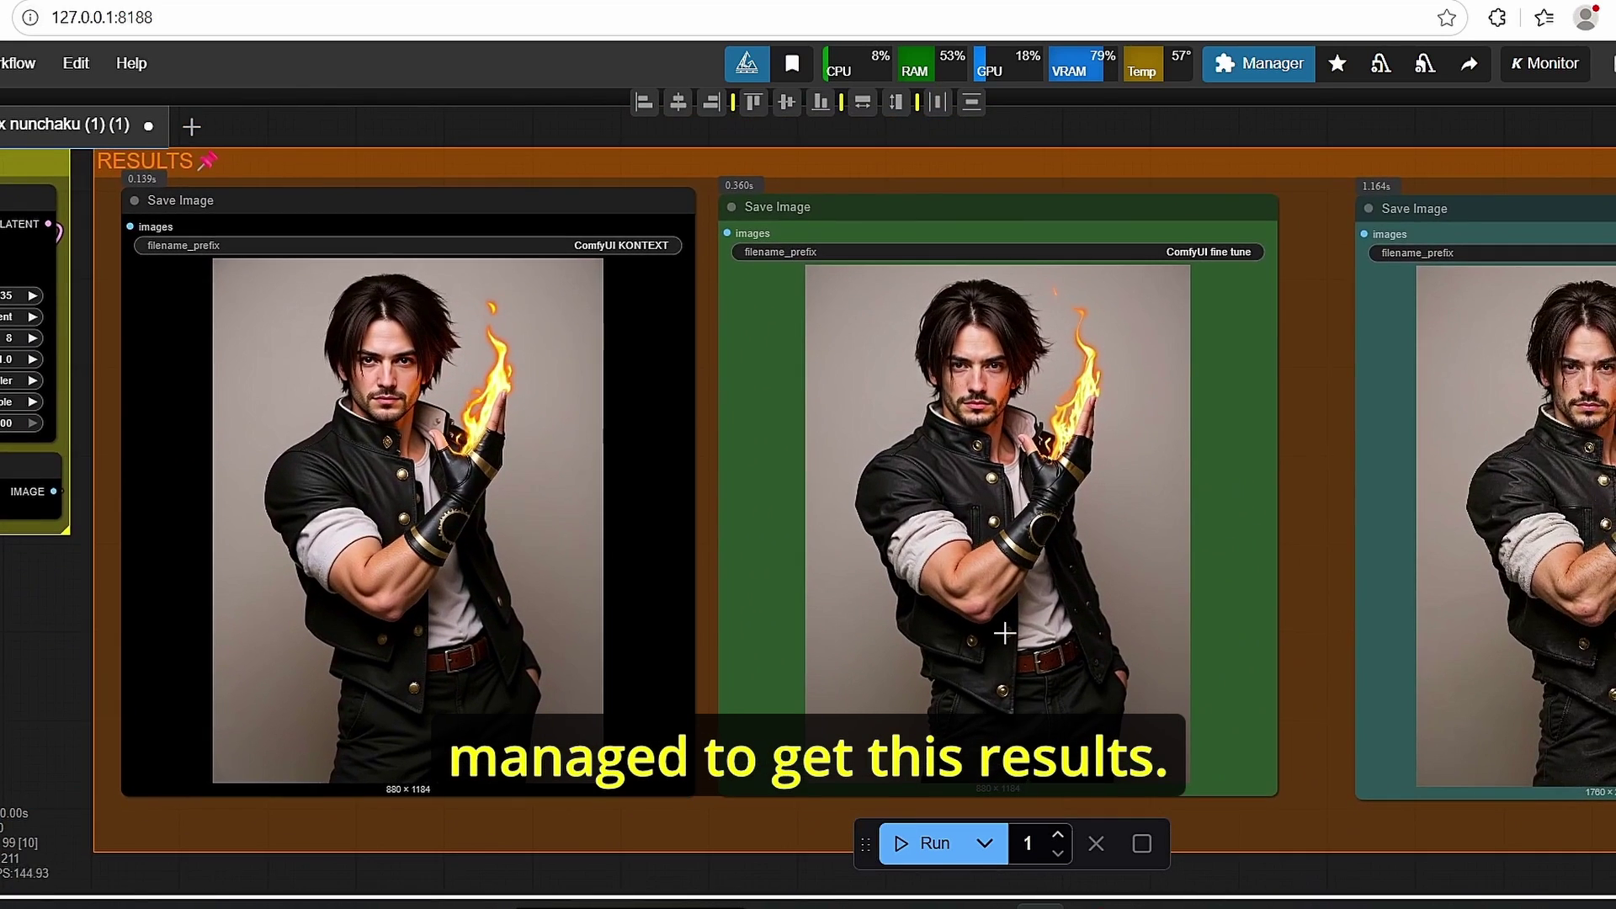
pyautogui.scroll(8, 1006, 632)
pyautogui.scroll(1, 1006, 632)
pyautogui.scroll(-1, 1540, 538)
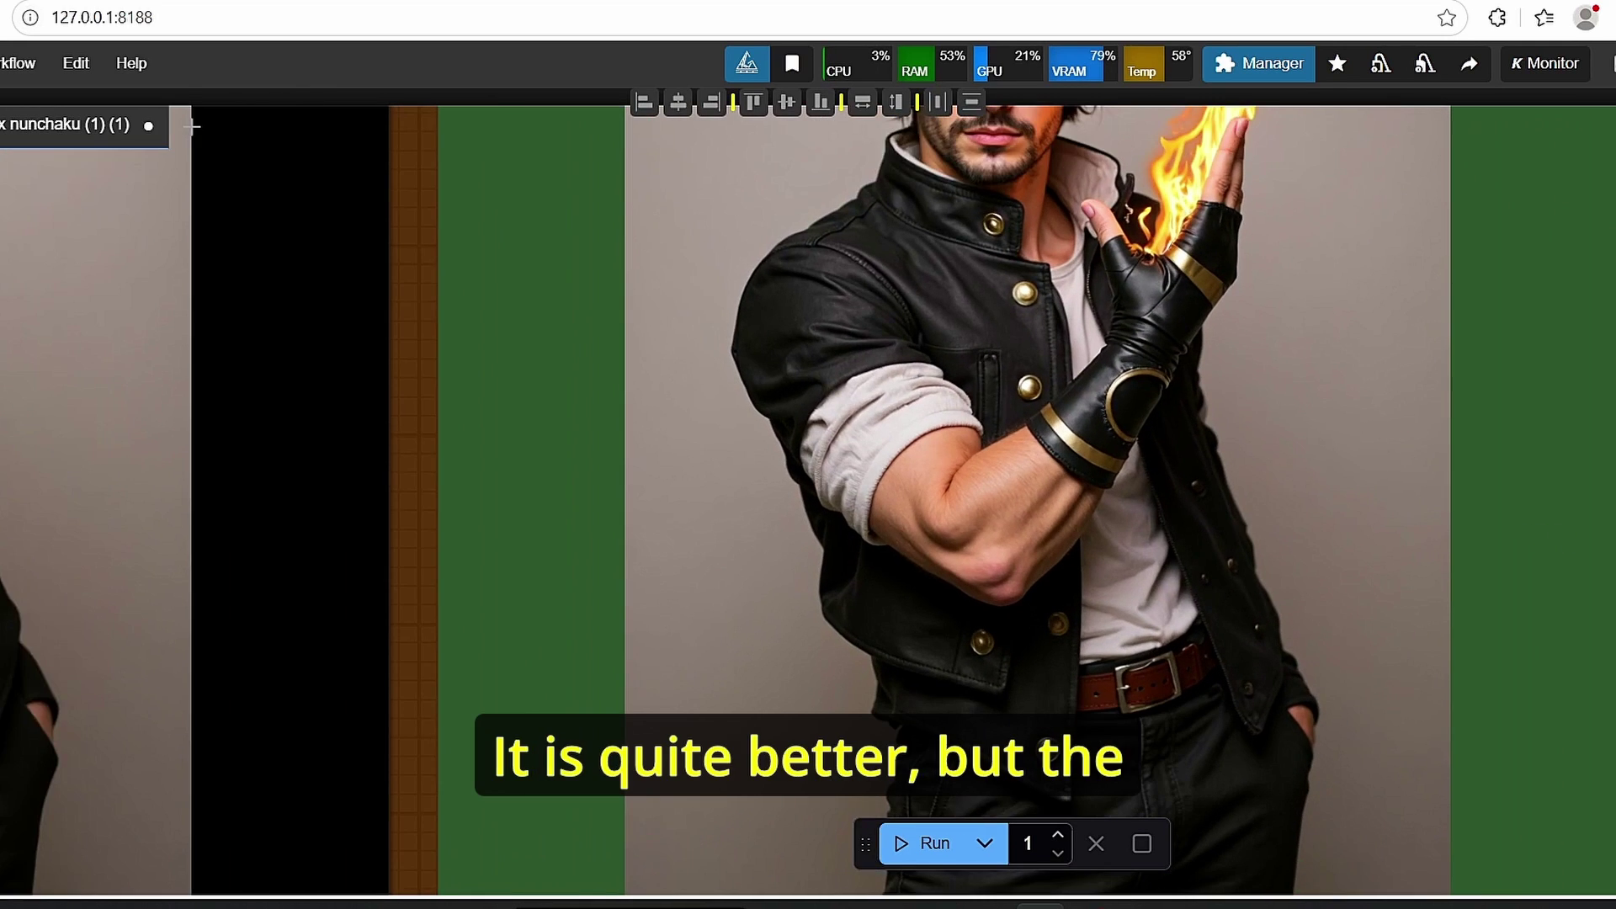
pyautogui.moveTo(1201, 148); pyautogui.dragTo(1143, 347)
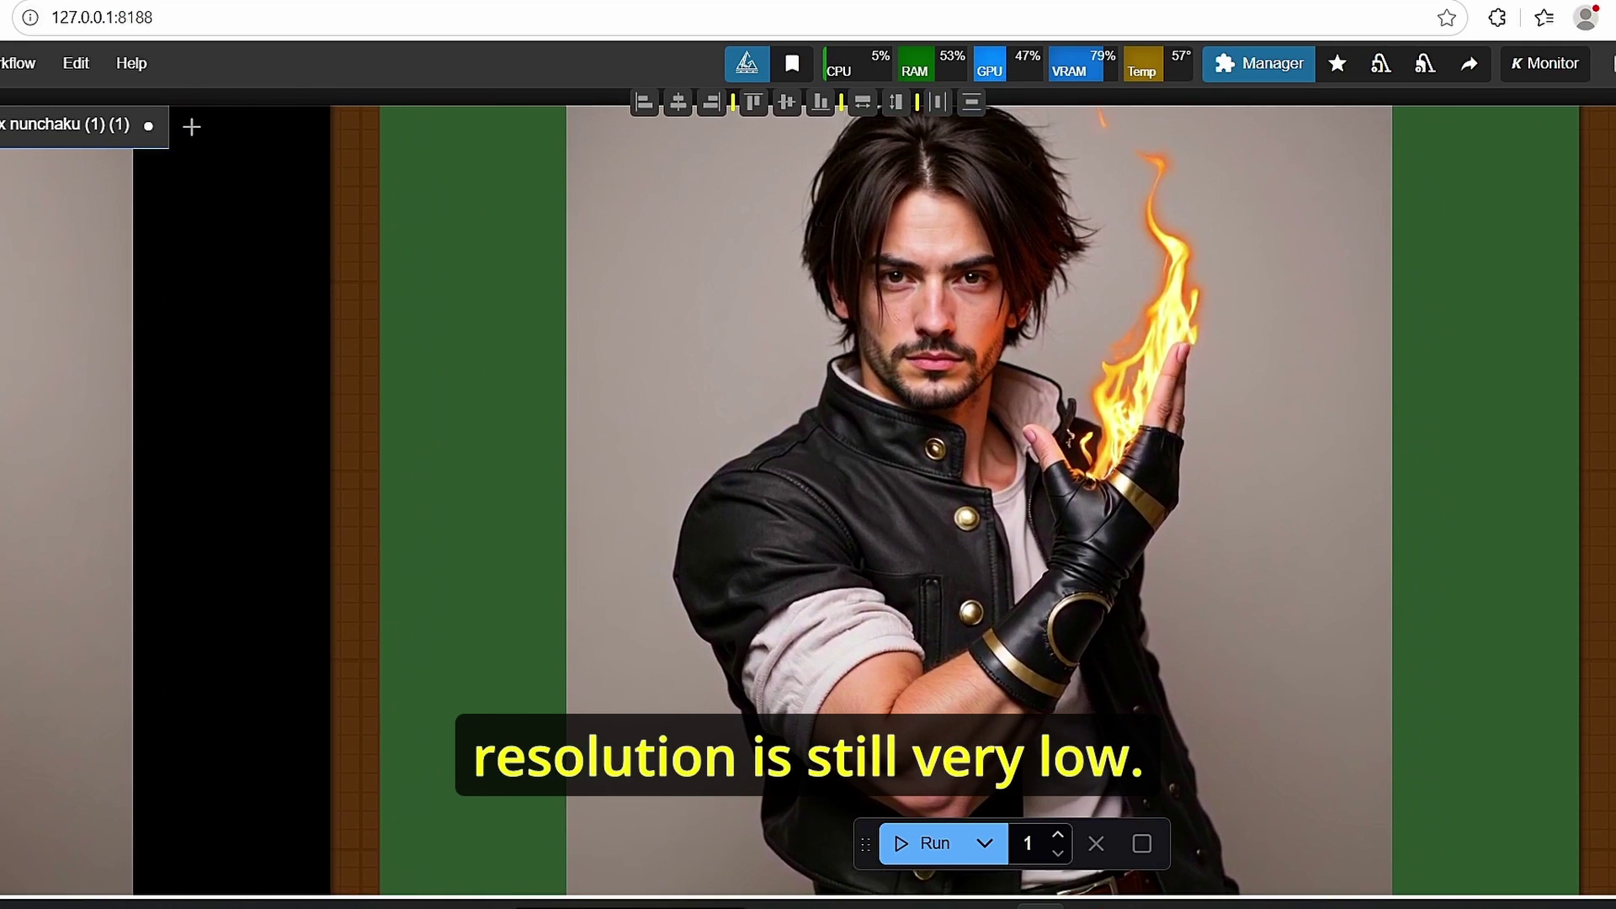
pyautogui.scroll(4, 1143, 348)
# Check the steps and cfg settings and the execution time of the KSampler in the Kontext workflow's UPSCALING group
pyautogui.scroll(-14, 1143, 347)
pyautogui.moveTo(634, 588); pyautogui.dragTo(970, 357)
pyautogui.moveTo(354, 627); pyautogui.dragTo(1519, 339)
pyautogui.moveTo(428, 271); pyautogui.dragTo(428, 187)
pyautogui.scroll(4, 471, 260)
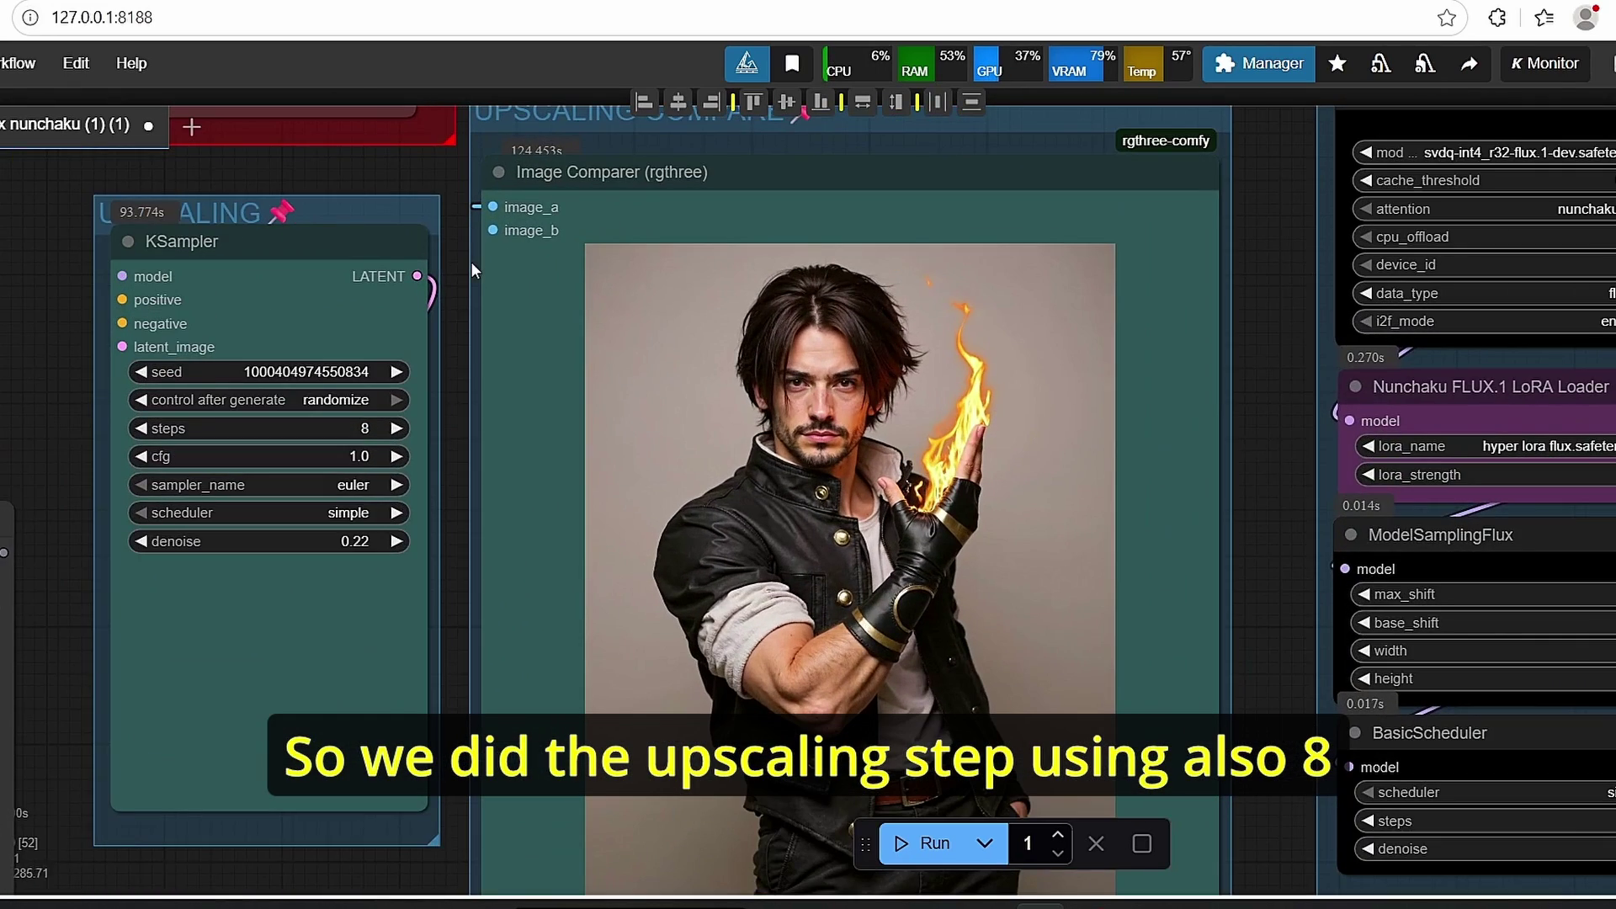
pyautogui.moveTo(480, 286); pyautogui.dragTo(634, 255)
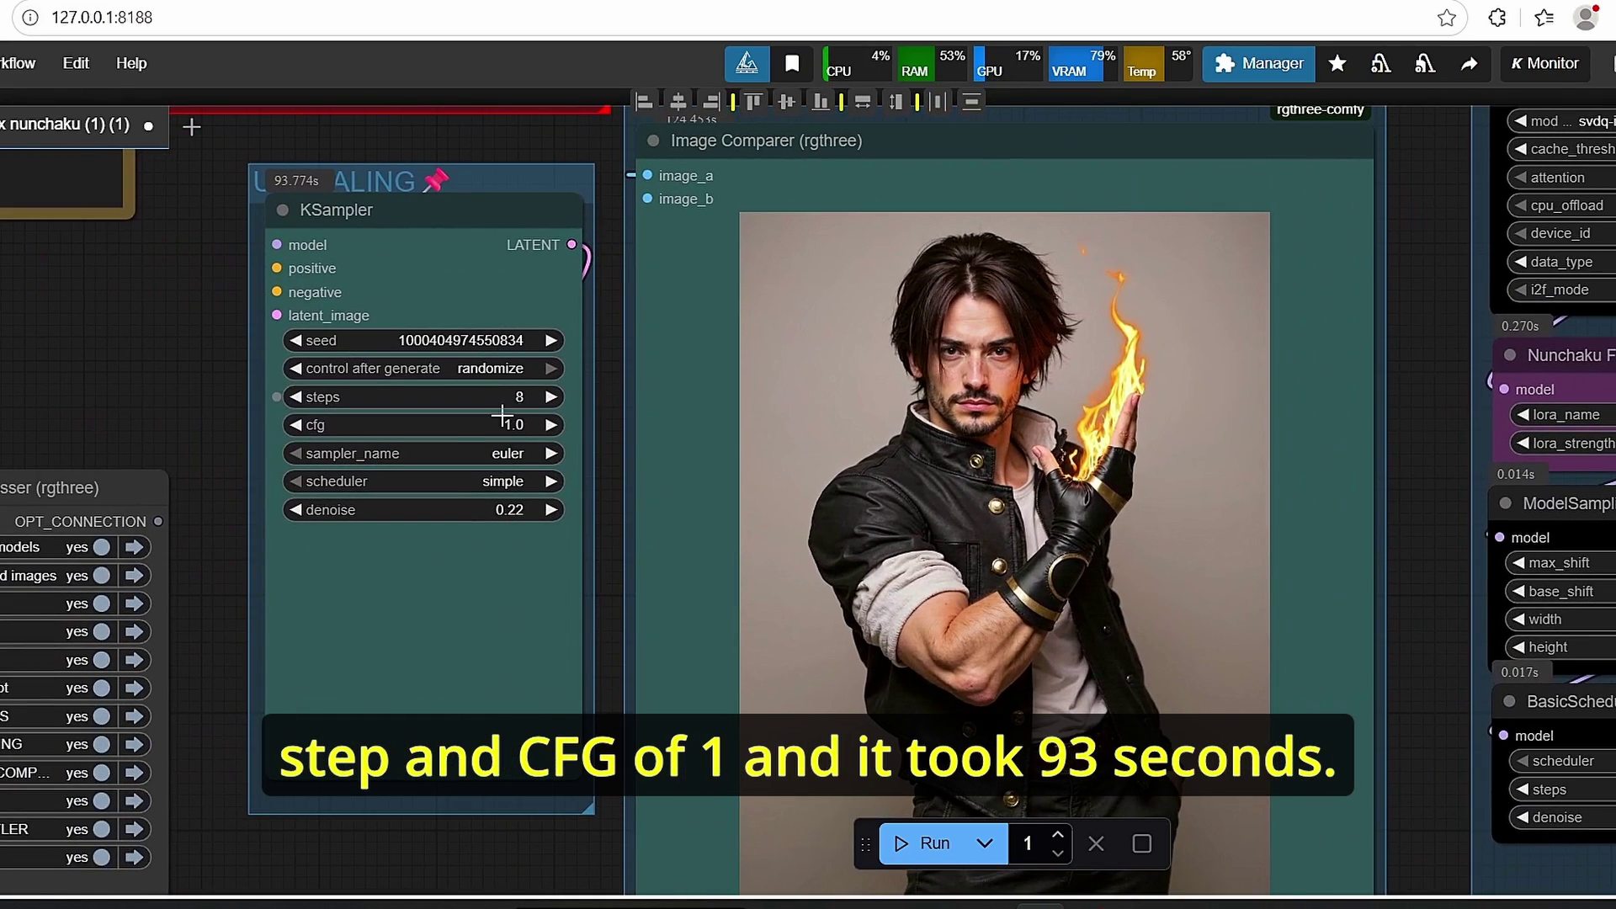
pyautogui.scroll(2, 340, 206)
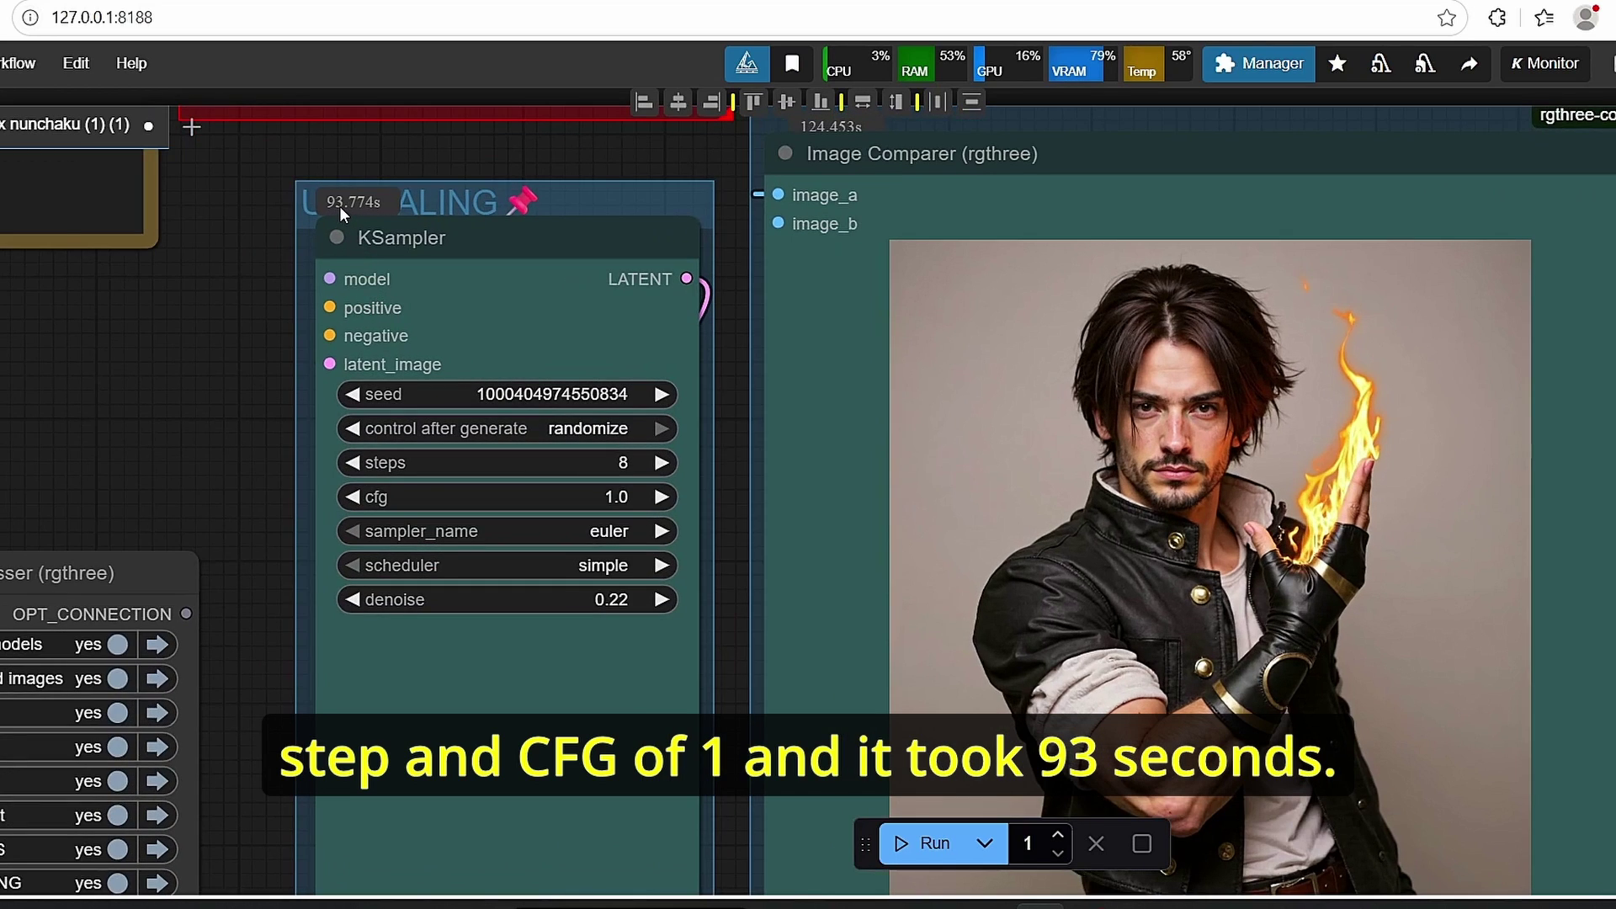
# Compare the jacket, sleeve and glove details before and after upscaling in the Image Comparer of the UPSCALING COMPARE group
pyautogui.scroll(-3, 537, 379)
pyautogui.moveTo(717, 427); pyautogui.dragTo(393, 179)
pyautogui.scroll(4, 533, 381)
pyautogui.scroll(6, 1059, 488)
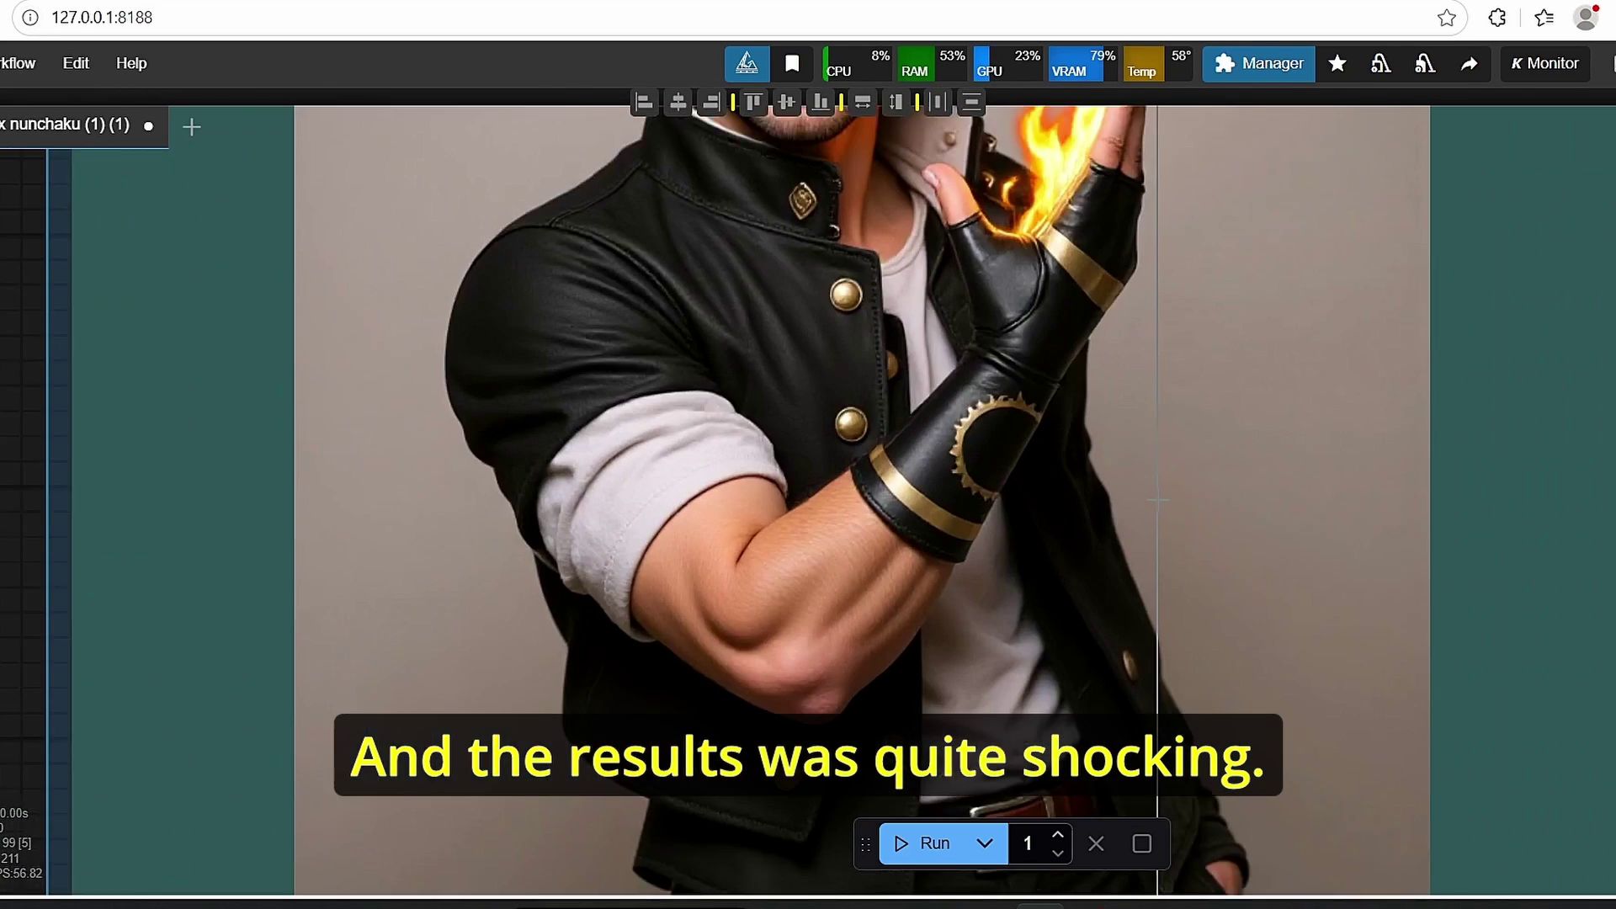
pyautogui.moveTo(1587, 368); pyautogui.dragTo(1615, 494)
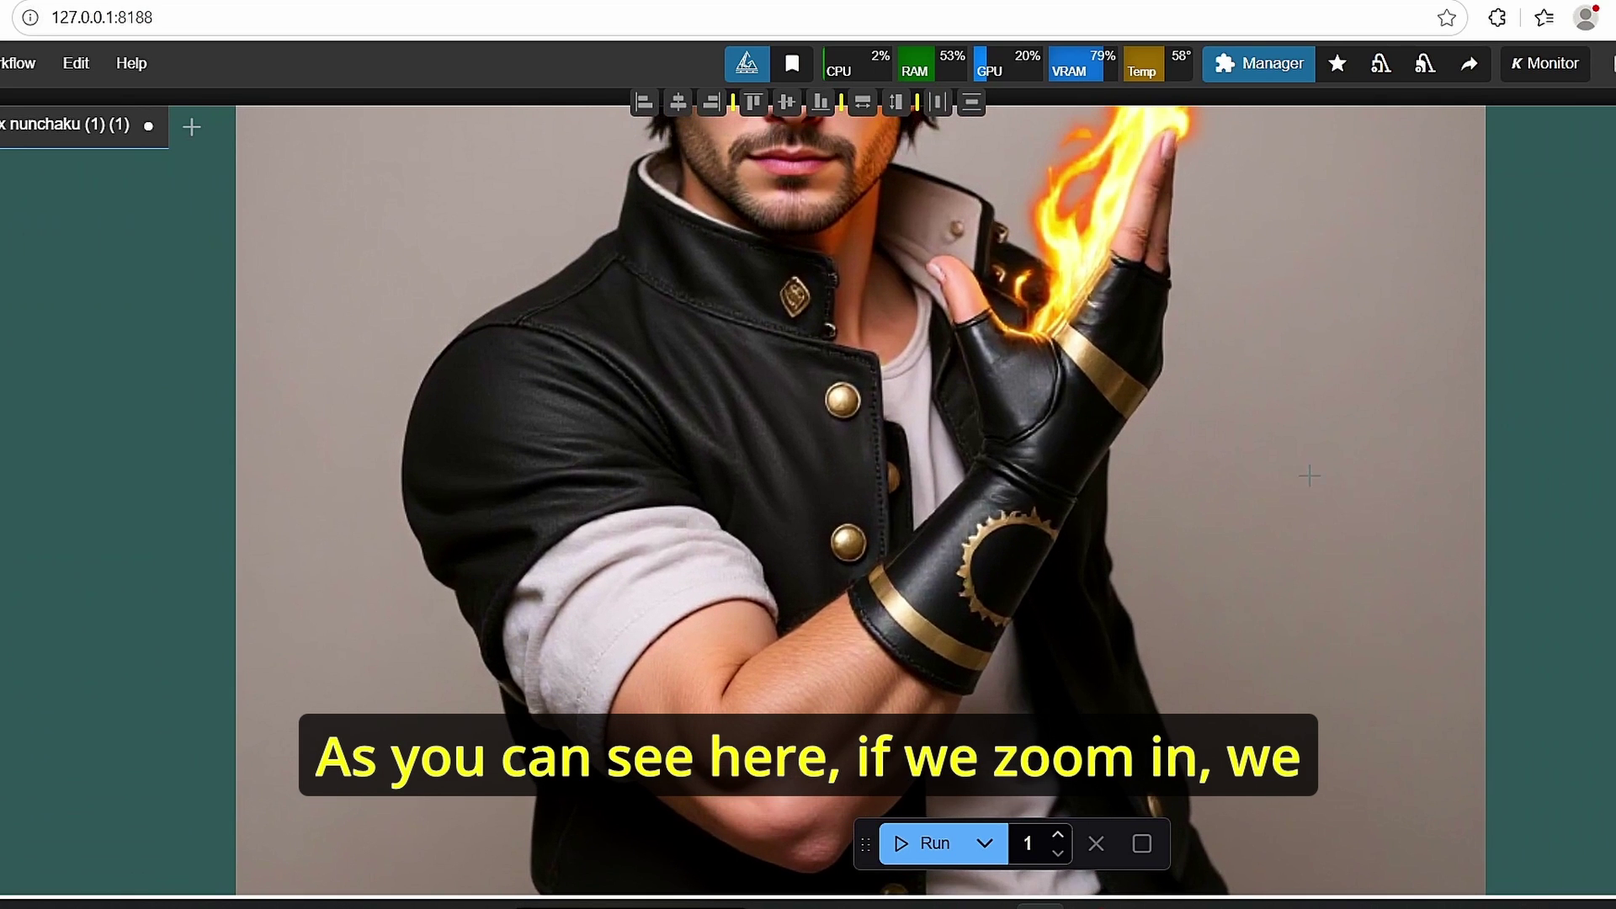
pyautogui.scroll(4, 876, 469)
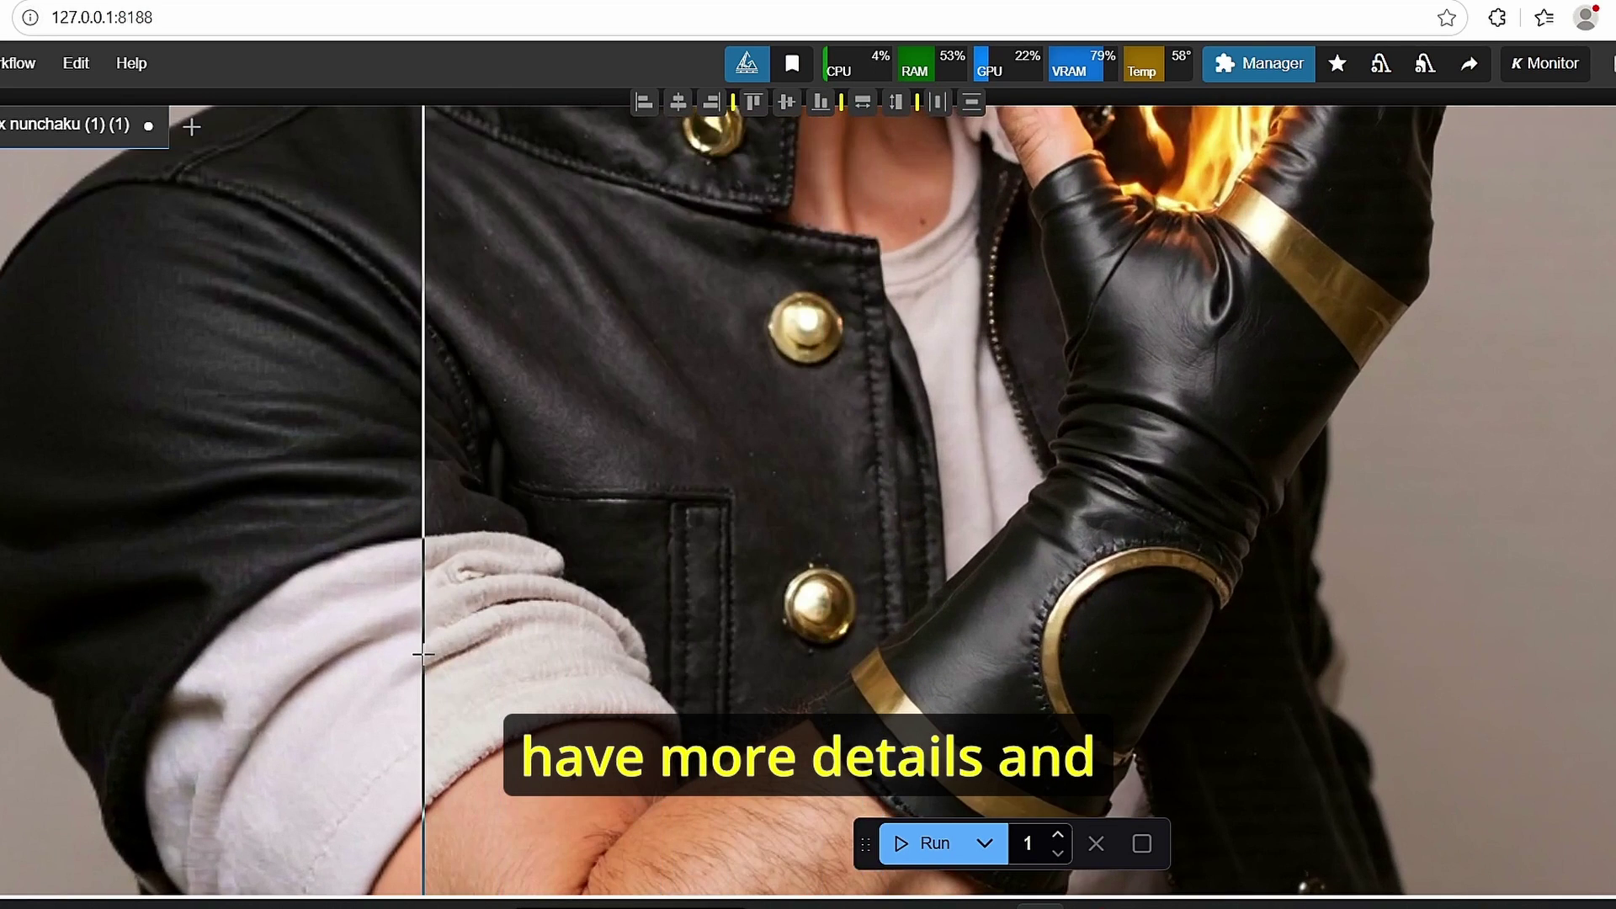
# Open the generation queue to check the total time of the Kontext run
pyautogui.scroll(-3, 424, 654)
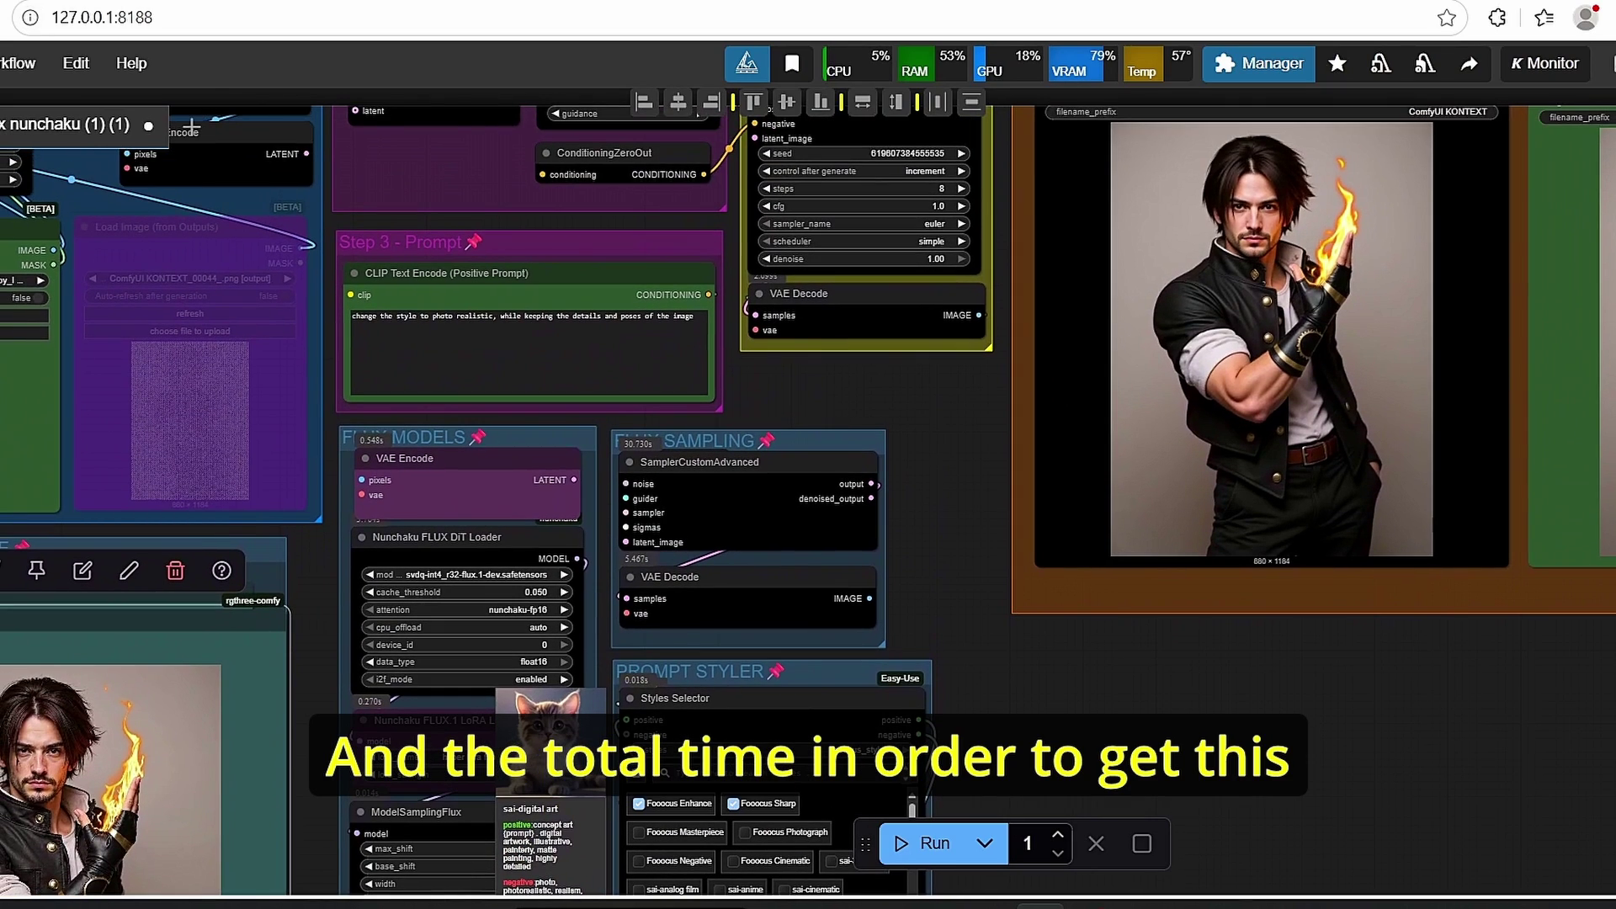
pyautogui.press('q')
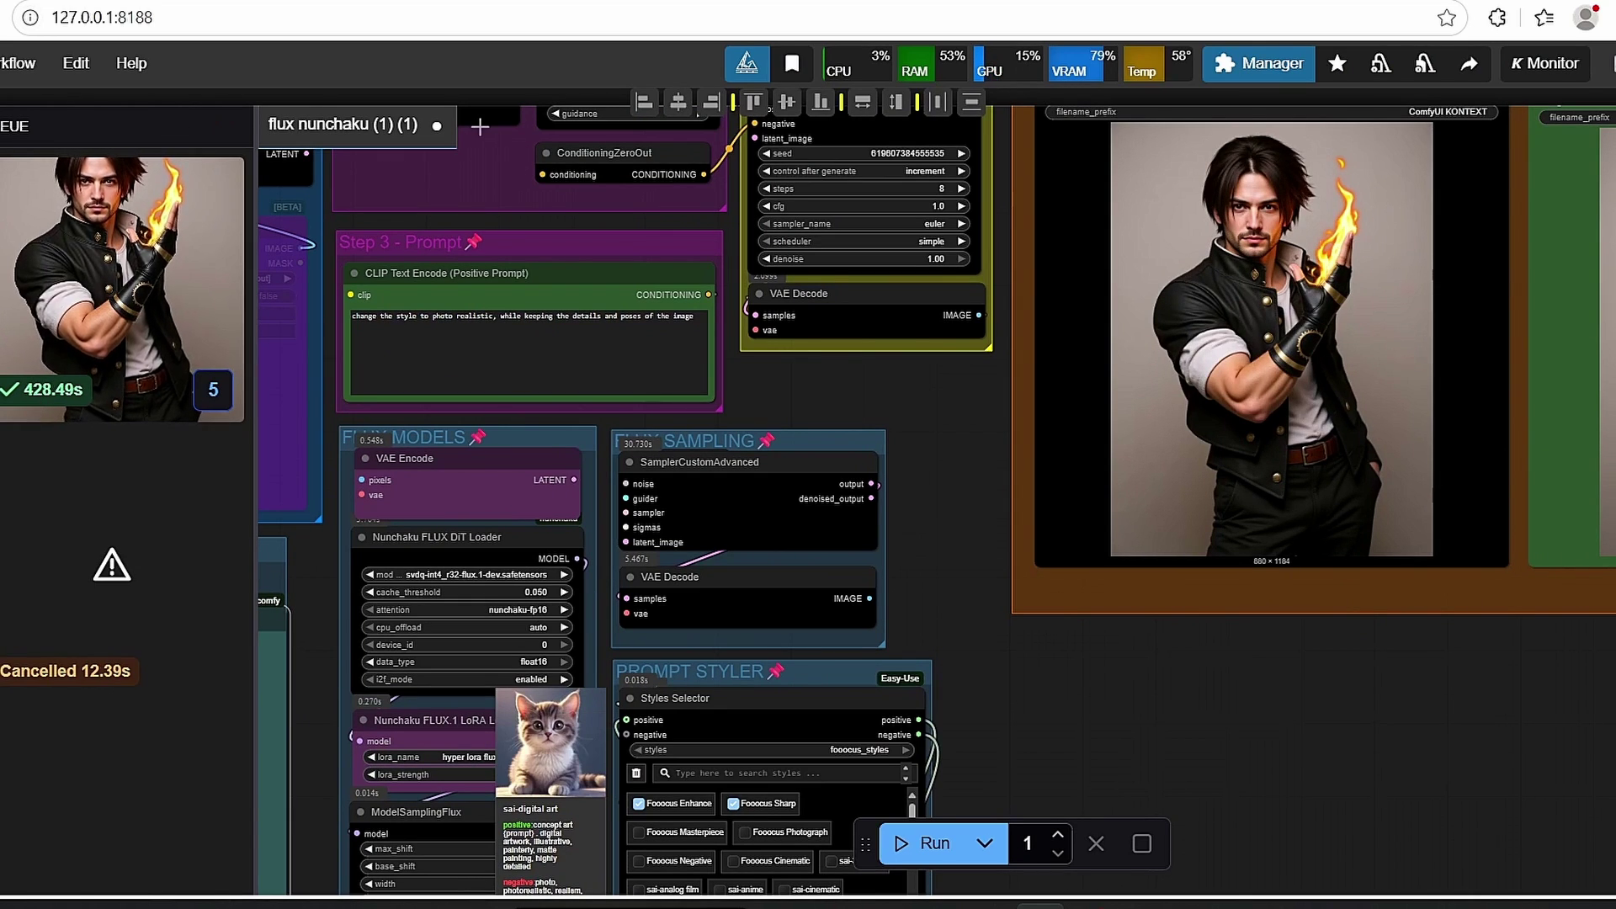
# Enable the bypassed second Load Image node in the Upload images group and load blank tall.jpg into it
pyautogui.press('q')
pyautogui.moveTo(801, 406); pyautogui.dragTo(844, 486)
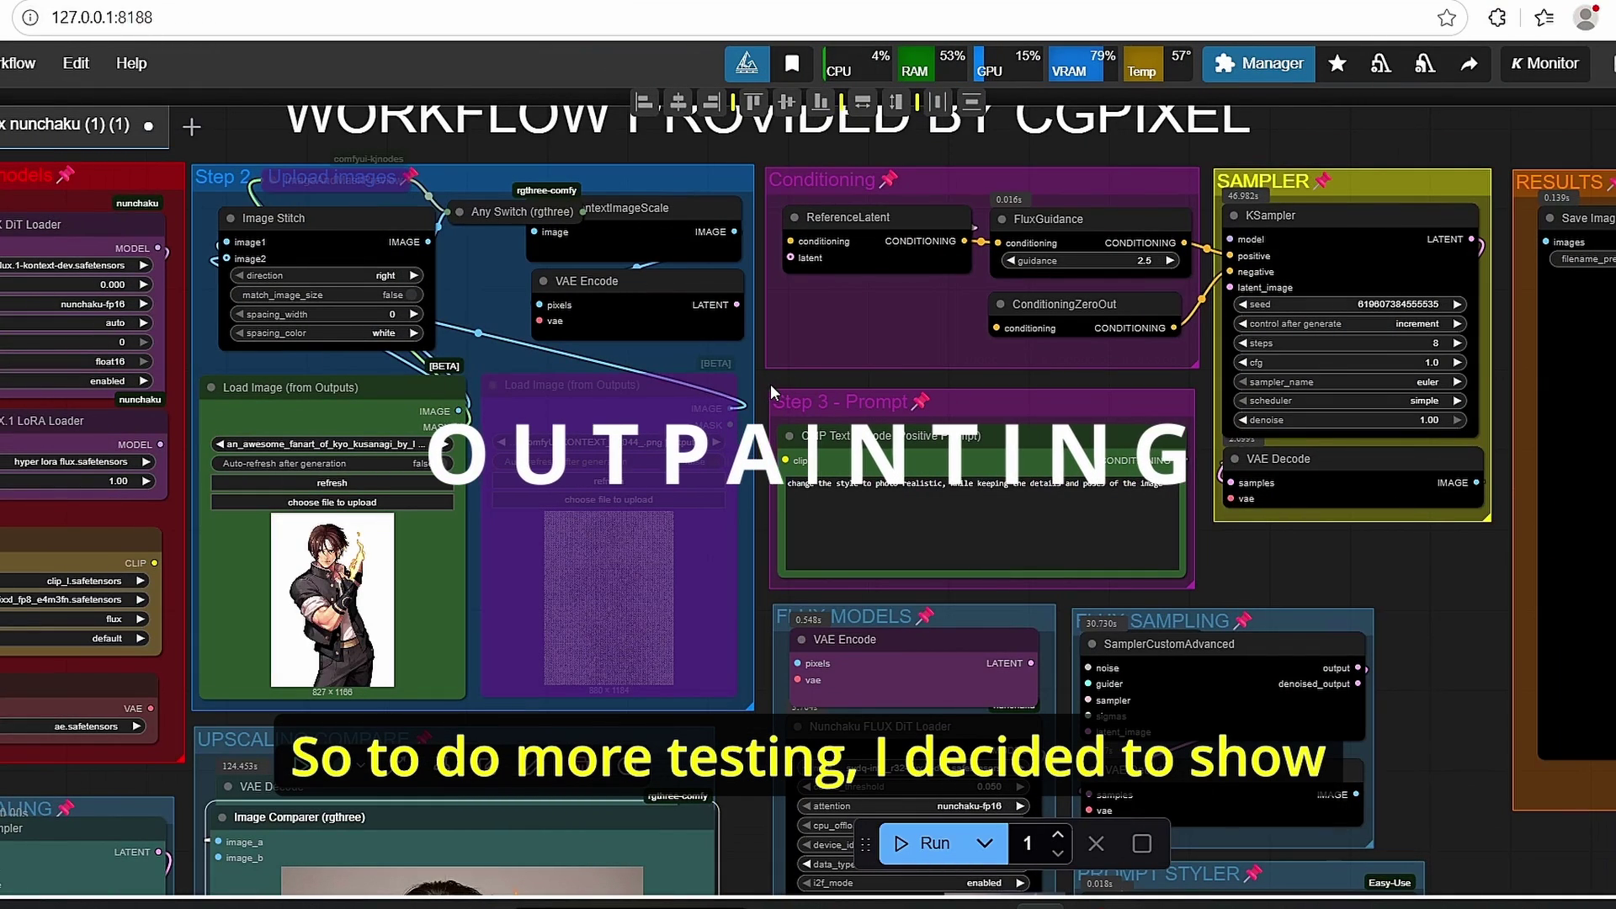
pyautogui.moveTo(770, 384); pyautogui.dragTo(874, 398)
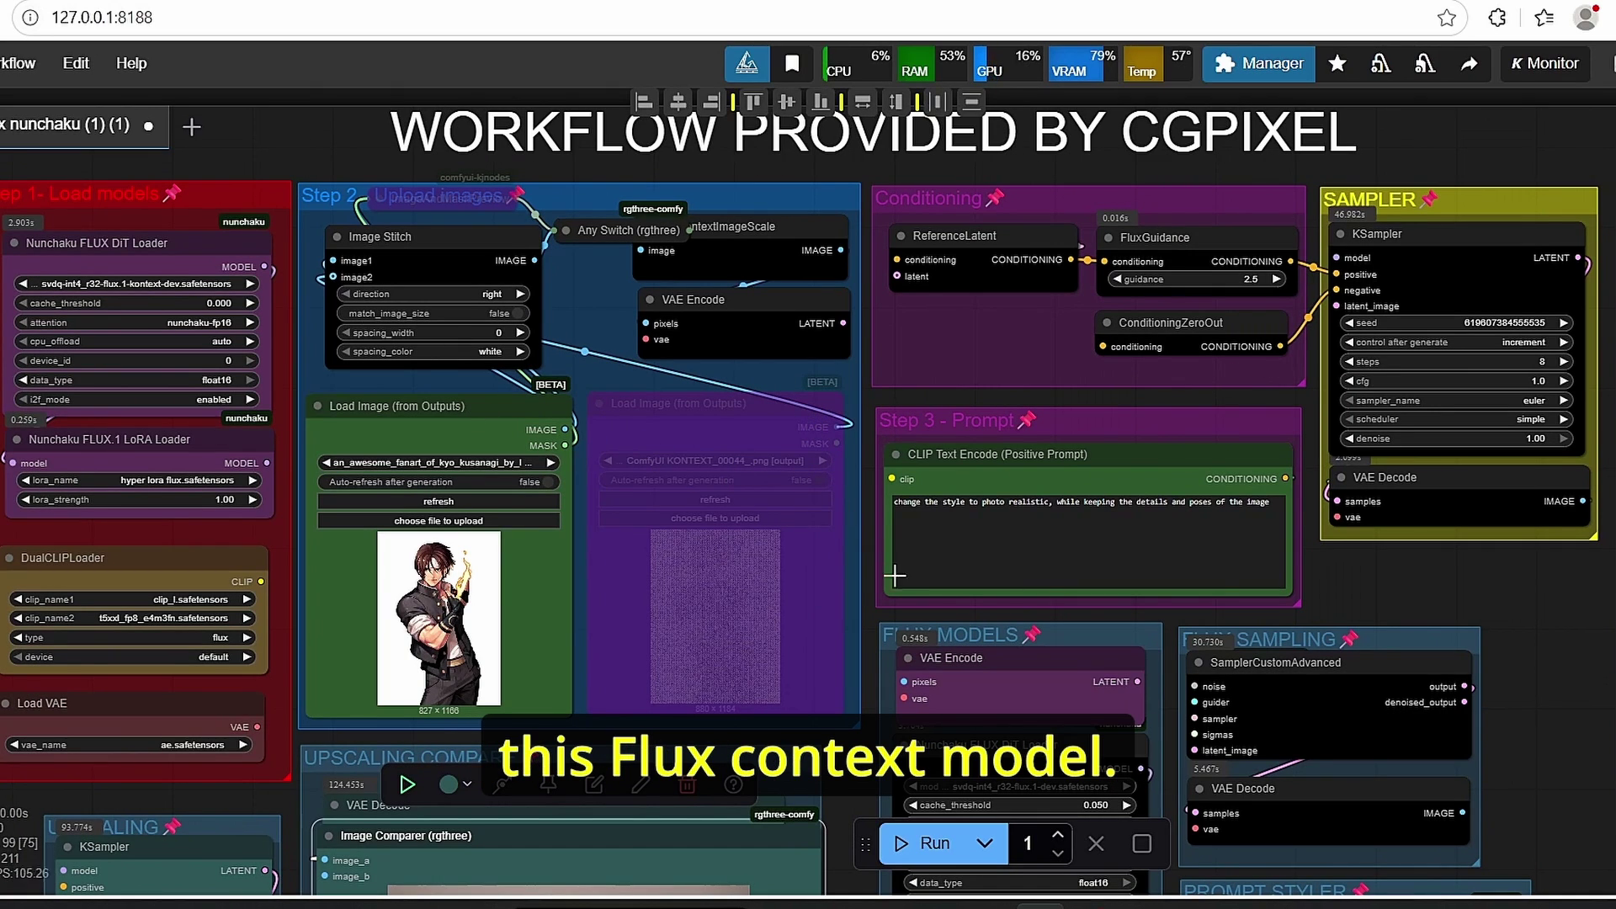
pyautogui.moveTo(1140, 905)
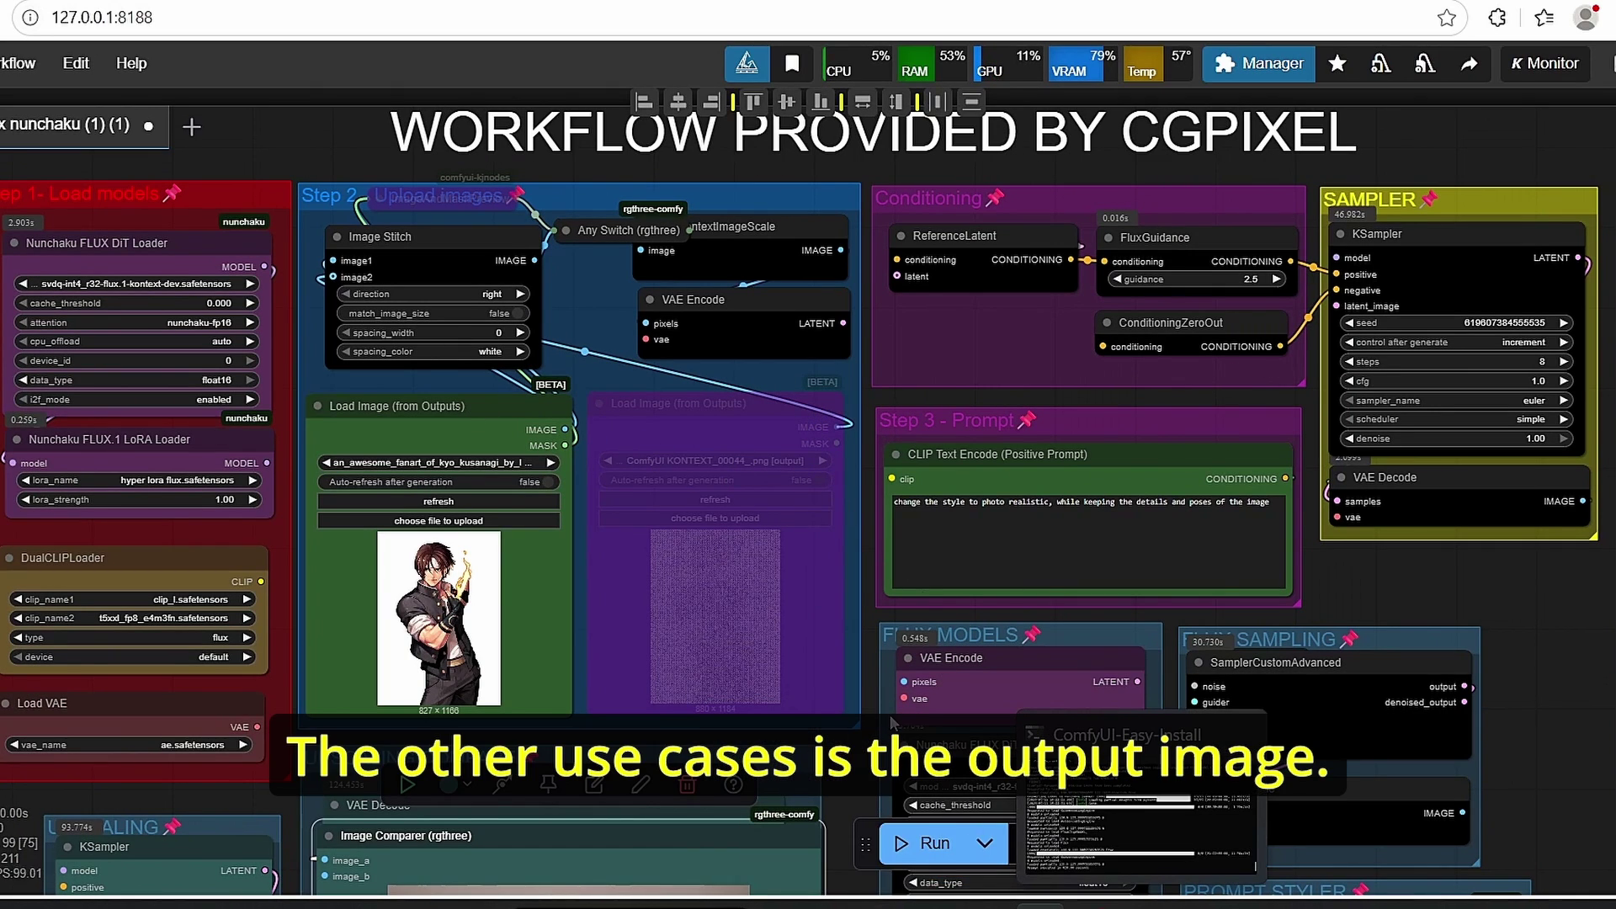
pyautogui.click(704, 427)
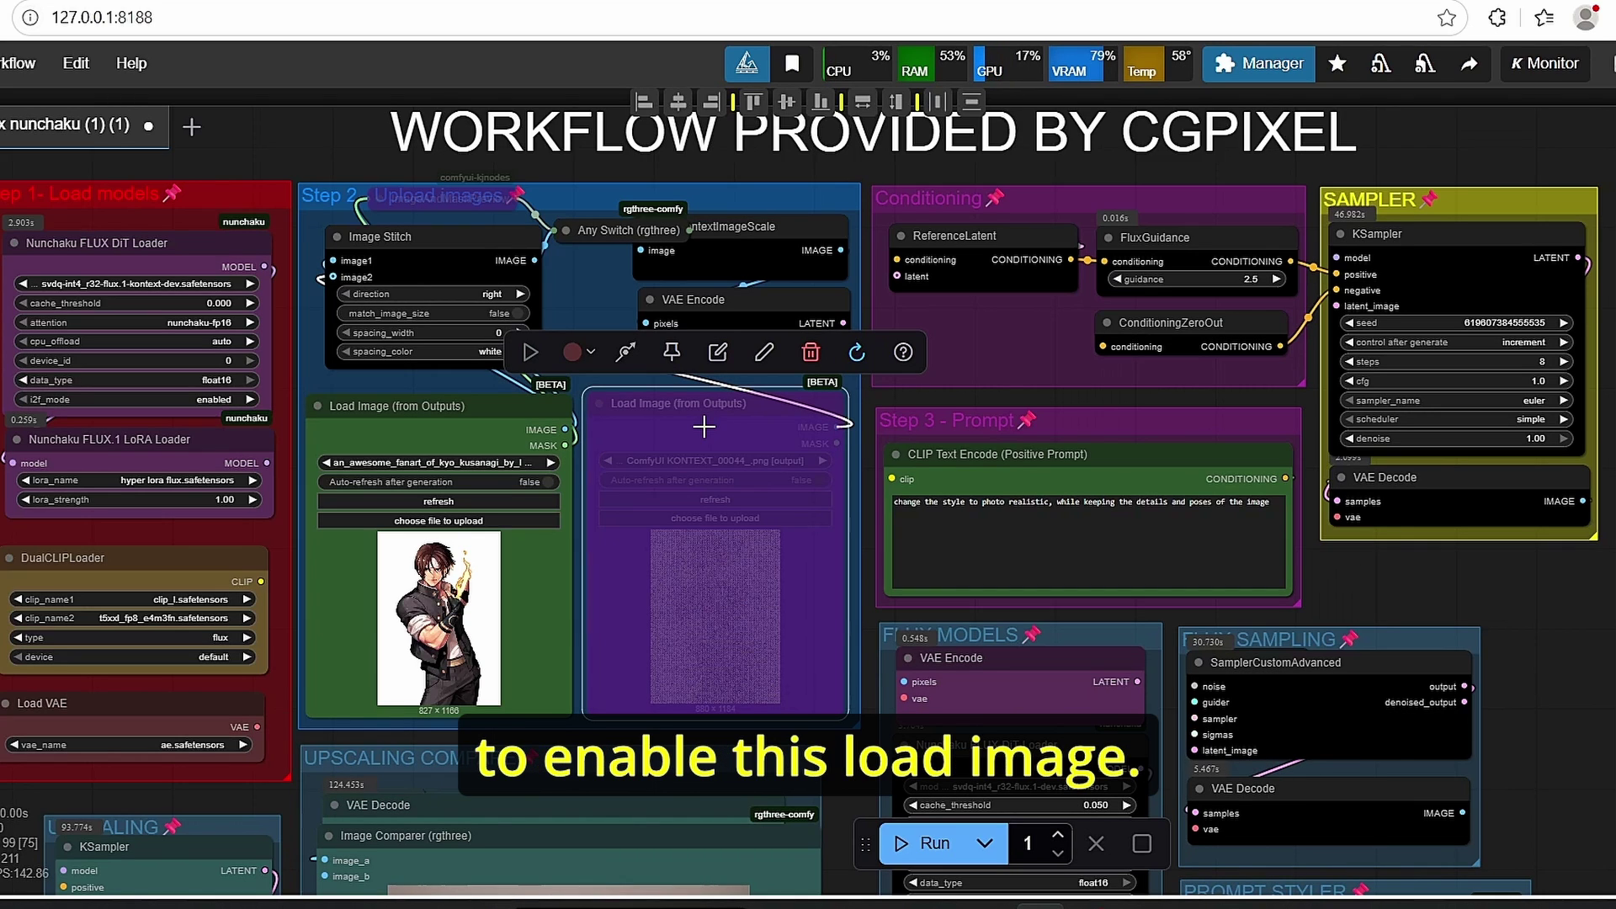
pyautogui.hotkey('ctrl', 'b')
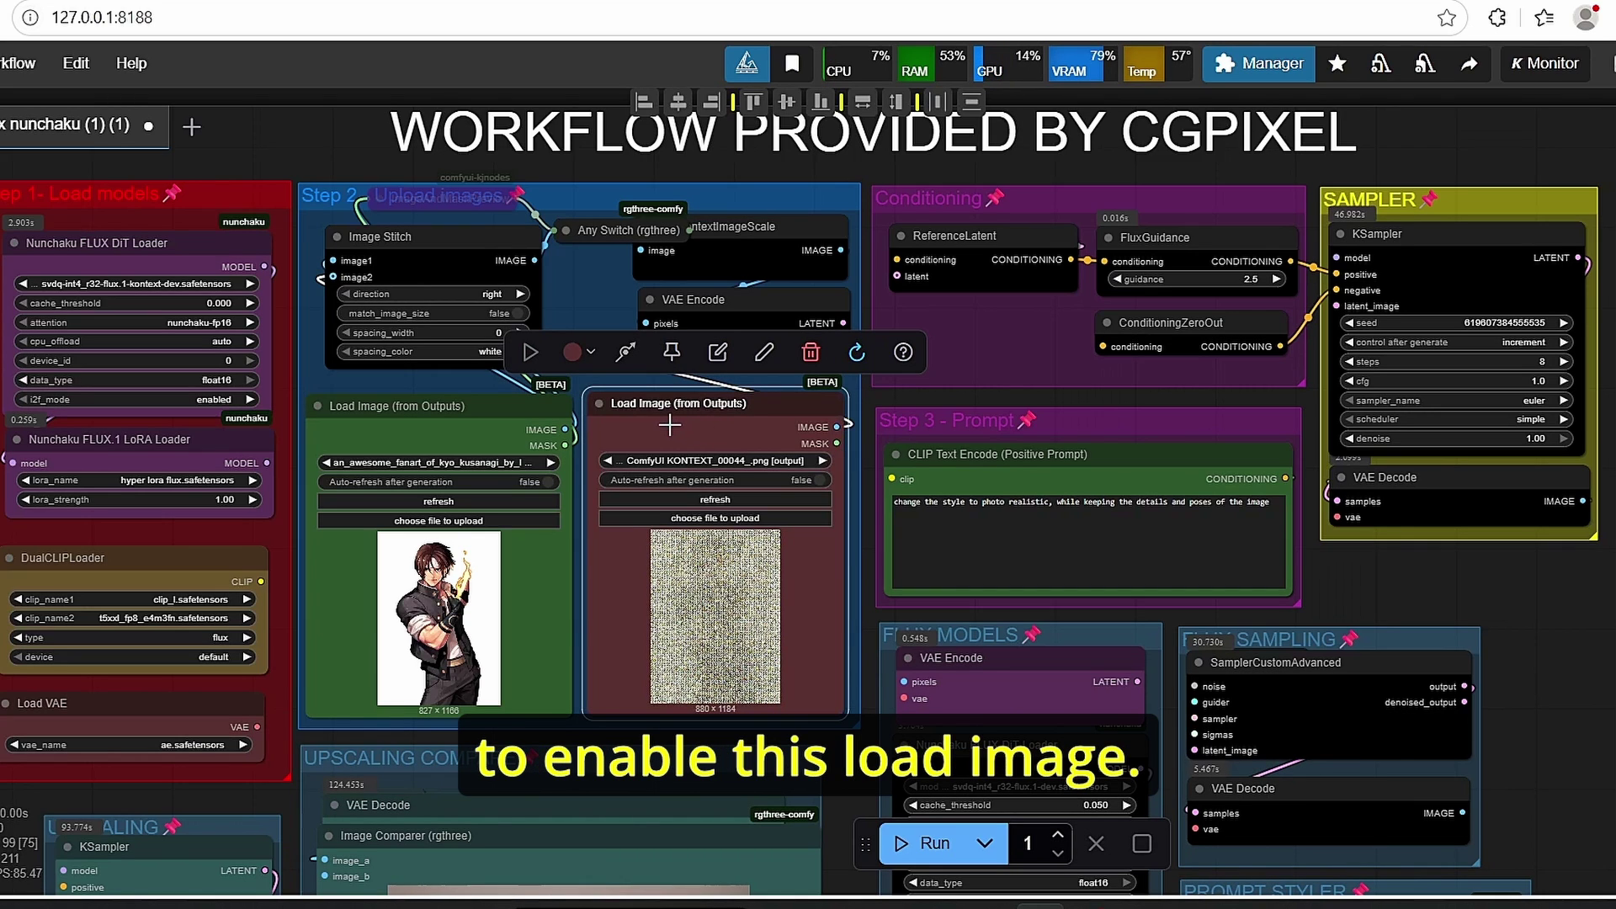
pyautogui.click(725, 517)
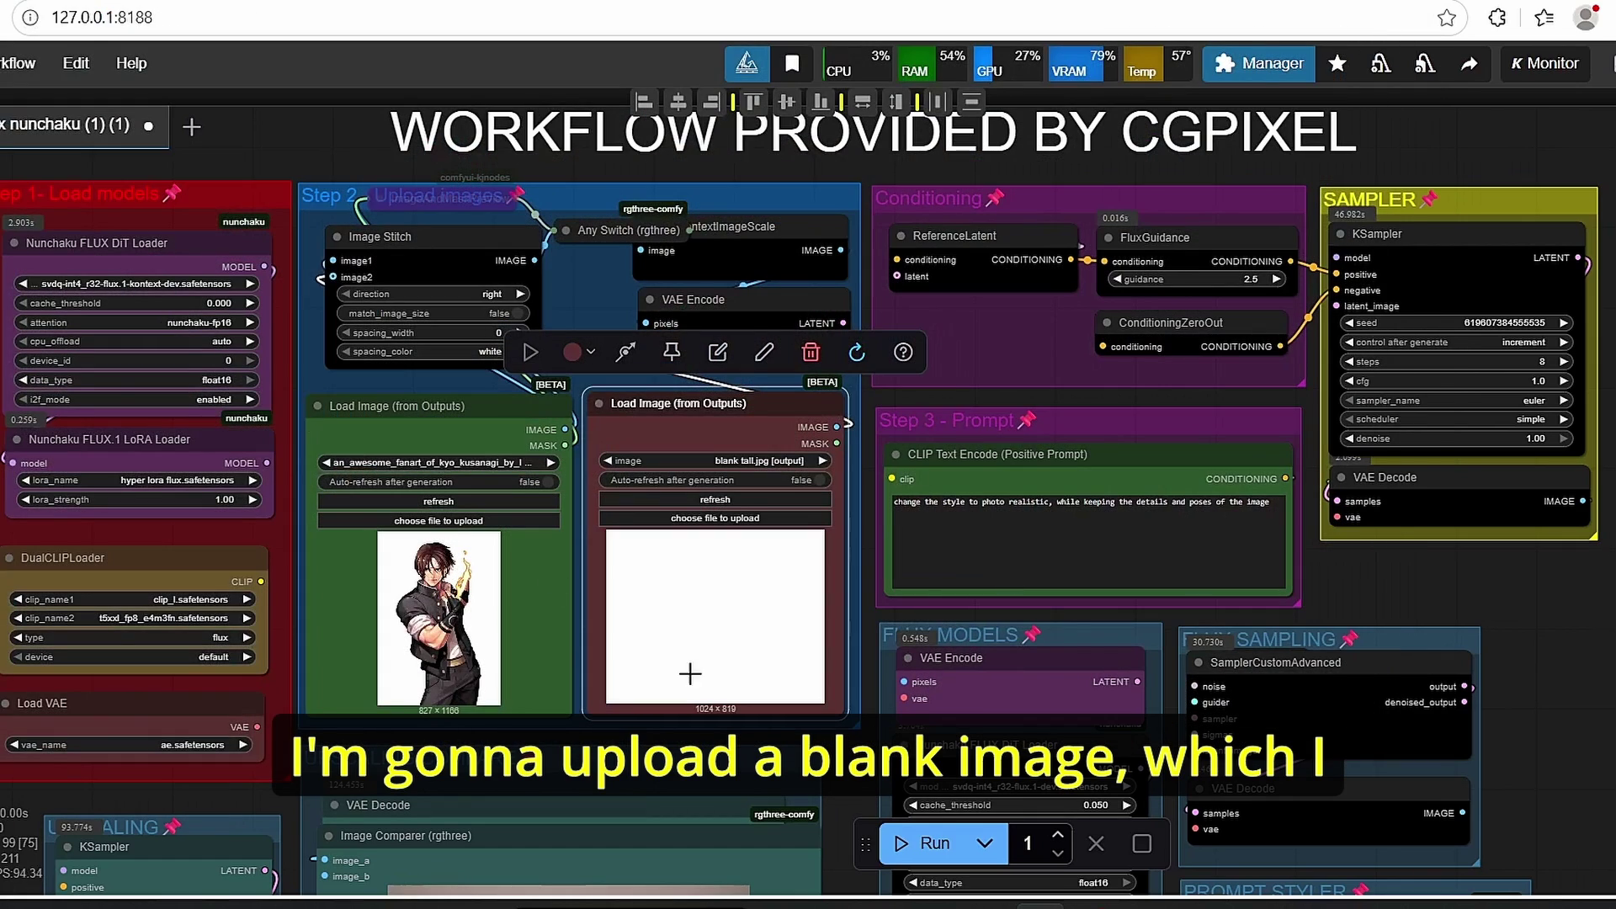
# Load the portrait ComfyUI 2k_00013_-.png into the first Load Image node
pyautogui.scroll(3, 535, 552)
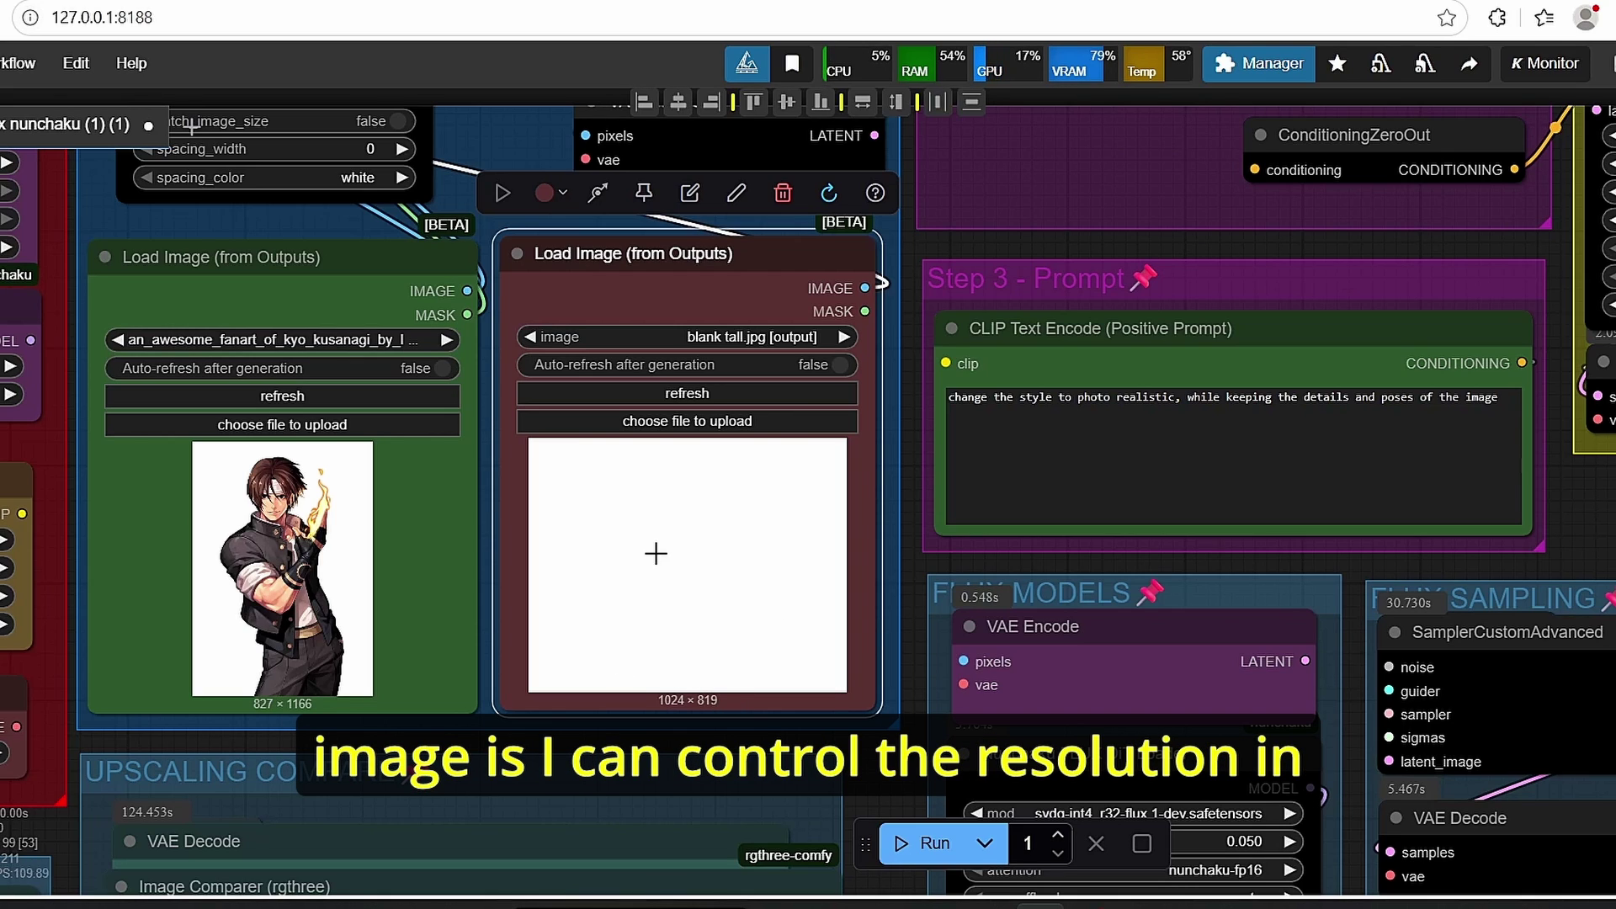
pyautogui.click(341, 429)
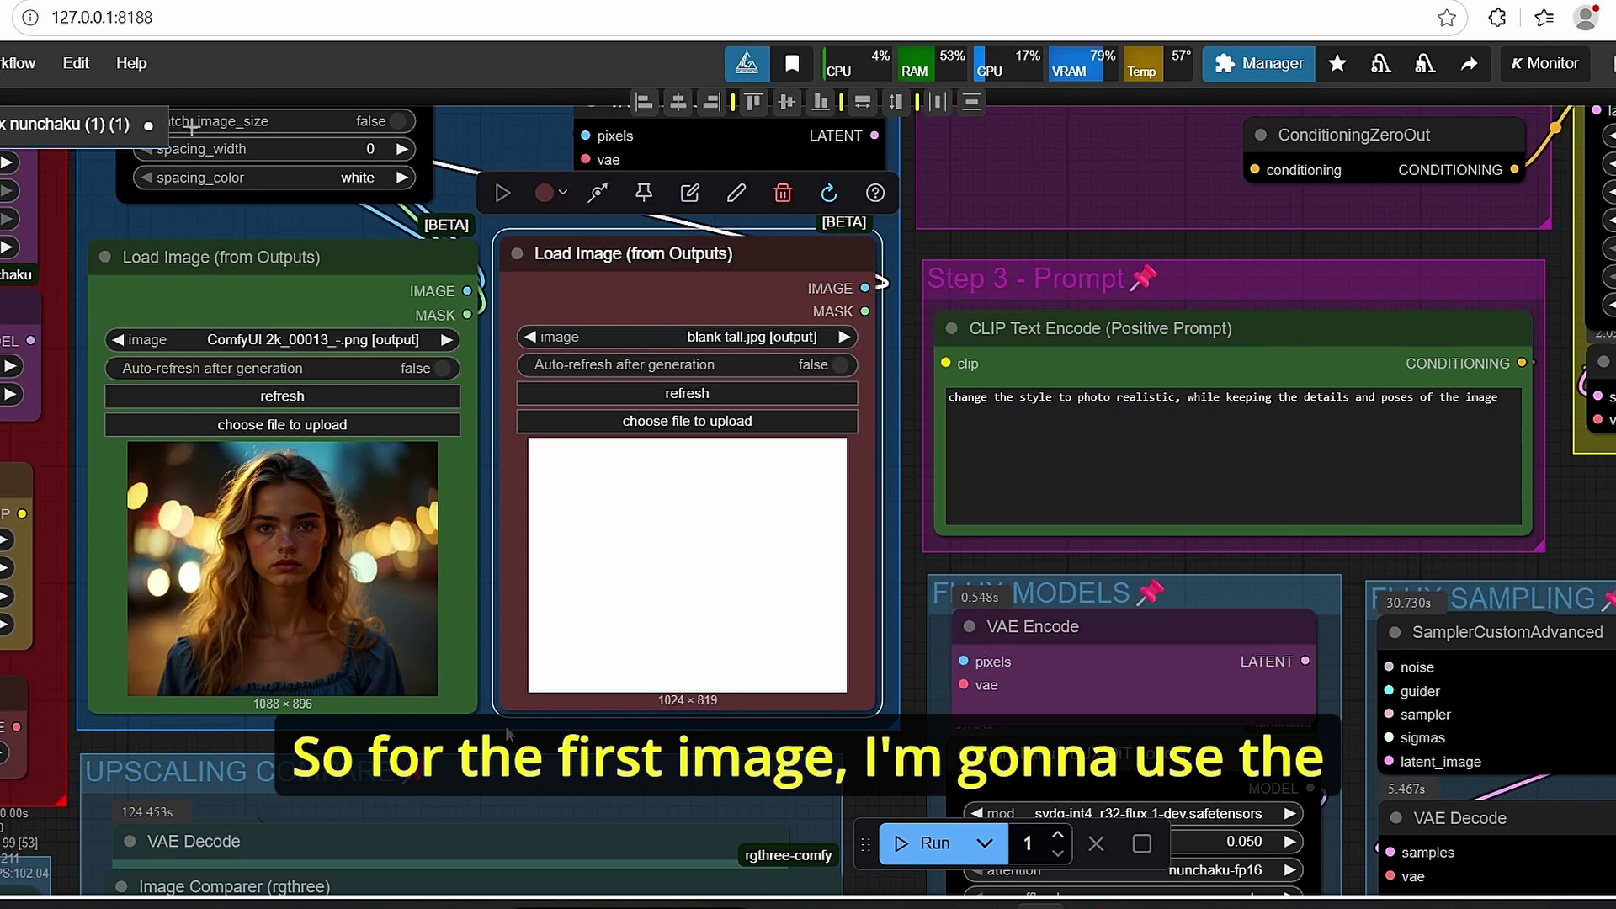
pyautogui.scroll(3, 186, 599)
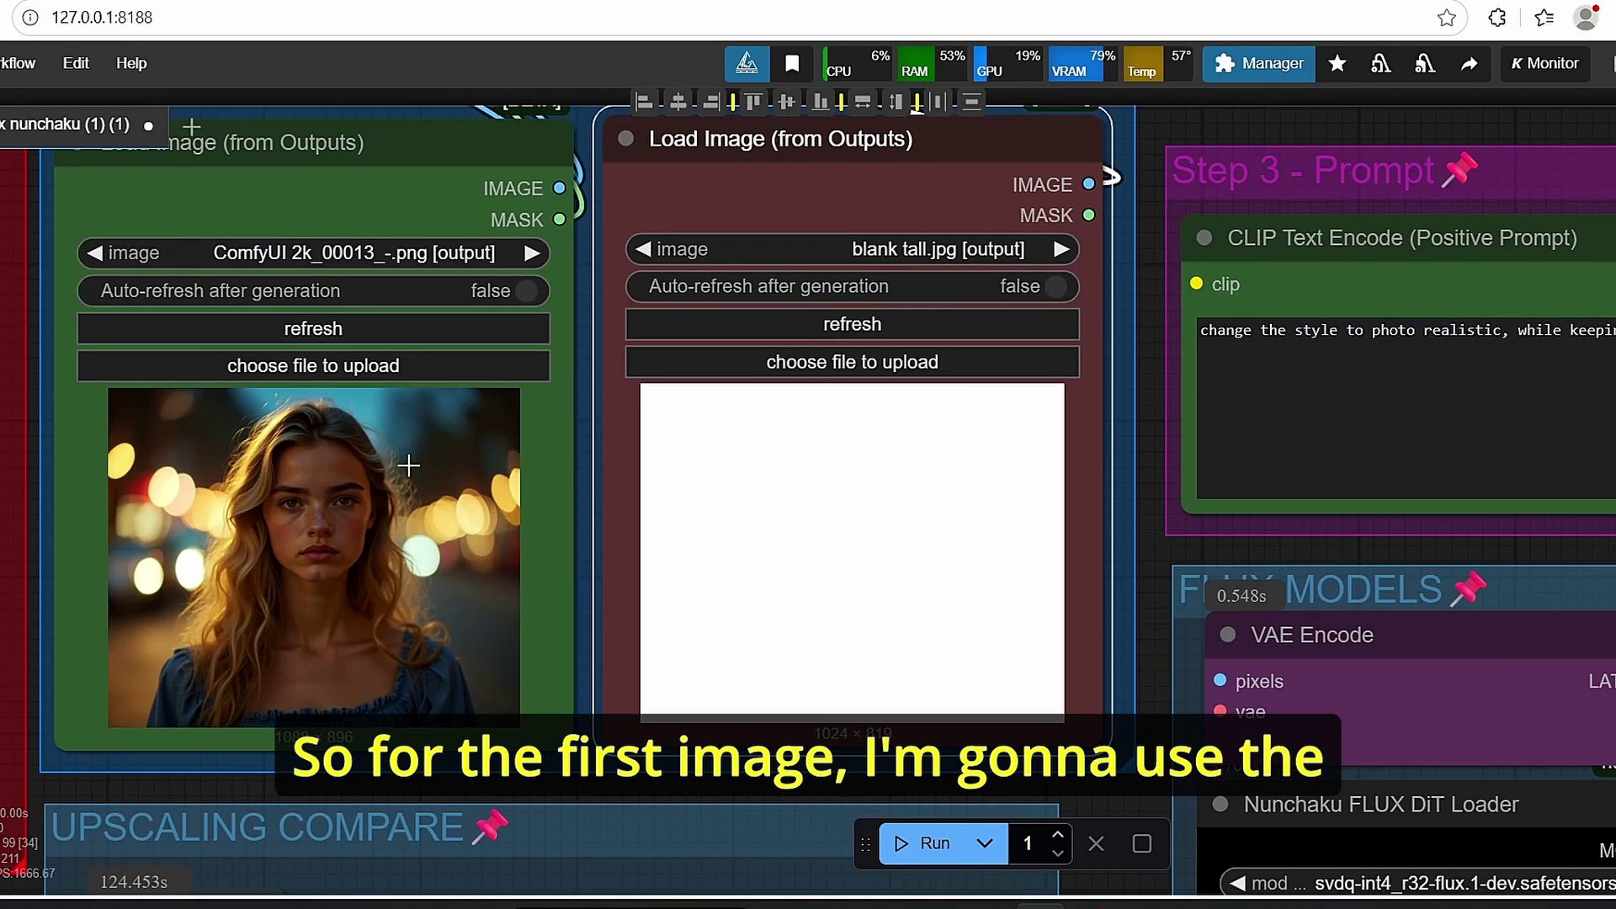
# Copy the outpainting prompt from the list of example prompts in the workflow's note
pyautogui.scroll(-3, 427, 671)
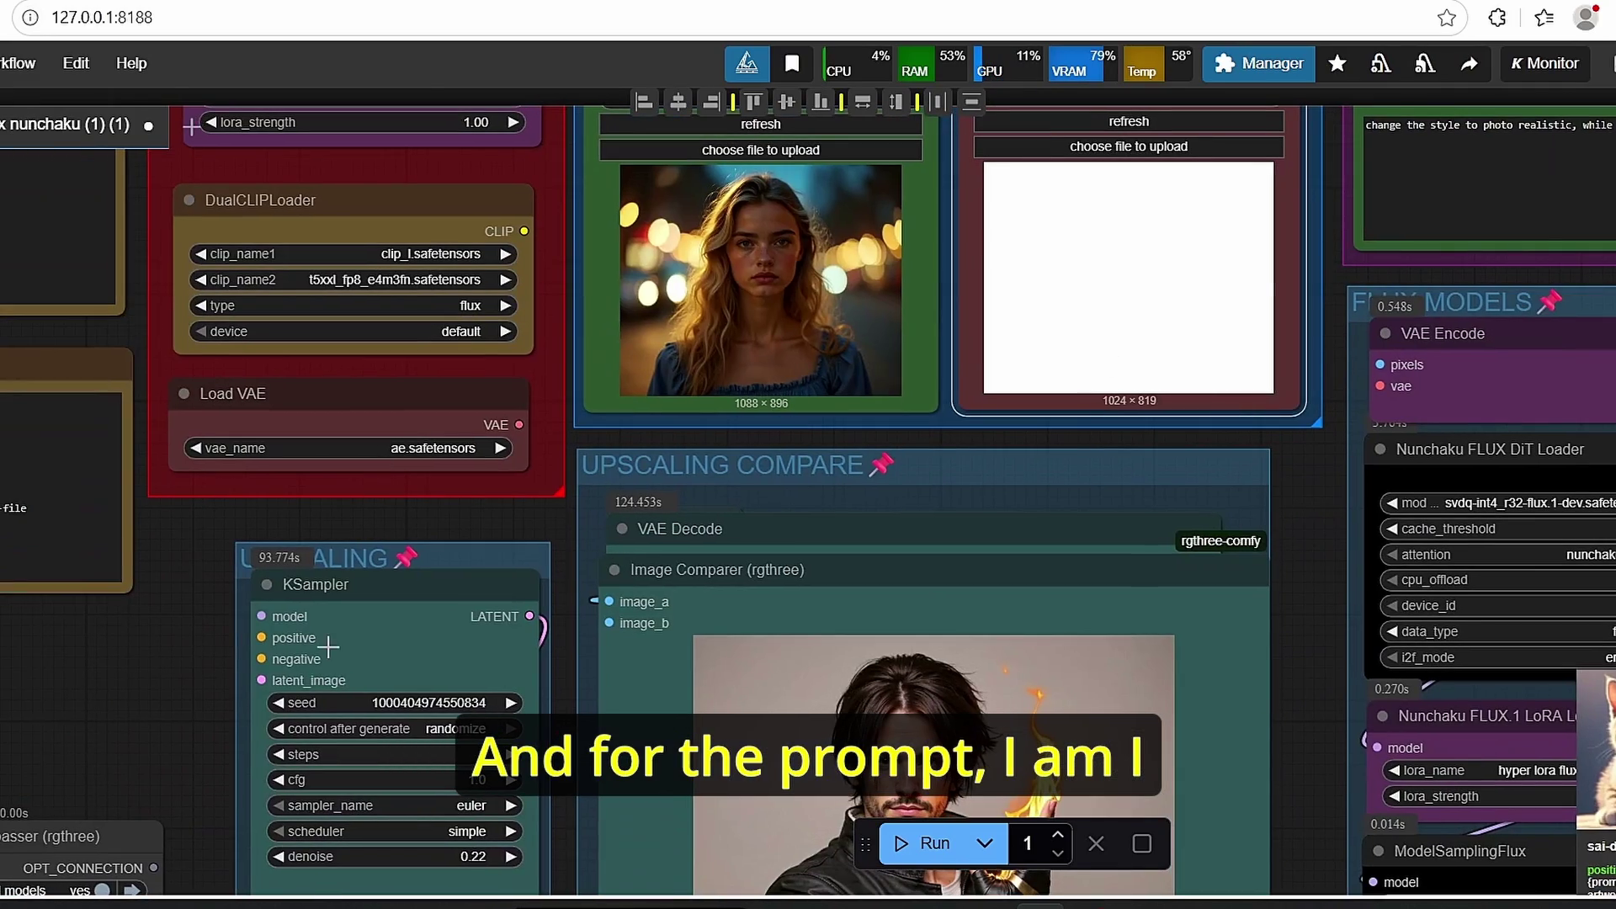
pyautogui.moveTo(71, 672); pyautogui.dragTo(767, 659)
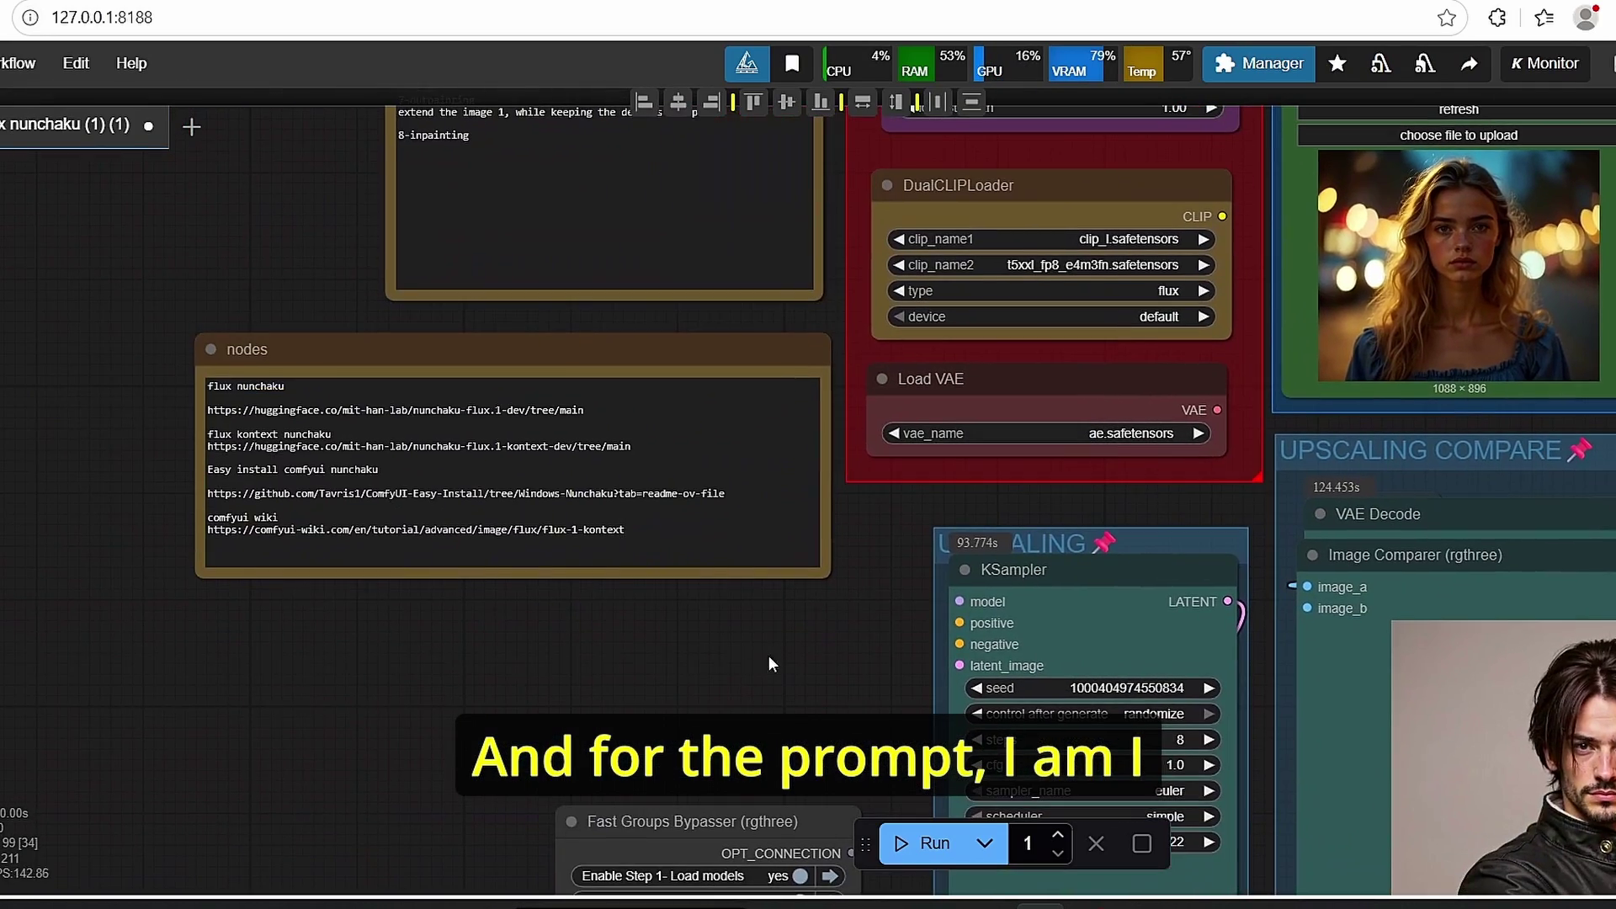
pyautogui.moveTo(421, 575); pyautogui.dragTo(416, 762)
pyautogui.moveTo(300, 302); pyautogui.dragTo(277, 463)
pyautogui.scroll(2, 276, 468)
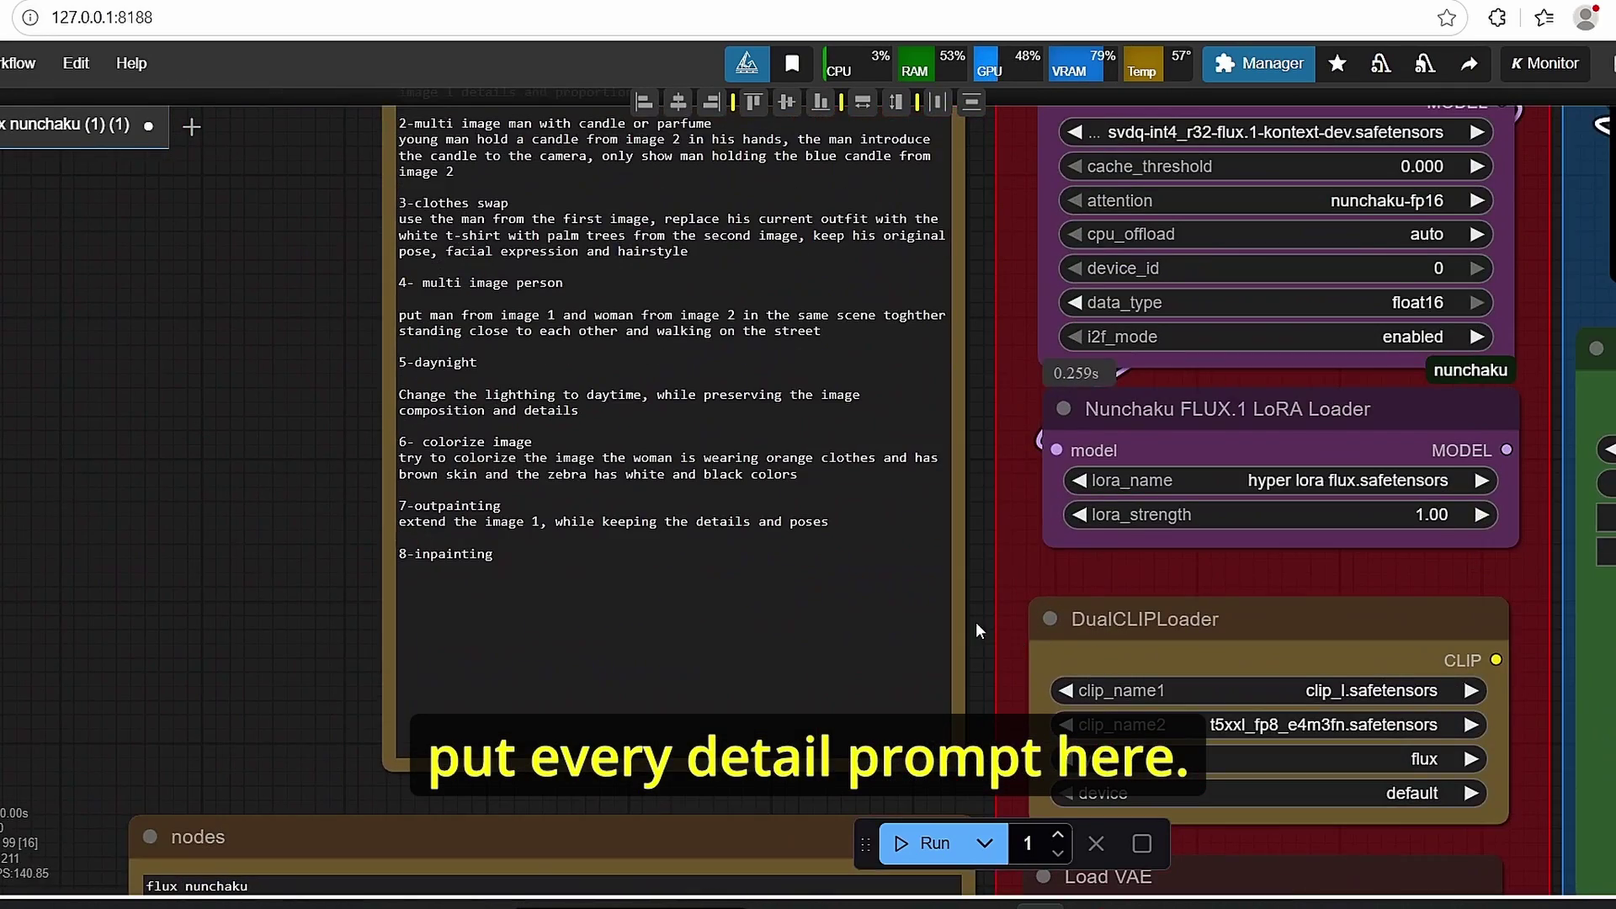
pyautogui.scroll(2, 845, 514)
pyautogui.moveTo(849, 505); pyautogui.dragTo(198, 502)
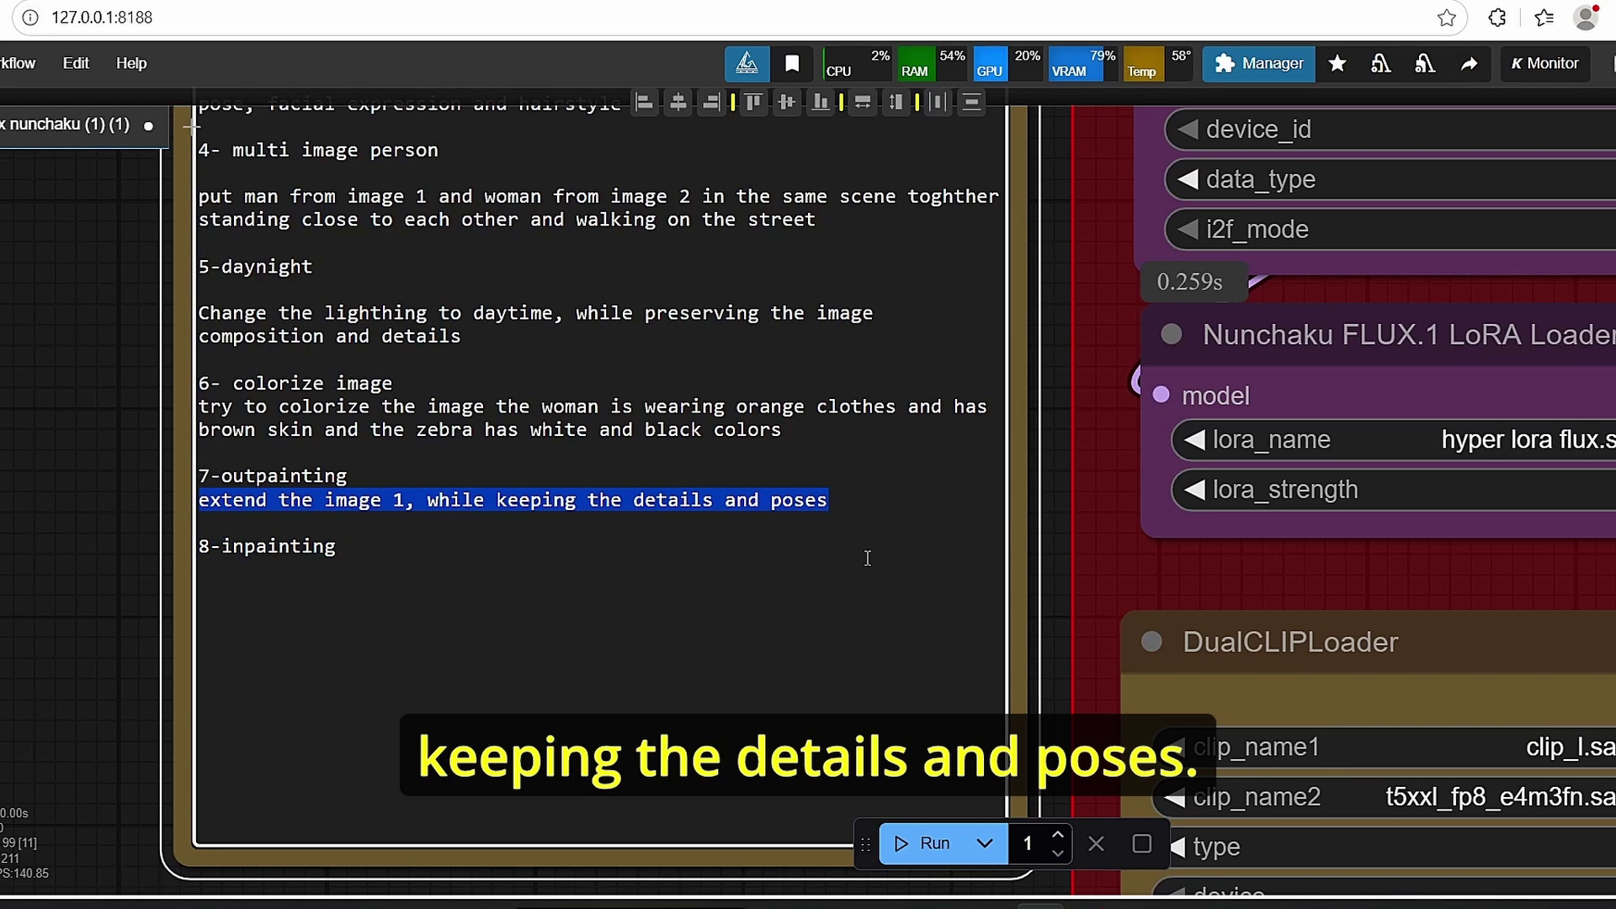
# Replace the positive prompt with "extend the image 1, while keeping the details and poses" and run the workflow
pyautogui.scroll(-5, 867, 558)
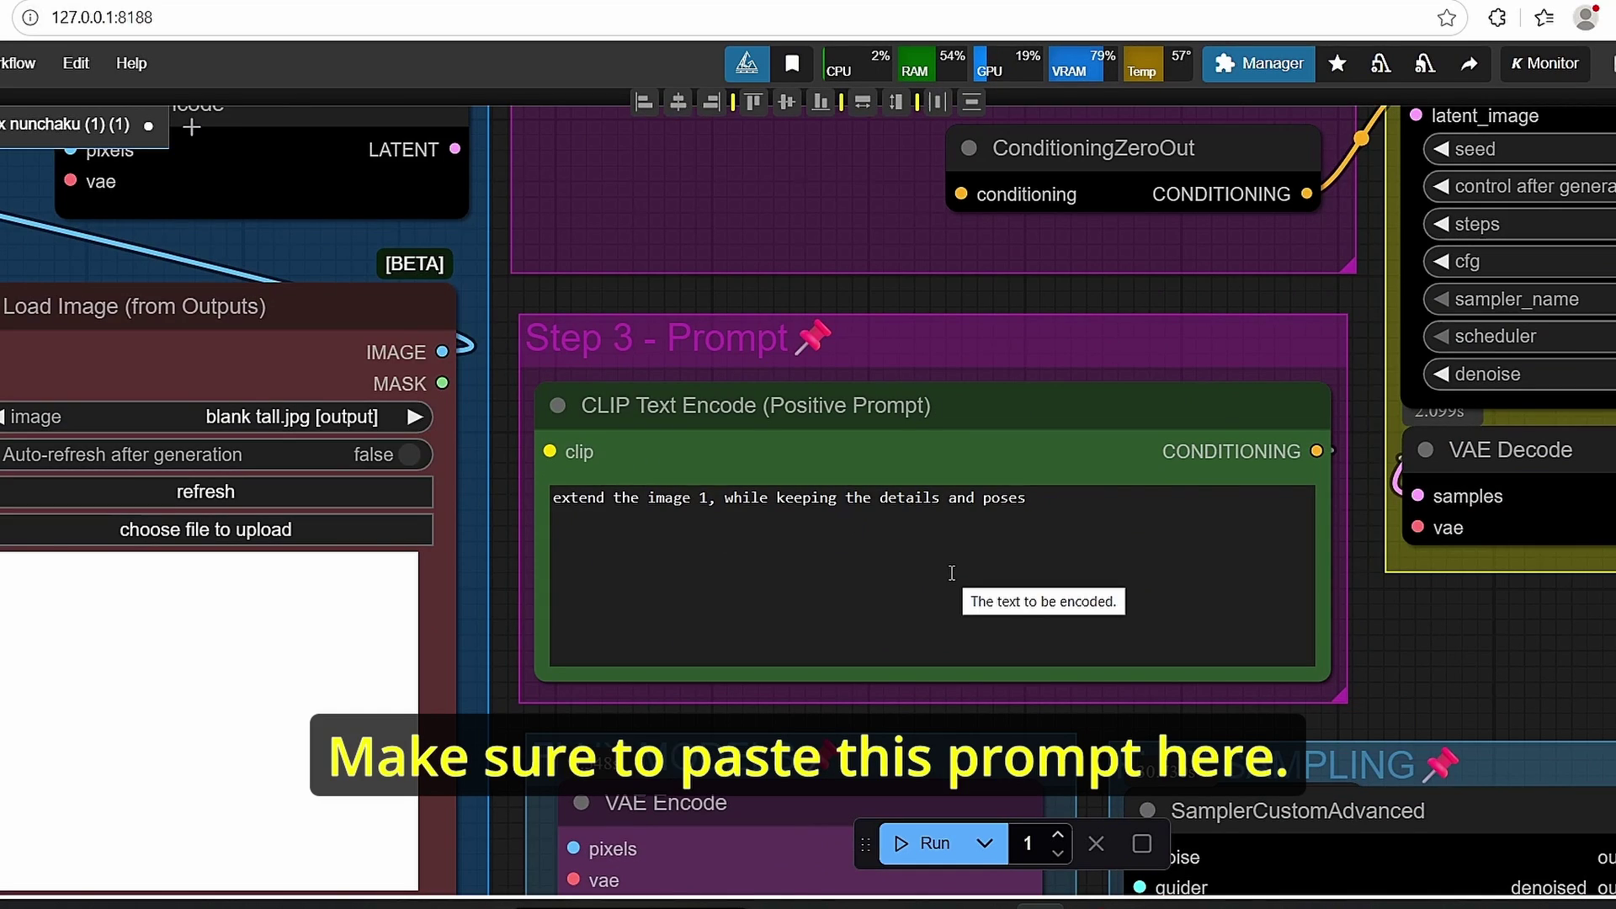
pyautogui.scroll(-5, 1429, 664)
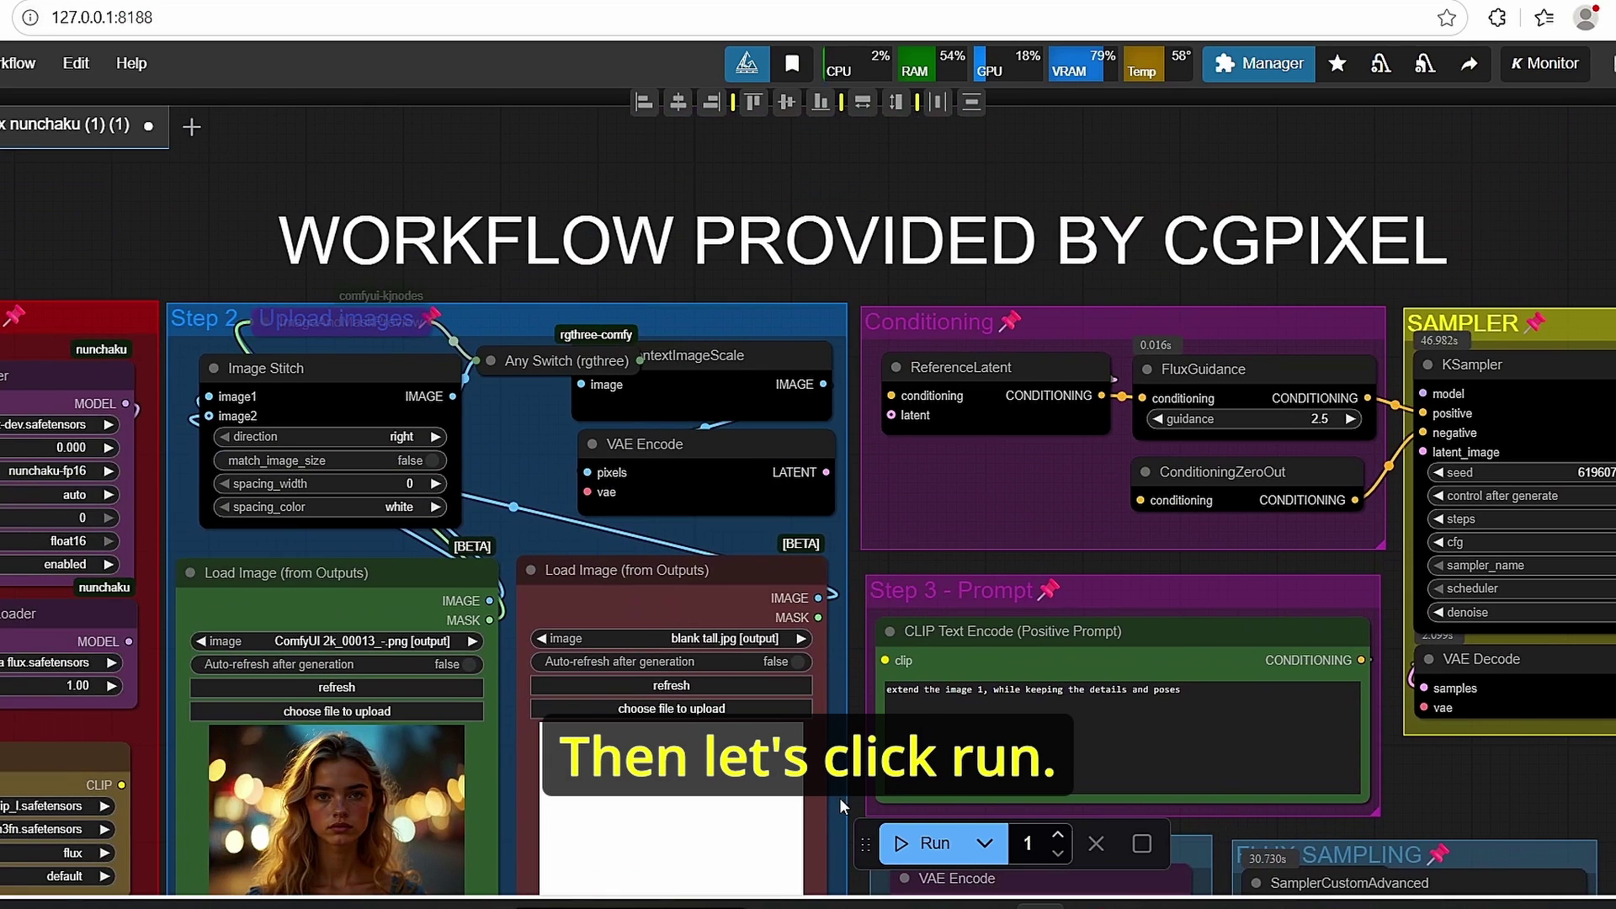
pyautogui.click(922, 843)
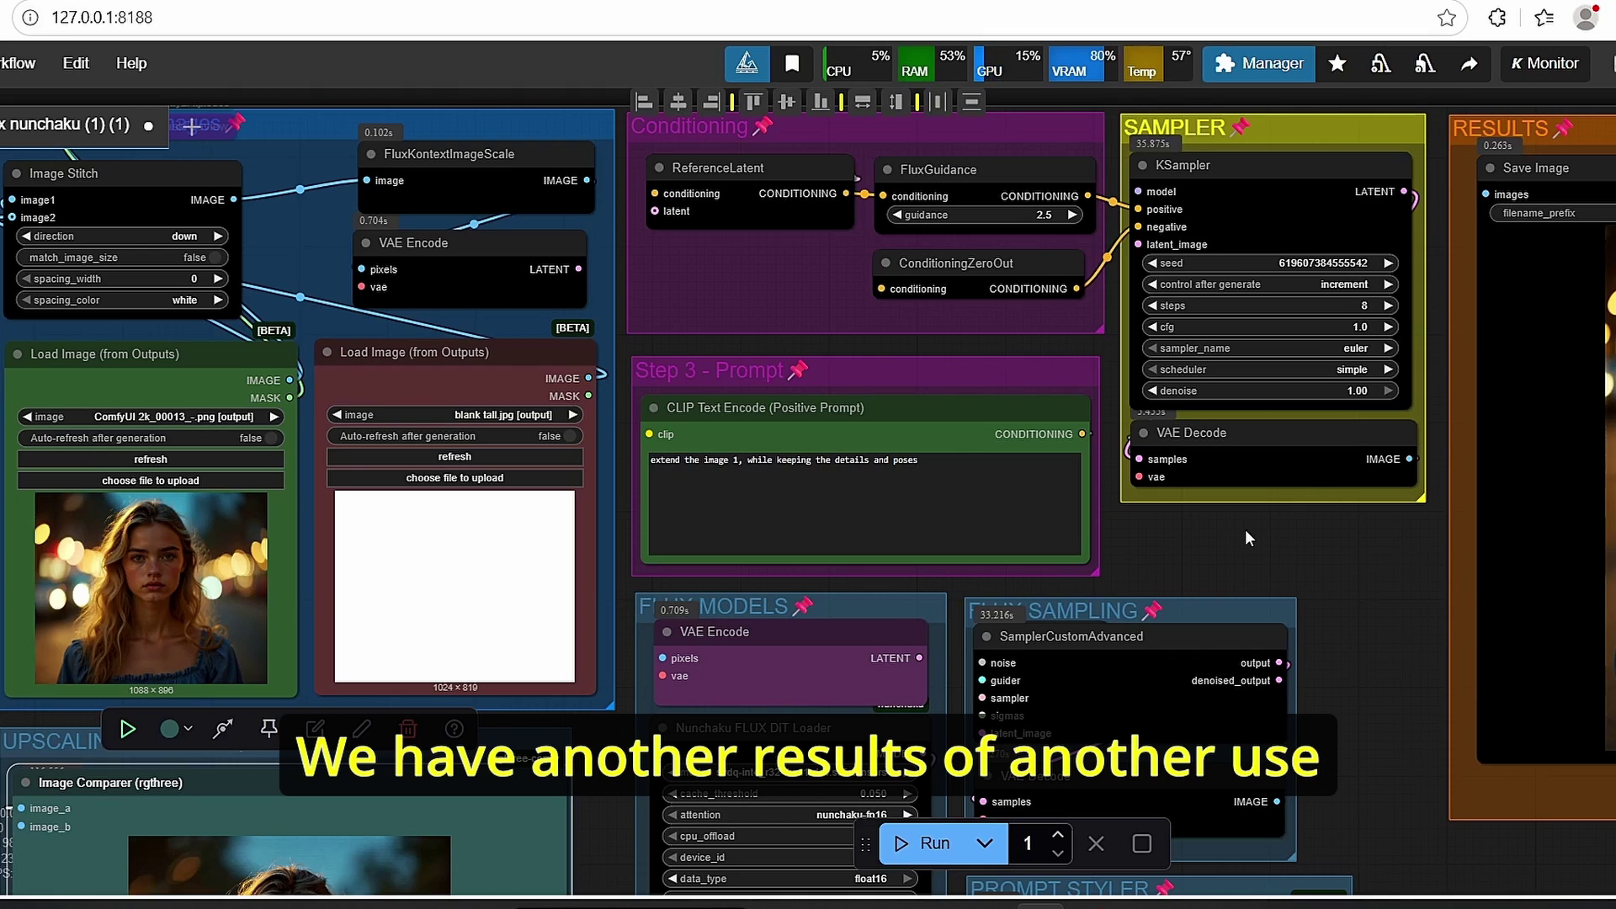
# Check the execution times of the KSampler in the SAMPLER group and the SamplerCustomAdvanced node in the FLUX SAMPLING group
pyautogui.moveTo(1248, 529); pyautogui.dragTo(1397, 547)
pyautogui.scroll(2, 1377, 581)
pyautogui.moveTo(1377, 600); pyautogui.dragTo(917, 711)
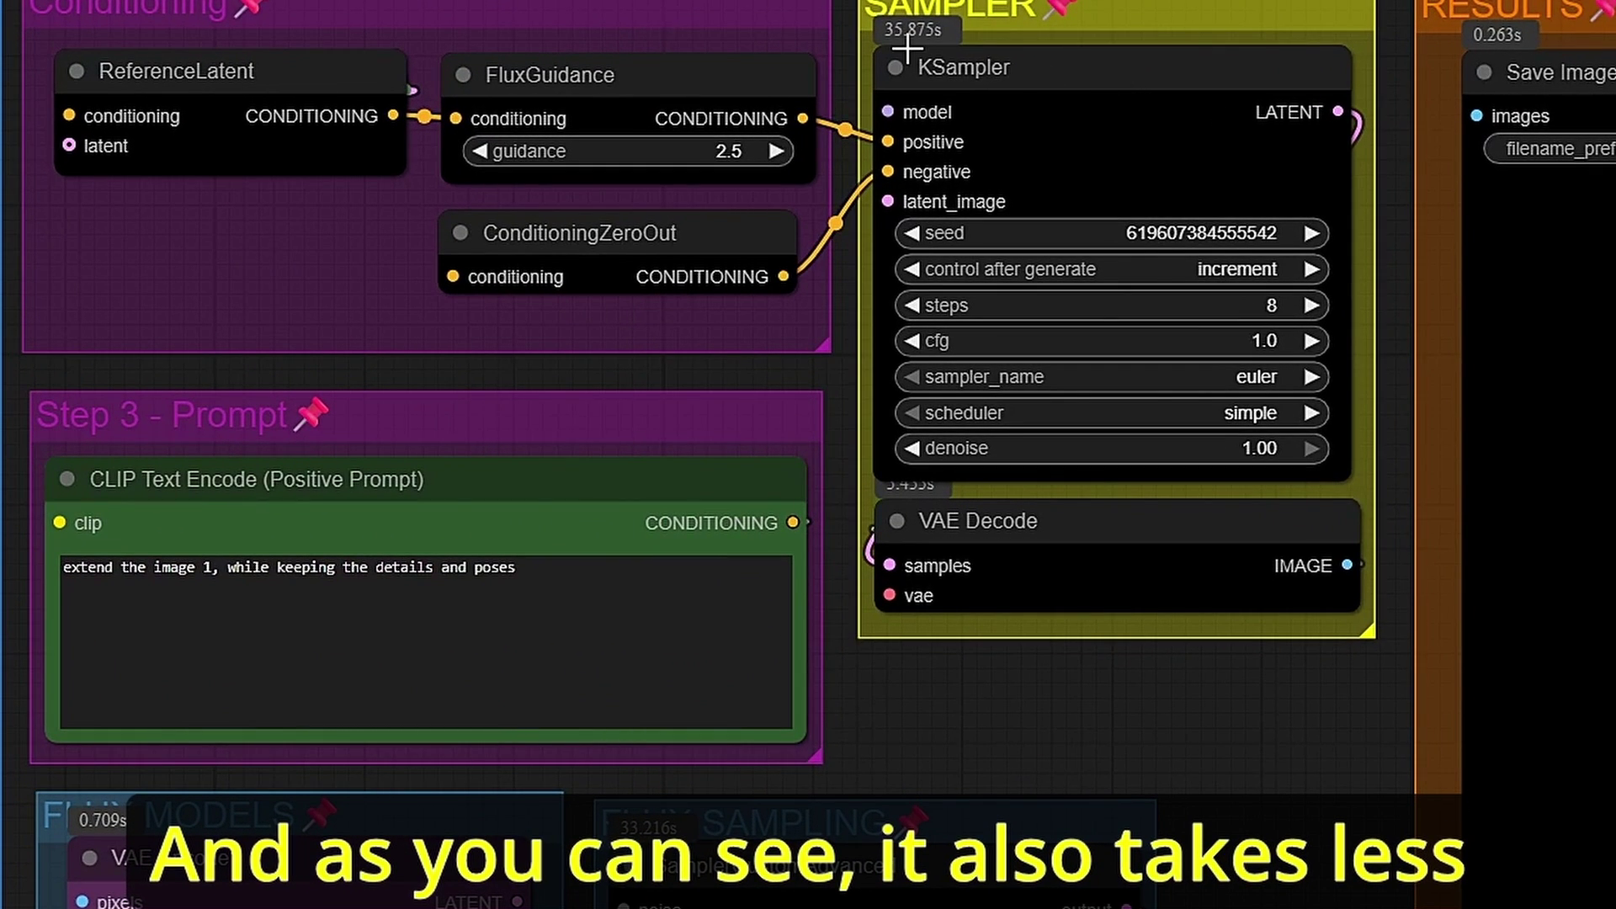
pyautogui.scroll(3, 908, 51)
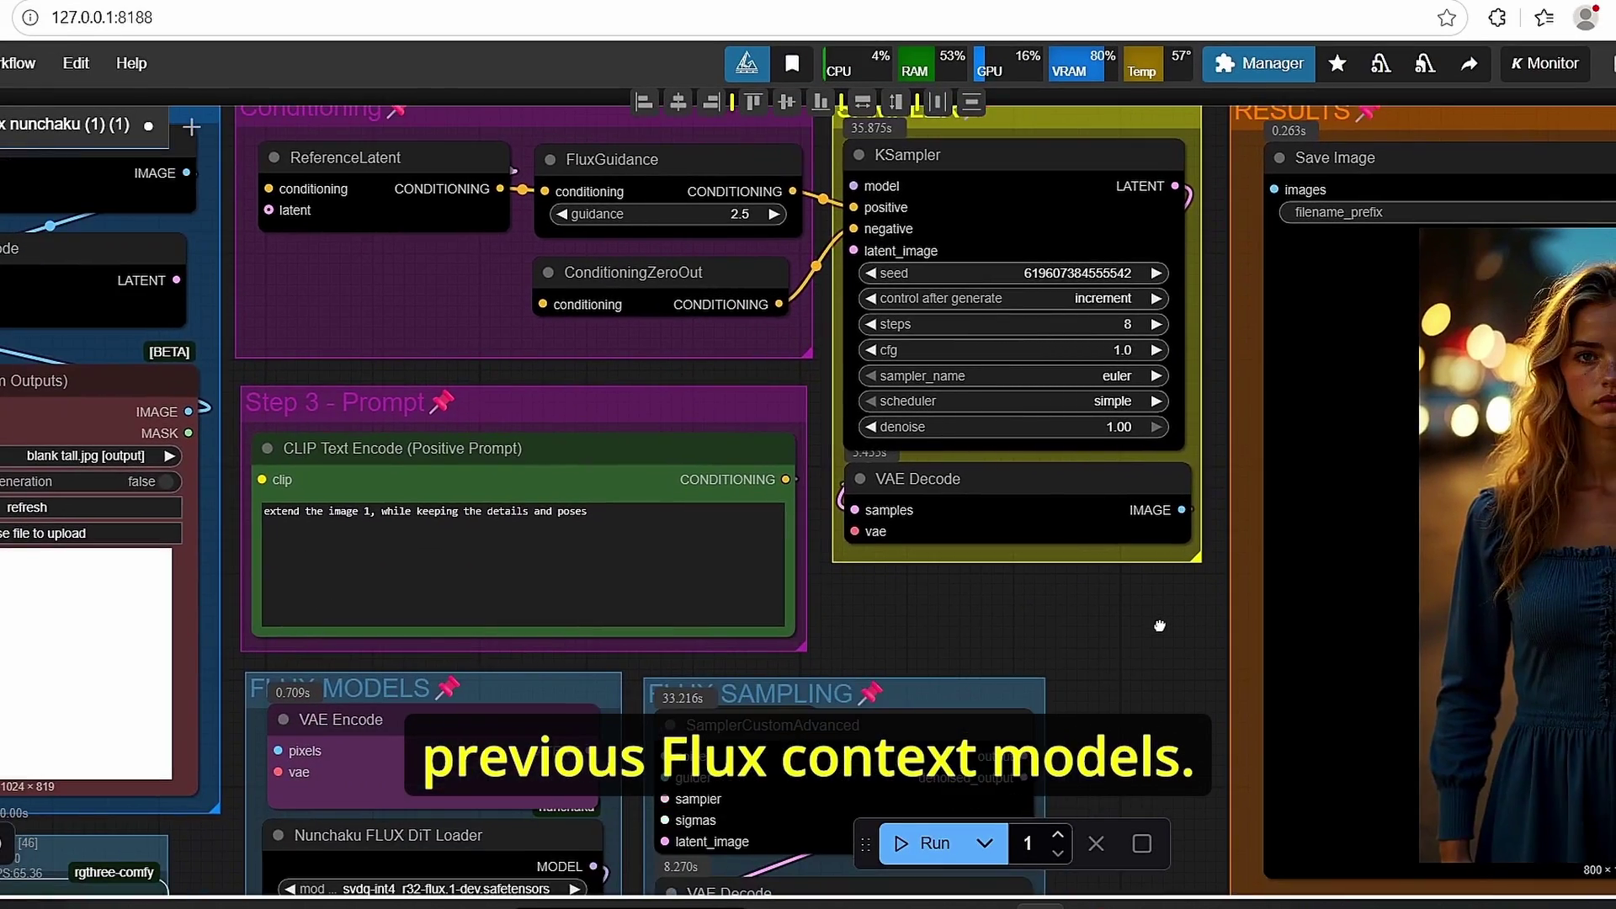
pyautogui.moveTo(1160, 625); pyautogui.dragTo(1271, 414)
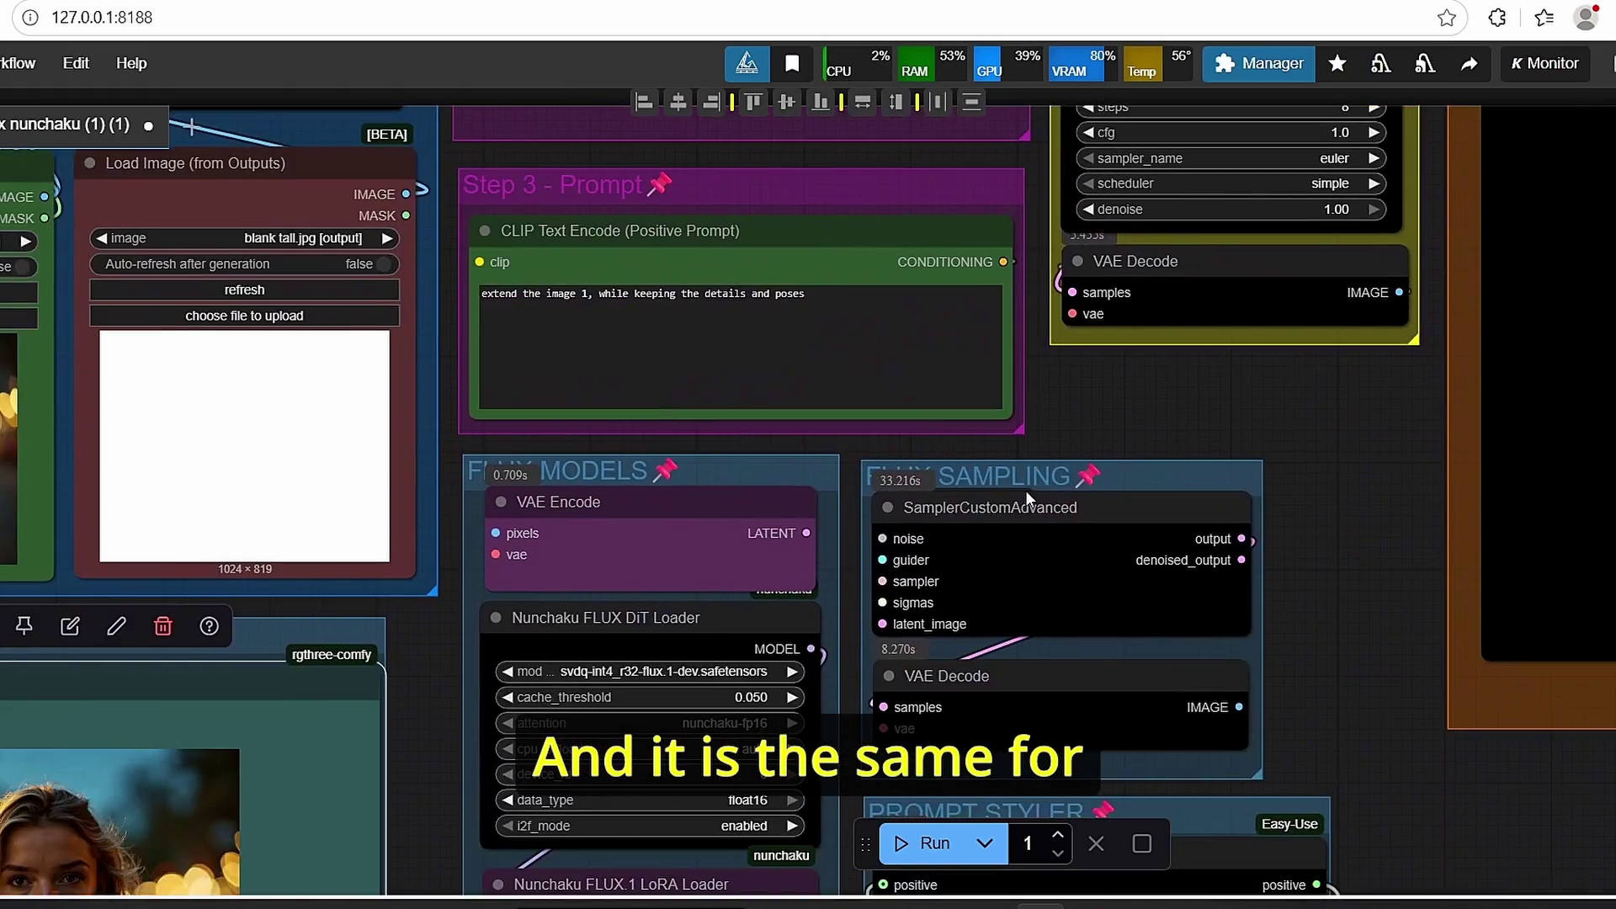
pyautogui.scroll(4, 949, 522)
# Check the execution time of the KSampler in the UPSCALING group for the outpainting run
pyautogui.scroll(-5, 1197, 458)
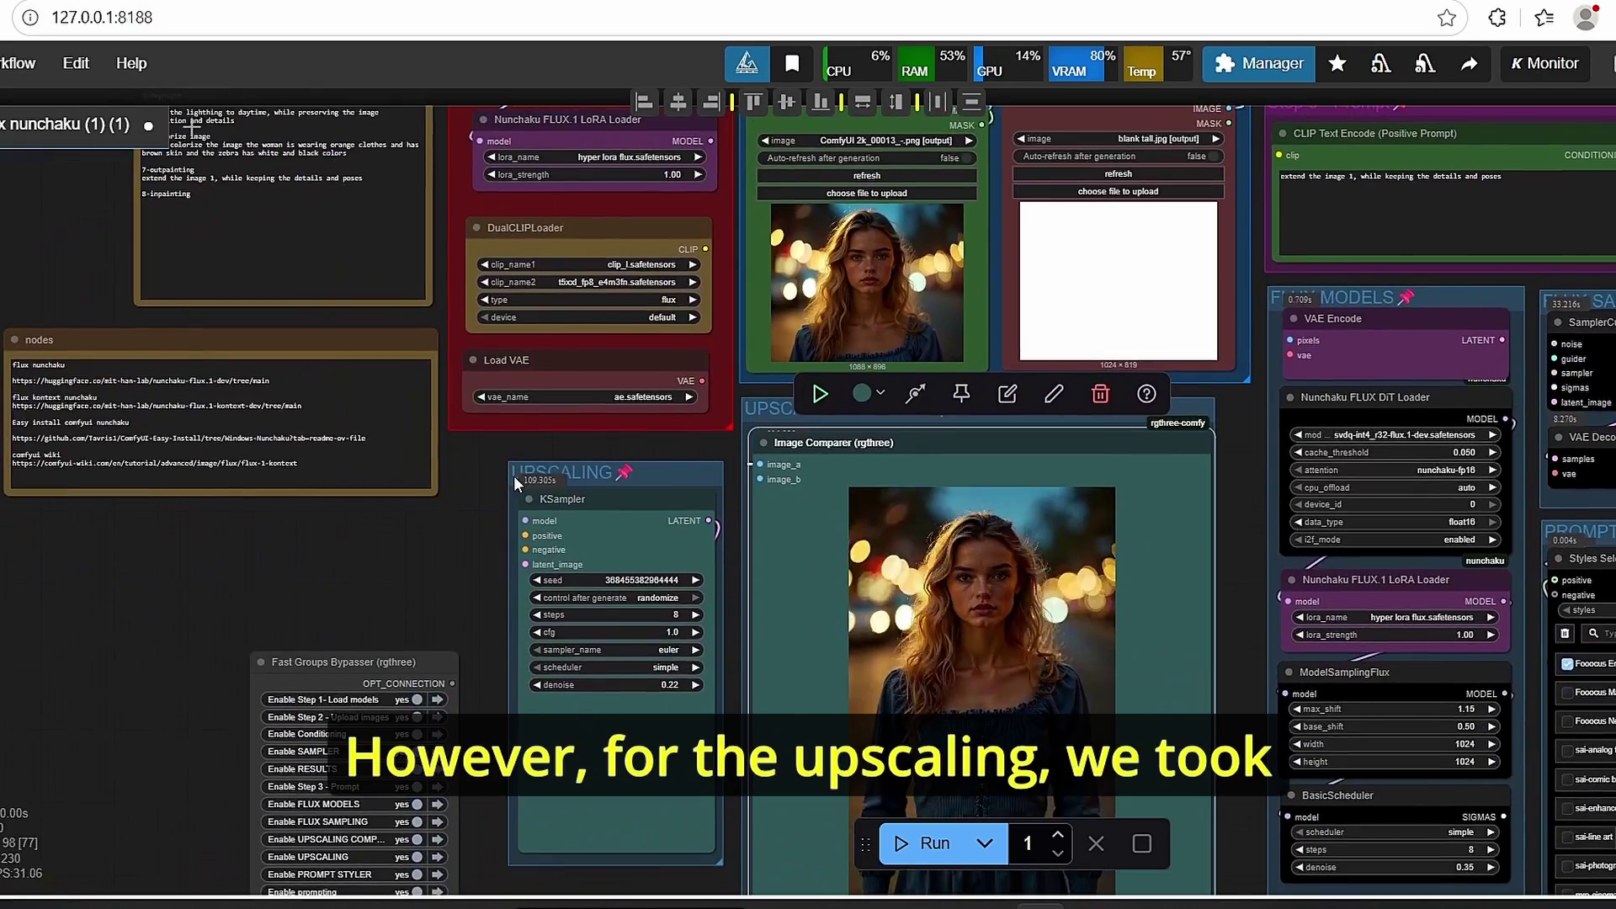
pyautogui.scroll(5, 513, 476)
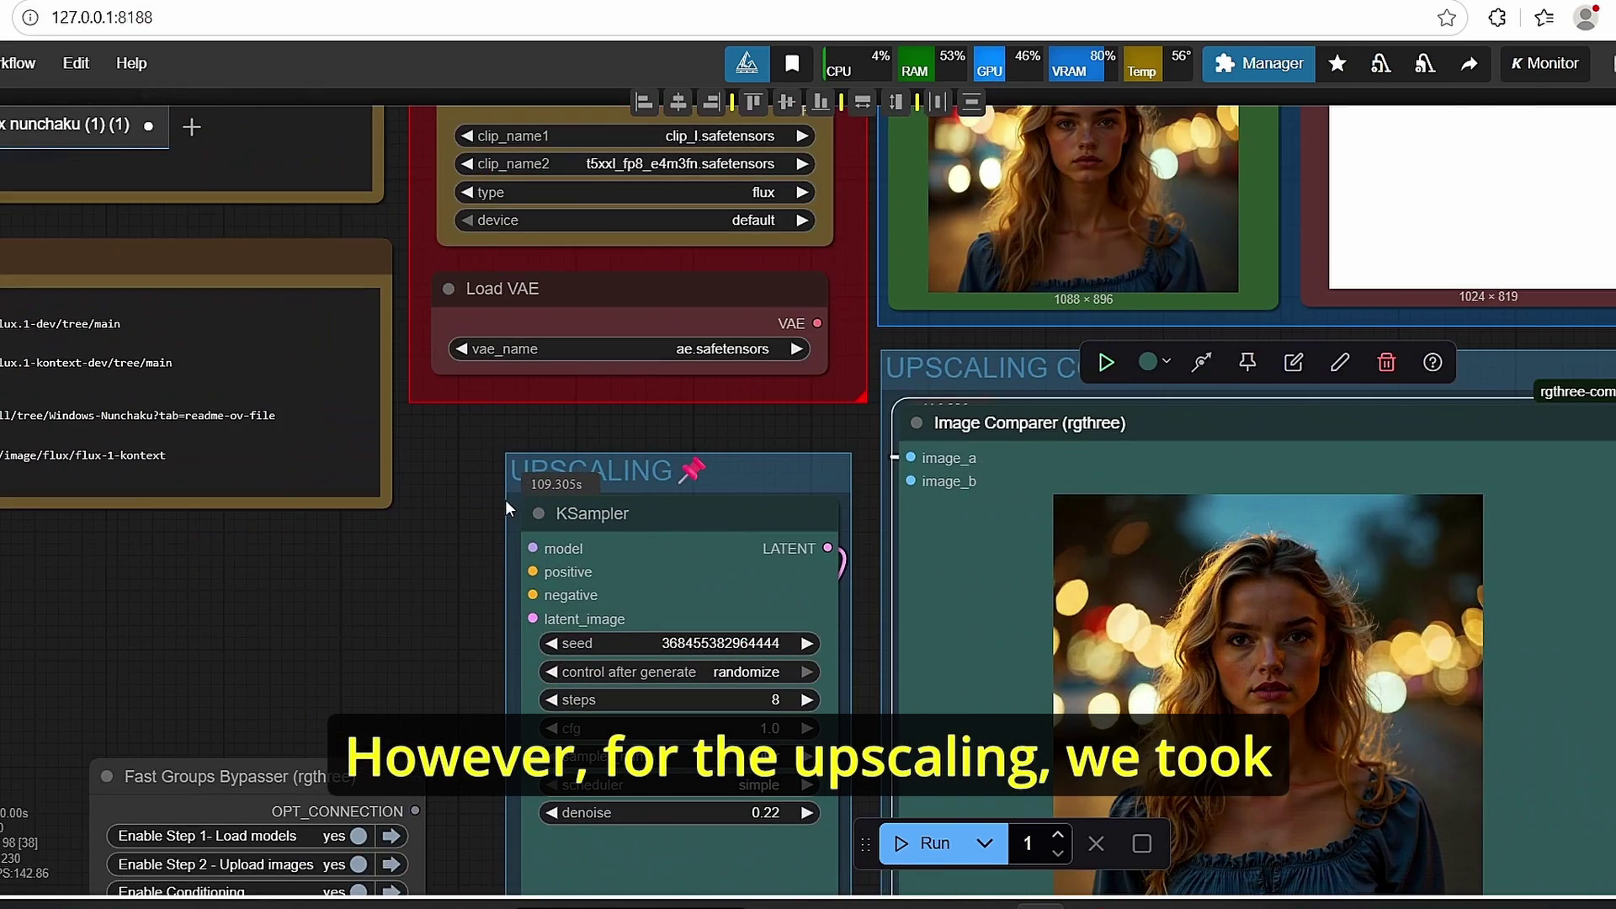
pyautogui.moveTo(438, 560); pyautogui.dragTo(335, 504)
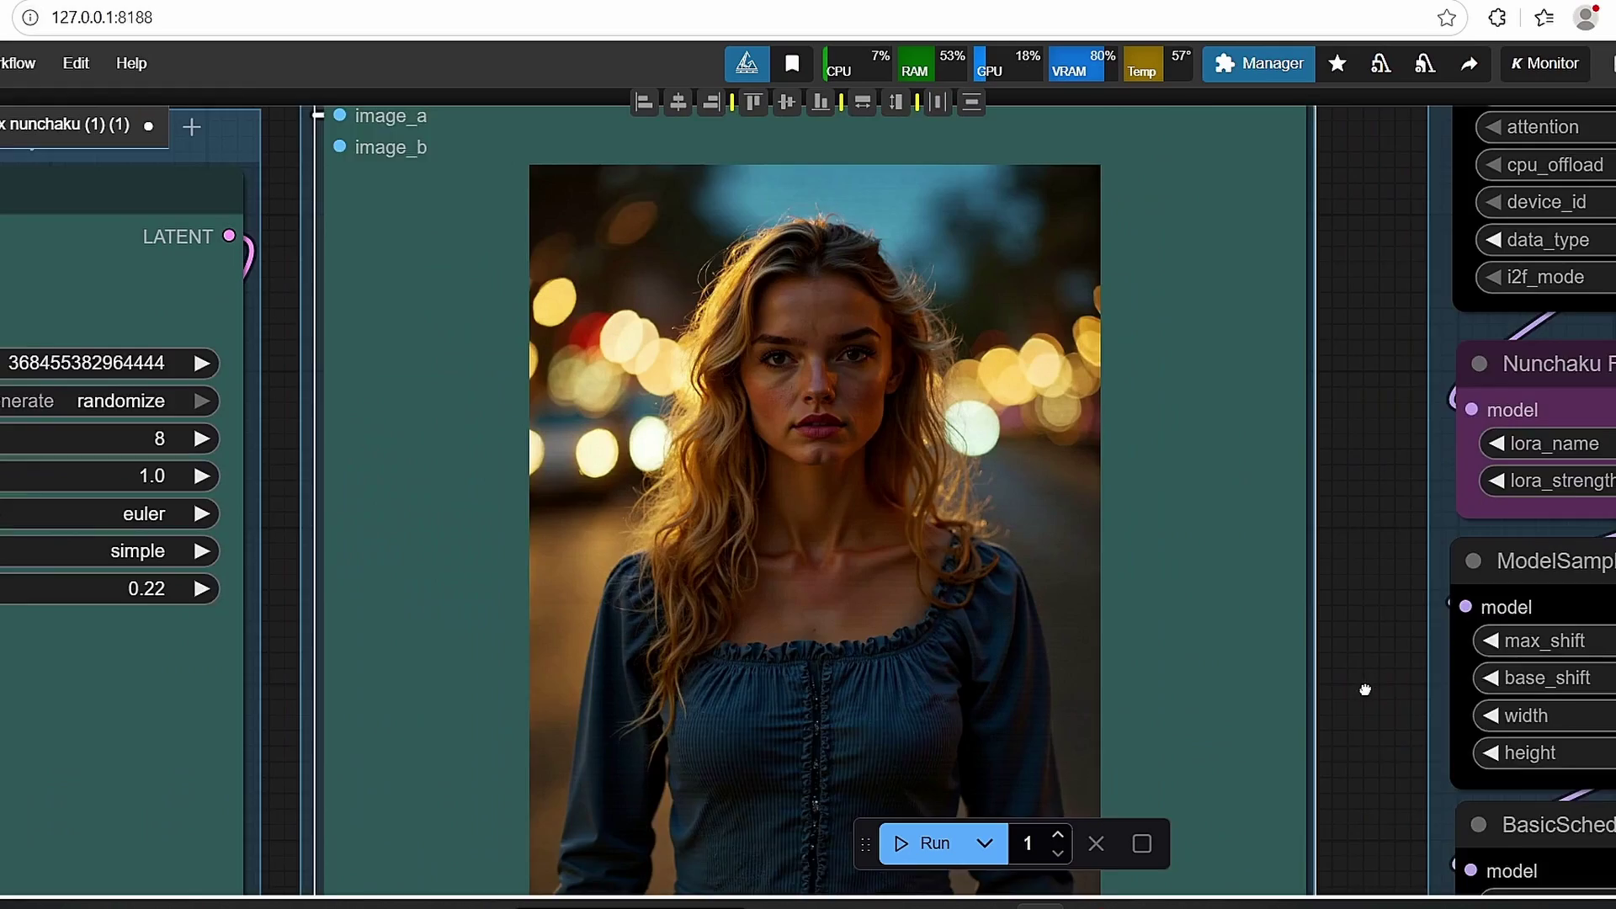
# Compare the skin, hair and clothing of the outpainted portrait before and after upscaling in the Image Comparer
pyautogui.scroll(-4, 1365, 690)
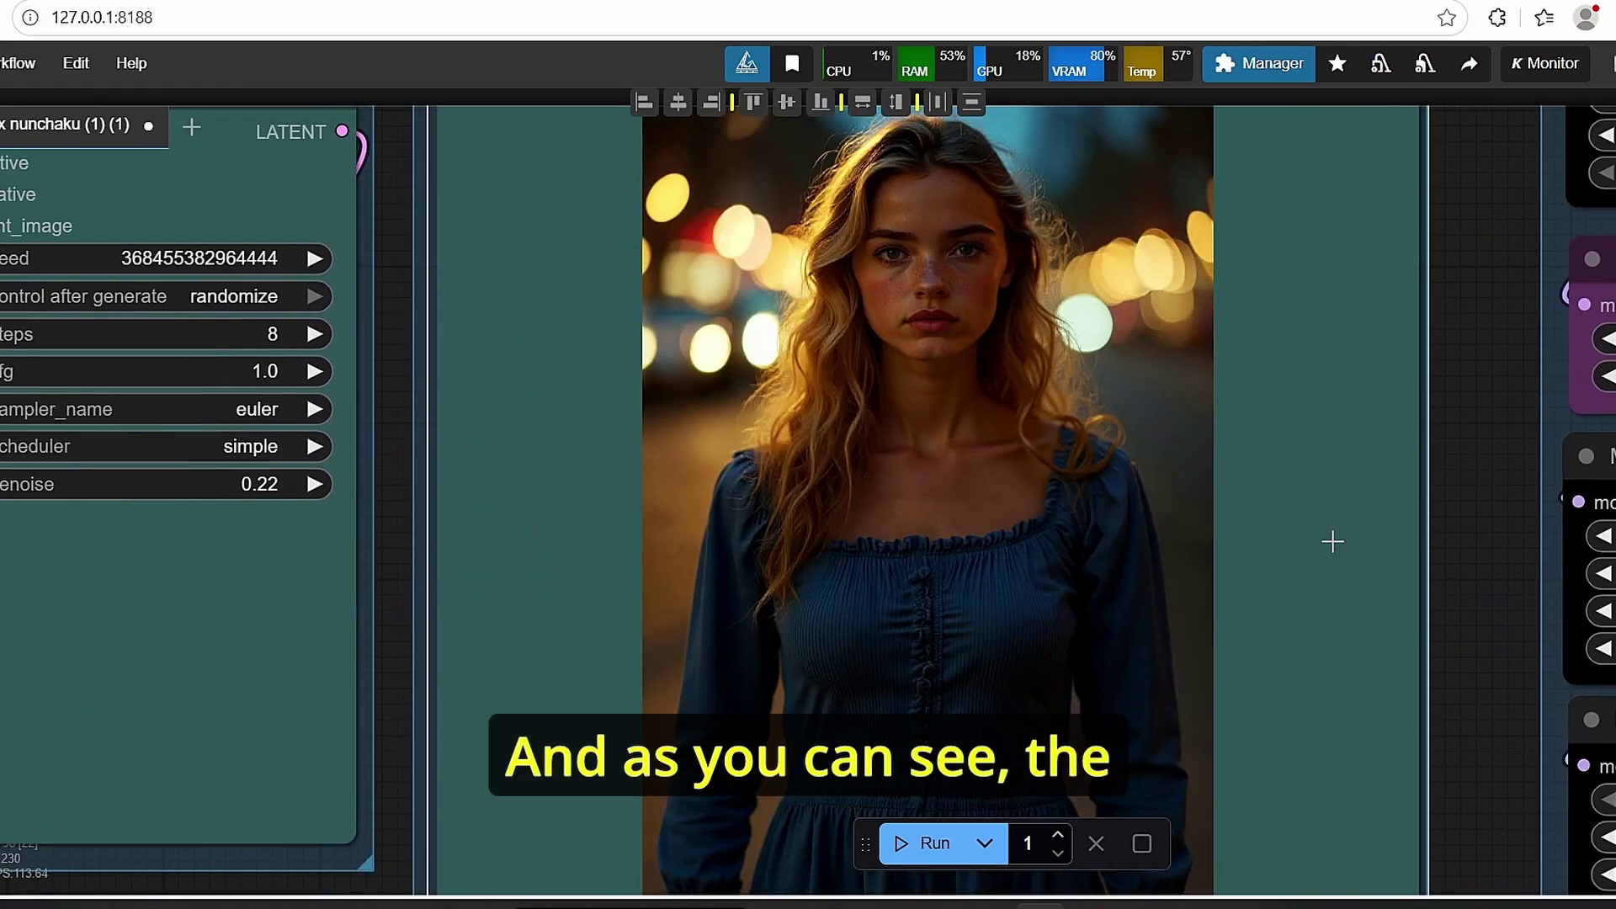
pyautogui.scroll(3, 1342, 577)
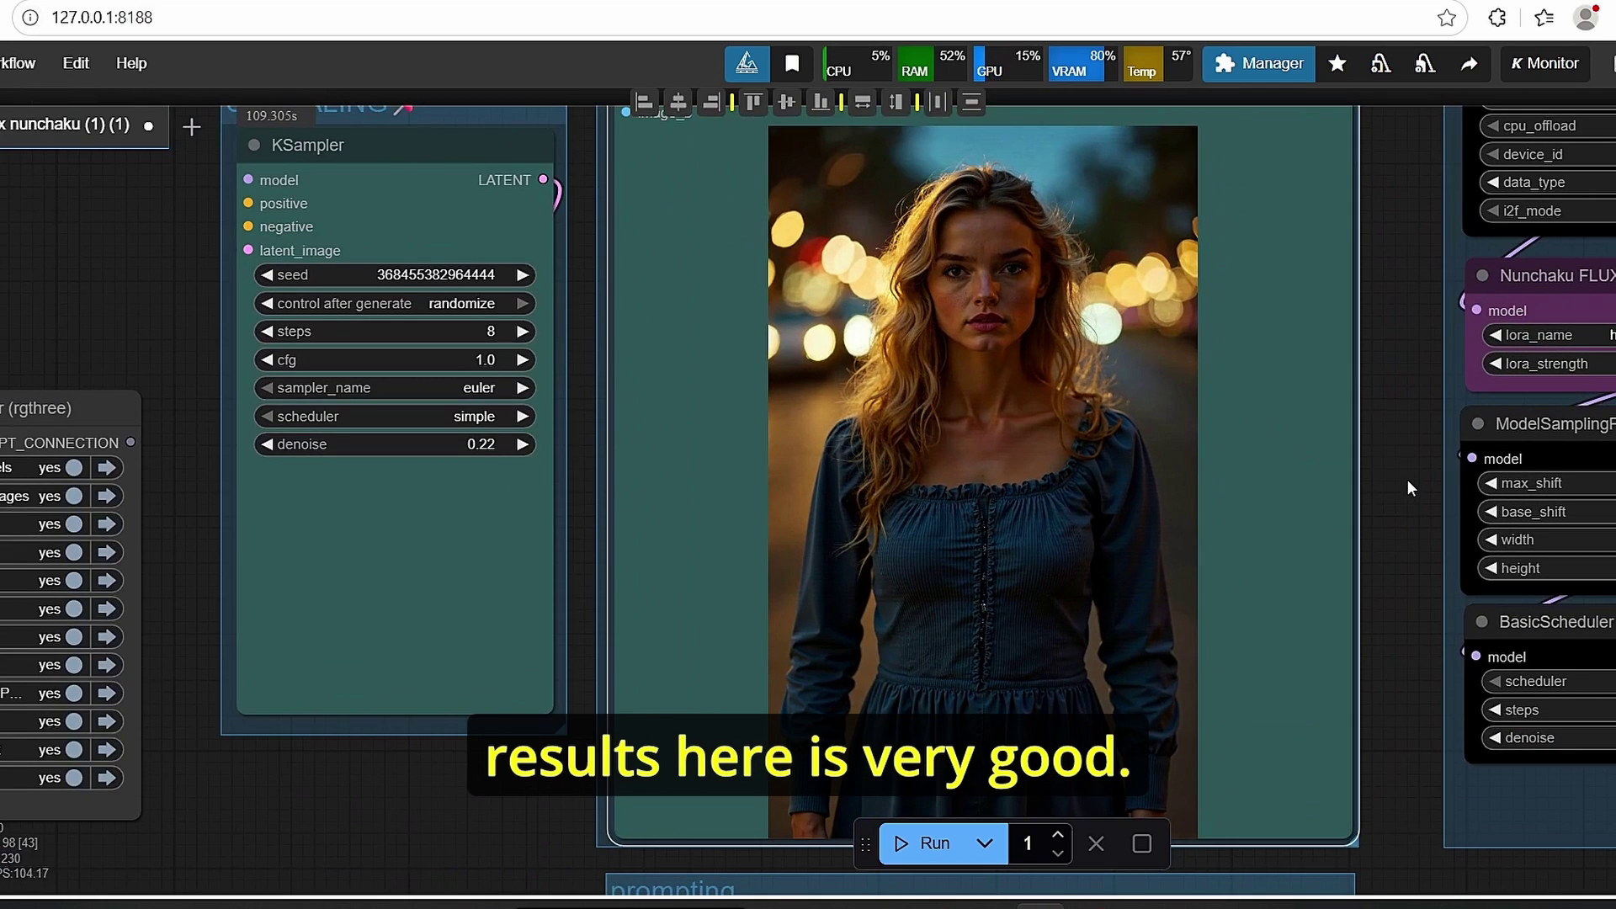
pyautogui.moveTo(1407, 478); pyautogui.dragTo(1385, 469)
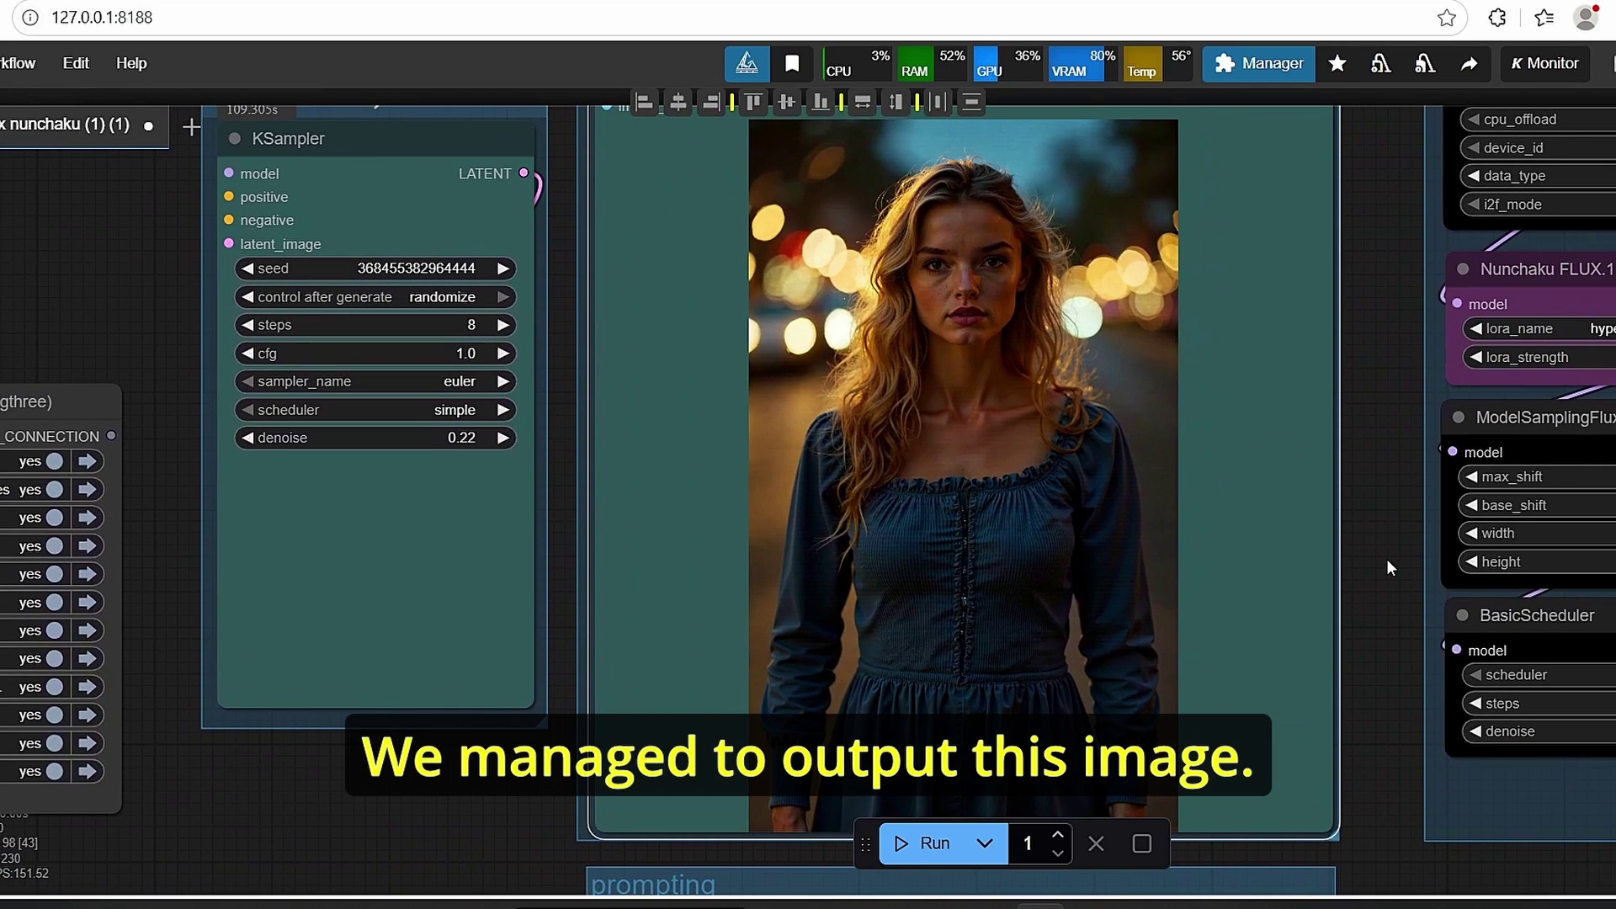
pyautogui.scroll(5, 1381, 498)
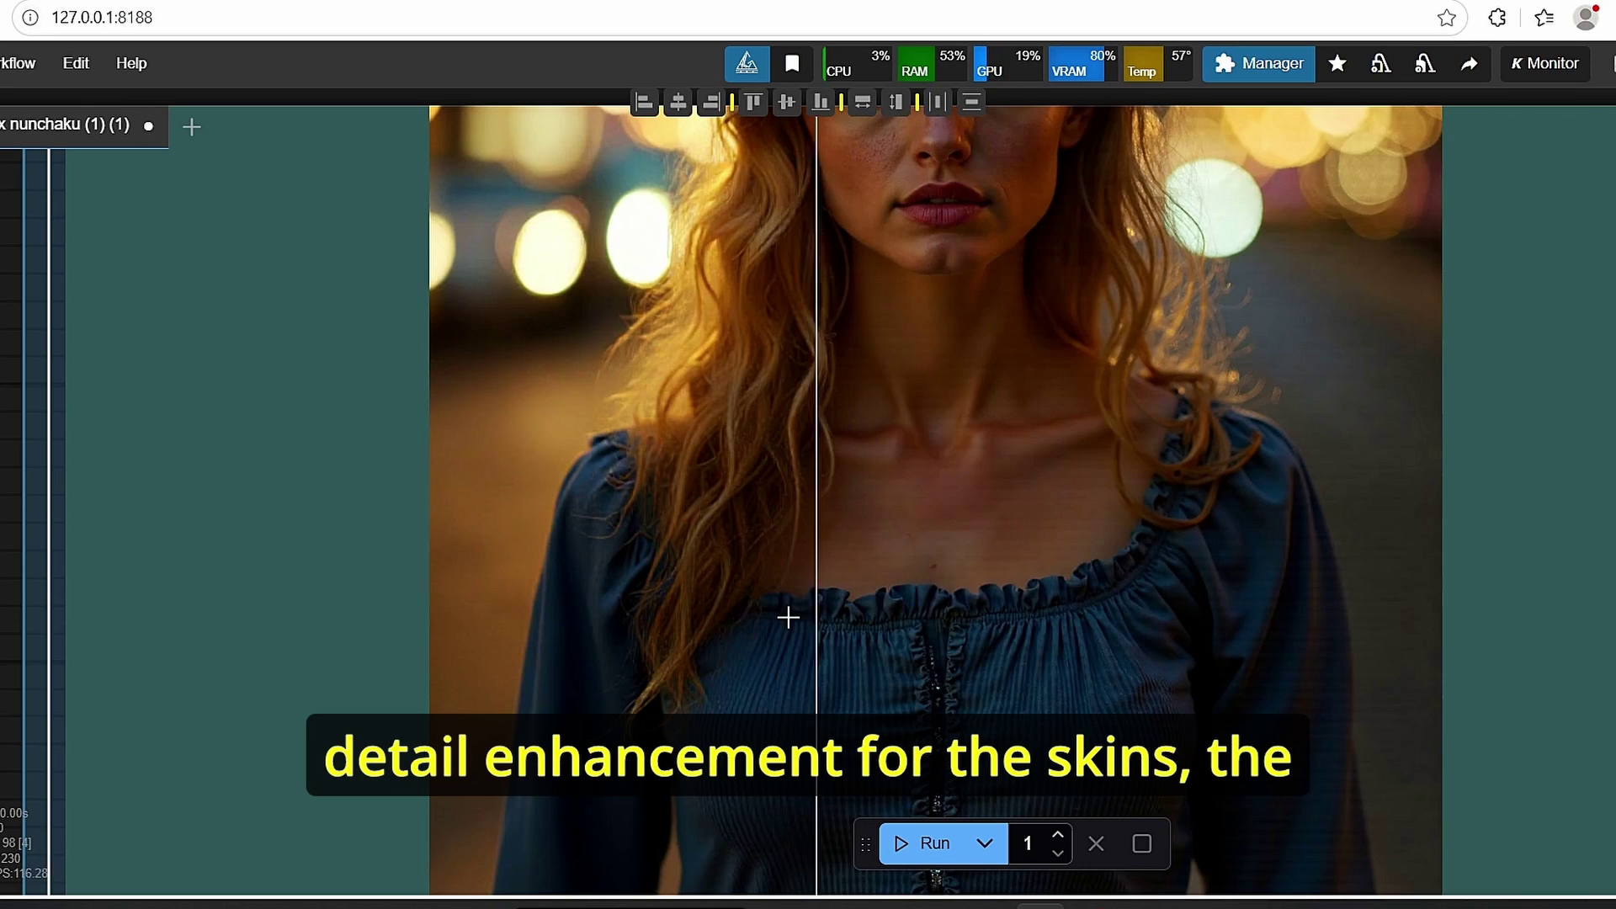
pyautogui.scroll(3, 775, 618)
pyautogui.scroll(-6, 1084, 500)
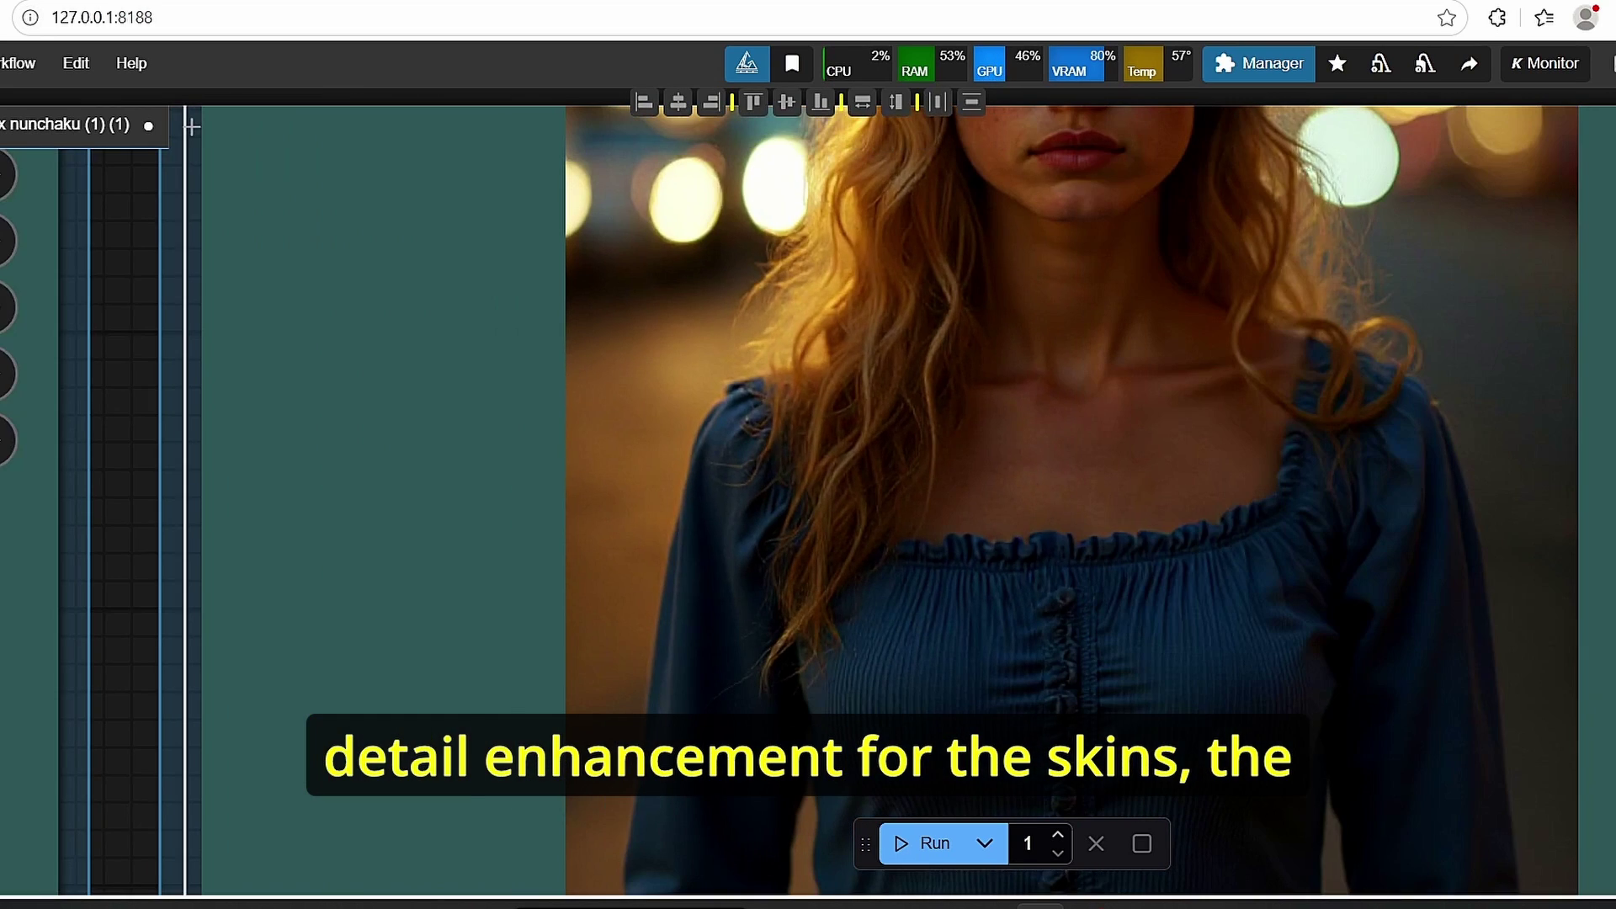
pyautogui.scroll(-10, 1600, 354)
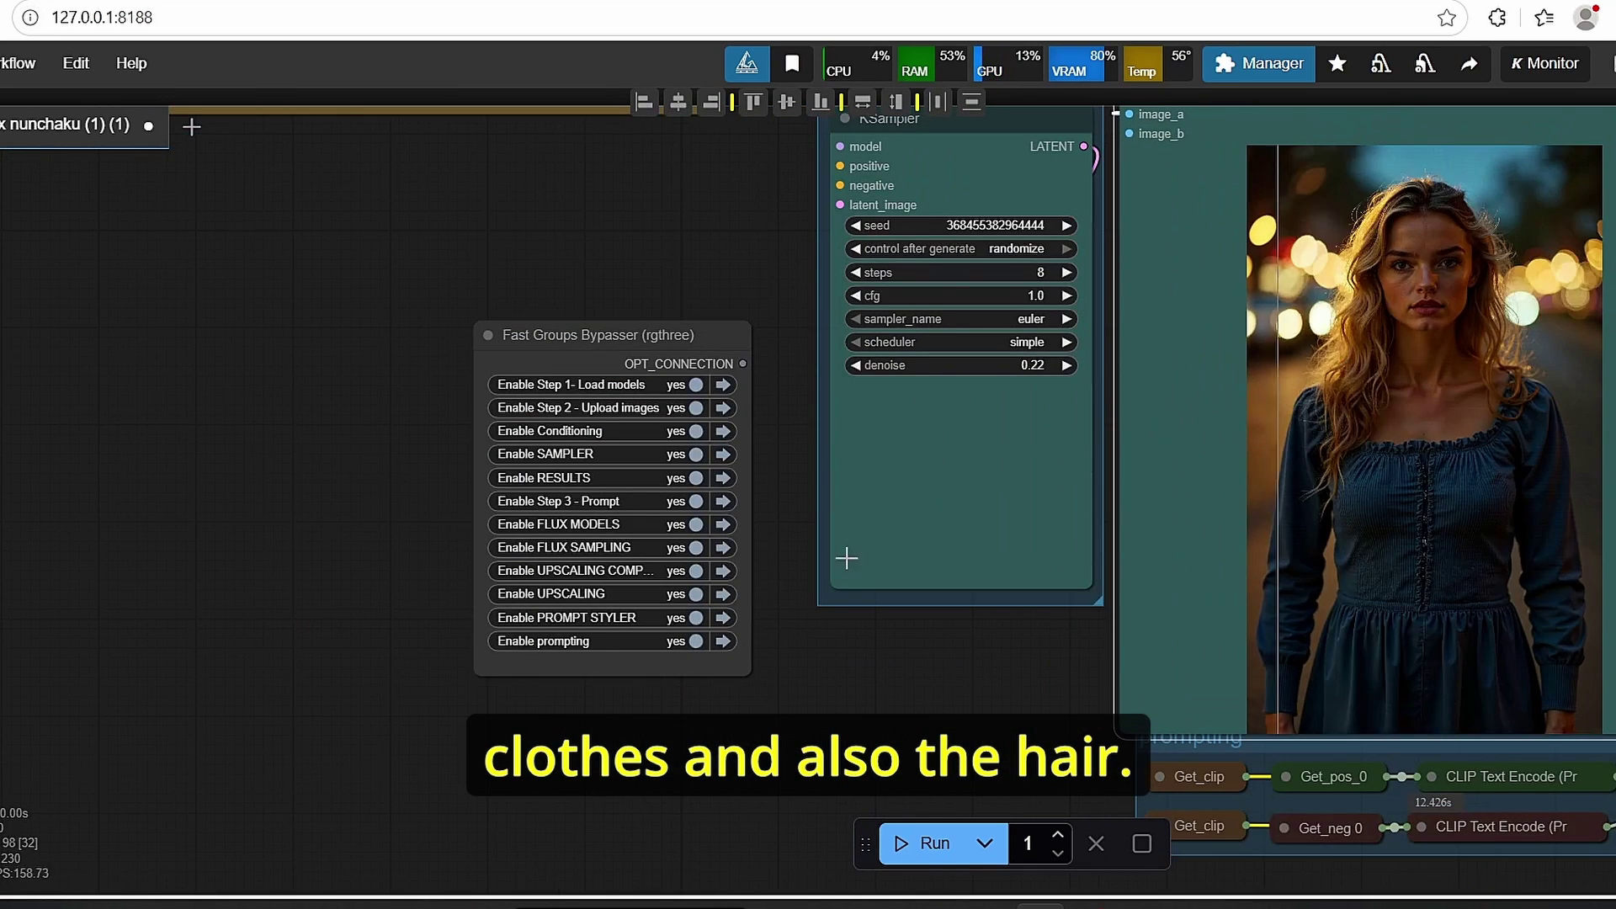
pyautogui.scroll(10, 1075, 497)
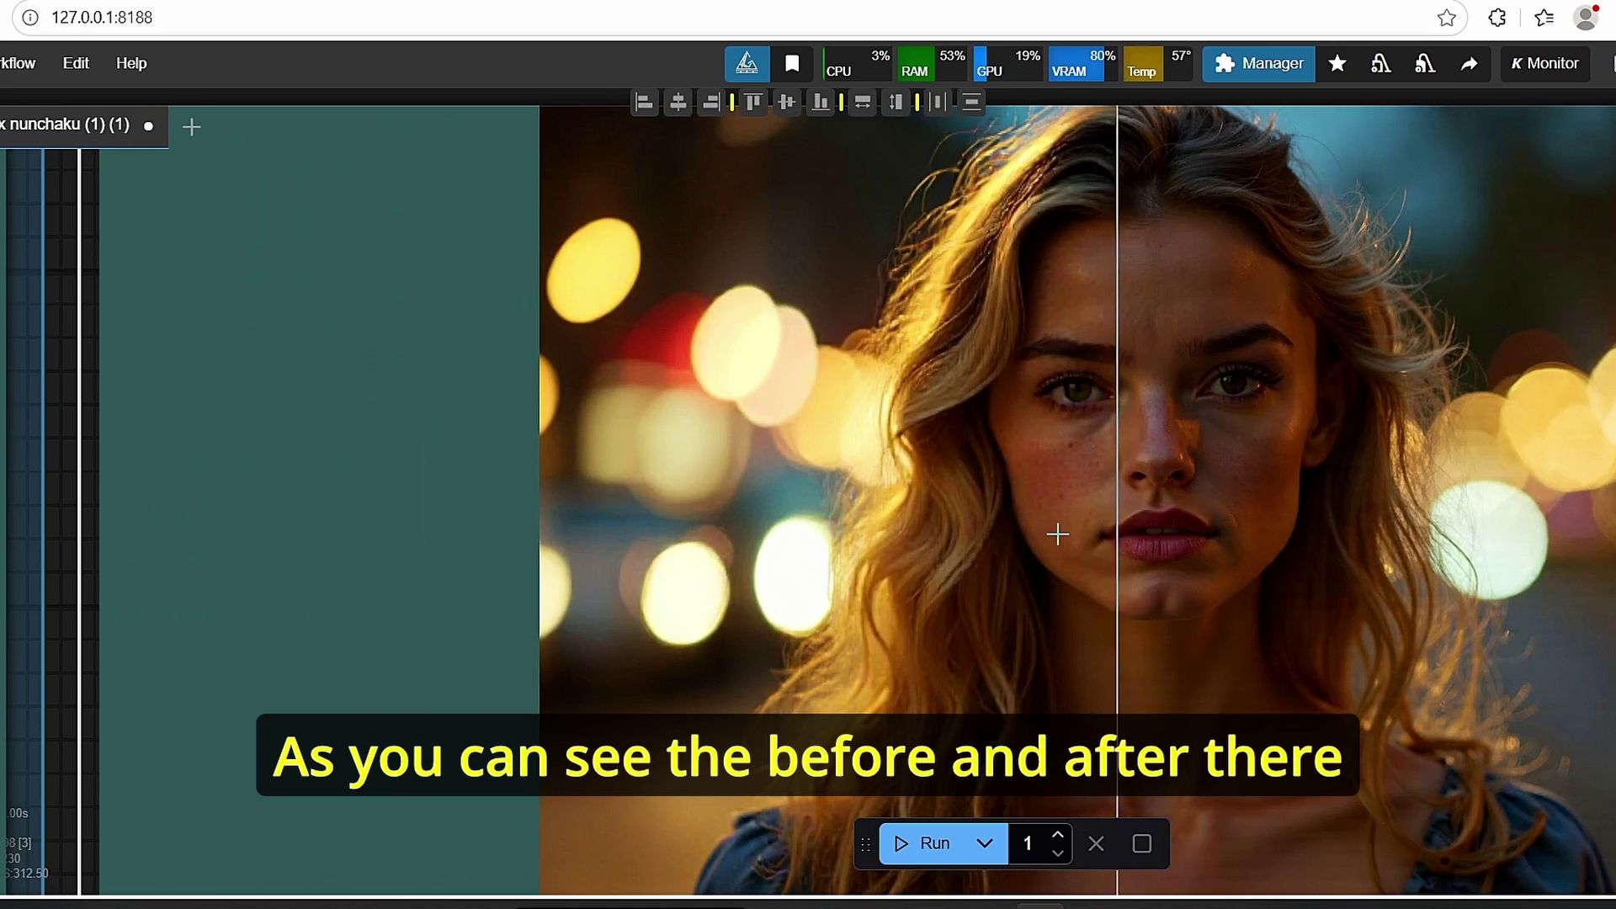